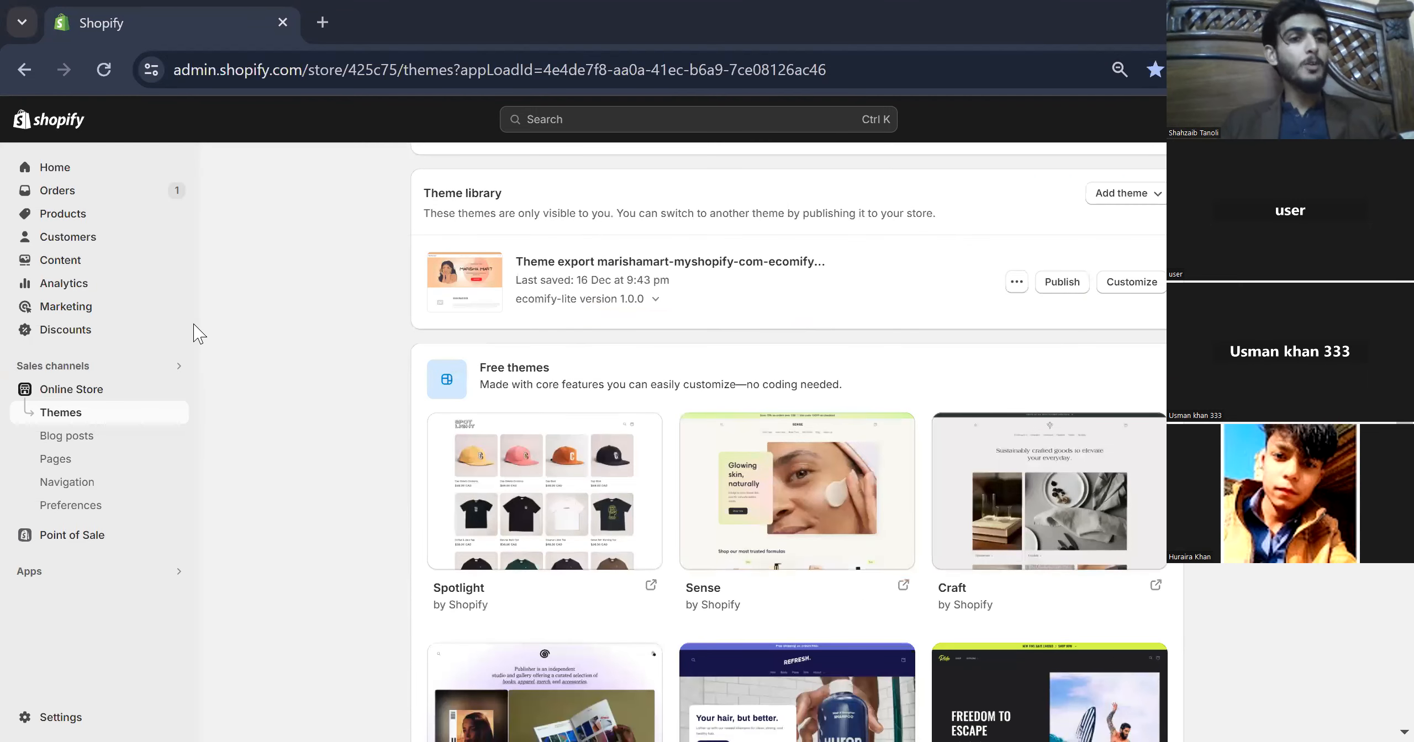
- Review the store's home dashboard with its sessions, sales and conversion overview
{"action": "left_click", "coordinate": [65, 176]}
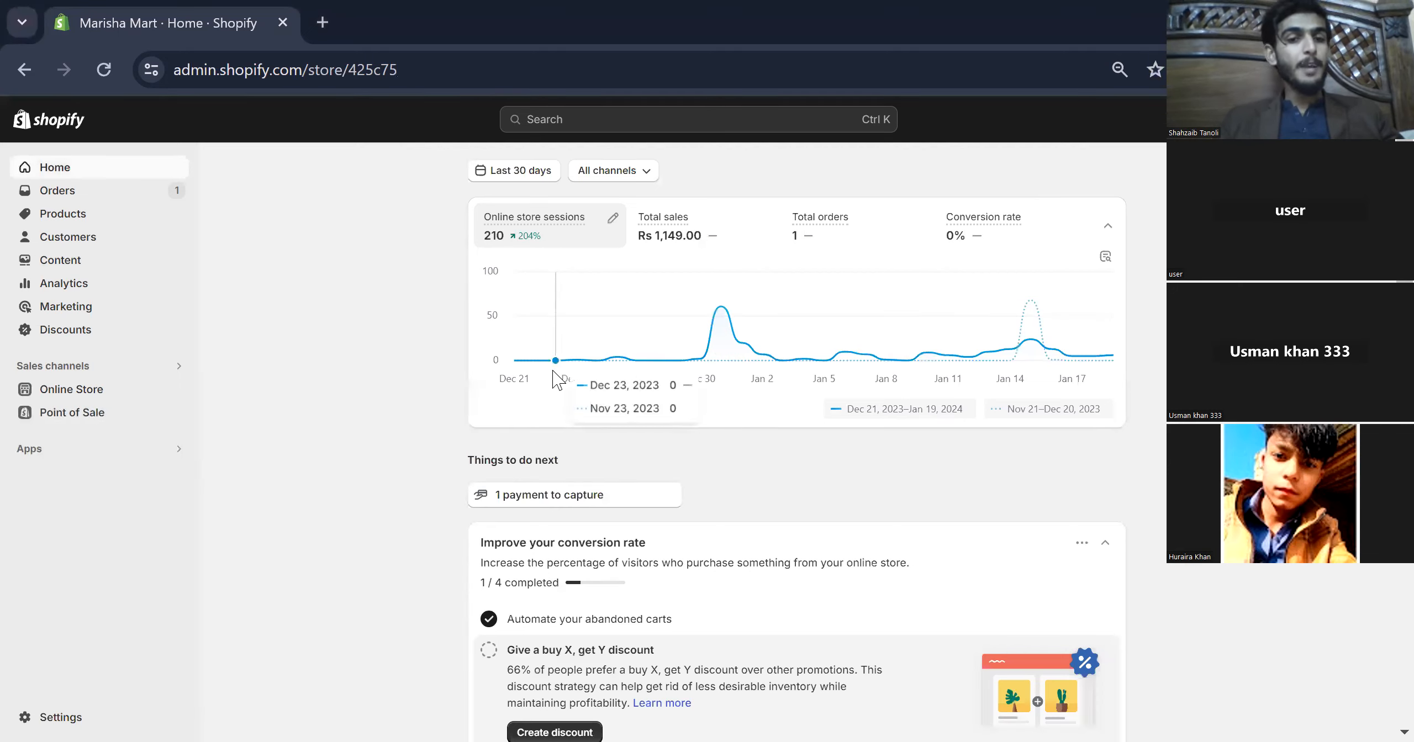
{"action": "scroll", "coordinate": [557, 375], "scroll_direction": "down", "scroll_amount": 3}
{"action": "scroll", "coordinate": [557, 378], "scroll_direction": "up", "scroll_amount": 3}
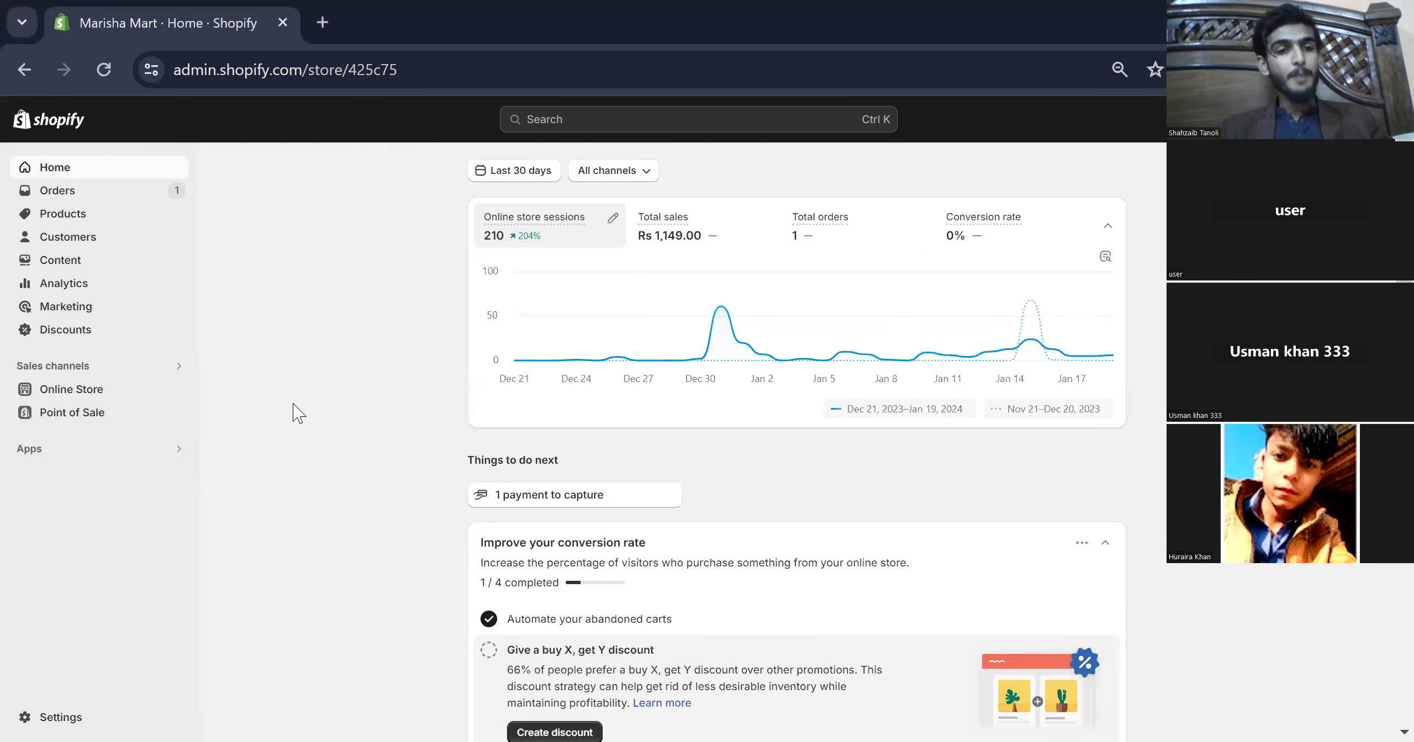
- Glance at the installed apps list, then go to the Online Store Themes page
{"action": "left_click", "coordinate": [151, 449]}
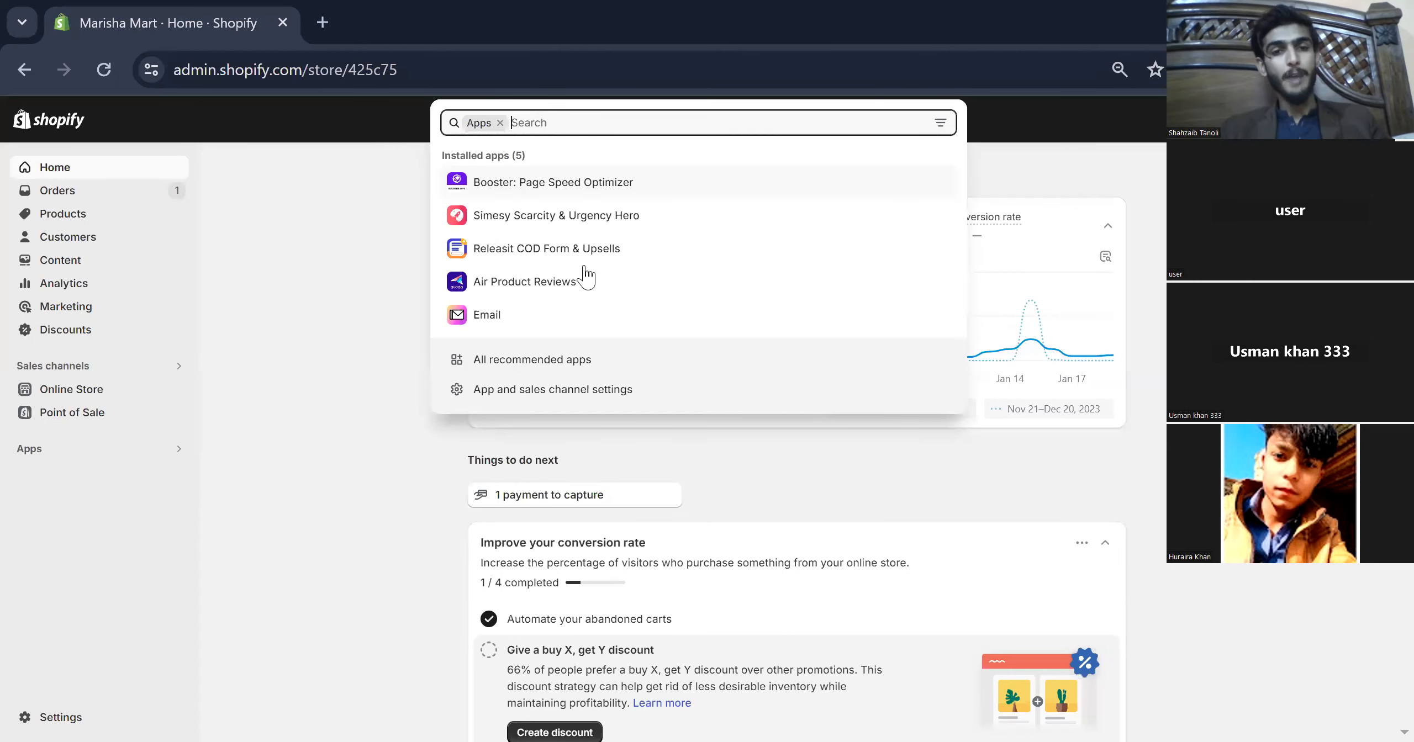
{"action": "left_click", "coordinate": [292, 308]}
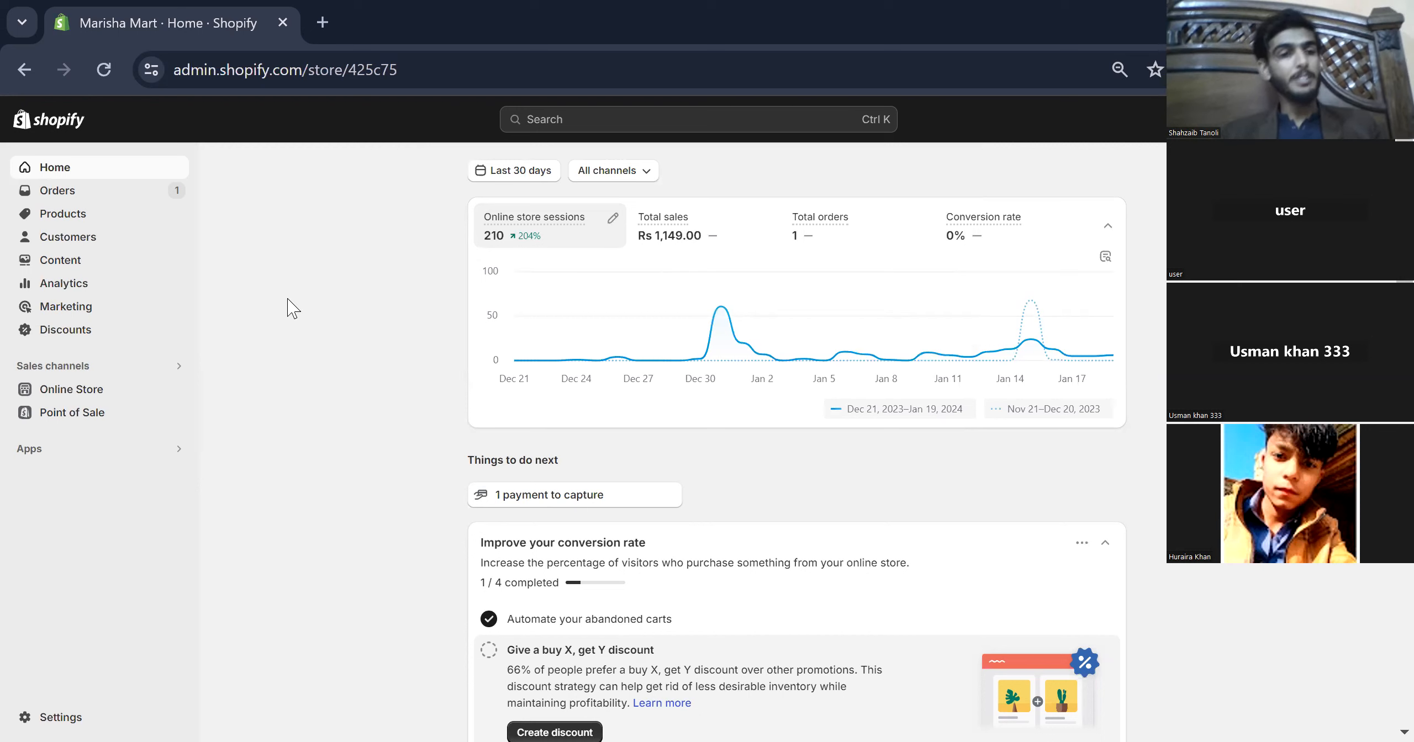
{"action": "left_click", "coordinate": [135, 390]}
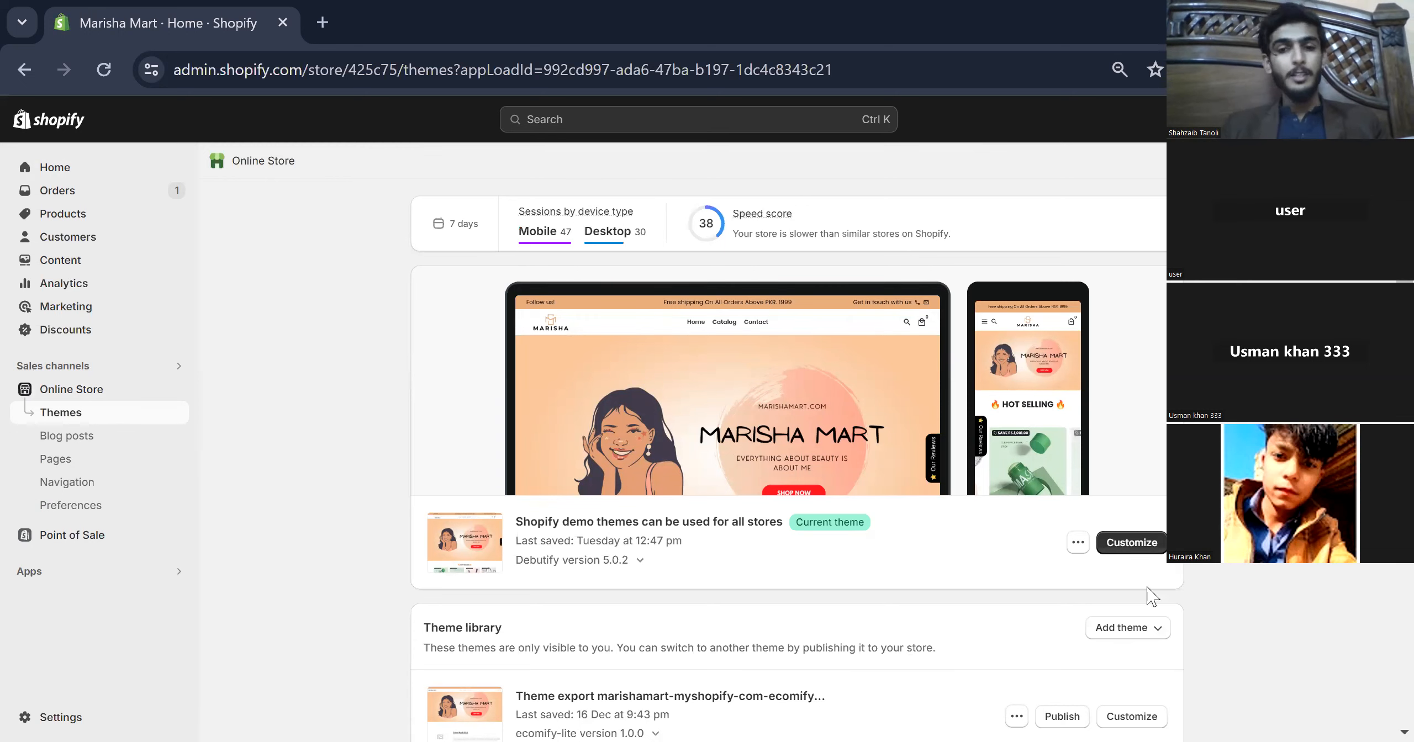
- Find the free Dawn theme under Free themes and add version 12.0.0 to the library
{"action": "scroll", "coordinate": [877, 499], "scroll_direction": "down", "scroll_amount": 3}
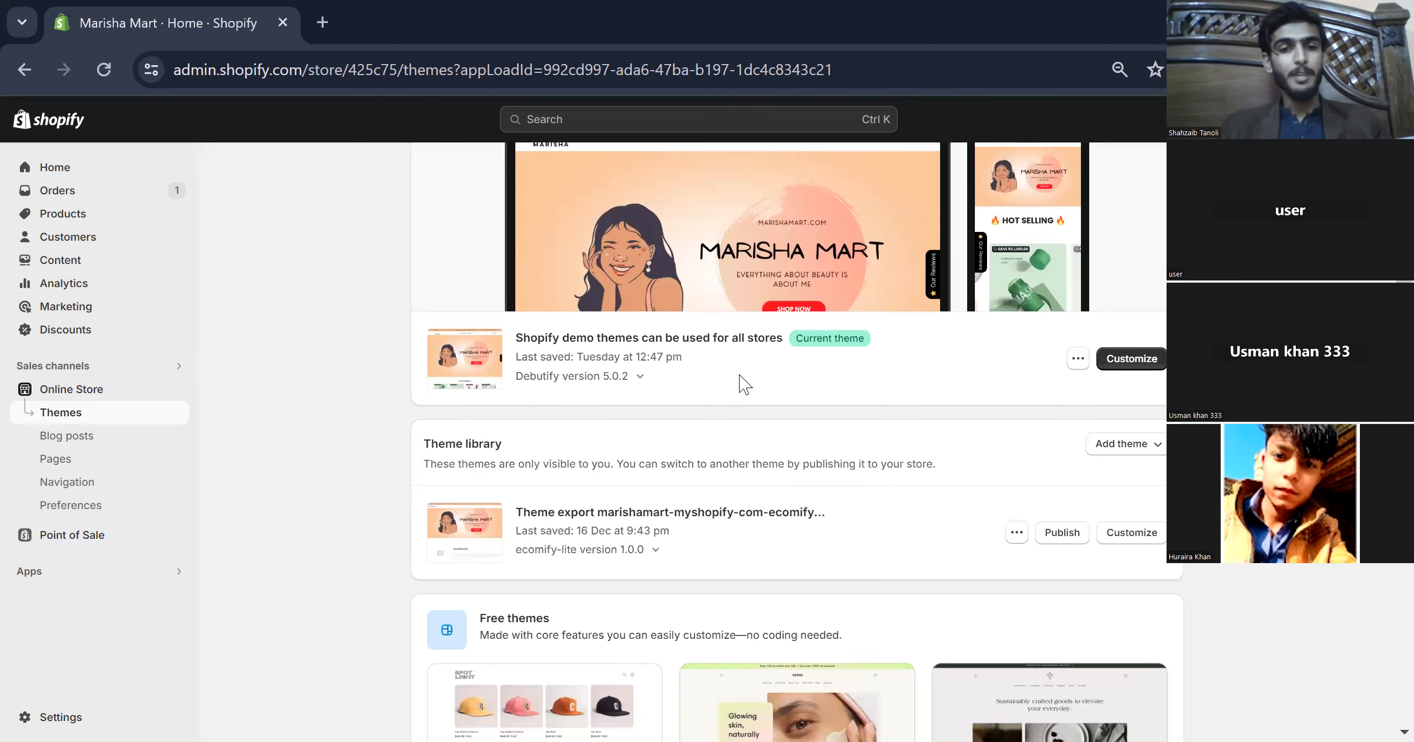
{"action": "scroll", "coordinate": [744, 383], "scroll_direction": "down", "scroll_amount": 2}
{"action": "scroll", "coordinate": [744, 384], "scroll_direction": "down", "scroll_amount": 10}
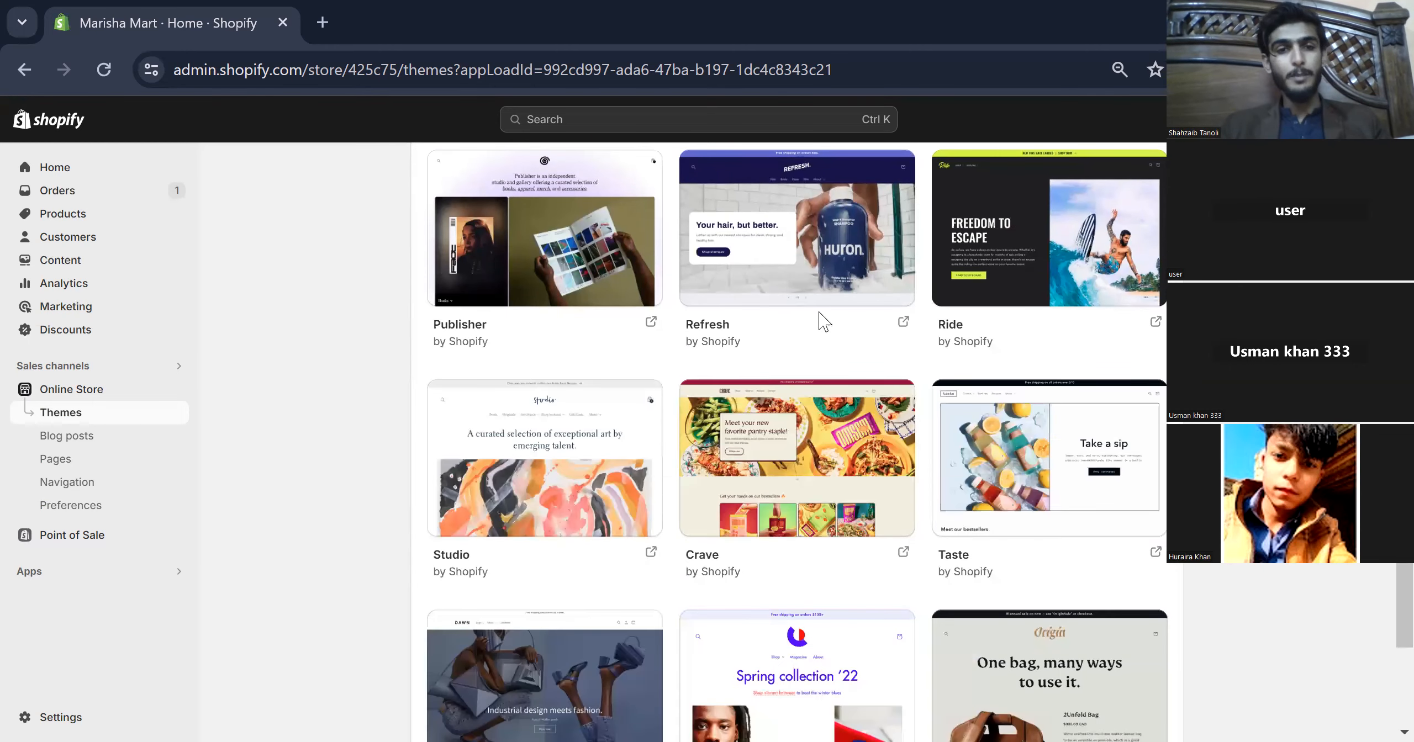
{"action": "mouse_move", "coordinate": [835, 459]}
{"action": "scroll", "coordinate": [835, 459], "scroll_direction": "down", "scroll_amount": 4}
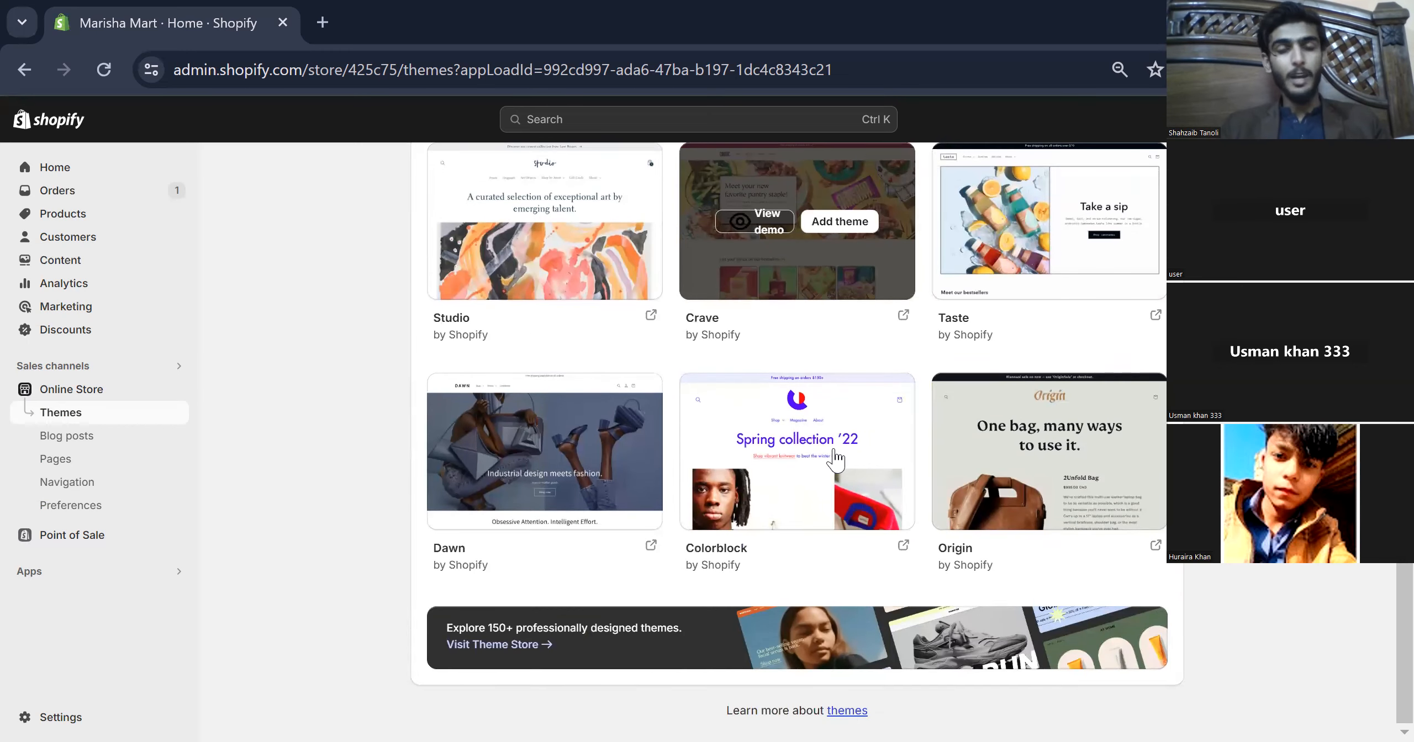
{"action": "mouse_move", "coordinate": [757, 459]}
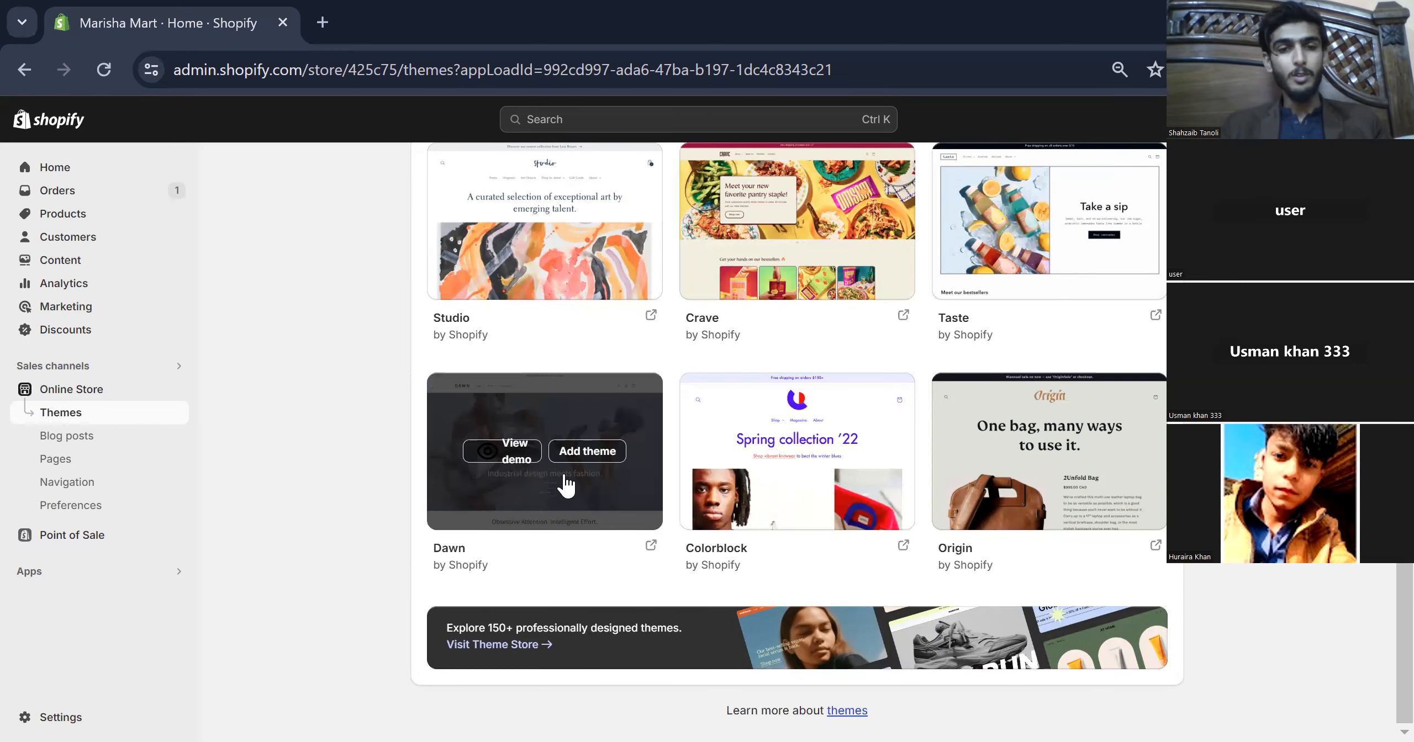
{"action": "mouse_move", "coordinate": [610, 489]}
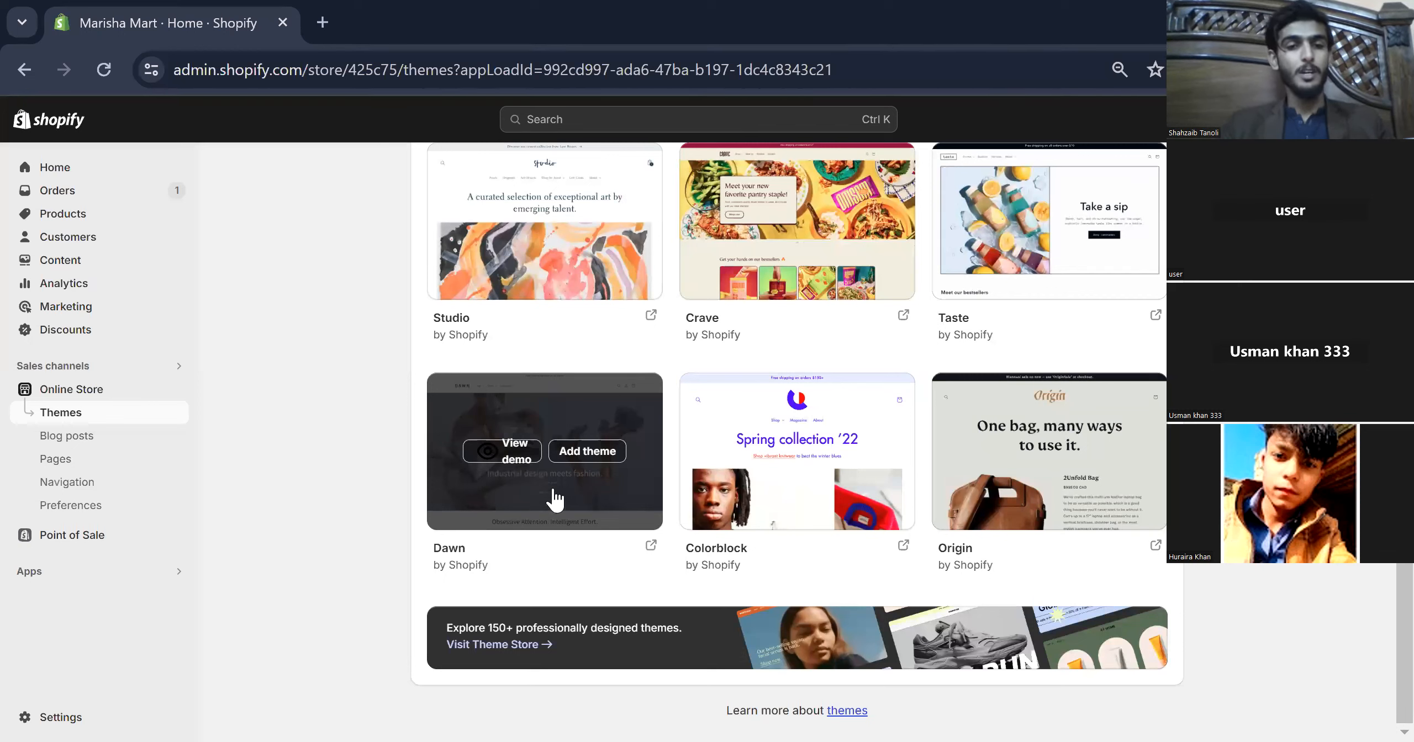
{"action": "left_click", "coordinate": [597, 469]}
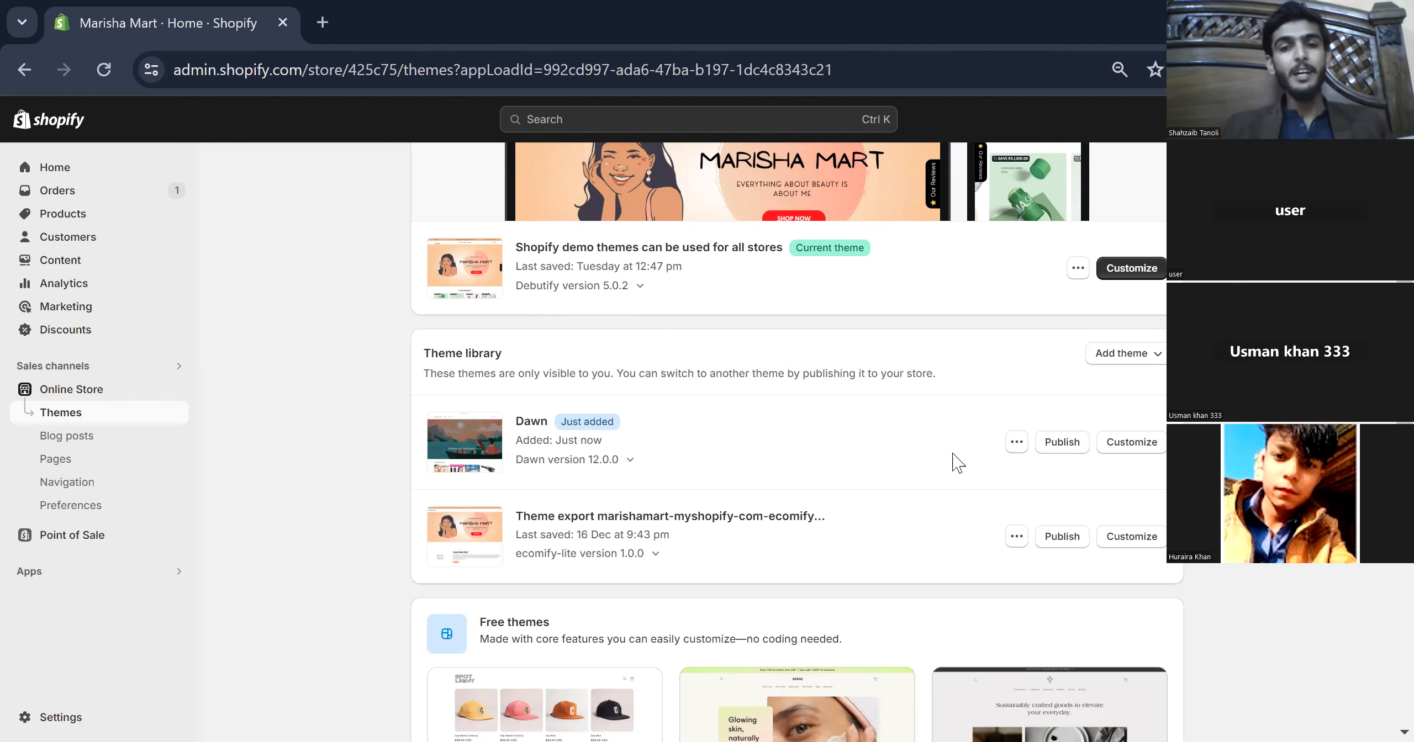
- Publish Dawn as the live theme and view the live store in a new tab
{"action": "left_click", "coordinate": [1056, 443]}
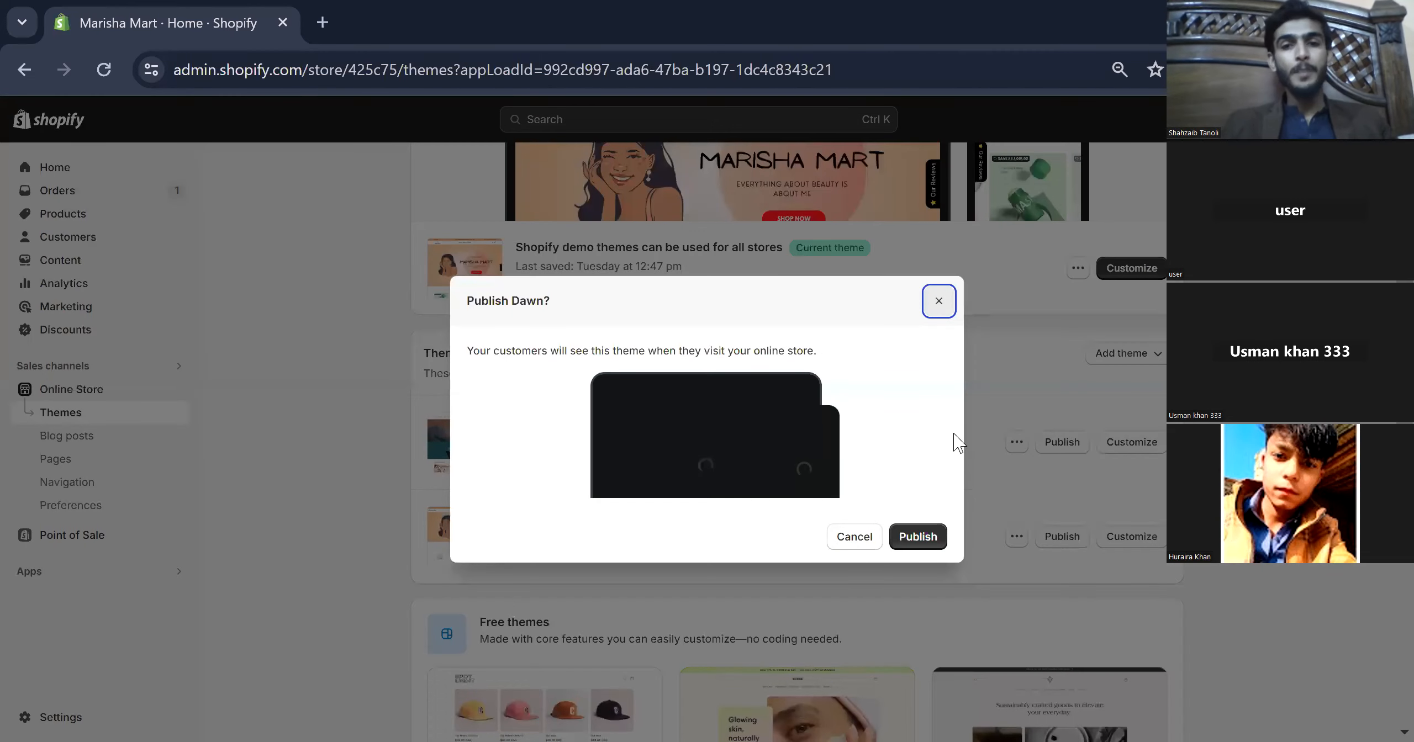
{"action": "left_click", "coordinate": [920, 537]}
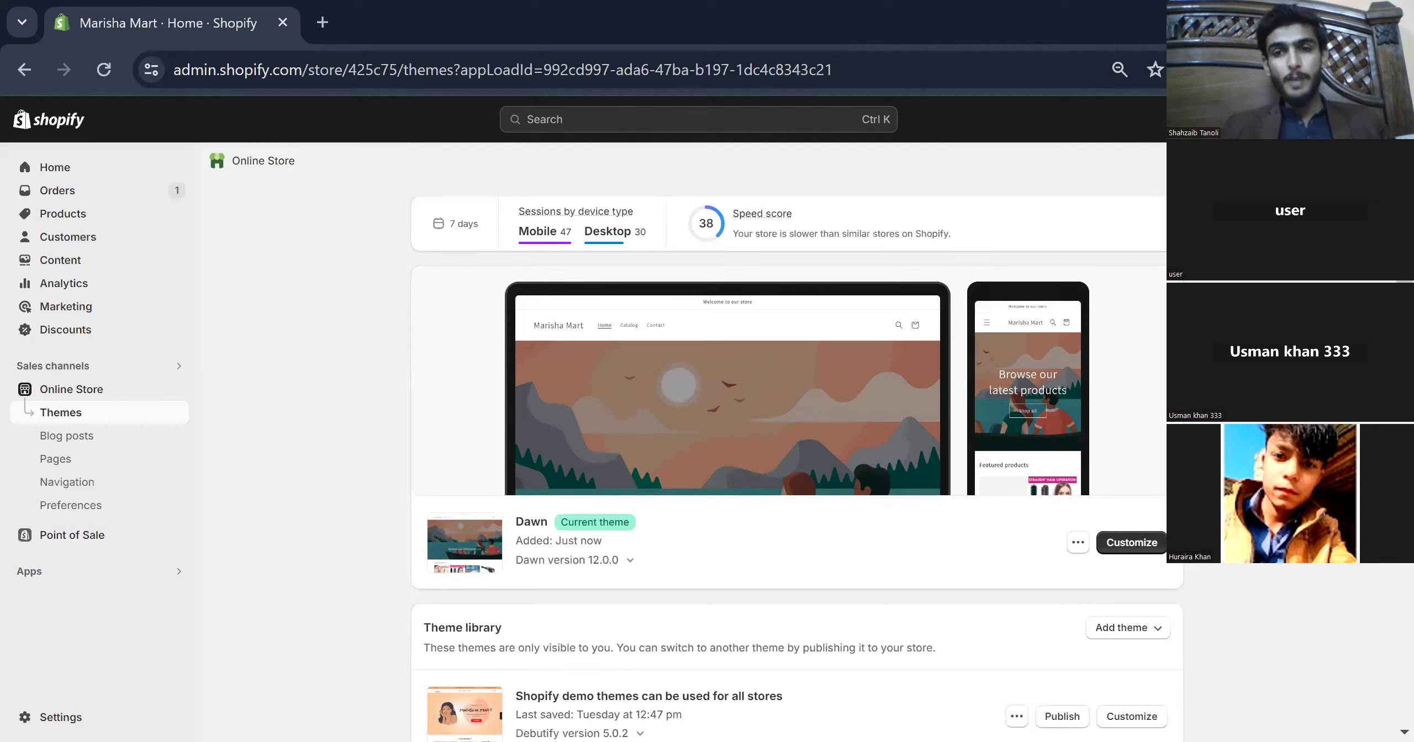
{"action": "left_click", "coordinate": [1077, 542]}
{"action": "left_click", "coordinate": [1002, 356]}
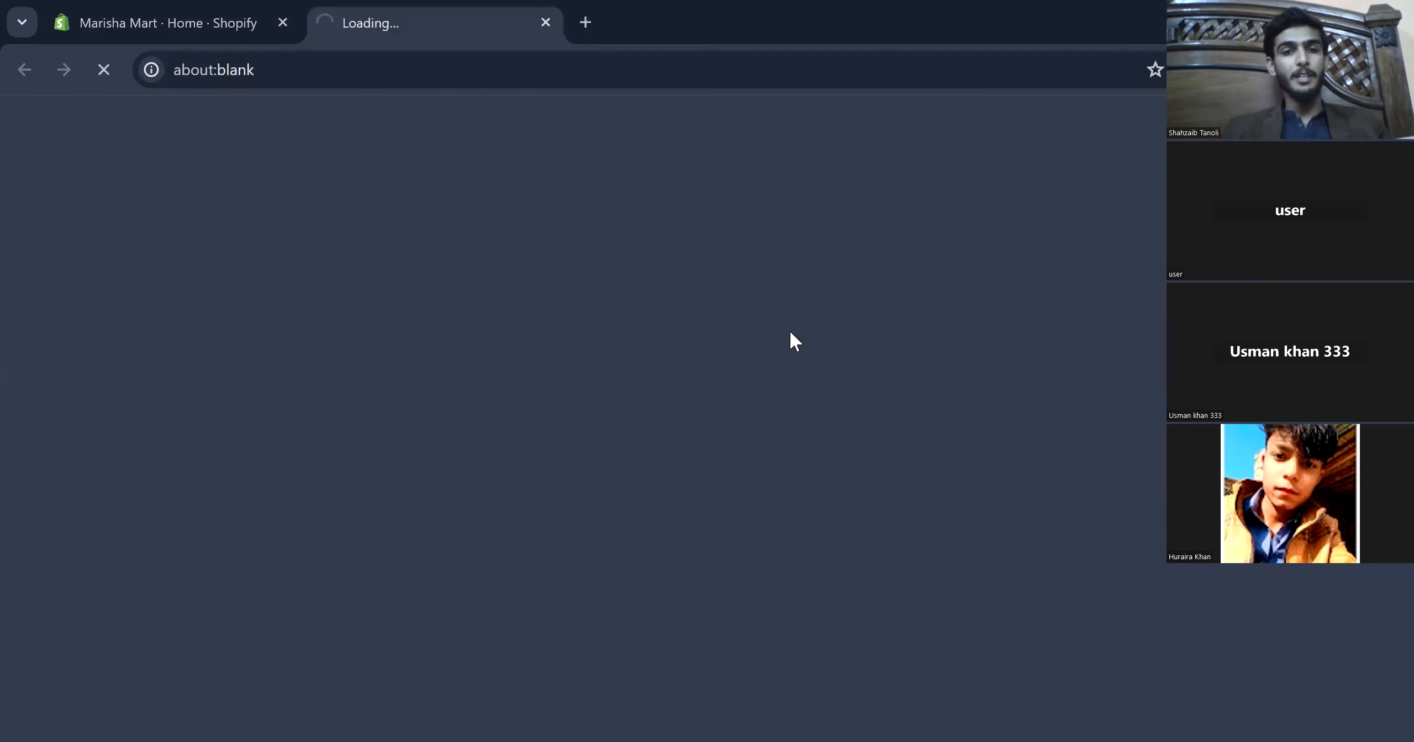
- Browse the Dawn storefront and the 3 In 1 Mini Washing Machine page, then return to admin
{"action": "scroll", "coordinate": [790, 332], "scroll_direction": "down", "scroll_amount": 15}
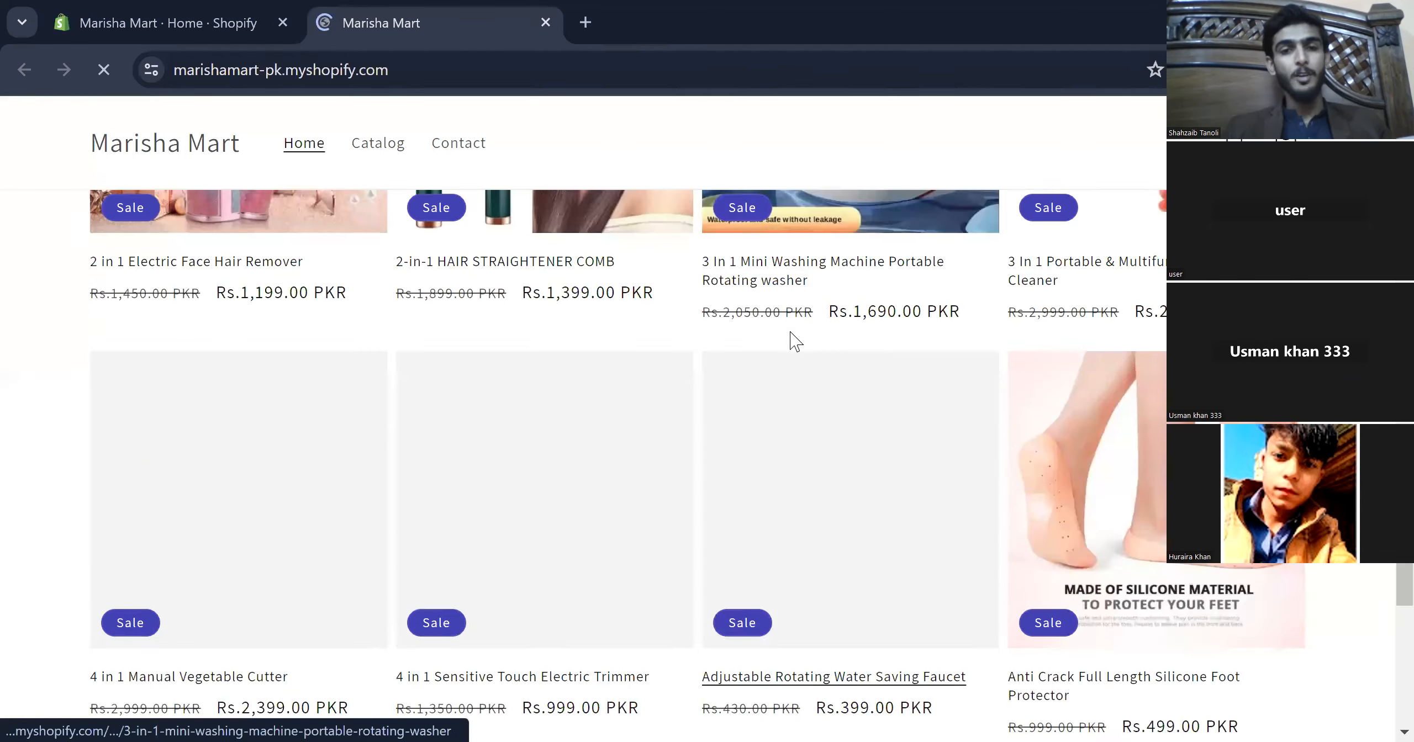
{"action": "left_click", "coordinate": [790, 332]}
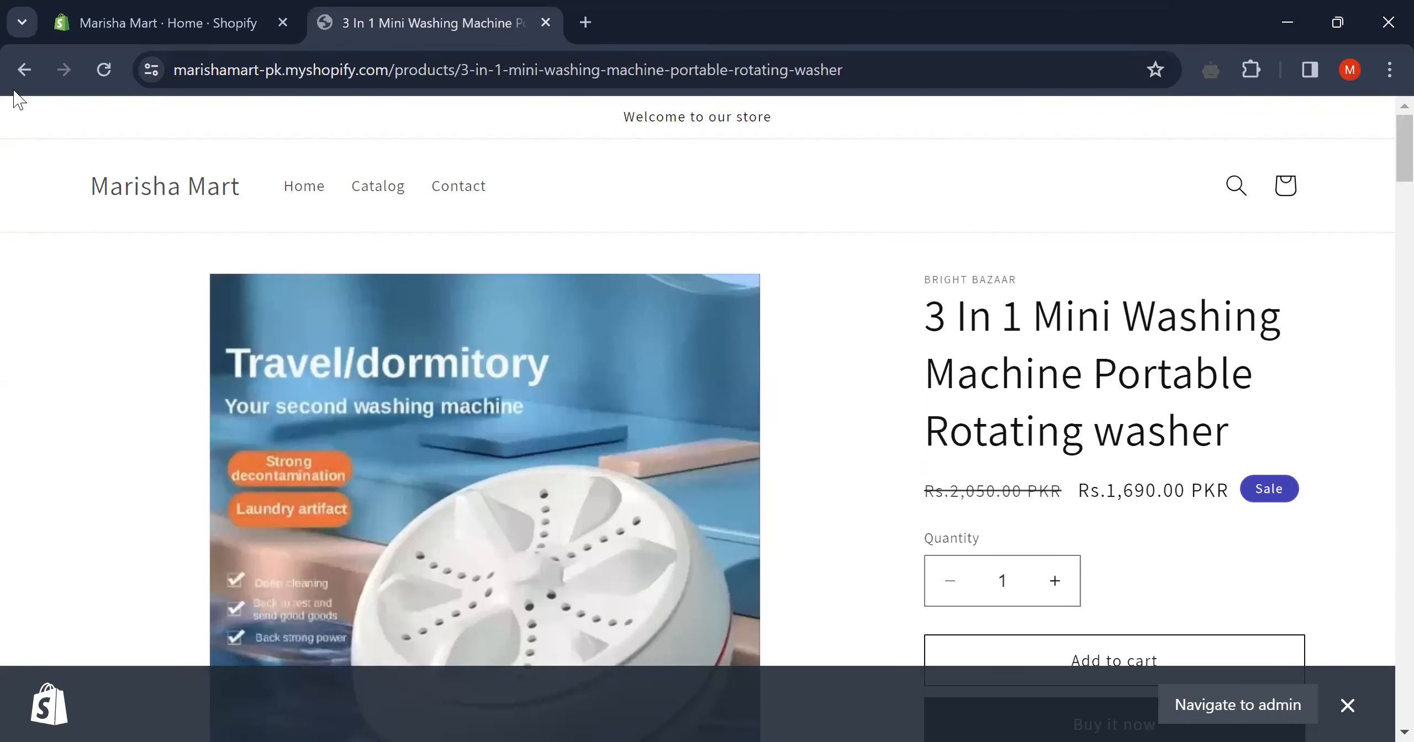
{"action": "left_click", "coordinate": [17, 77]}
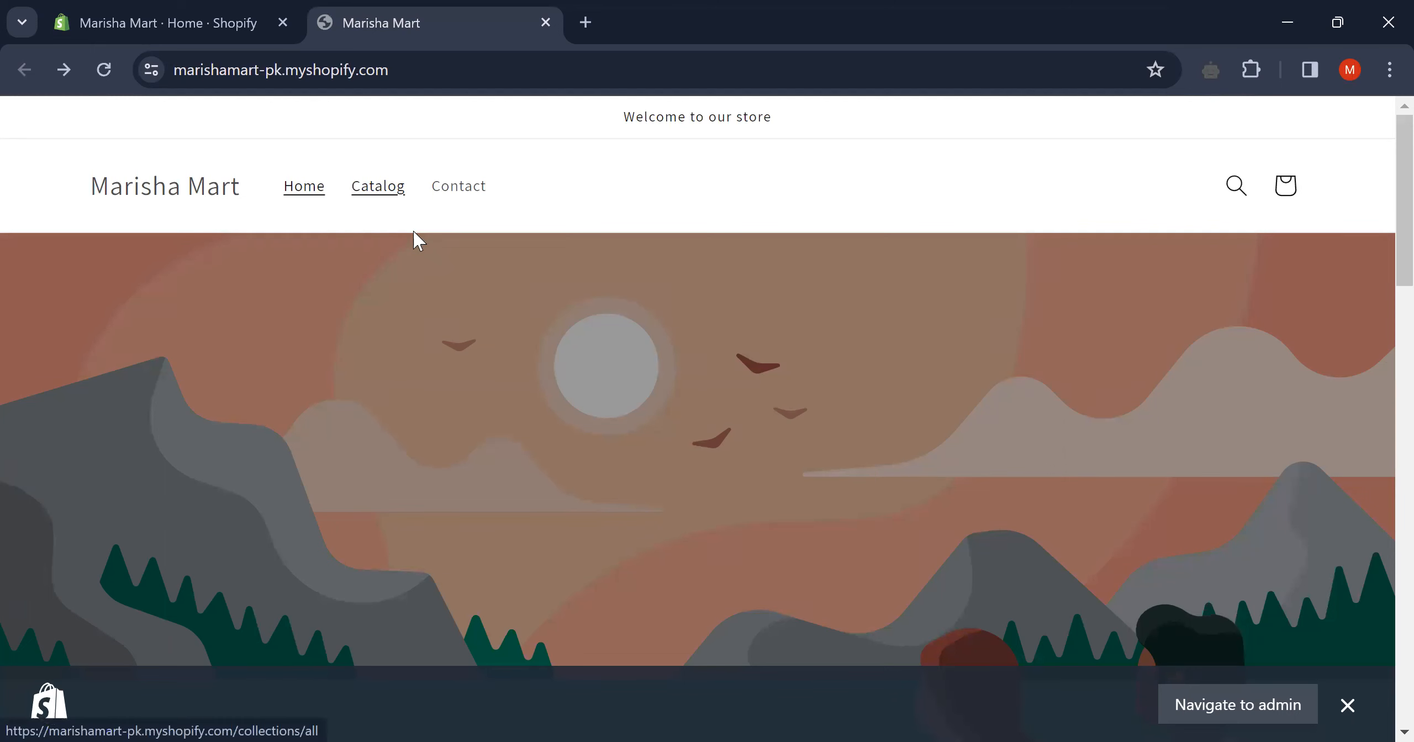
{"action": "left_click", "coordinate": [120, 22]}
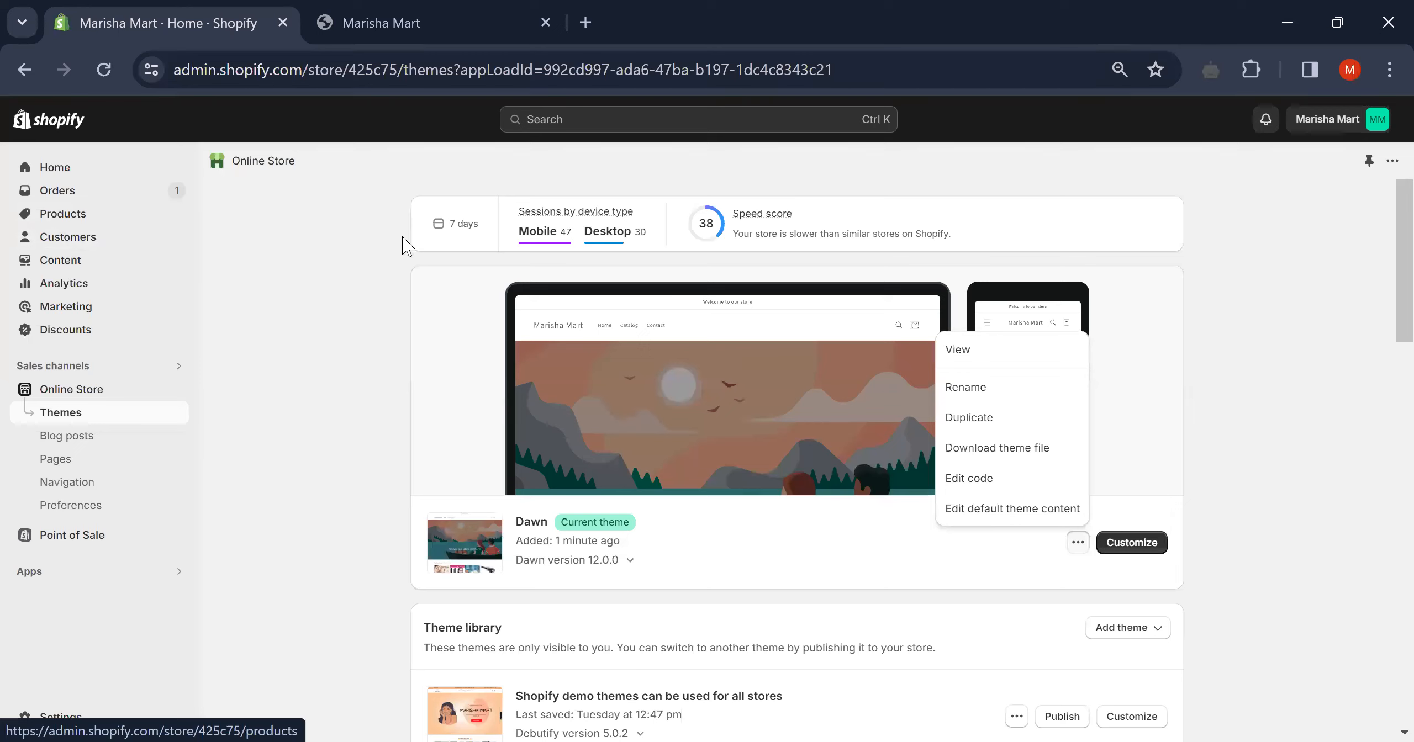
- Look through the Collections list and the Health & Beauty collection's details
{"action": "left_click", "coordinate": [81, 219]}
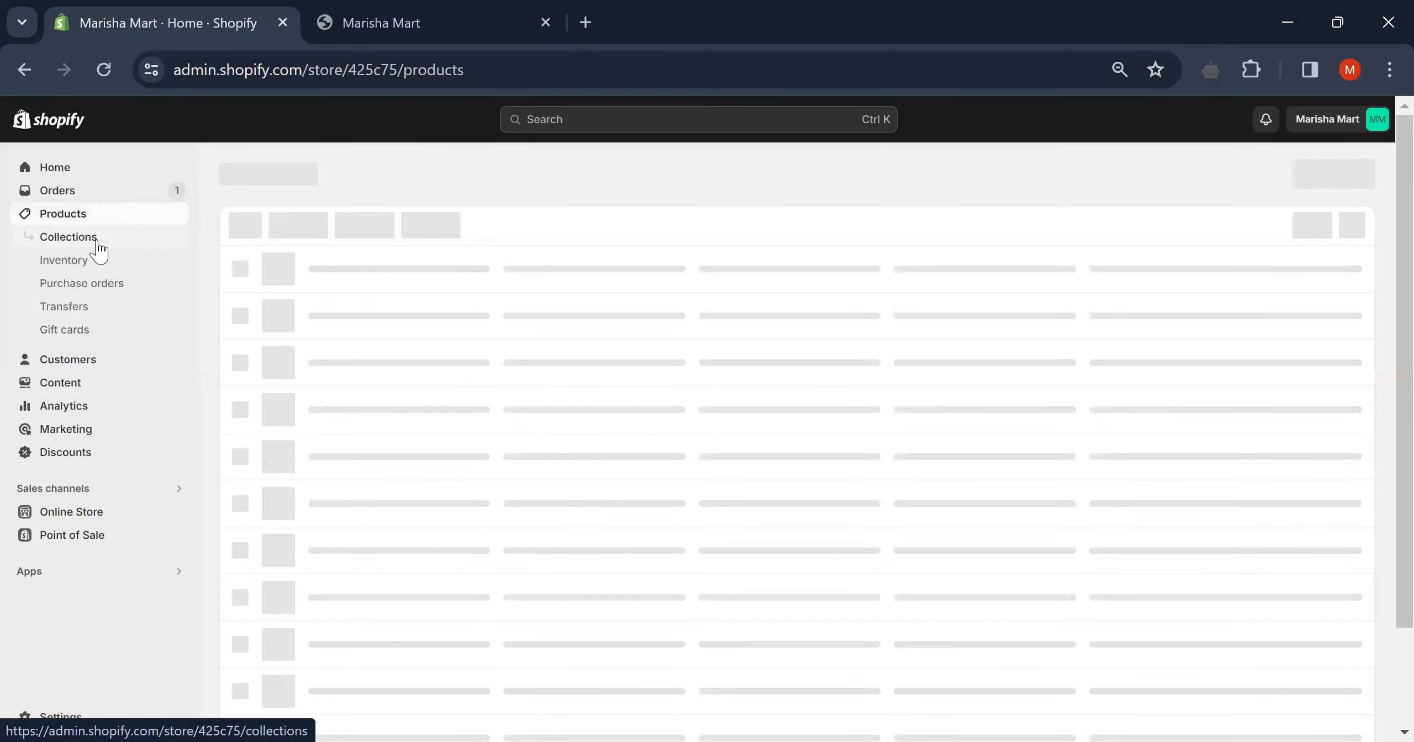
{"action": "left_click", "coordinate": [76, 242]}
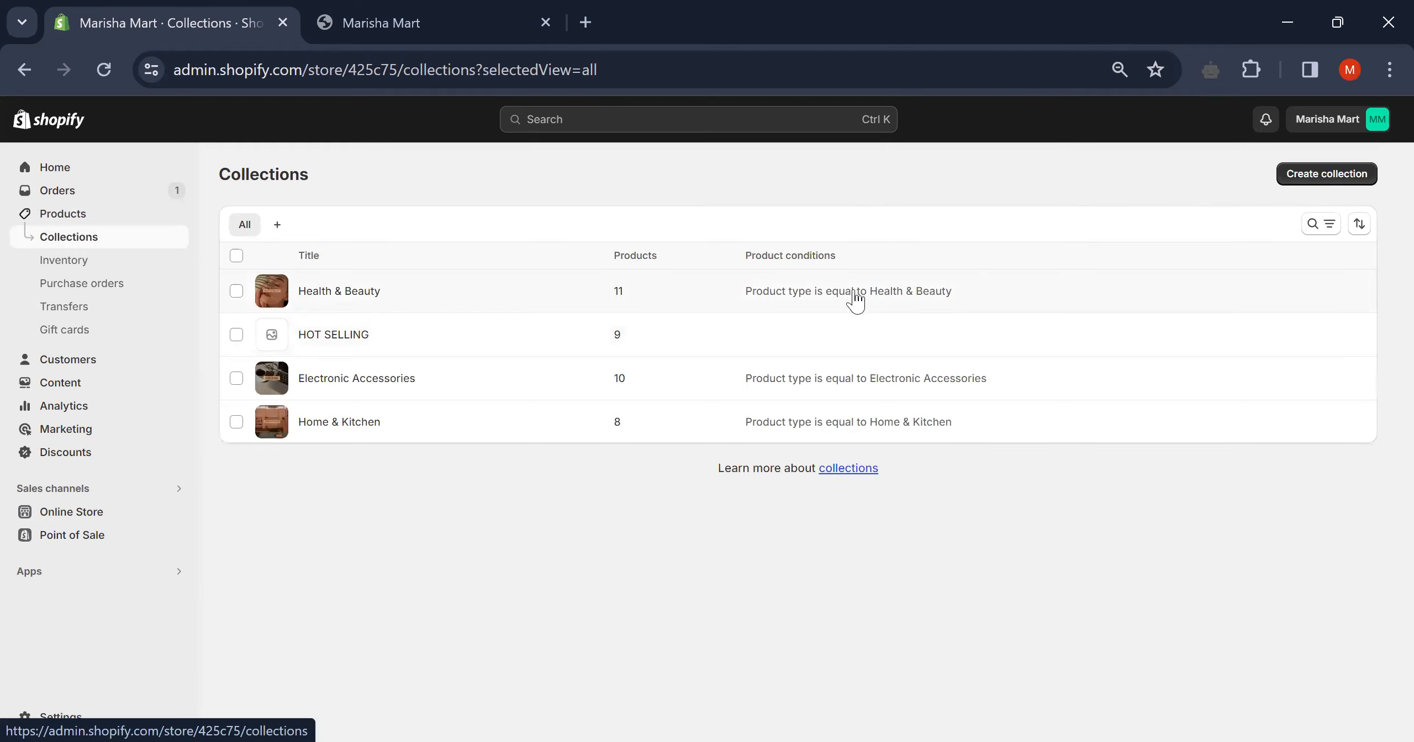
{"action": "left_click", "coordinate": [788, 298]}
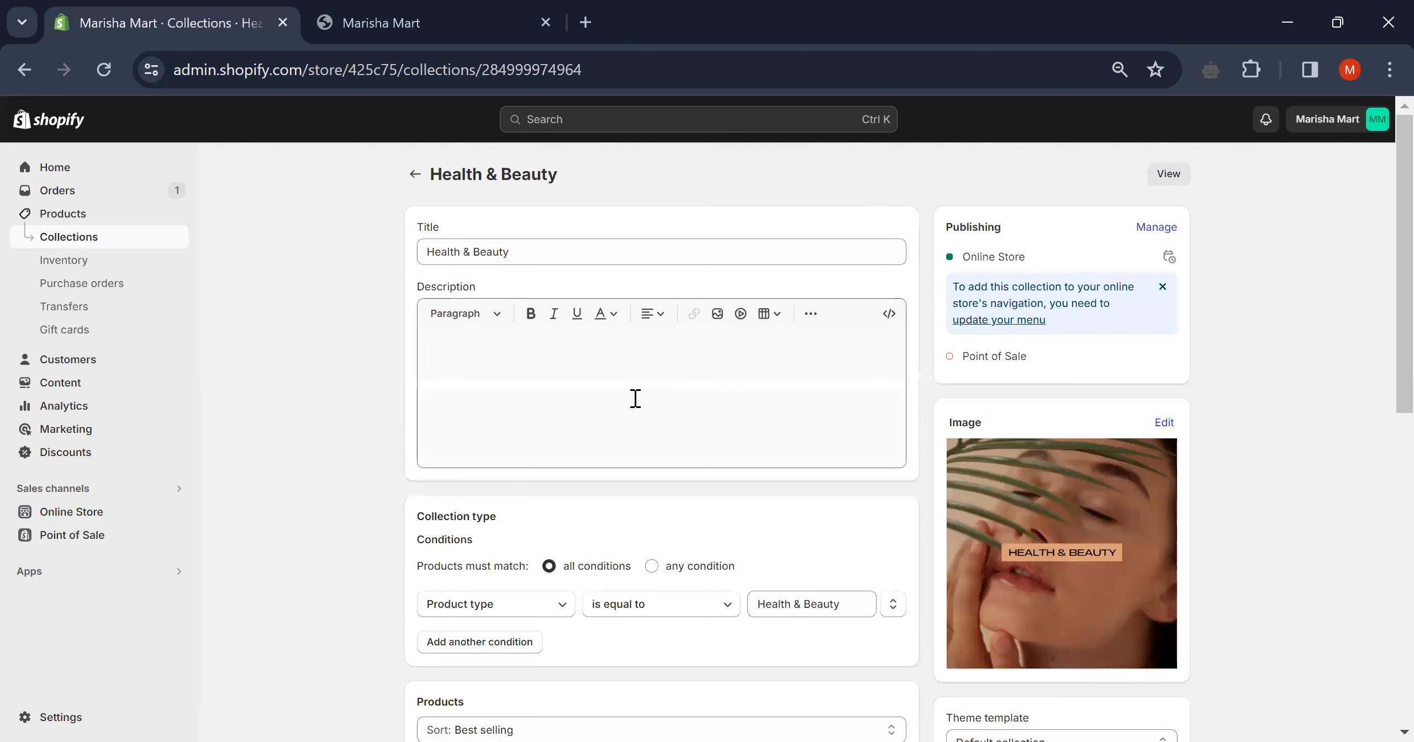
{"action": "scroll", "coordinate": [636, 401], "scroll_direction": "down", "scroll_amount": 6}
{"action": "scroll", "coordinate": [738, 442], "scroll_direction": "down", "scroll_amount": 6}
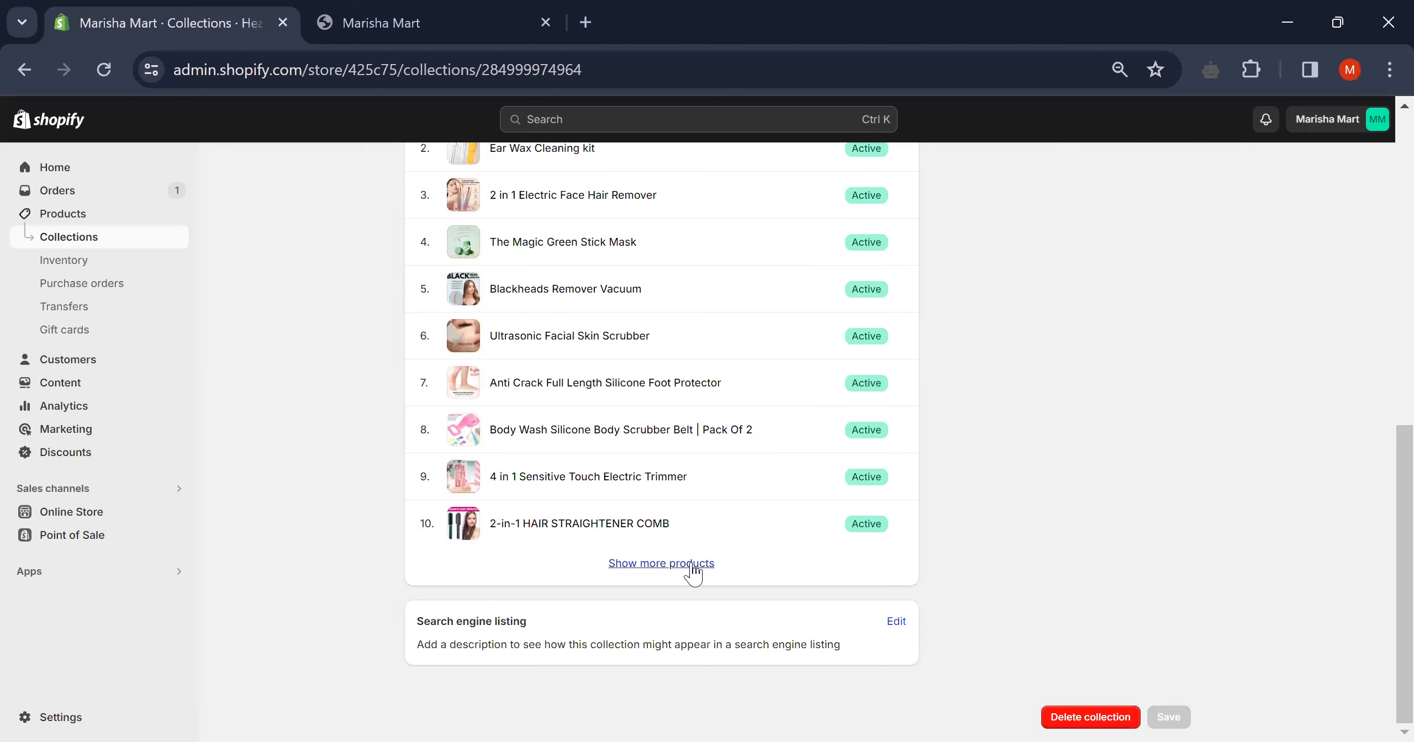
{"action": "scroll", "coordinate": [691, 564], "scroll_direction": "up", "scroll_amount": 7}
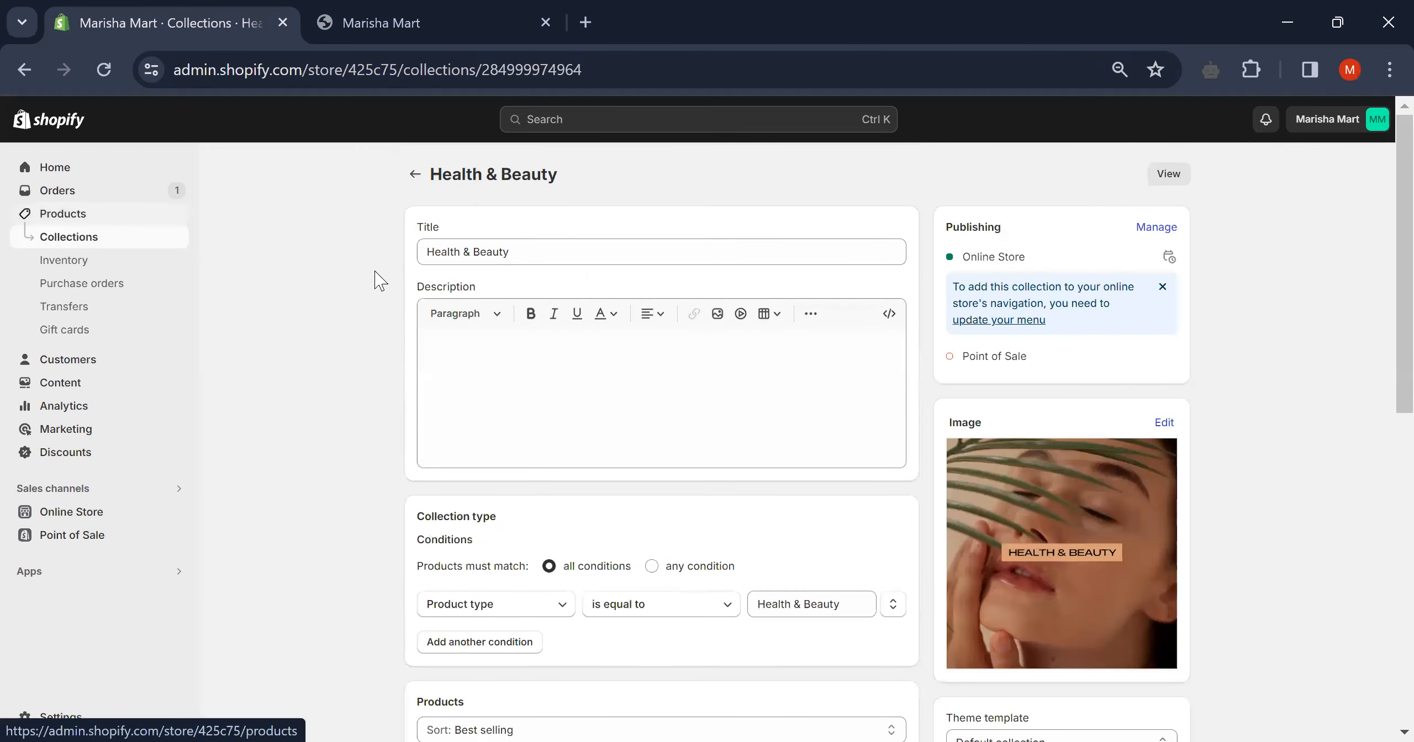
{"action": "left_click", "coordinate": [409, 178]}
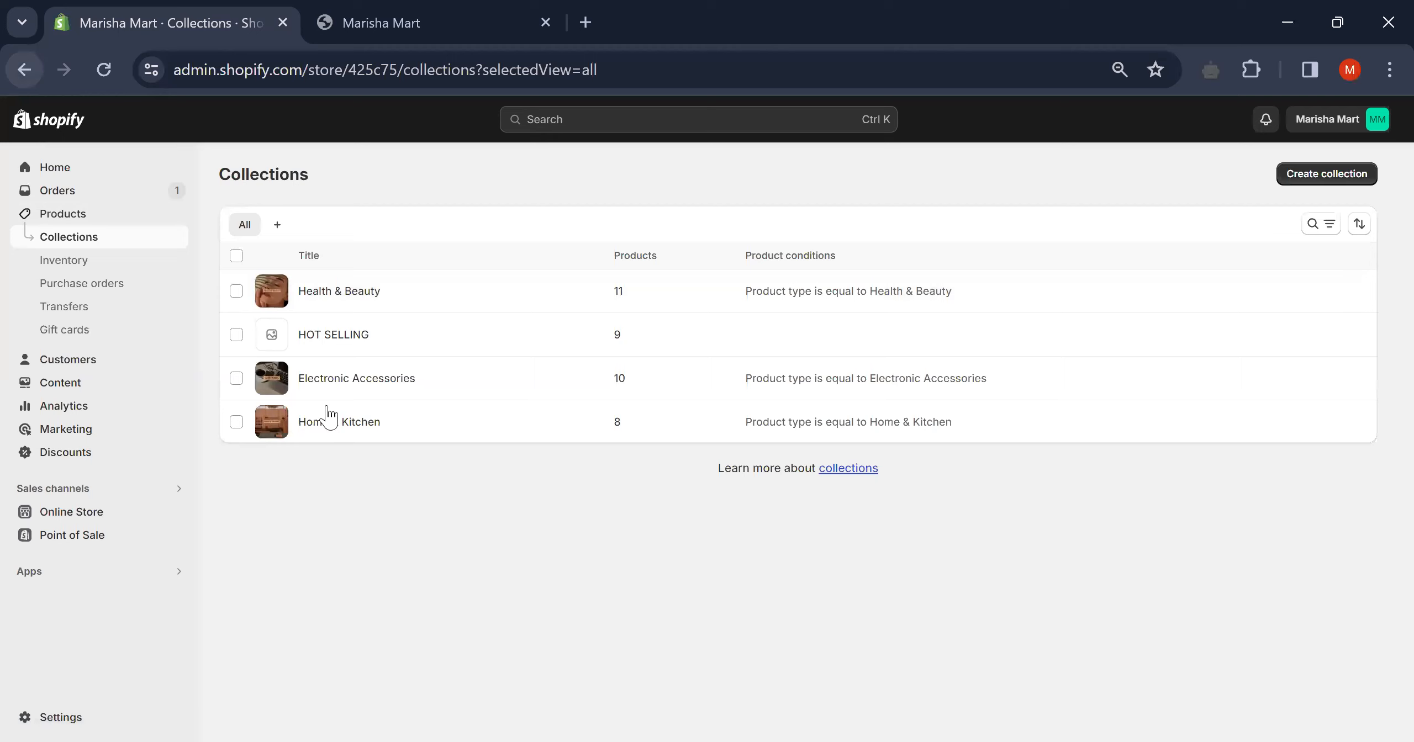
- Check the live storefront tab, then return to the Online Store Themes page
{"action": "left_click", "coordinate": [365, 7]}
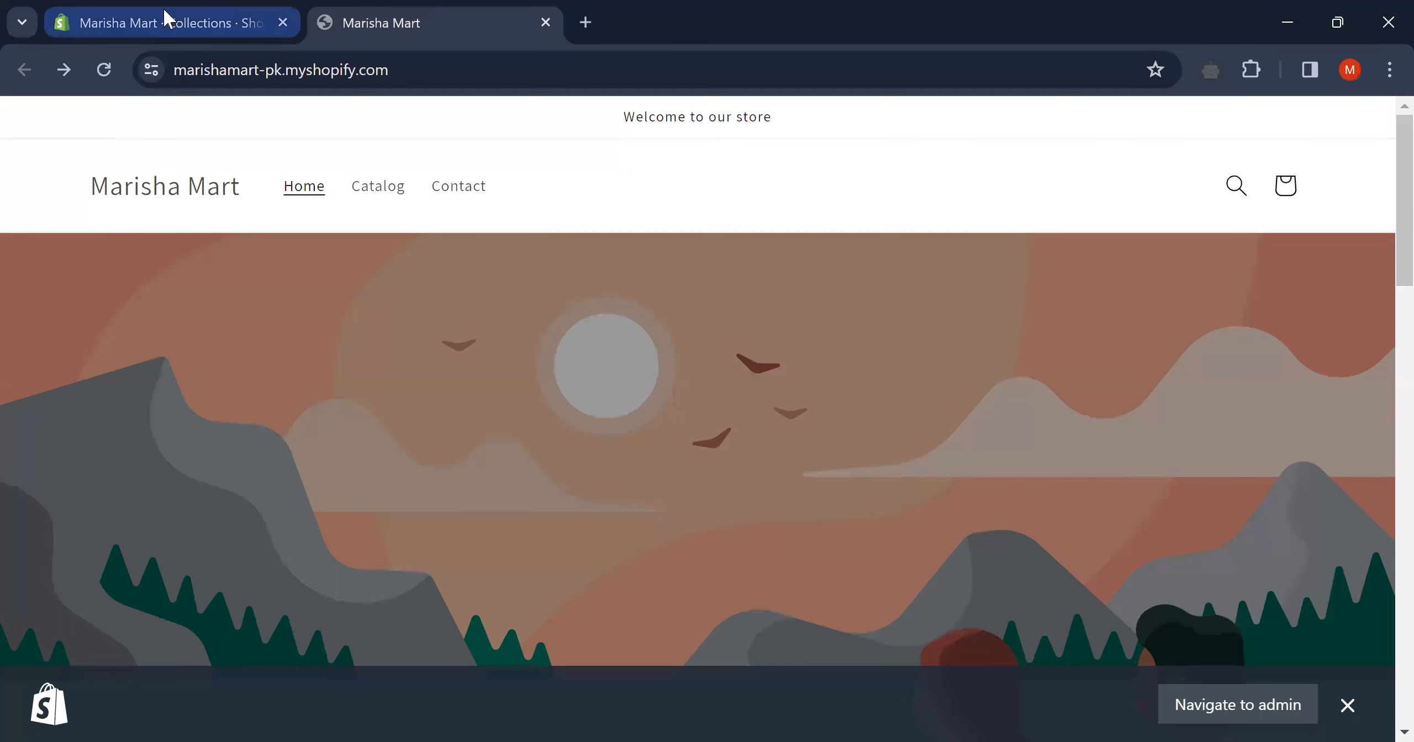
{"action": "left_click", "coordinate": [165, 17]}
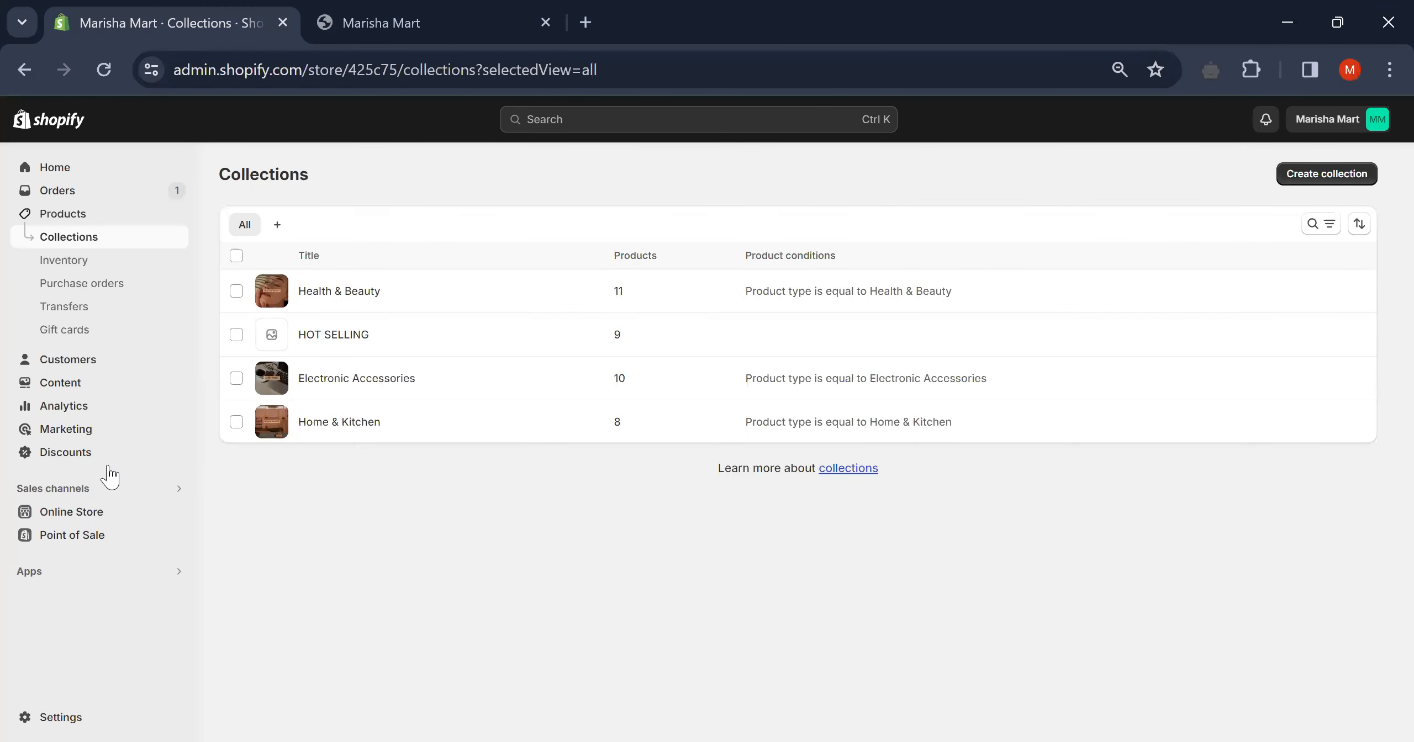
{"action": "left_click", "coordinate": [105, 518]}
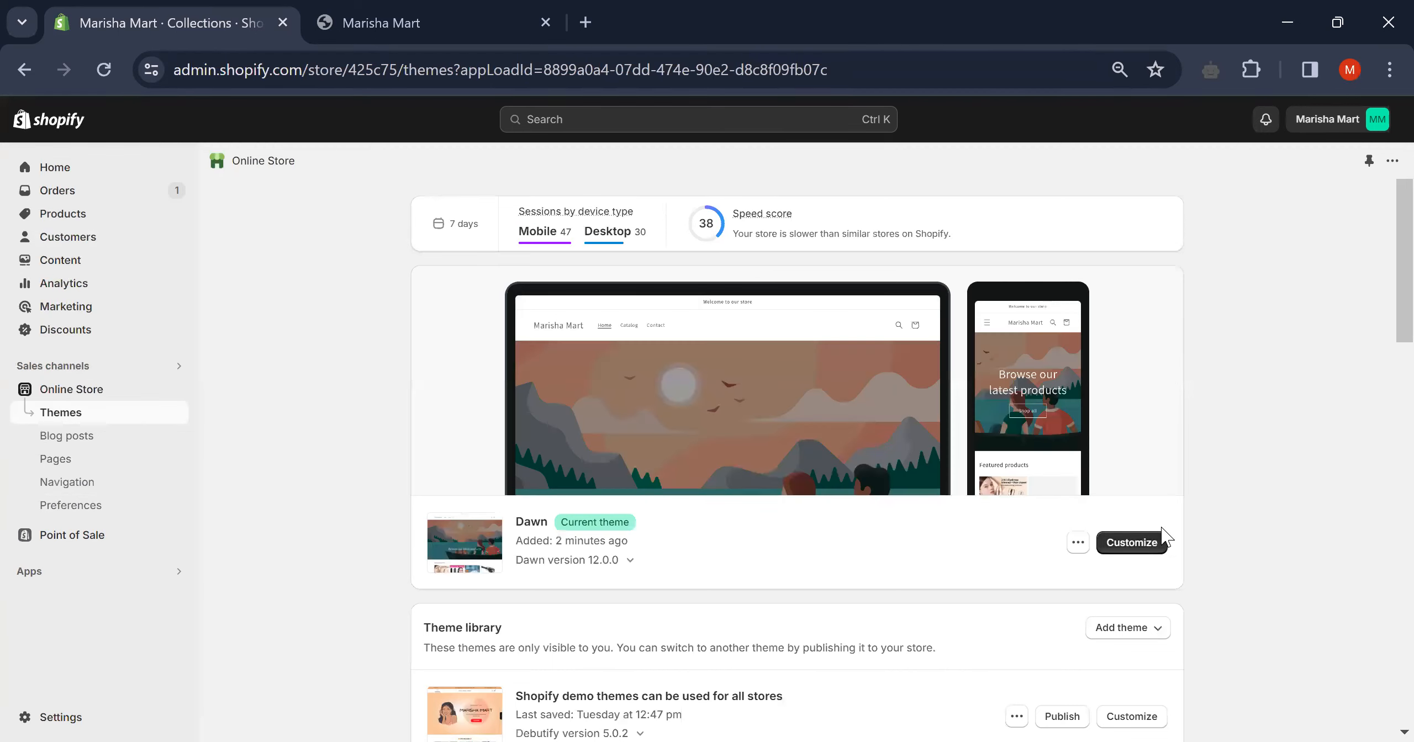
- Open Dawn in the theme editor and set browser zoom to 75% so everything fits
{"action": "left_click", "coordinate": [1148, 542]}
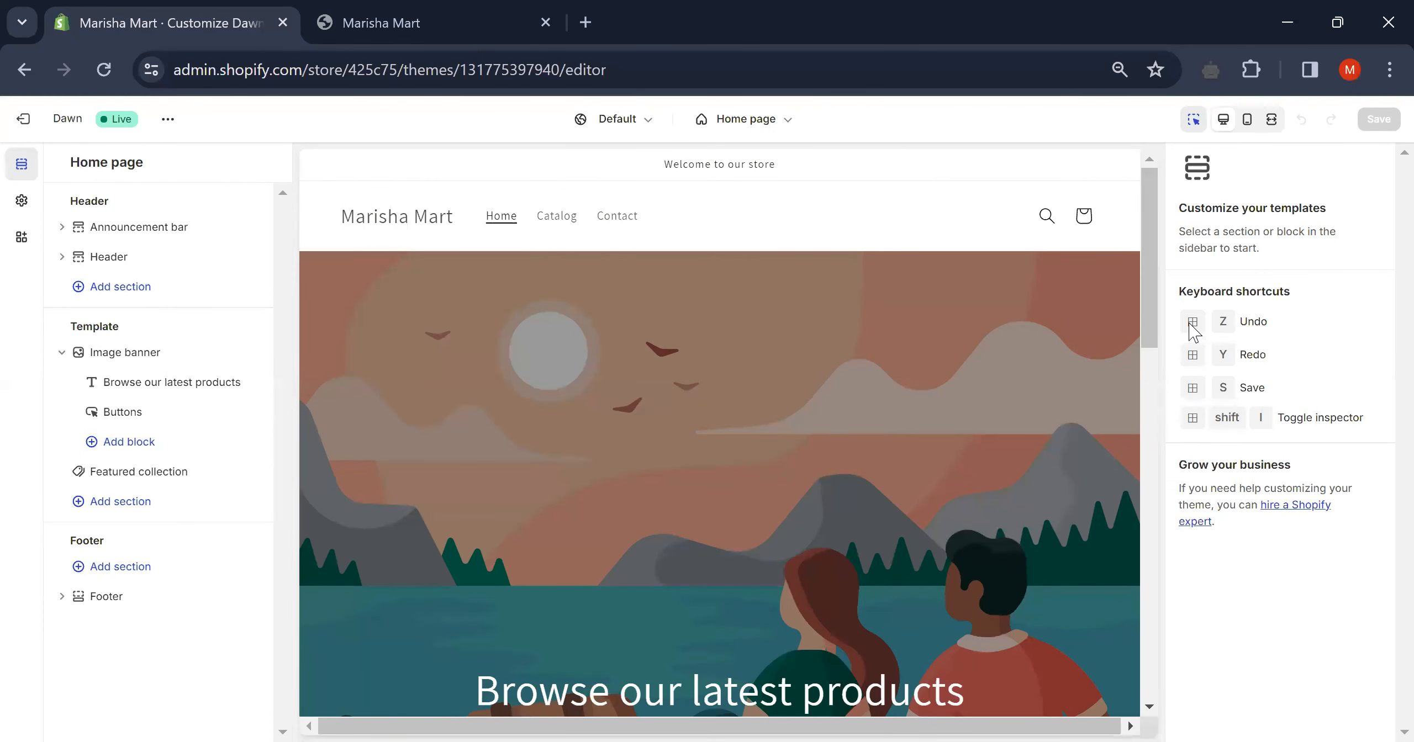
{"action": "left_click", "coordinate": [1387, 71]}
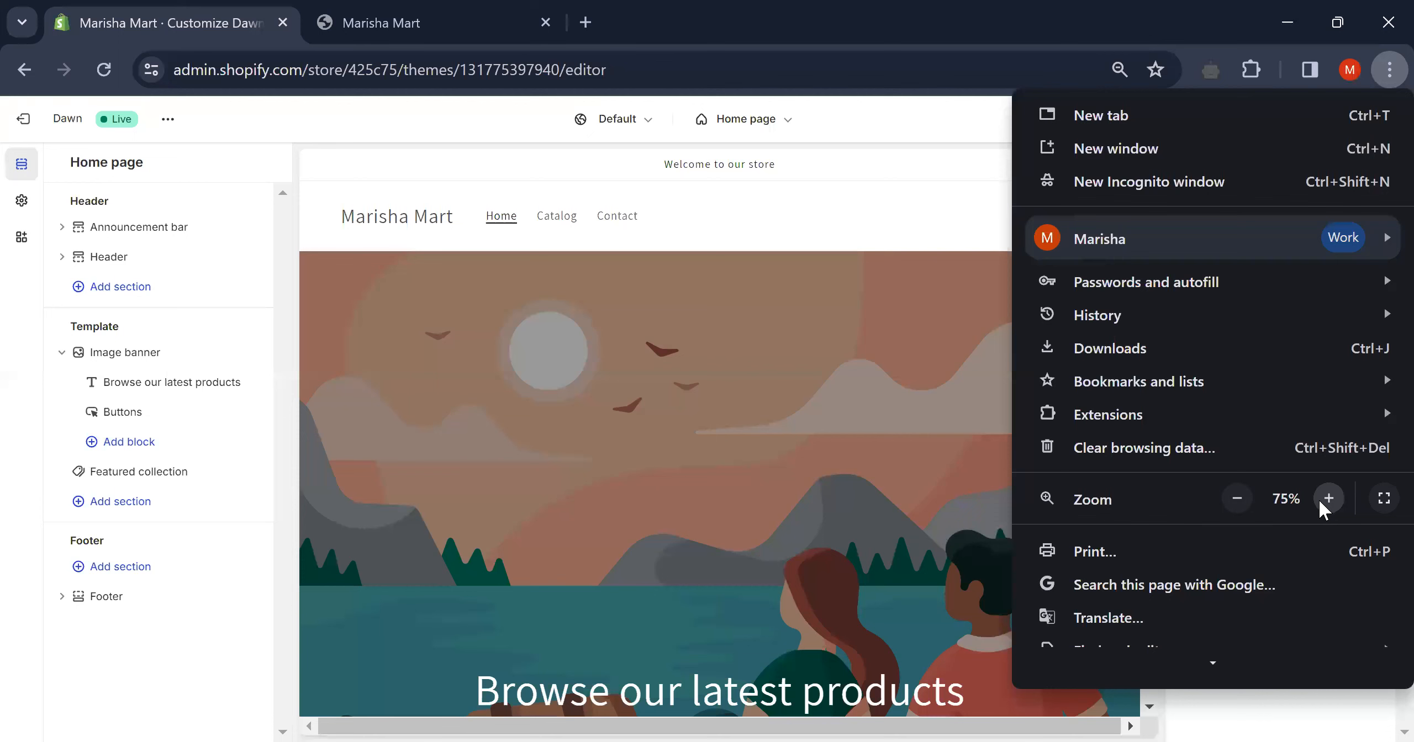
{"action": "left_click", "coordinate": [1329, 499]}
{"action": "left_click", "coordinate": [1328, 498]}
{"action": "left_click", "coordinate": [1329, 499]}
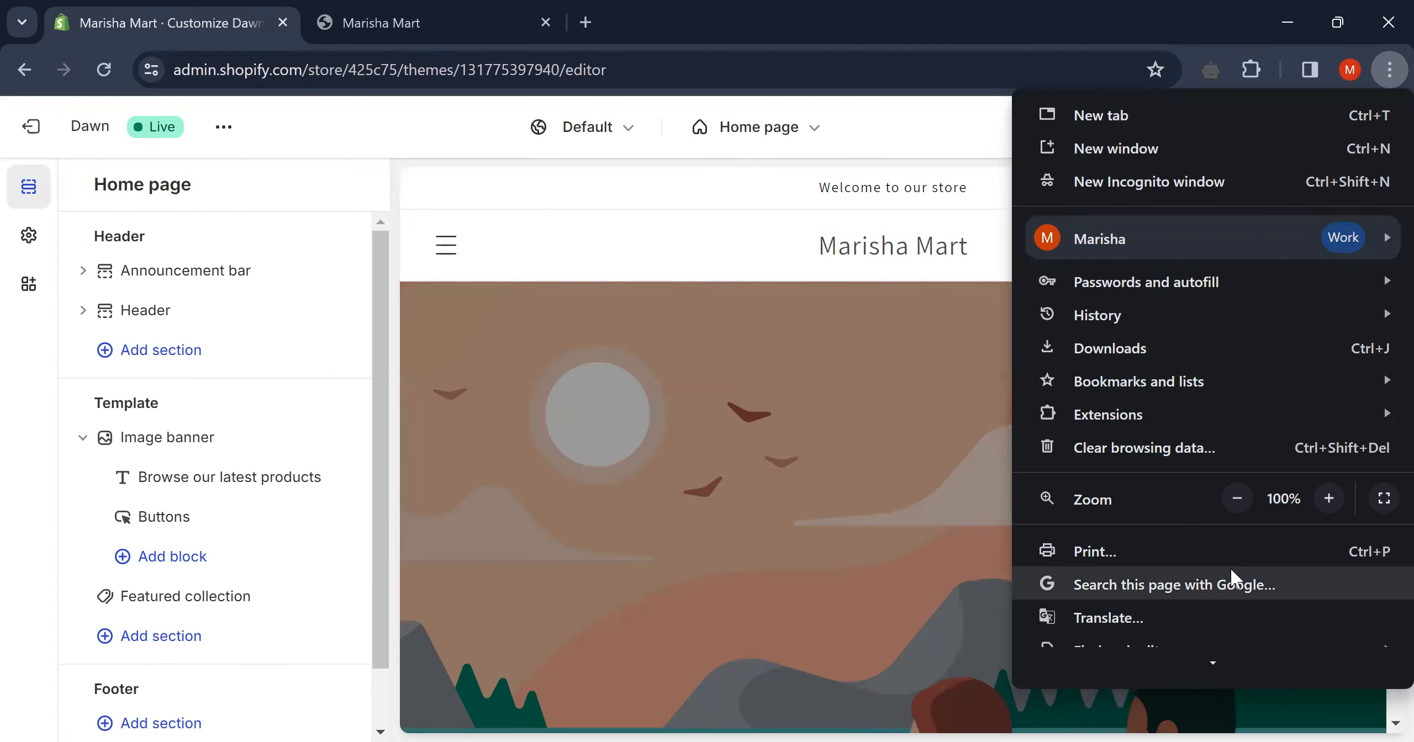
{"action": "left_click", "coordinate": [1235, 497]}
{"action": "left_click", "coordinate": [1235, 497]}
{"action": "left_click", "coordinate": [1235, 497]}
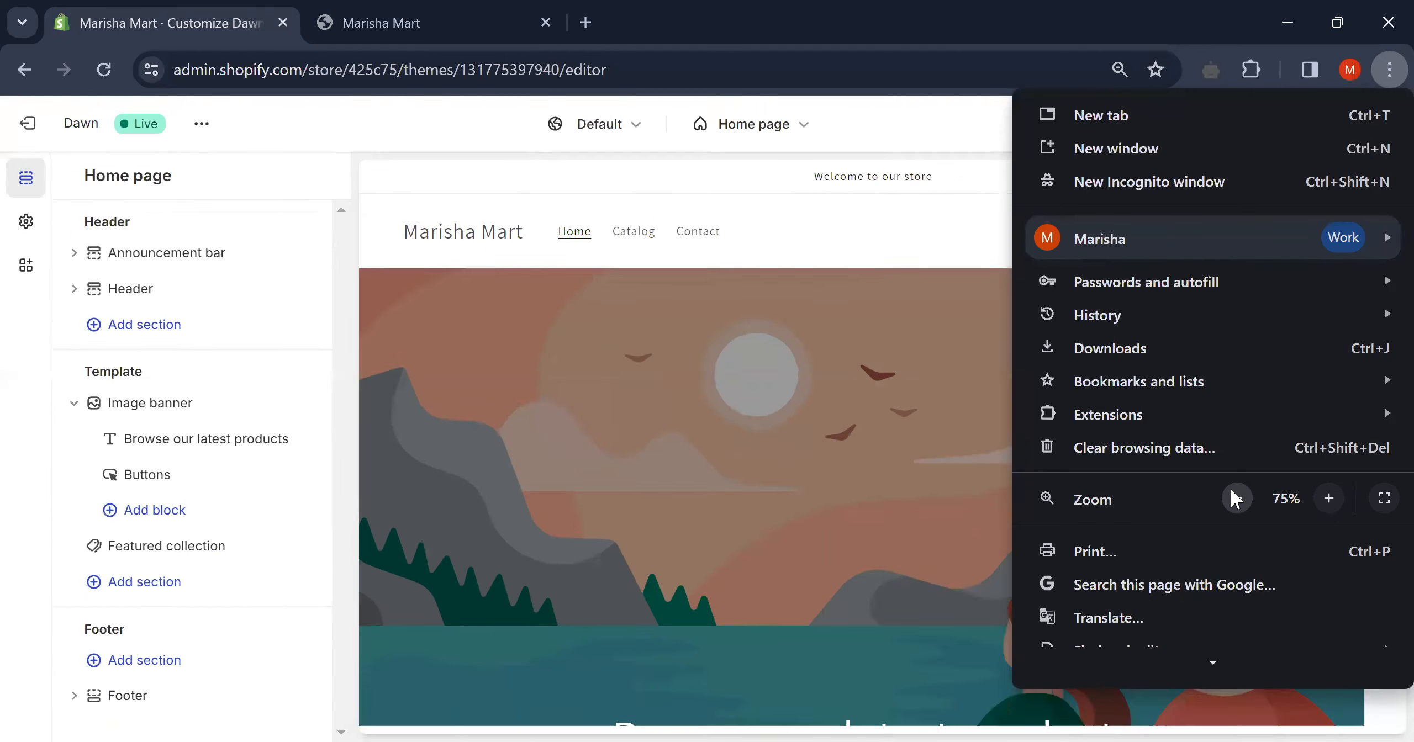
{"action": "left_click", "coordinate": [841, 236]}
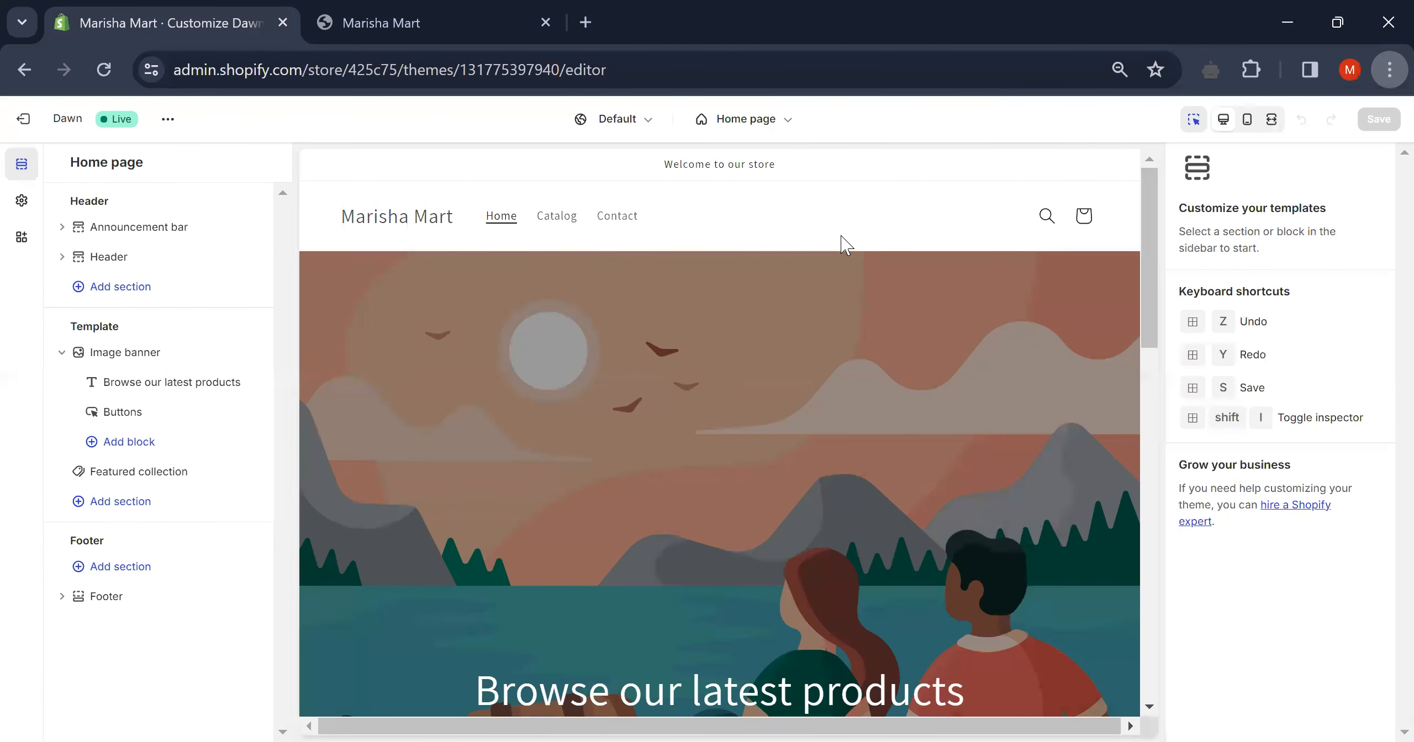
- Inspect the Header, Announcement bar and Image banner sections, ending on the 'Welcome to our store' block
{"action": "left_click", "coordinate": [779, 264]}
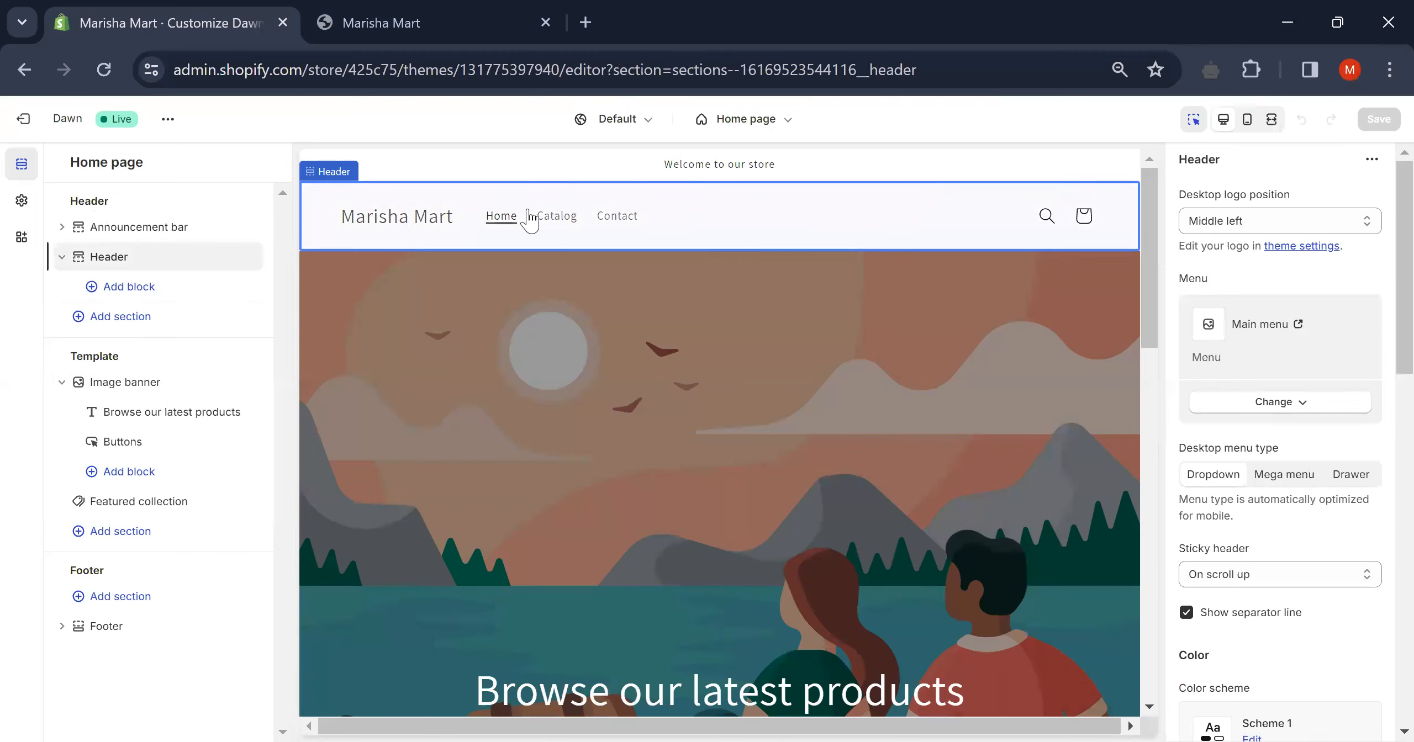
{"action": "left_click", "coordinate": [717, 165]}
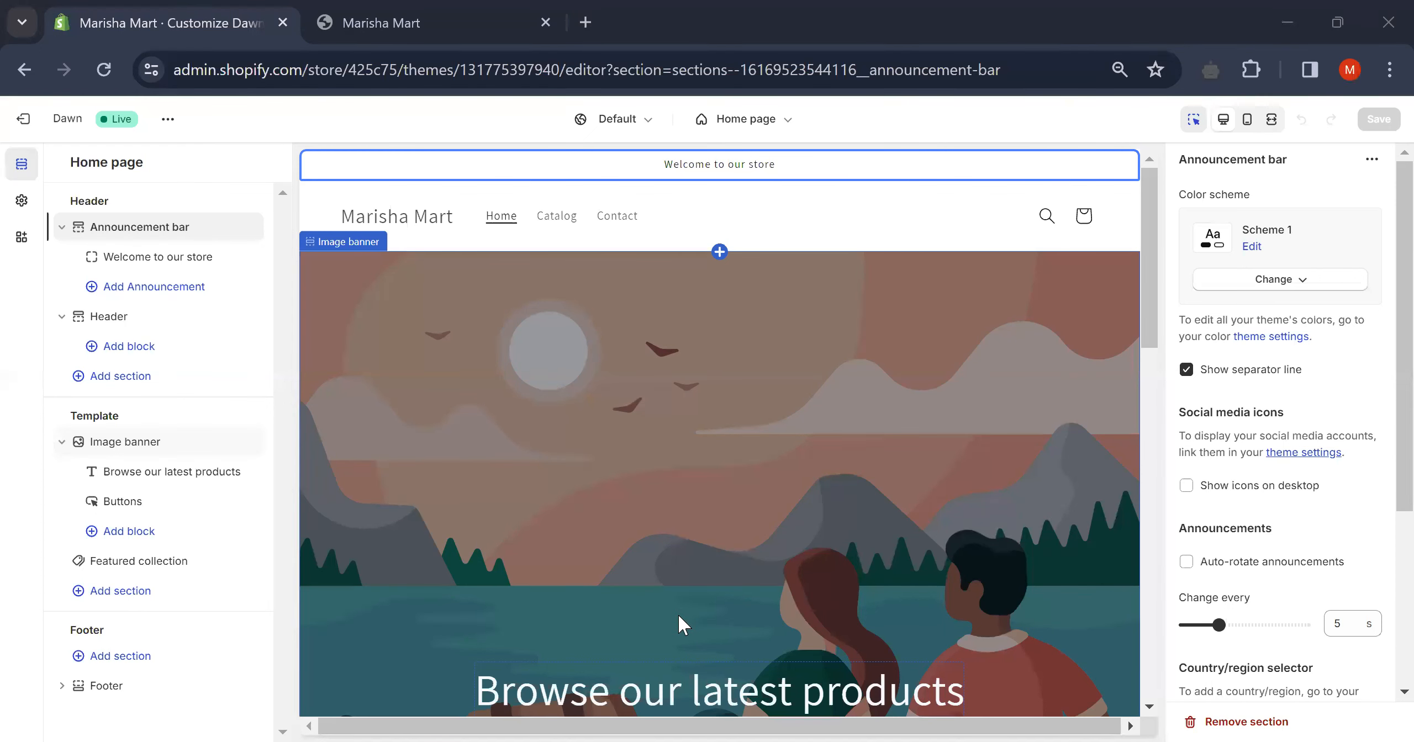
{"action": "left_click", "coordinate": [406, 408]}
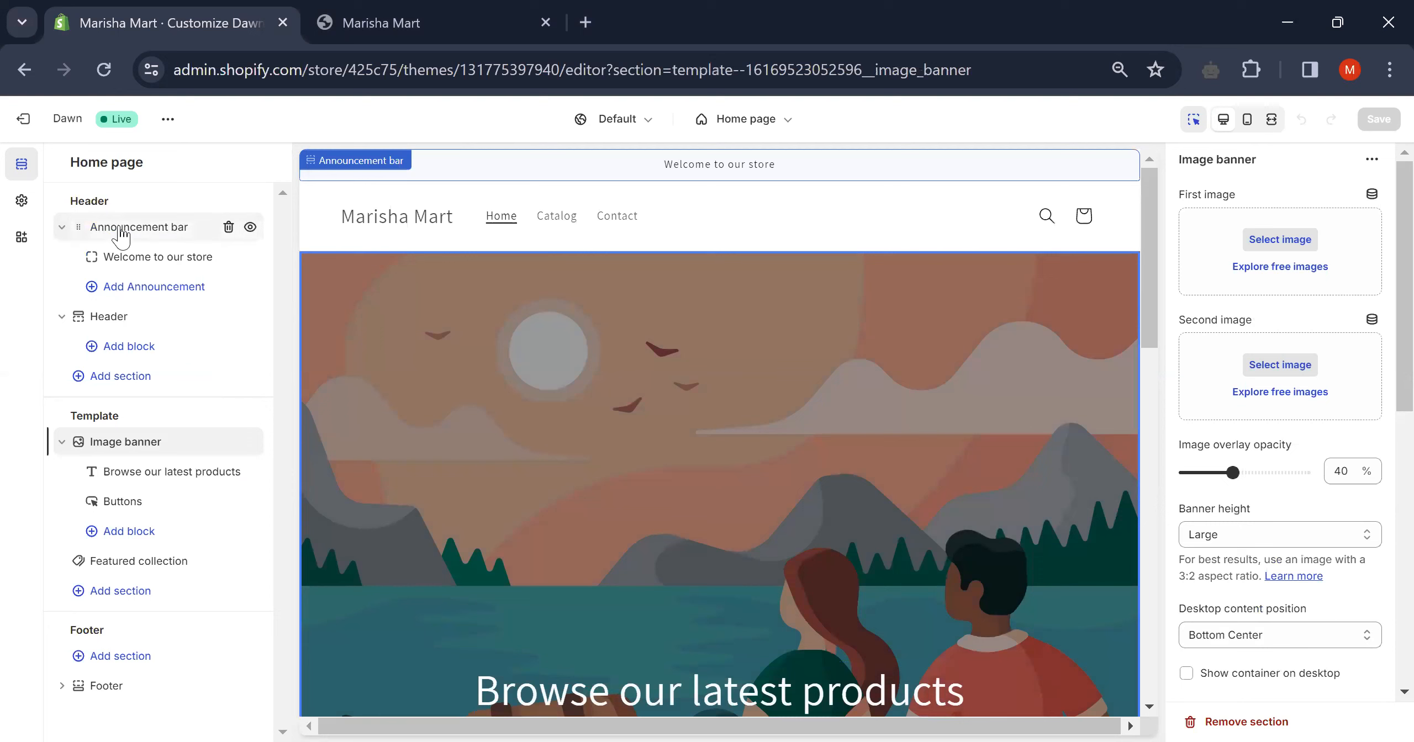
{"action": "left_click", "coordinate": [78, 227]}
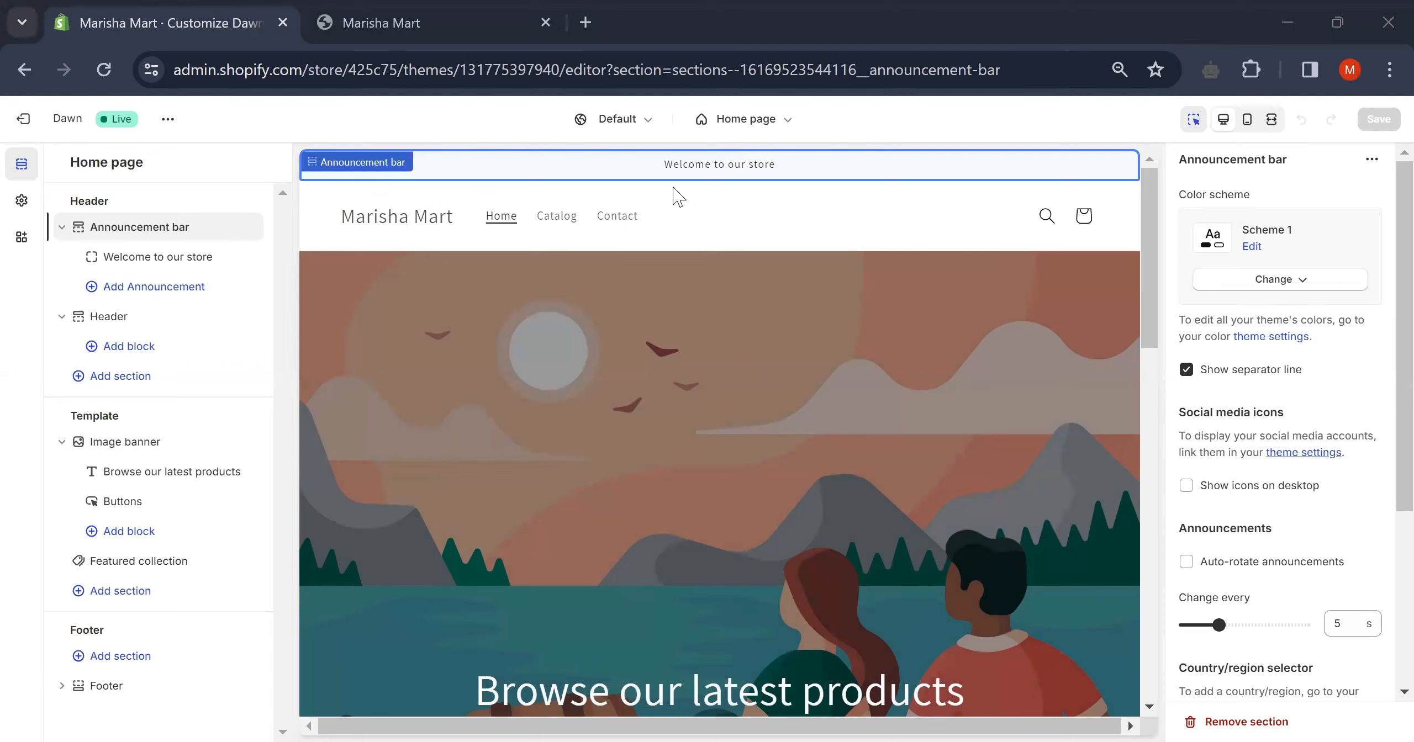
{"action": "left_click", "coordinate": [160, 260]}
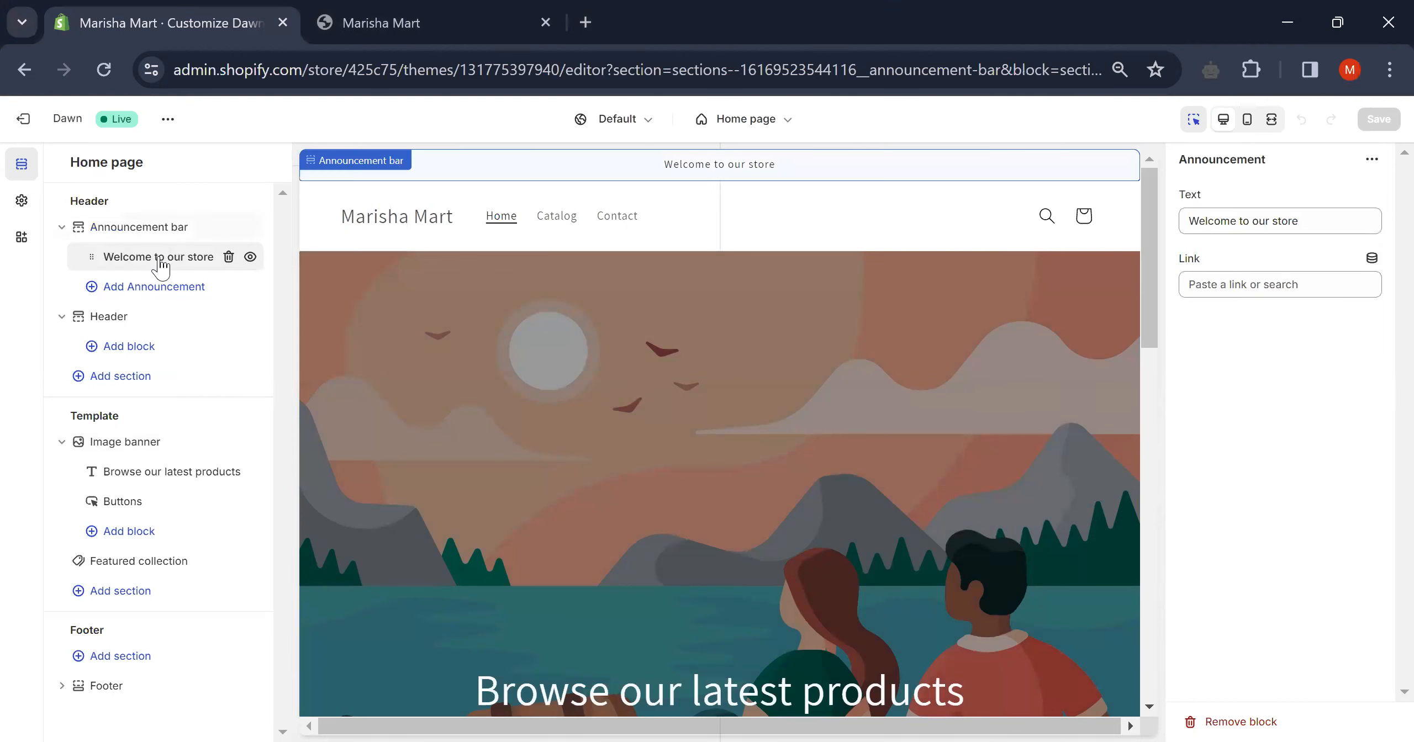
{"action": "left_click", "coordinate": [149, 228]}
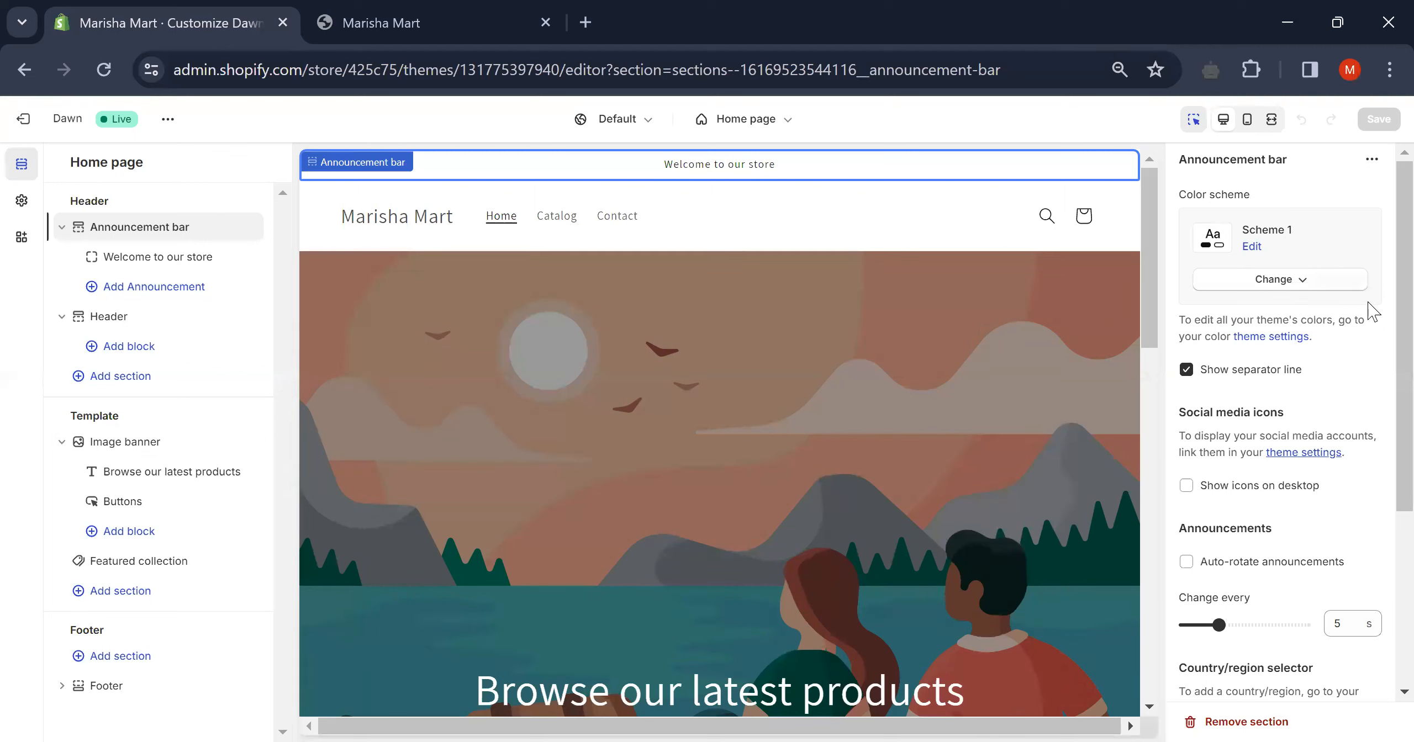
{"action": "scroll", "coordinate": [1271, 316], "scroll_direction": "down", "scroll_amount": 5}
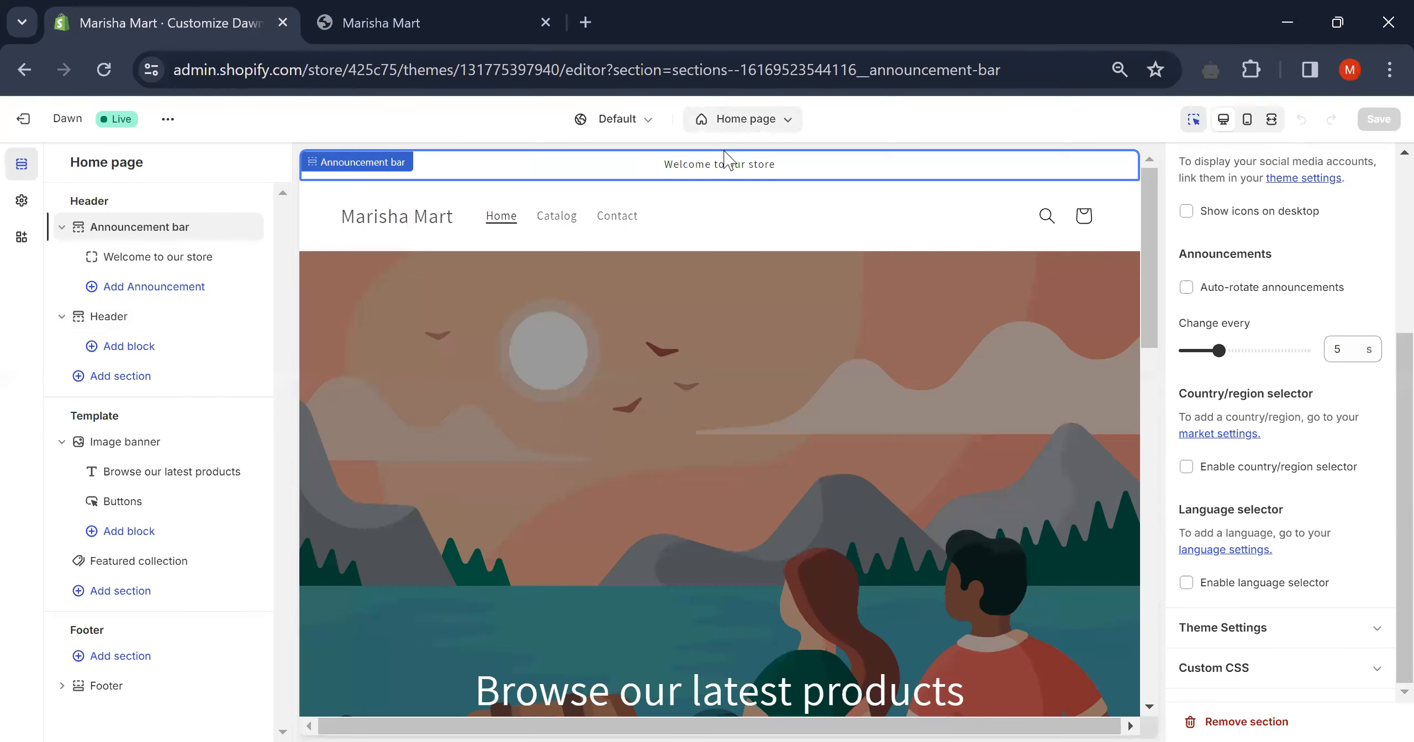
{"action": "left_click", "coordinate": [145, 265]}
- Change the announcement text to 'free shipping all over the pakistan', correcting typos along the way
{"action": "left_click", "coordinate": [1324, 220]}
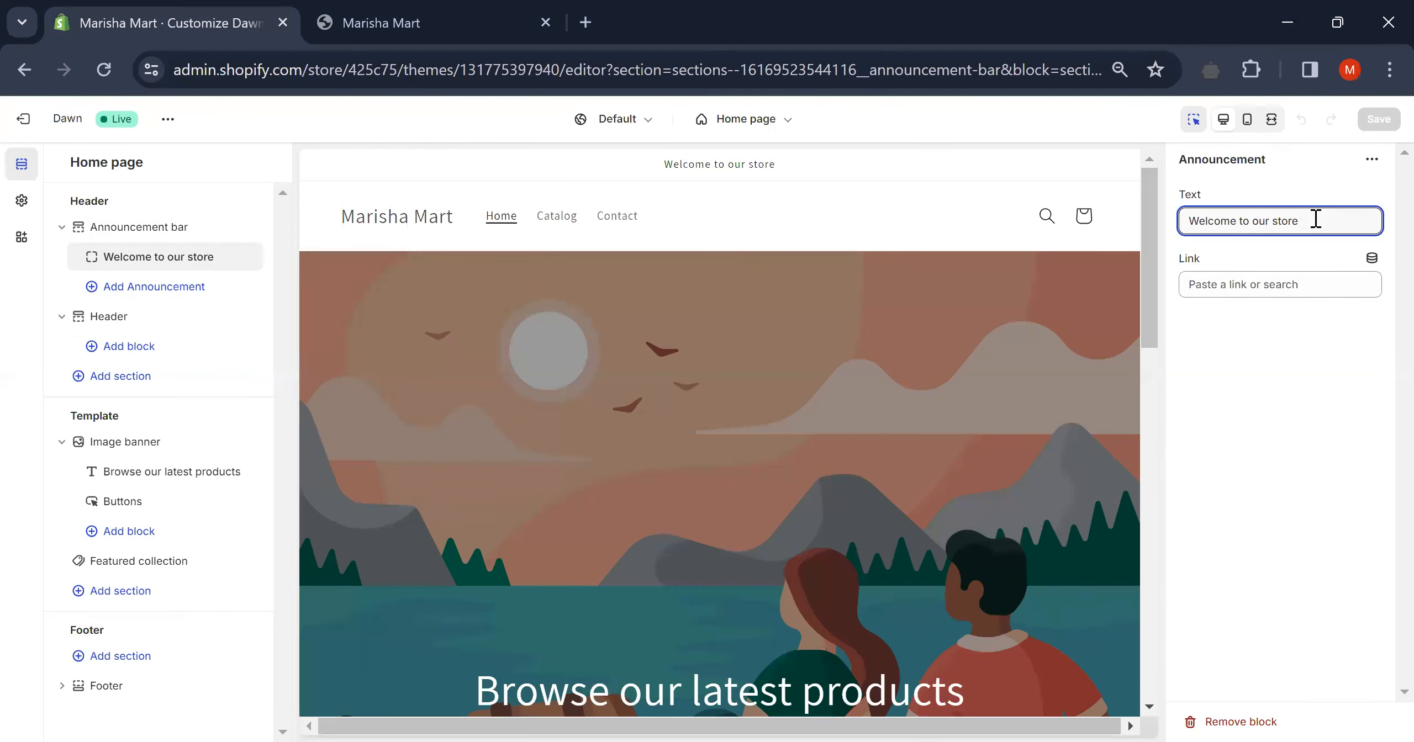
{"action": "key", "text": "BackSpace"}
{"action": "key", "text": "BackSpace"}
{"action": "key", "text": "BackSpace"}
{"action": "key", "text": "BackSpace"}
{"action": "key", "text": "BackSpace"}
{"action": "key", "text": "BackSpace"}
{"action": "key", "text": "BackSpace"}
{"action": "key", "text": "BackSpace"}
{"action": "key", "text": "BackSpace"}
{"action": "key", "text": "BackSpace"}
{"action": "key", "text": "BackSpace"}
{"action": "key", "text": "BackSpace"}
{"action": "key", "text": "BackSpace"}
{"action": "key", "text": "BackSpace"}
{"action": "key", "text": "BackSpace"}
{"action": "key", "text": "BackSpace"}
{"action": "key", "text": "BackSpace"}
{"action": "key", "text": "BackSpace"}
{"action": "key", "text": "BackSpace"}
{"action": "key", "text": "BackSpace"}
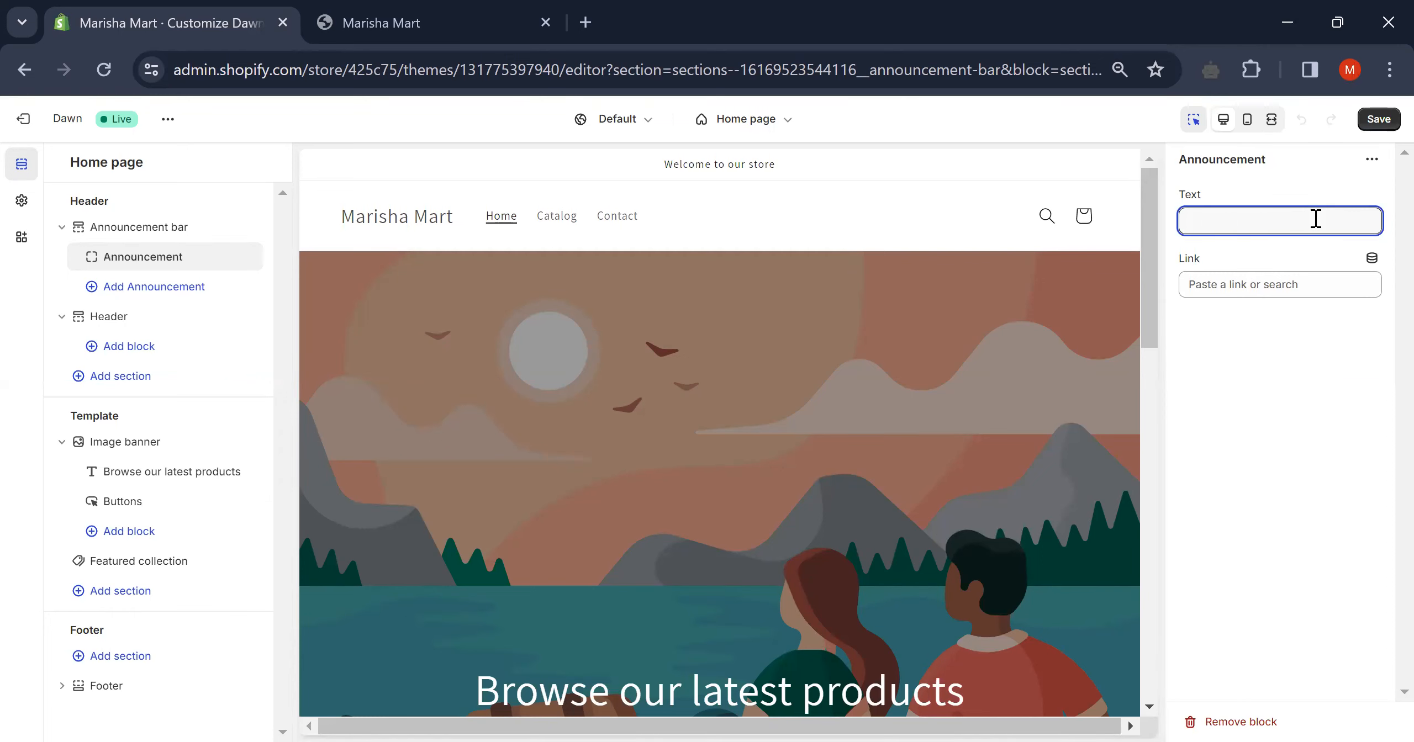
{"action": "type", "text": "free"}
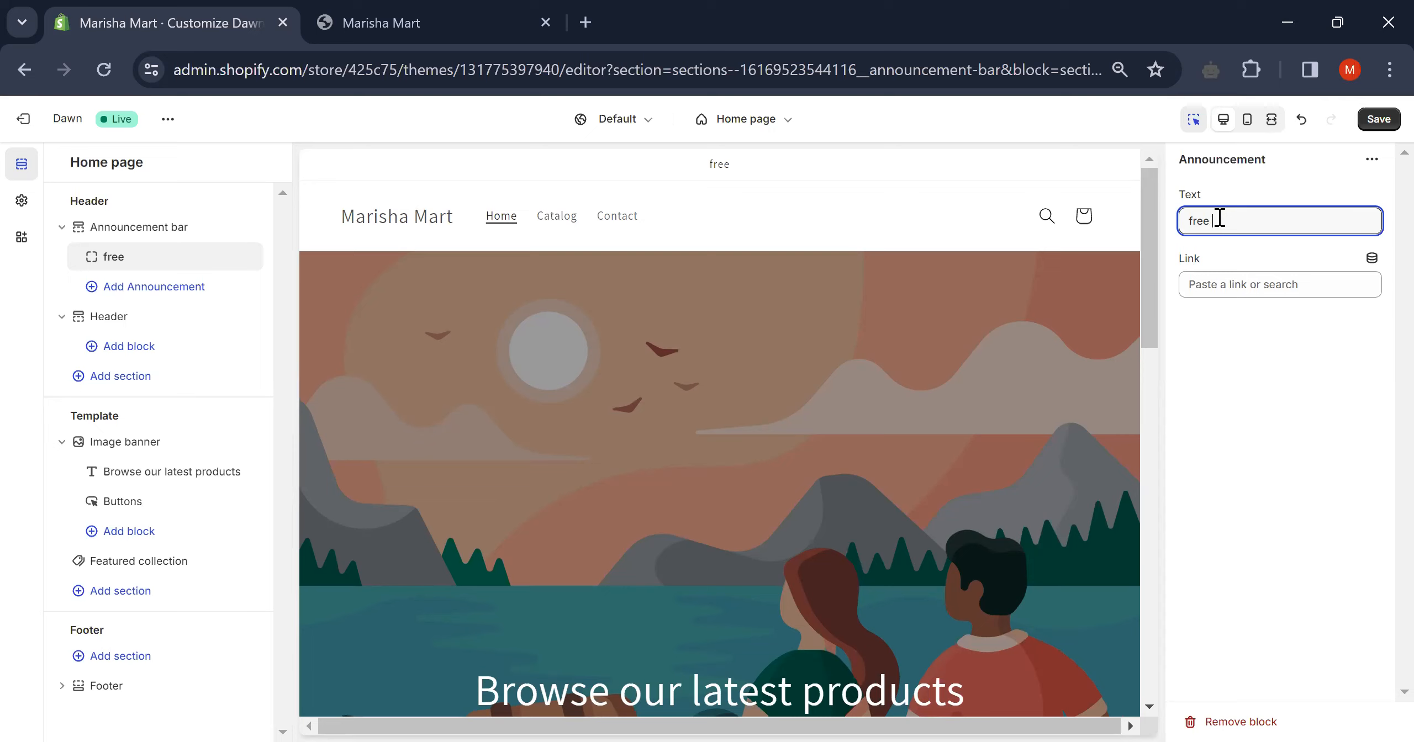
{"action": "type", "text": "hippung"}
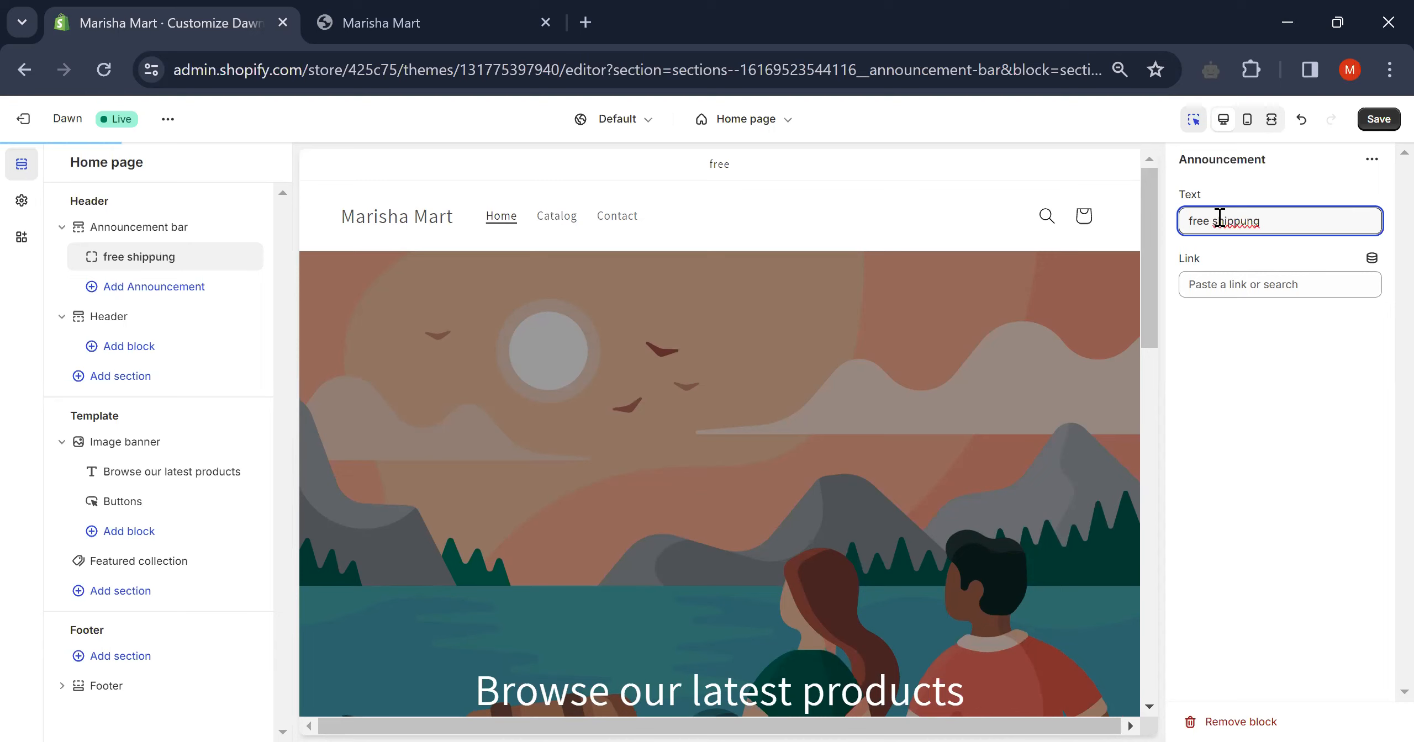
{"action": "key", "text": "BackSpace"}
{"action": "key", "text": "BackSpace"}
{"action": "key", "text": "BackSpace"}
{"action": "key", "text": "BackSpace"}
{"action": "type", "text": "ping"}
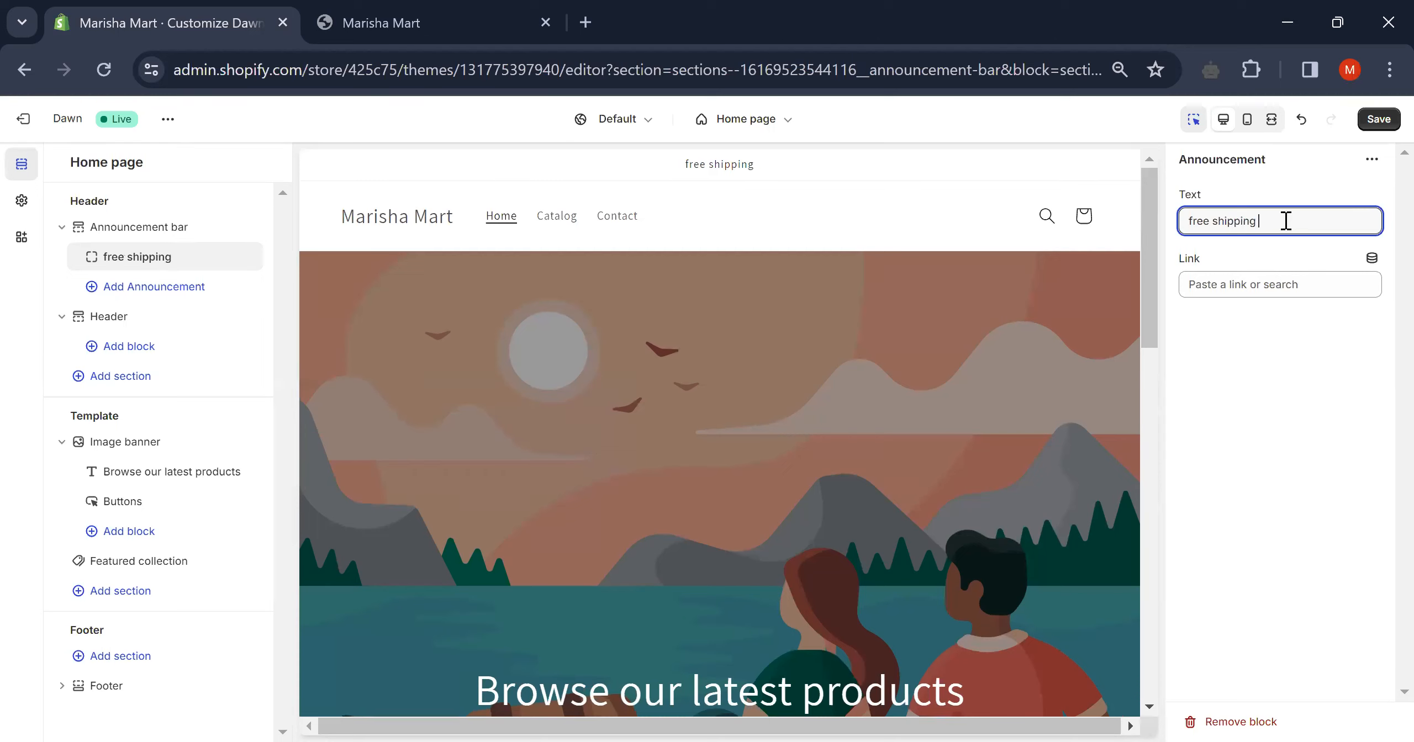
{"action": "type", "text": " all o"}
{"action": "type", "text": "ver the paki"}
{"action": "type", "text": "stan"}
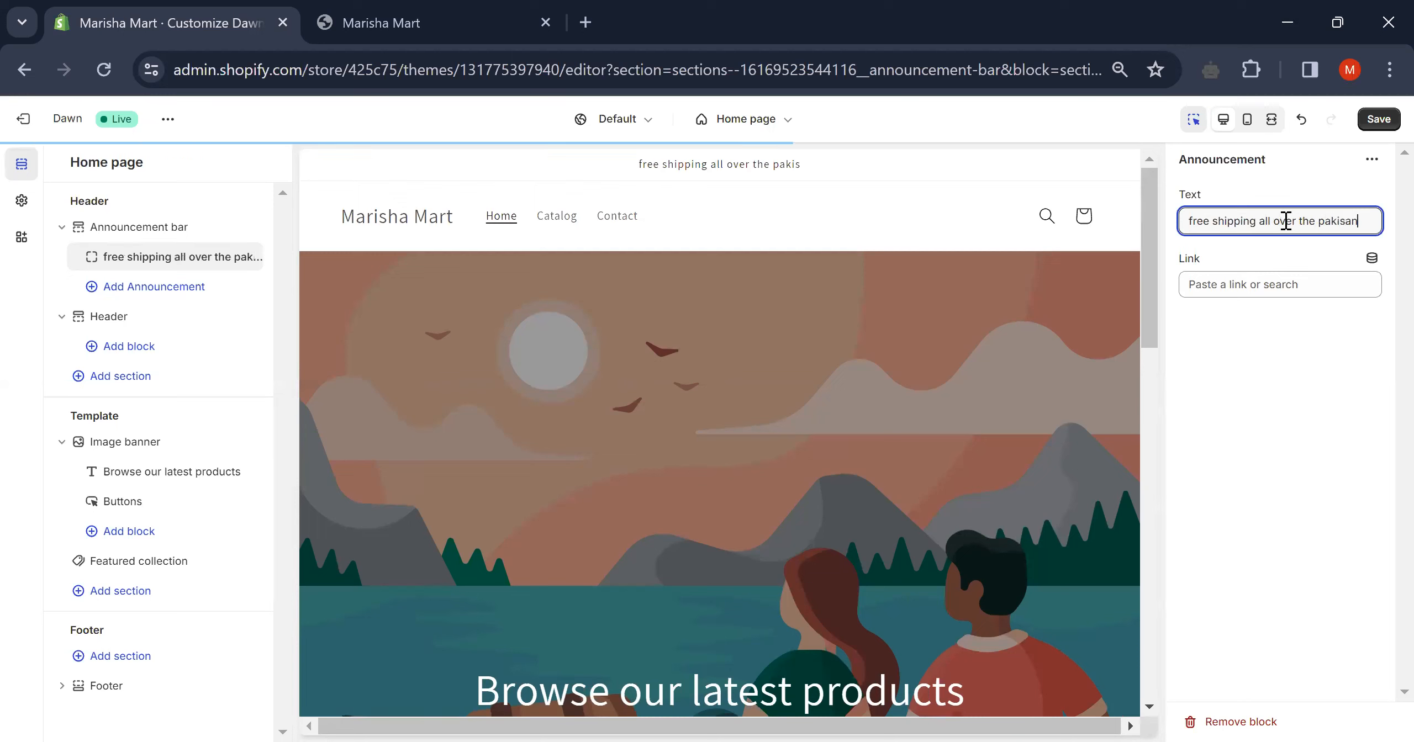
{"action": "left_click", "coordinate": [1347, 221]}
{"action": "type", "text": "t"}
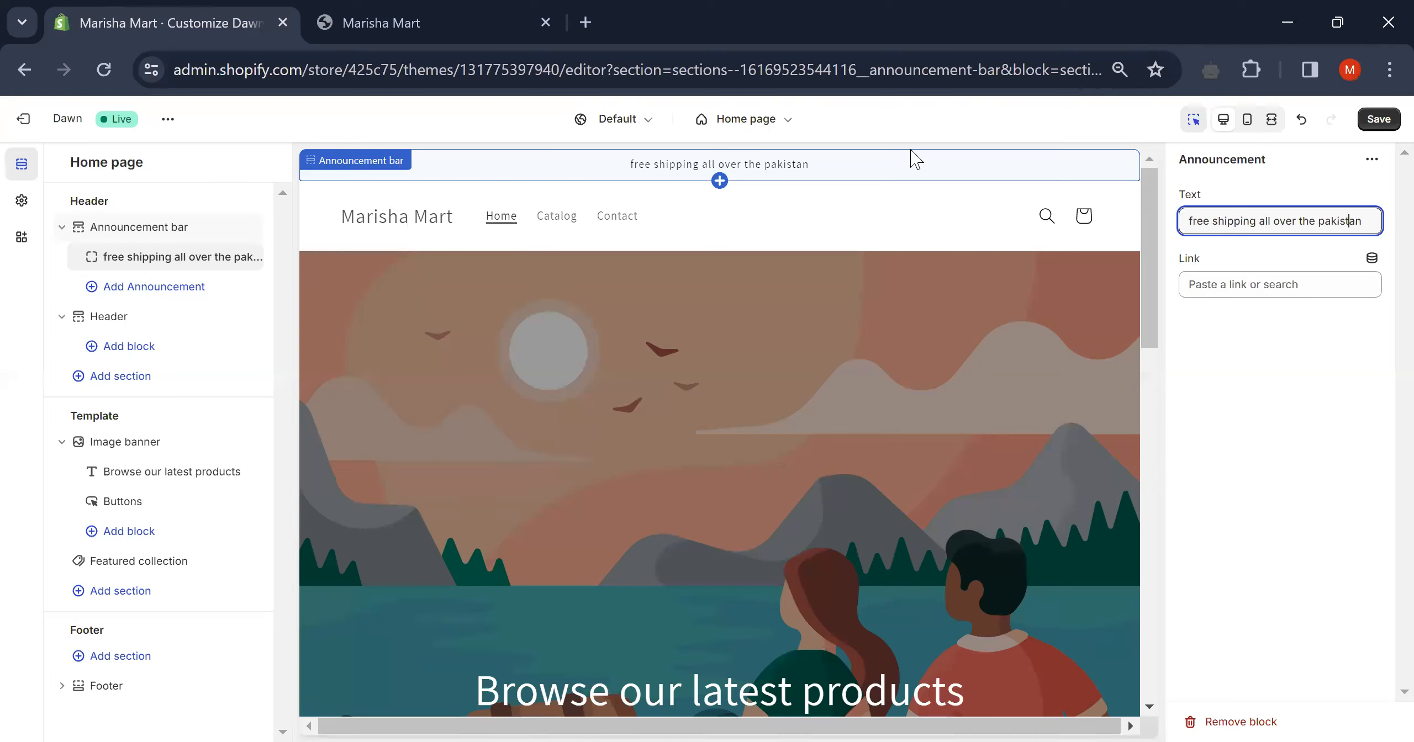
- Leave the announcement's Link field empty and bring up the Header section's settings
{"action": "left_click", "coordinate": [1287, 285]}
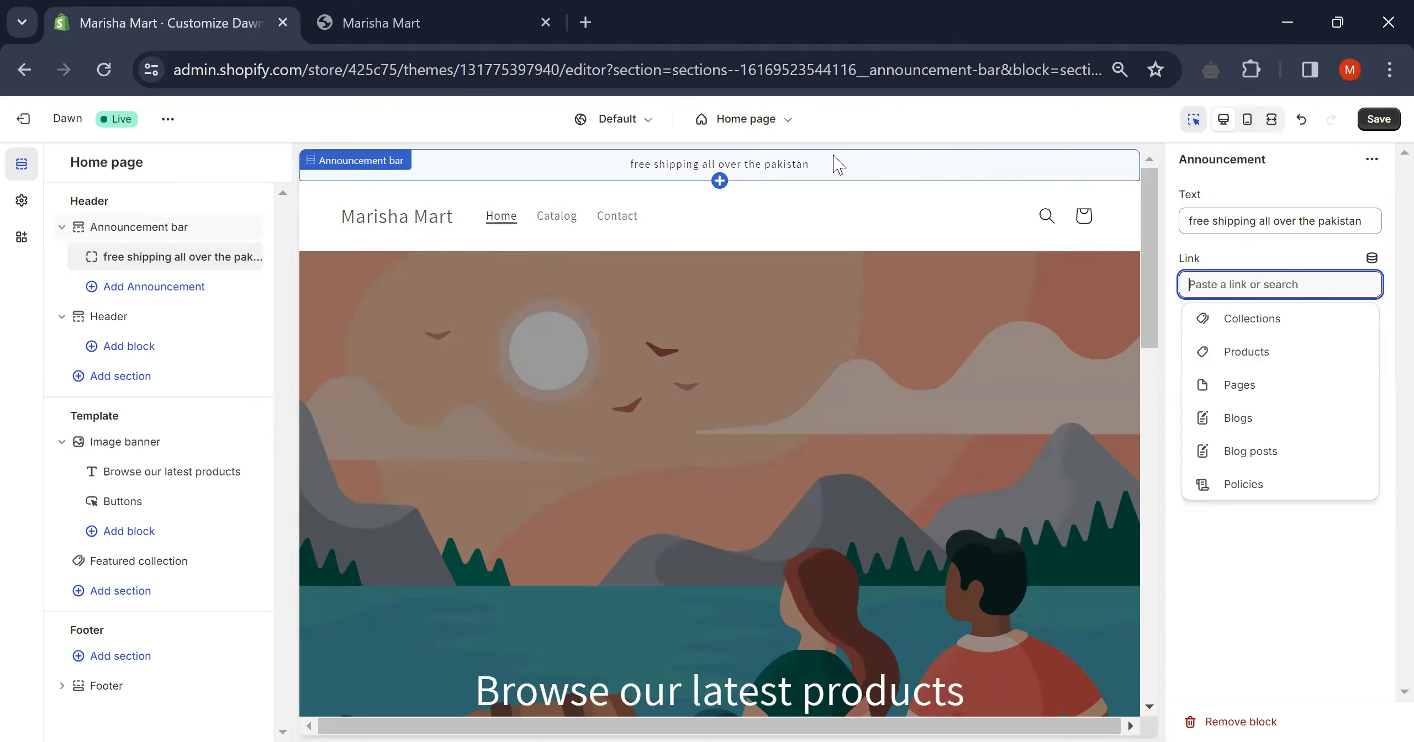
{"action": "left_click", "coordinate": [182, 289]}
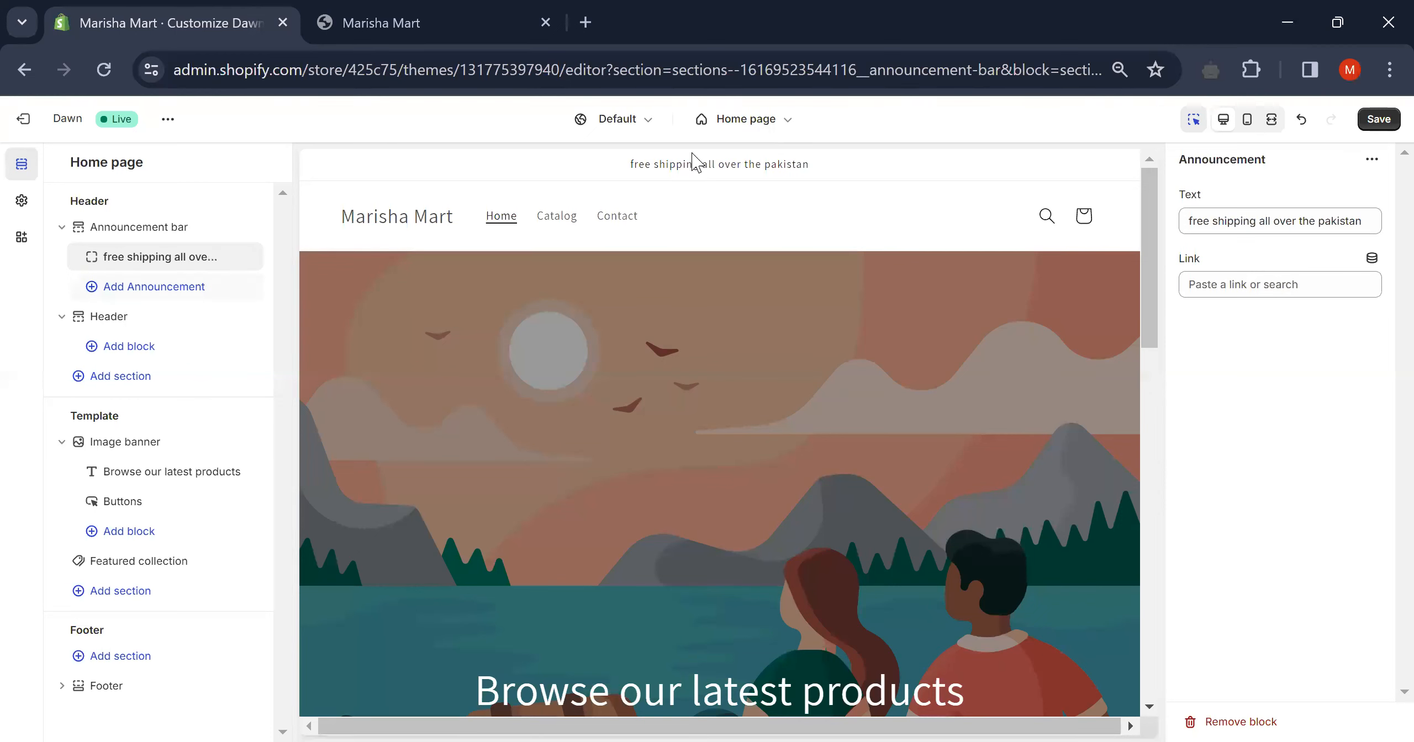
{"action": "left_click", "coordinate": [807, 212]}
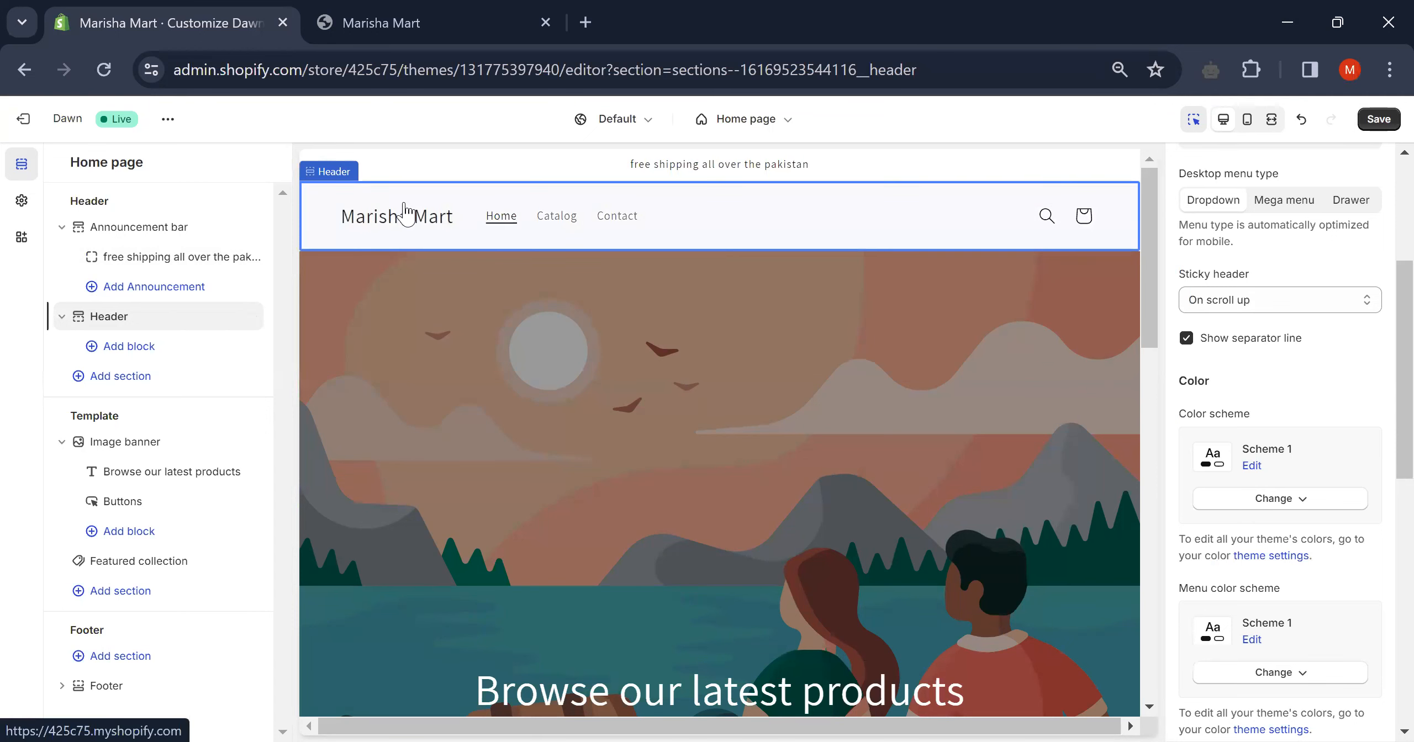
- Set the header's desktop logo position to Top center, placing Marisha Mart above the menu
{"action": "left_click", "coordinate": [127, 317]}
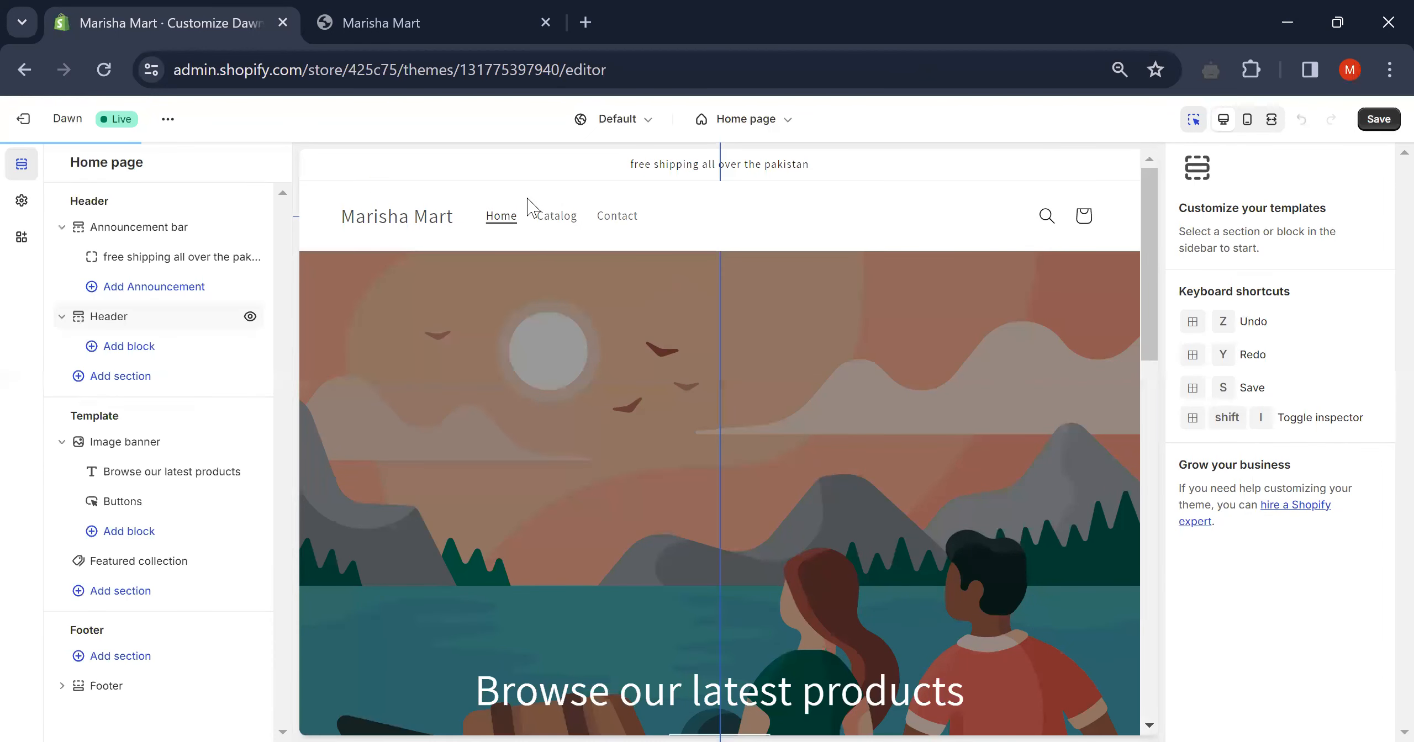
{"action": "left_click", "coordinate": [950, 210]}
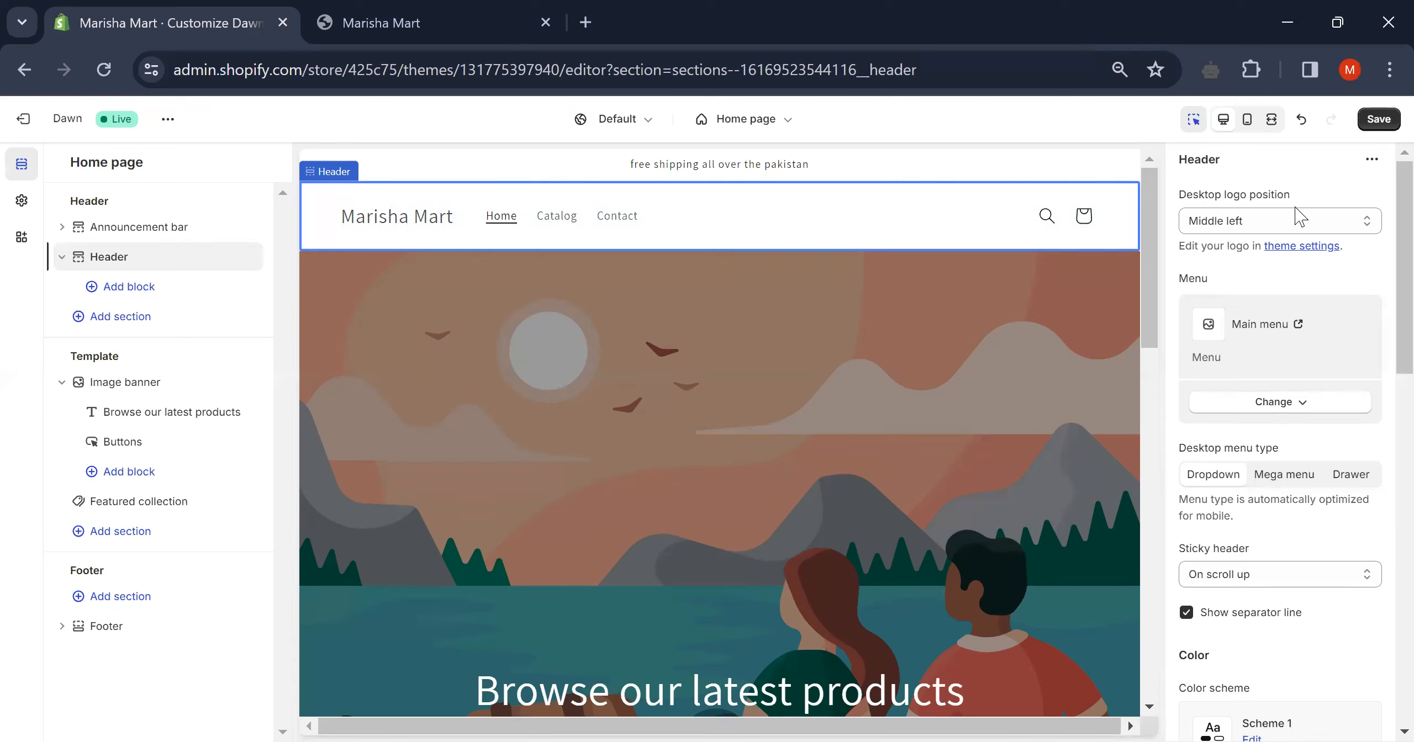
{"action": "left_click", "coordinate": [1333, 223]}
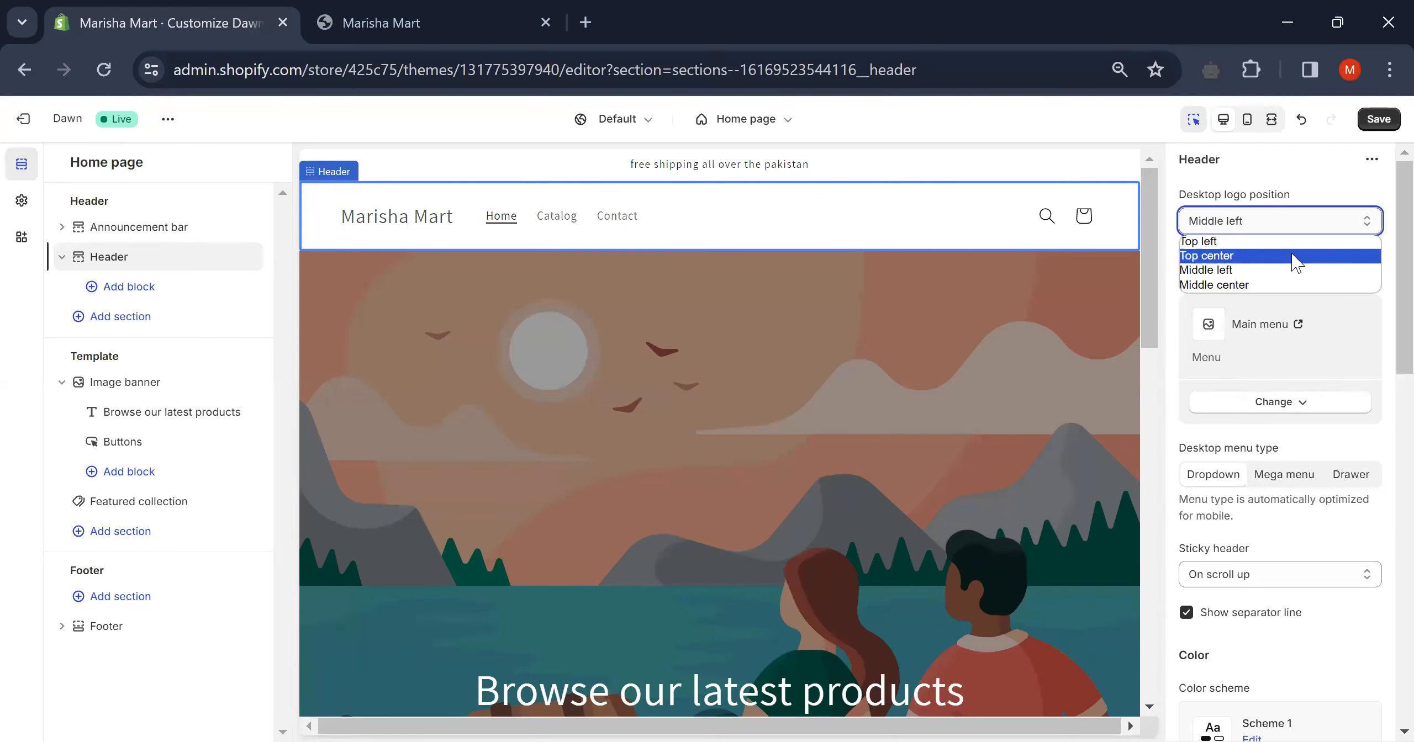
{"action": "left_click", "coordinate": [1294, 257]}
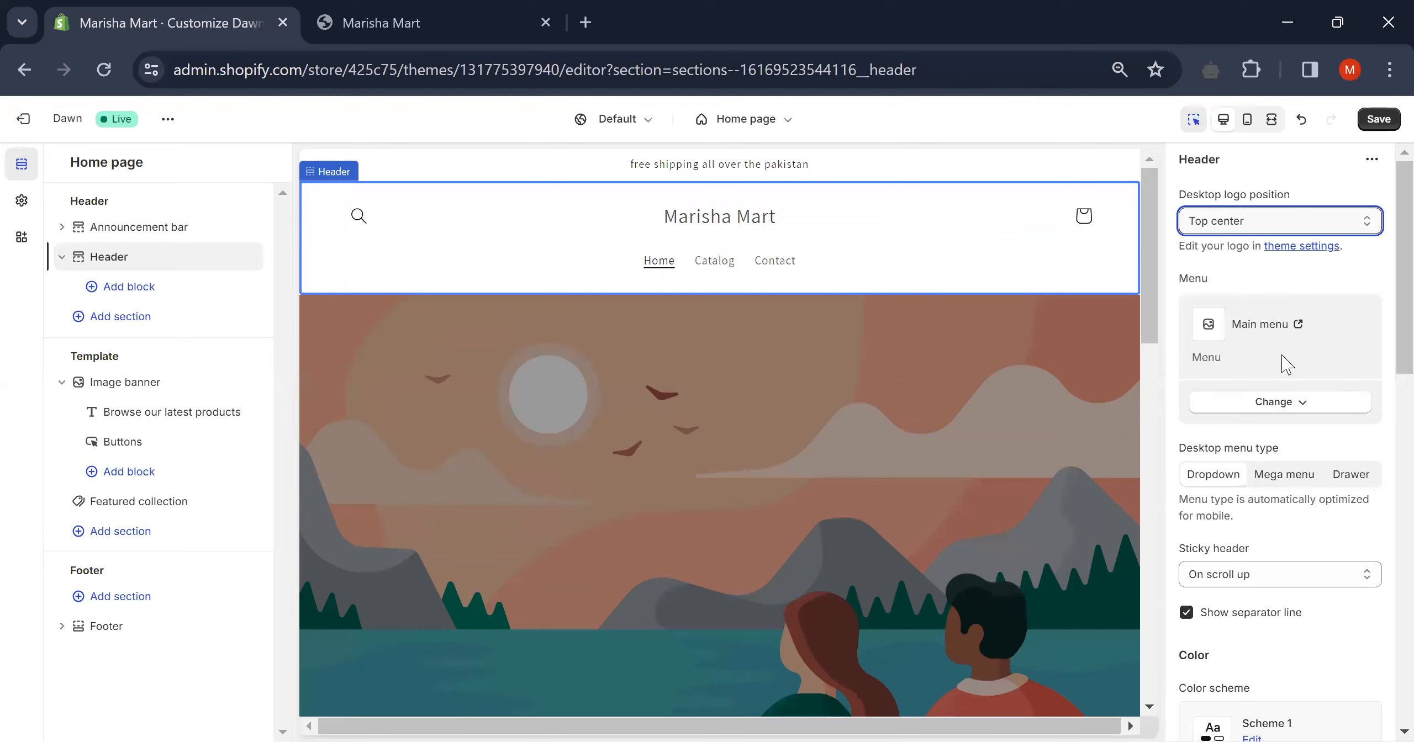
{"action": "scroll", "coordinate": [1287, 365], "scroll_direction": "down", "scroll_amount": 6}
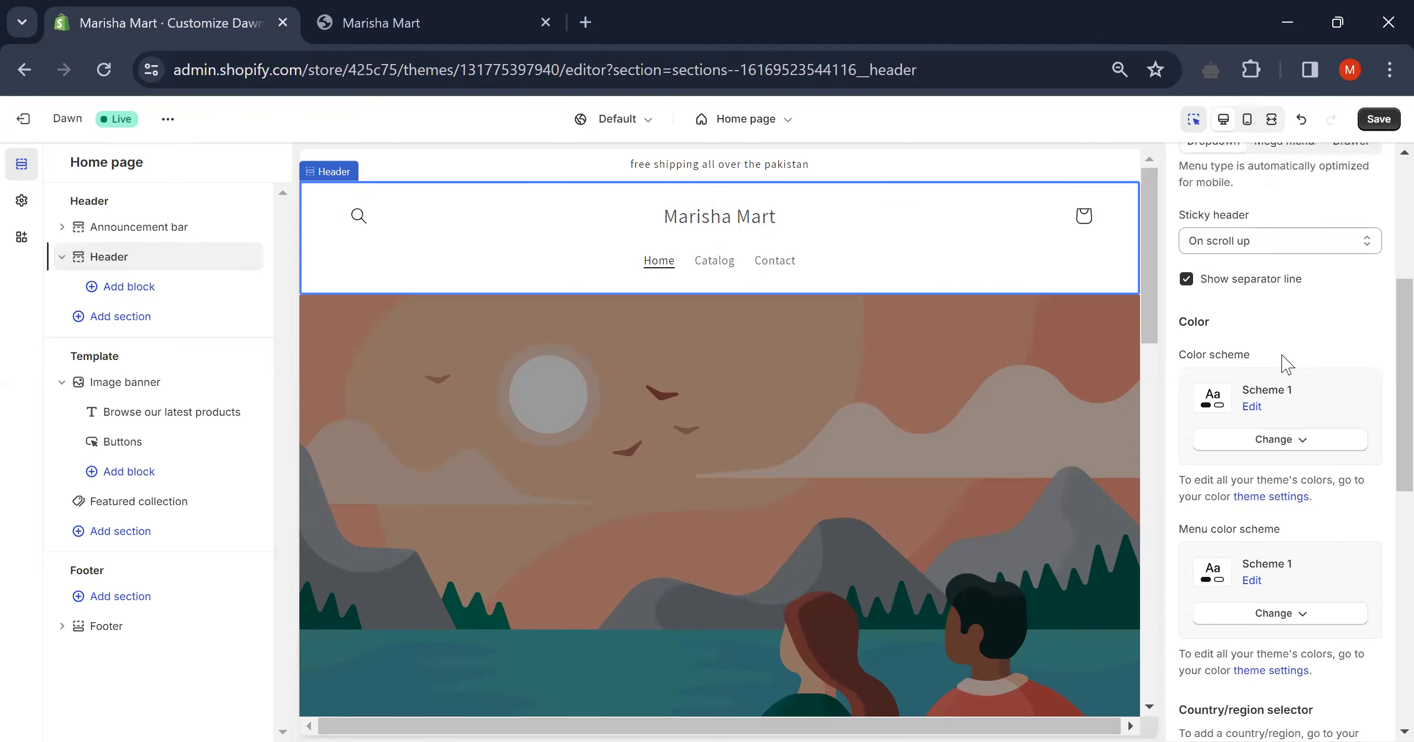
{"action": "scroll", "coordinate": [1287, 365], "scroll_direction": "down", "scroll_amount": 9}
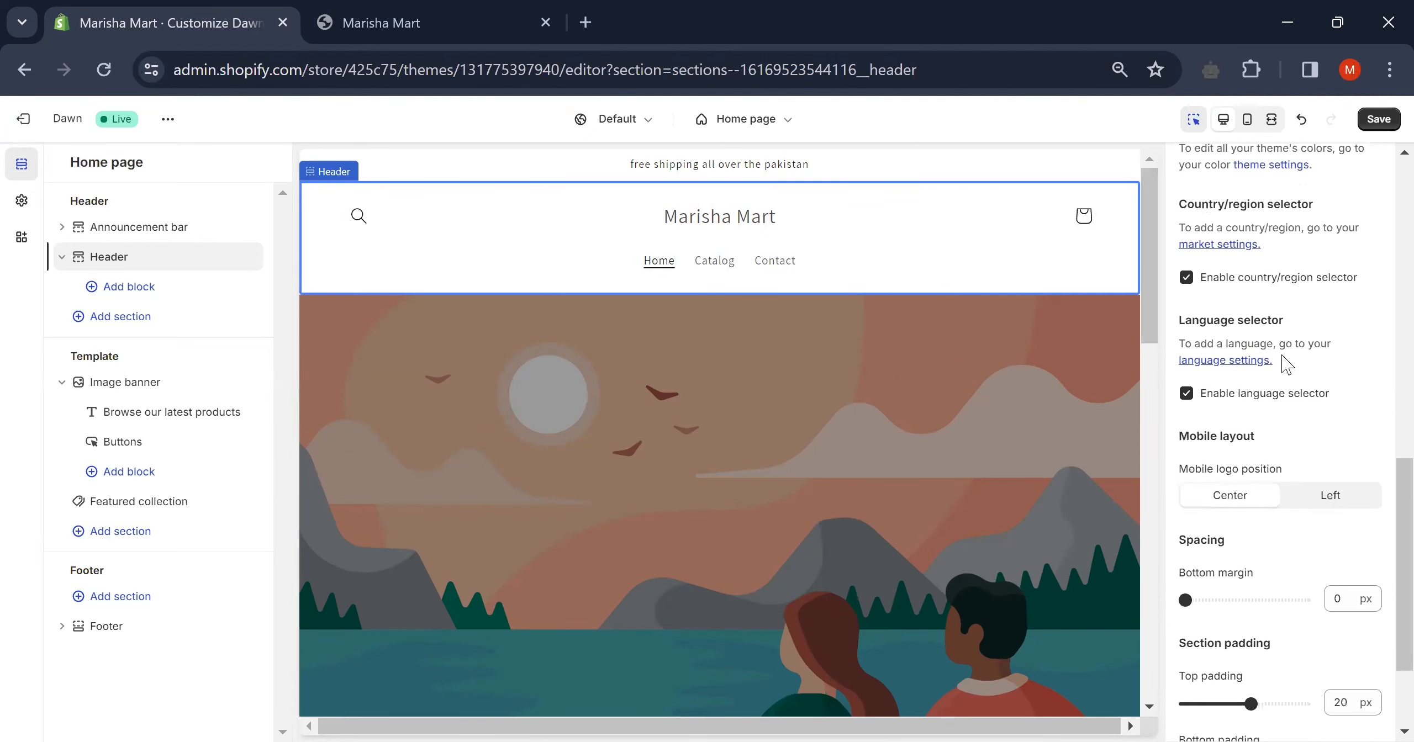
{"action": "scroll", "coordinate": [1287, 365], "scroll_direction": "down", "scroll_amount": 3}
{"action": "scroll", "coordinate": [1286, 365], "scroll_direction": "up", "scroll_amount": 18}
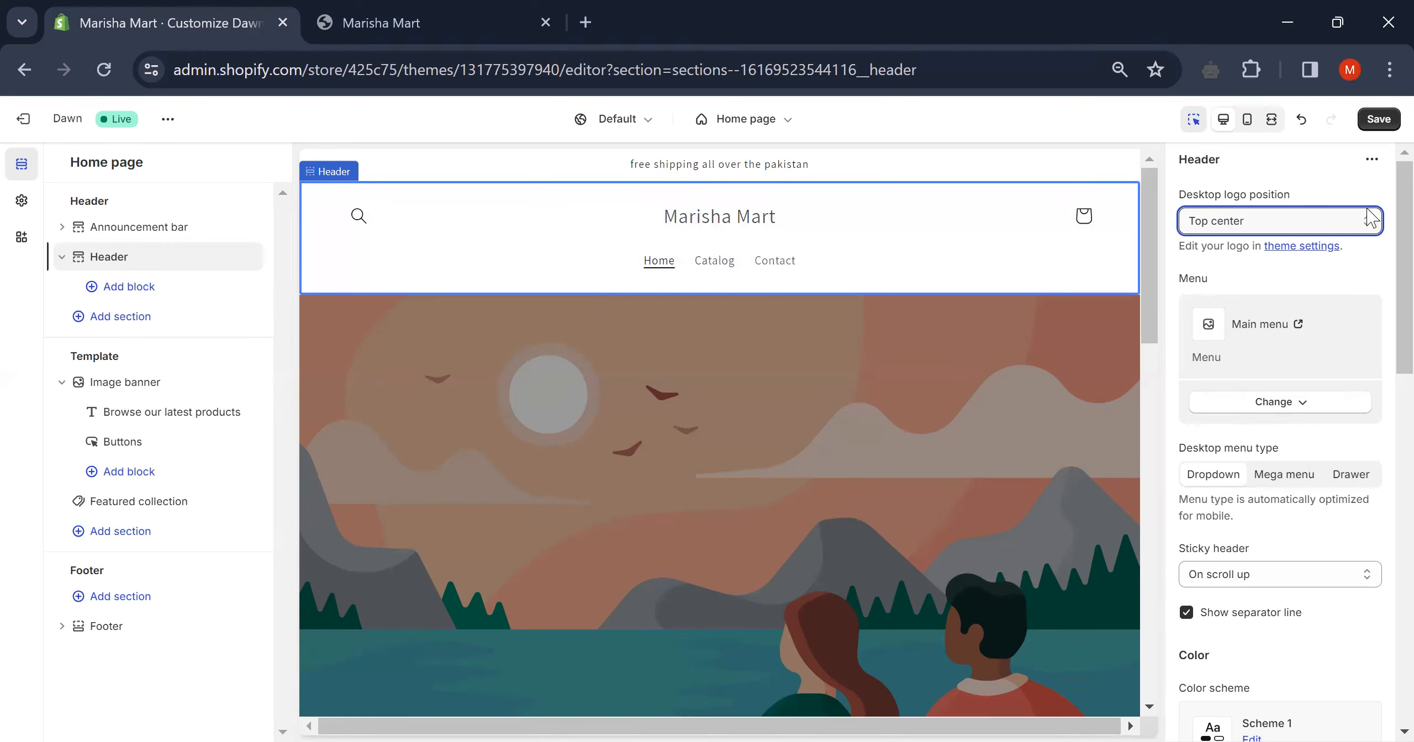
- Try the dark Scheme 3 on the header, then switch it back to the light Scheme 1
{"action": "scroll", "coordinate": [1314, 337], "scroll_direction": "down", "scroll_amount": 3}
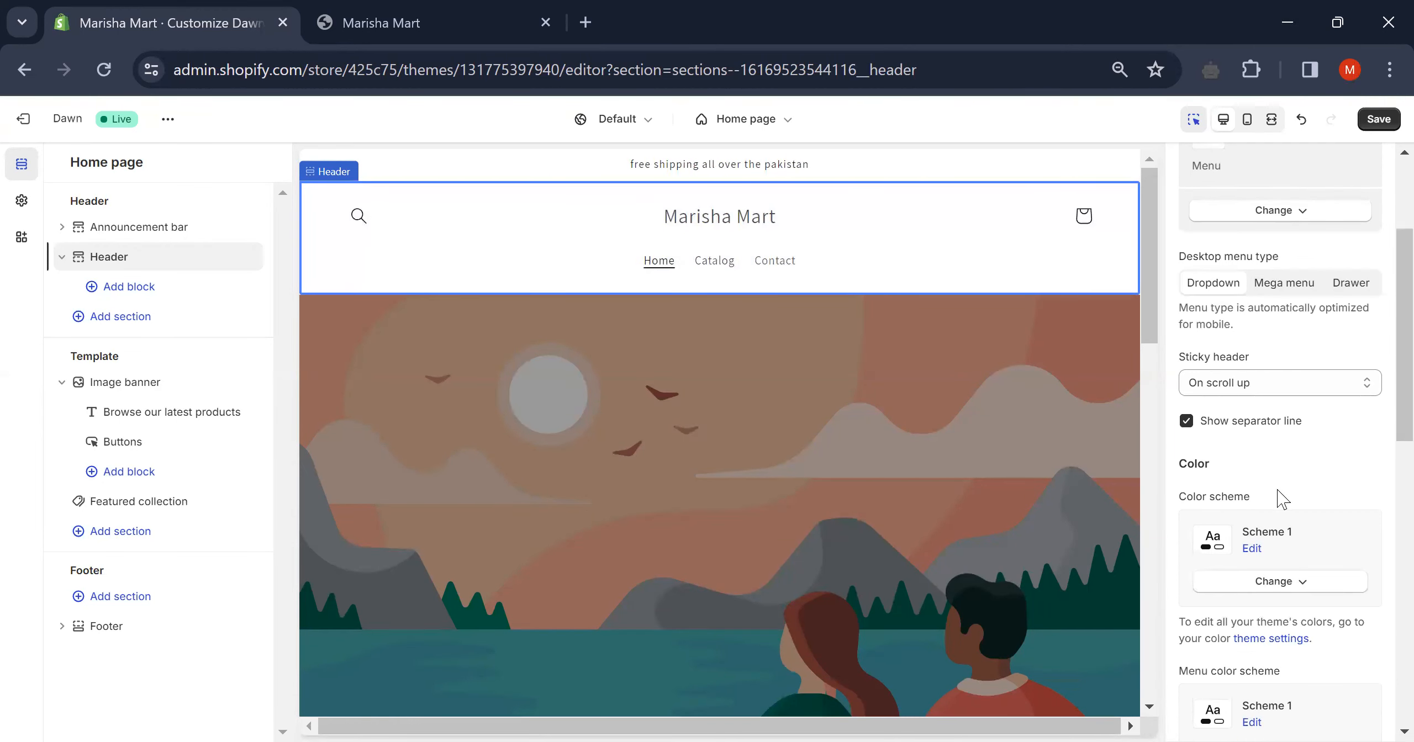
{"action": "scroll", "coordinate": [1280, 500], "scroll_direction": "down", "scroll_amount": 3}
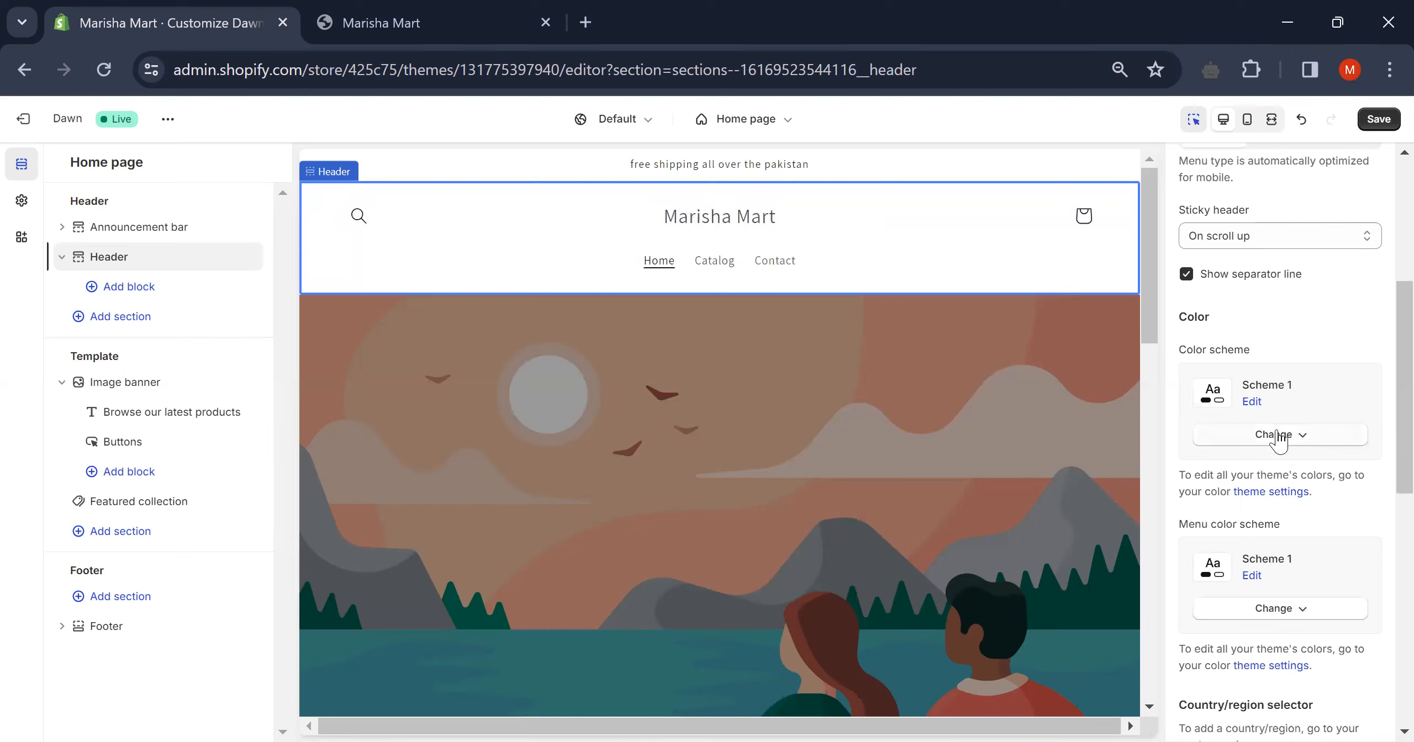
{"action": "left_click", "coordinate": [1281, 436]}
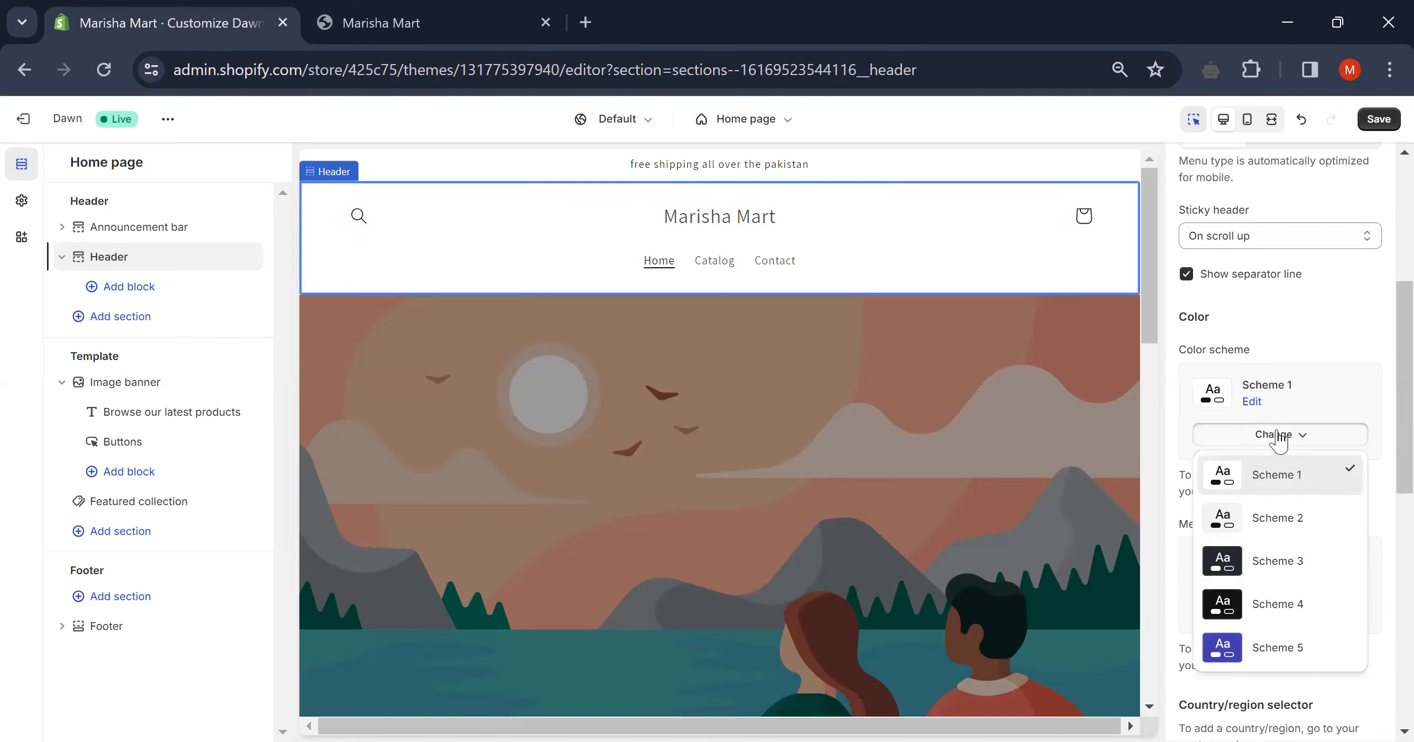
{"action": "left_click", "coordinate": [1280, 561]}
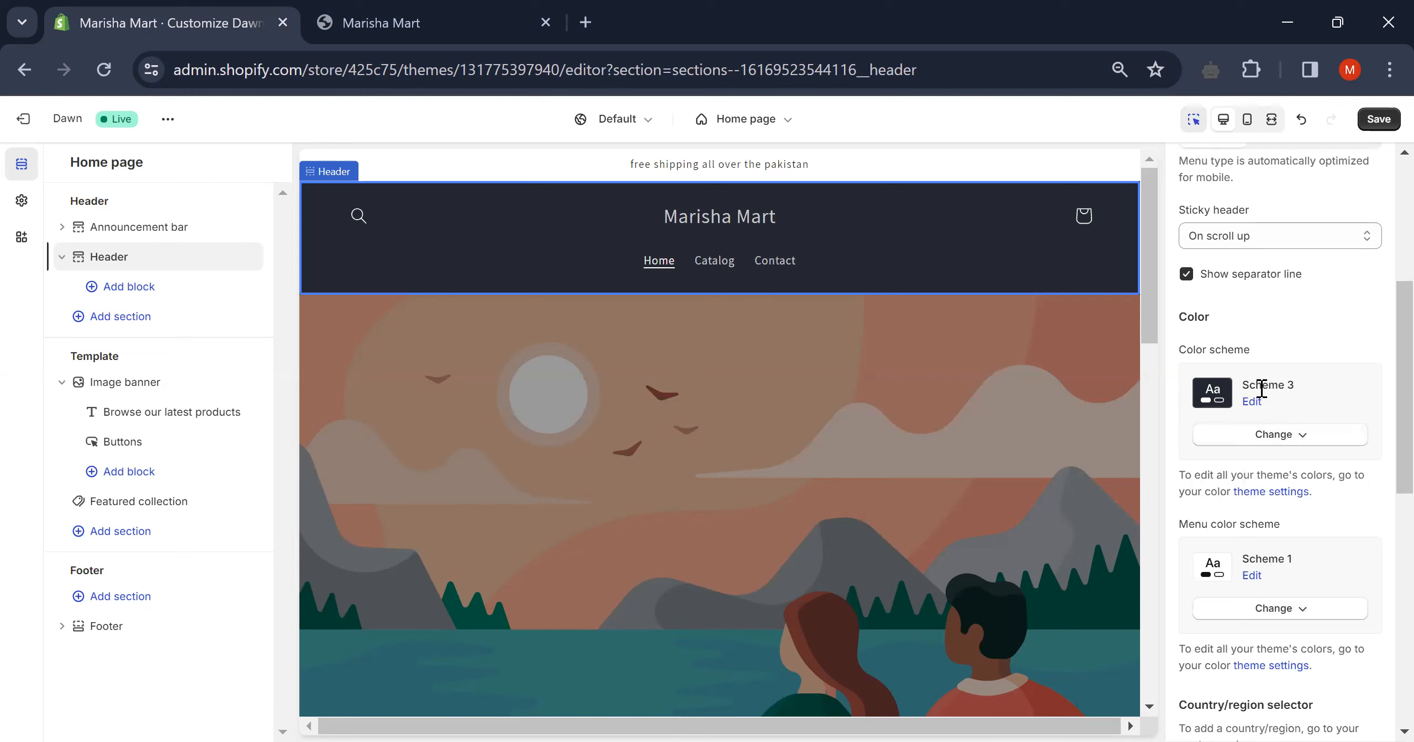
{"action": "left_click", "coordinate": [1298, 437]}
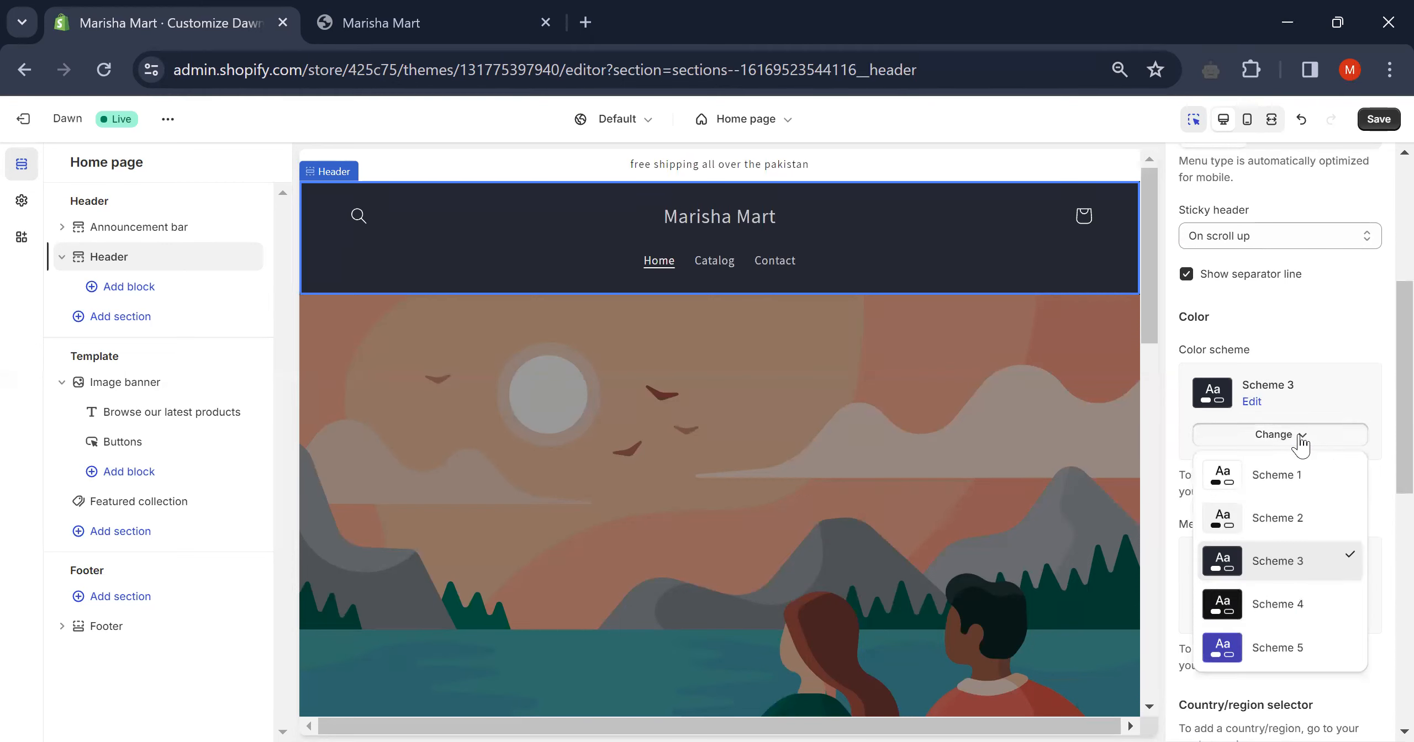
{"action": "left_click", "coordinate": [1263, 486]}
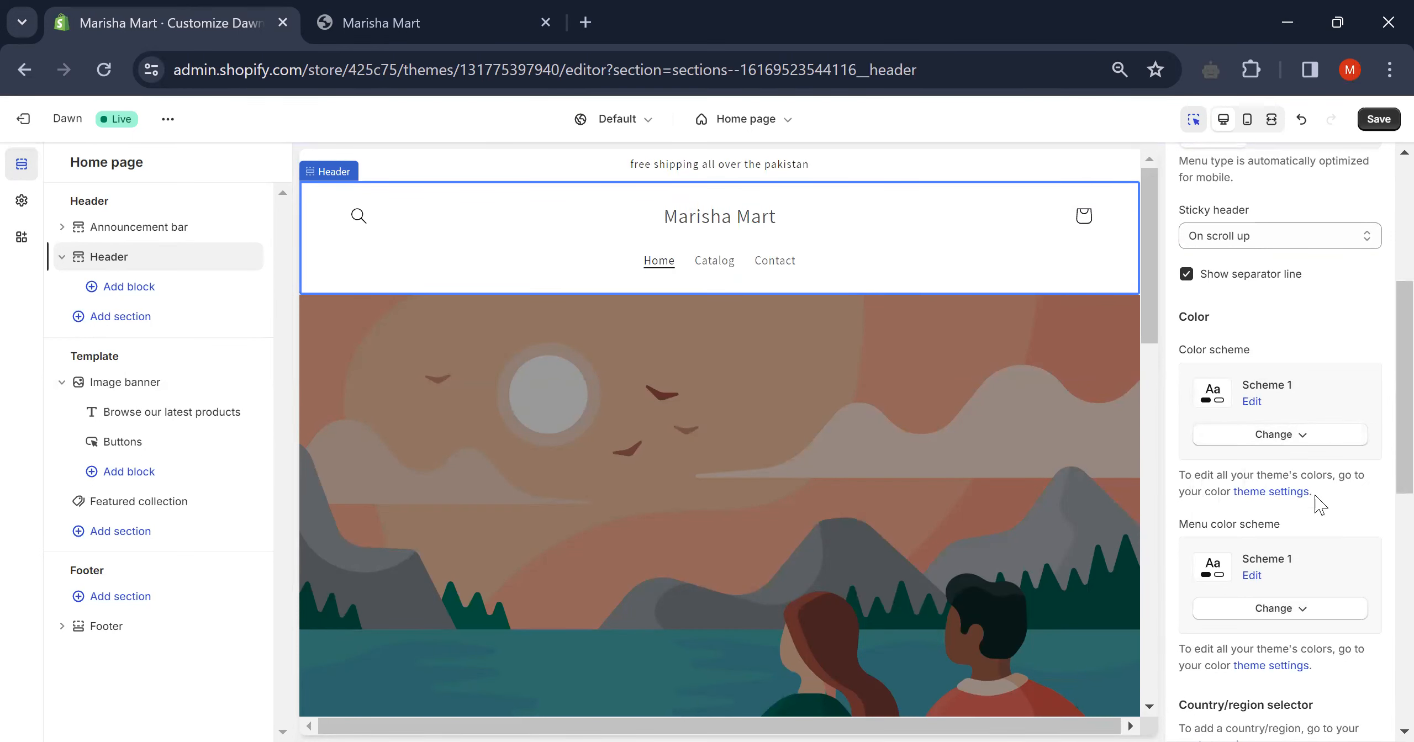
{"action": "scroll", "coordinate": [1318, 504], "scroll_direction": "down", "scroll_amount": 8}
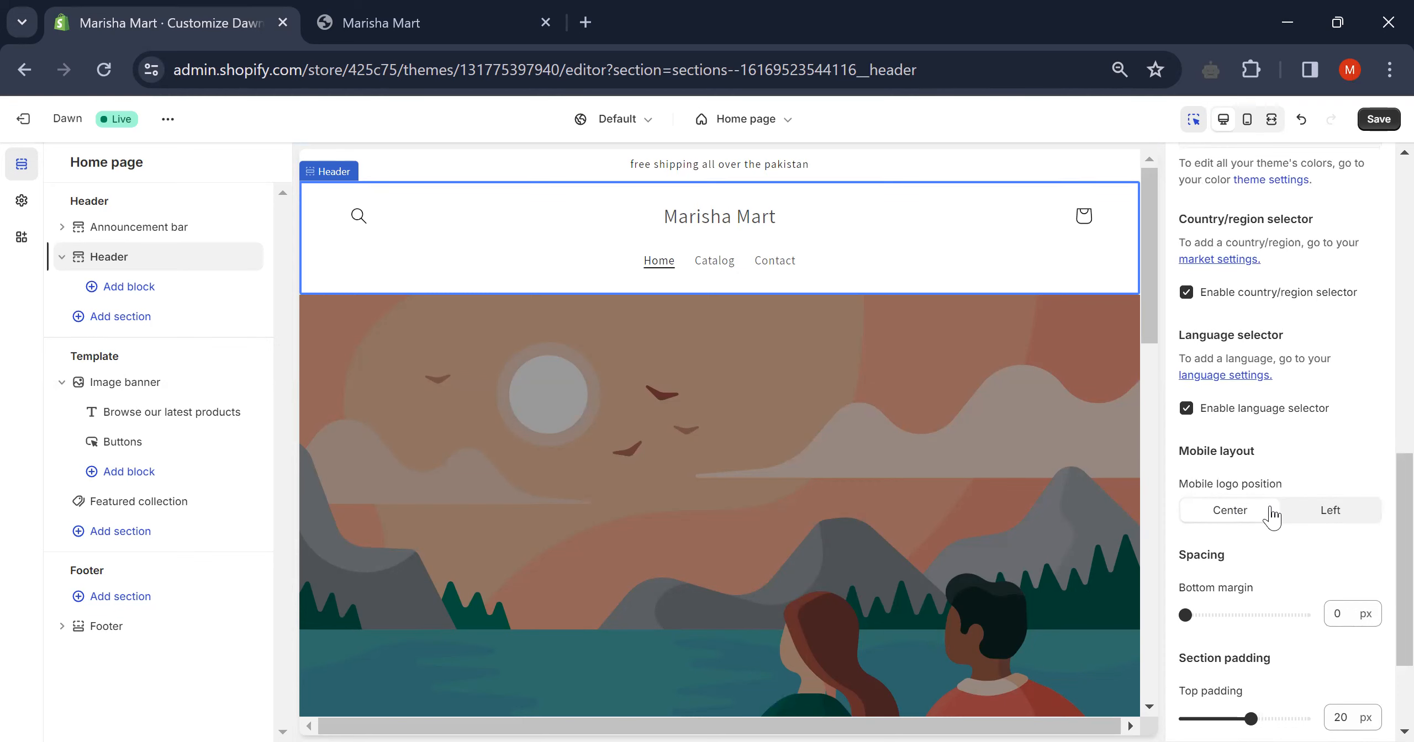
{"action": "scroll", "coordinate": [1270, 514], "scroll_direction": "down", "scroll_amount": 3}
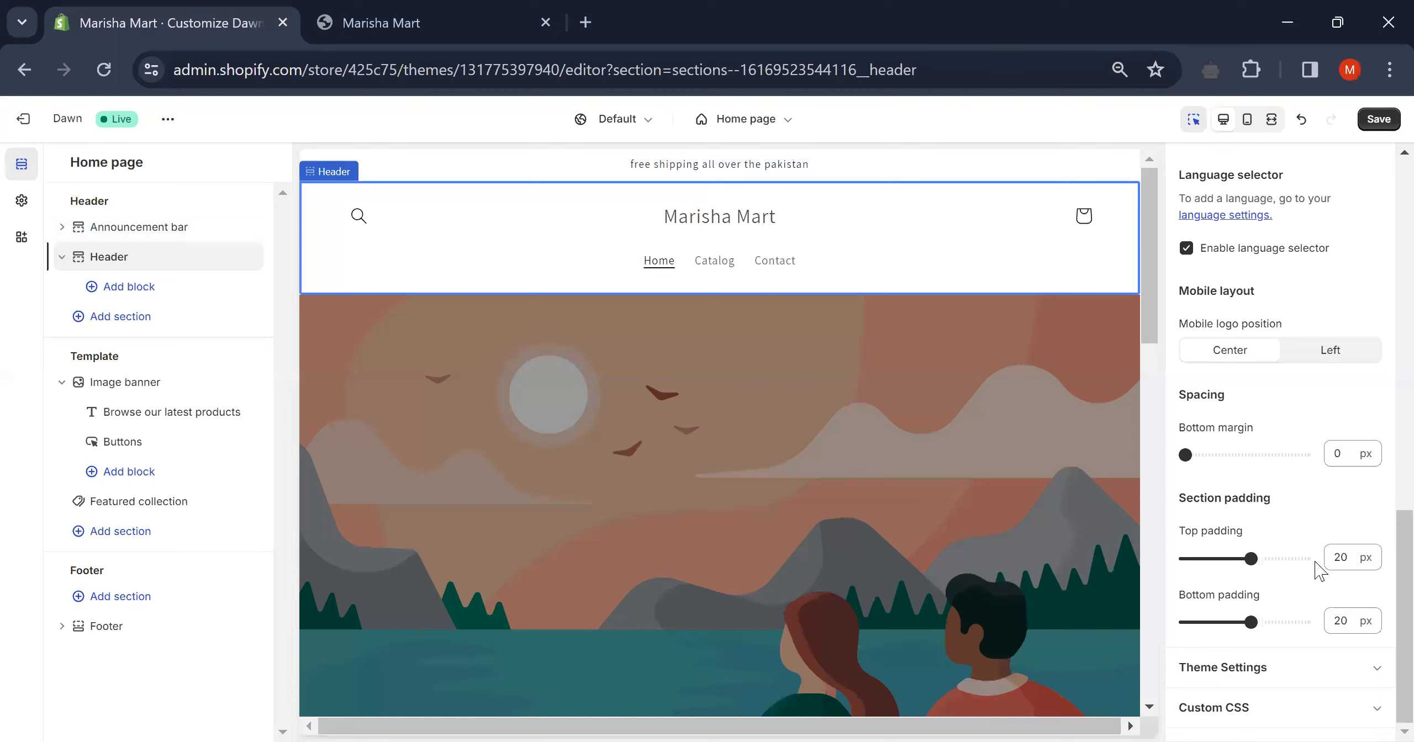
- Try an 8 px header top padding, then restore it to 20 px
{"action": "left_click", "coordinate": [1215, 560]}
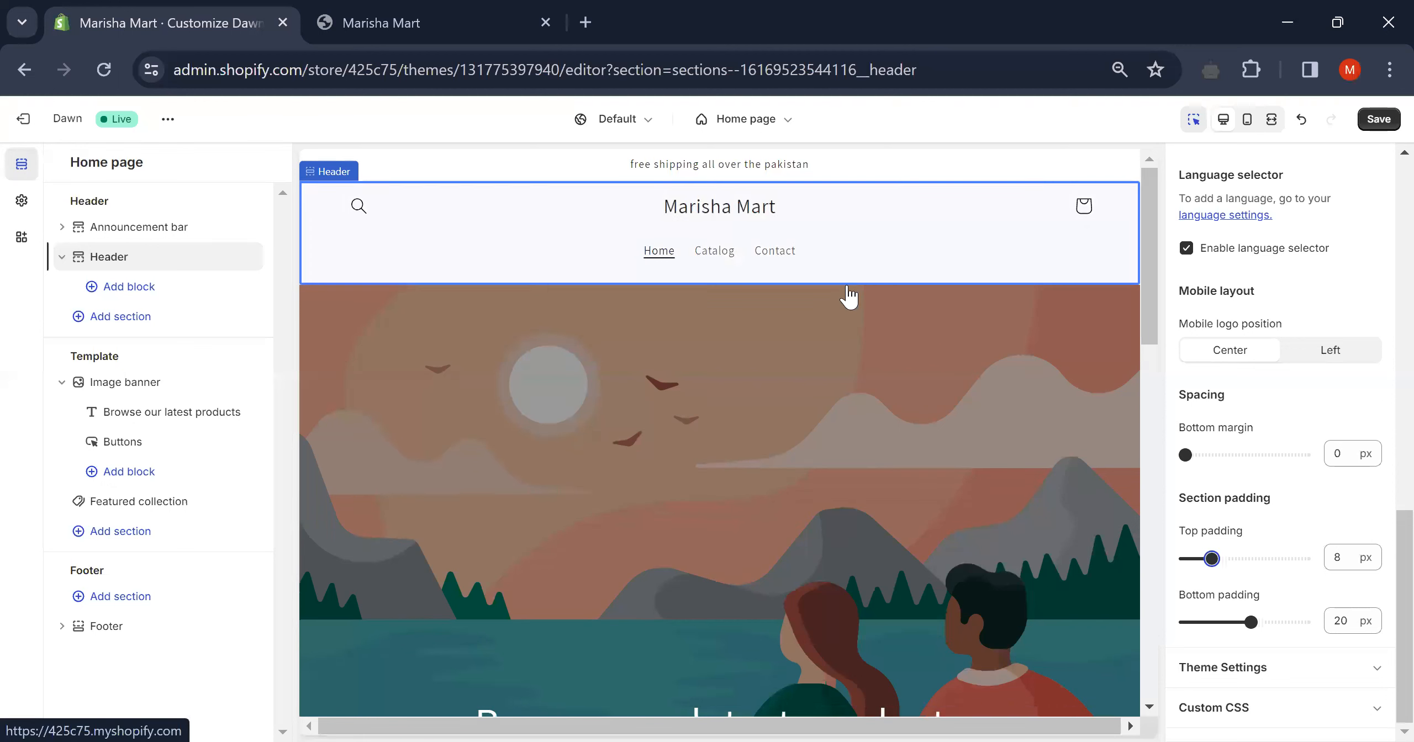
{"action": "left_click", "coordinate": [1251, 559]}
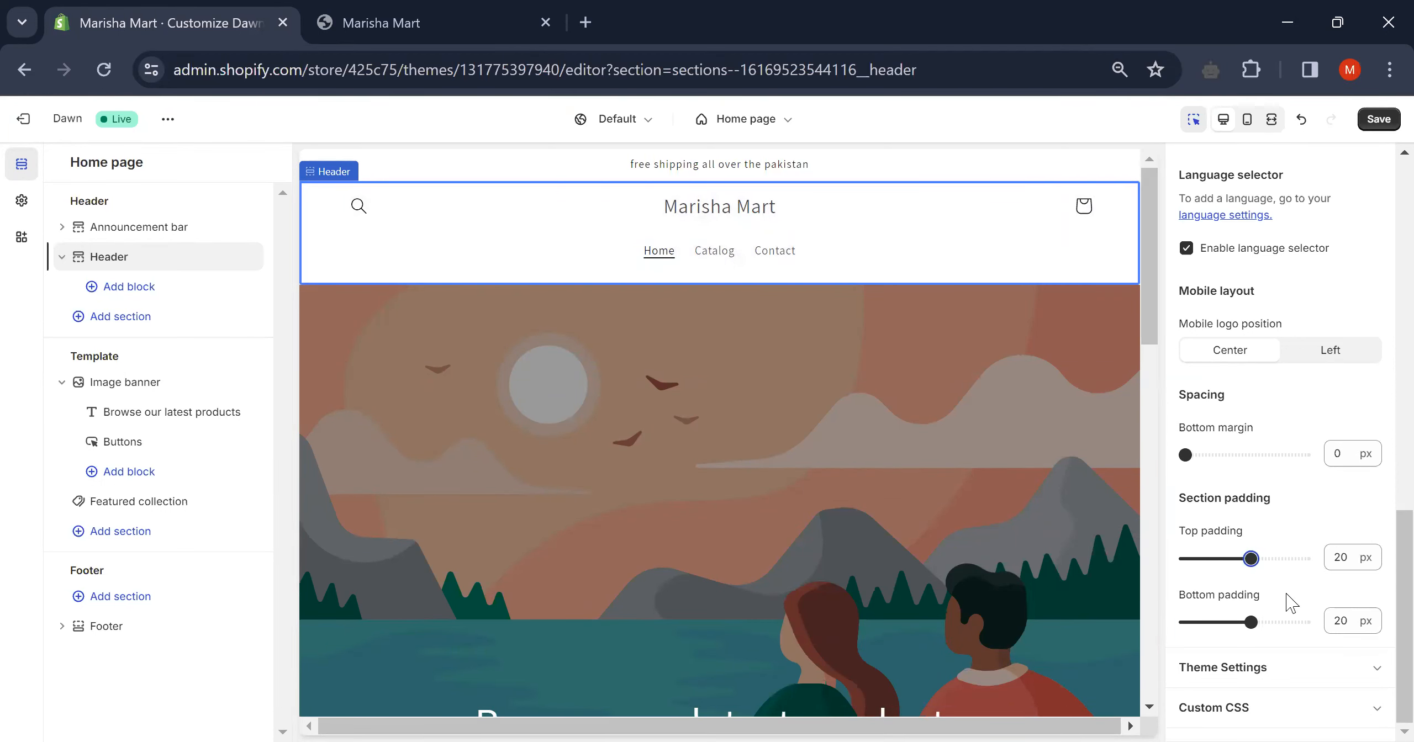
{"action": "left_click", "coordinate": [1325, 670]}
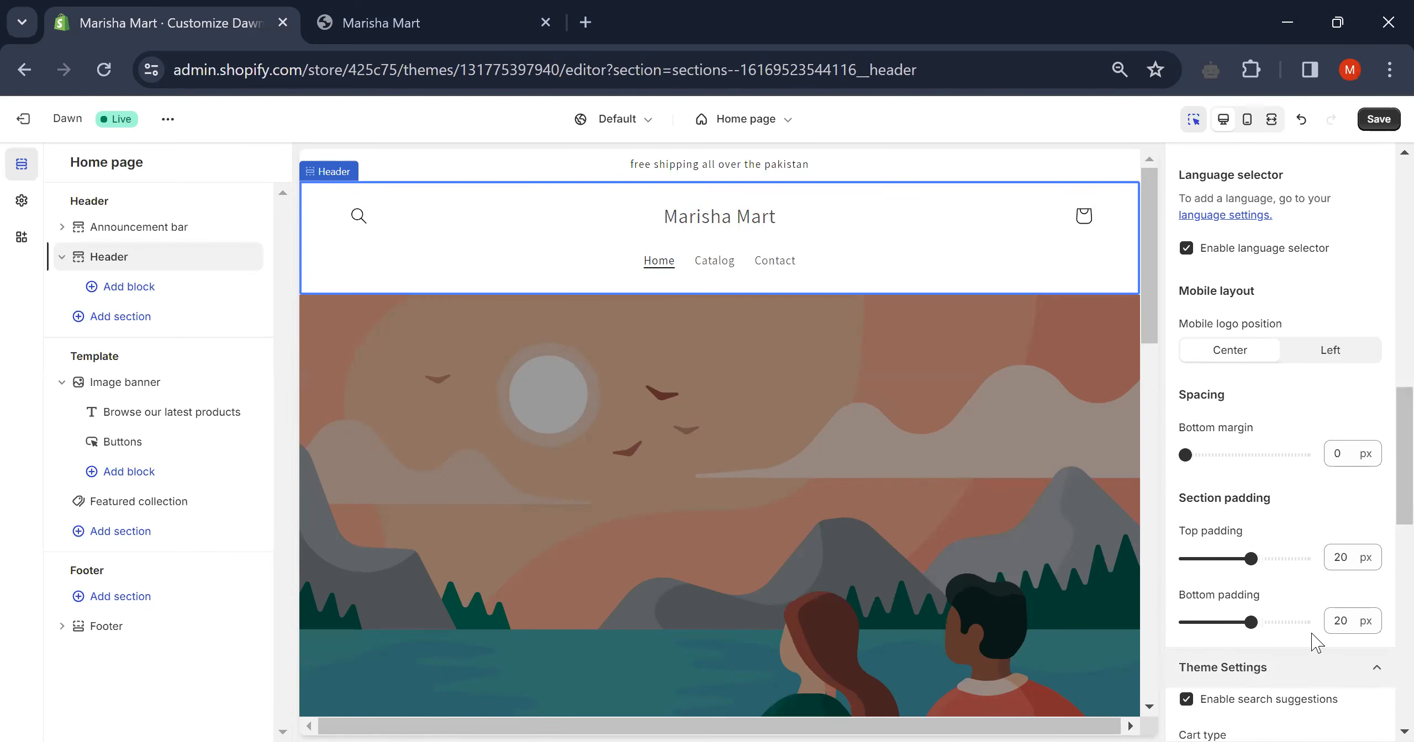
{"action": "scroll", "coordinate": [1296, 597], "scroll_direction": "down", "scroll_amount": 8}
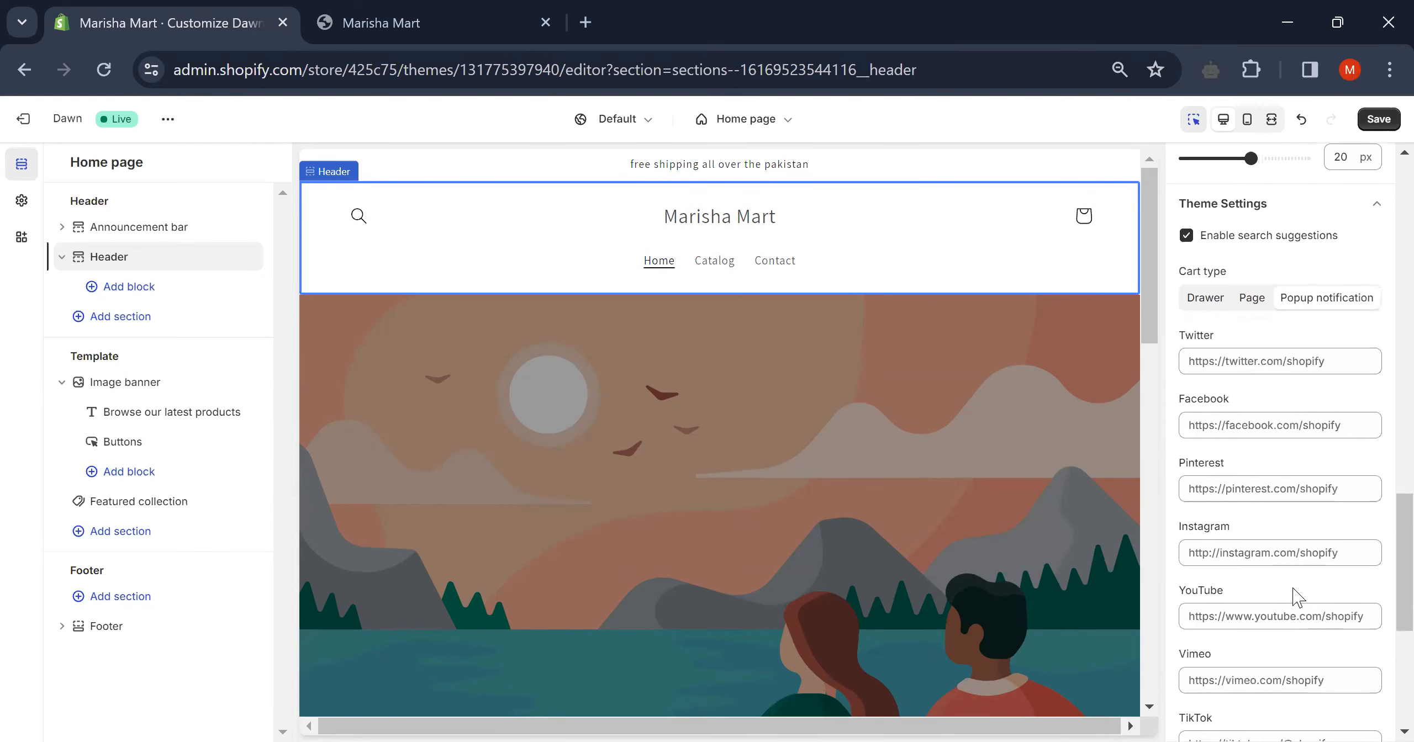
- Clear the header's Twitter and Facebook social link fields
{"action": "left_click", "coordinate": [1325, 360]}
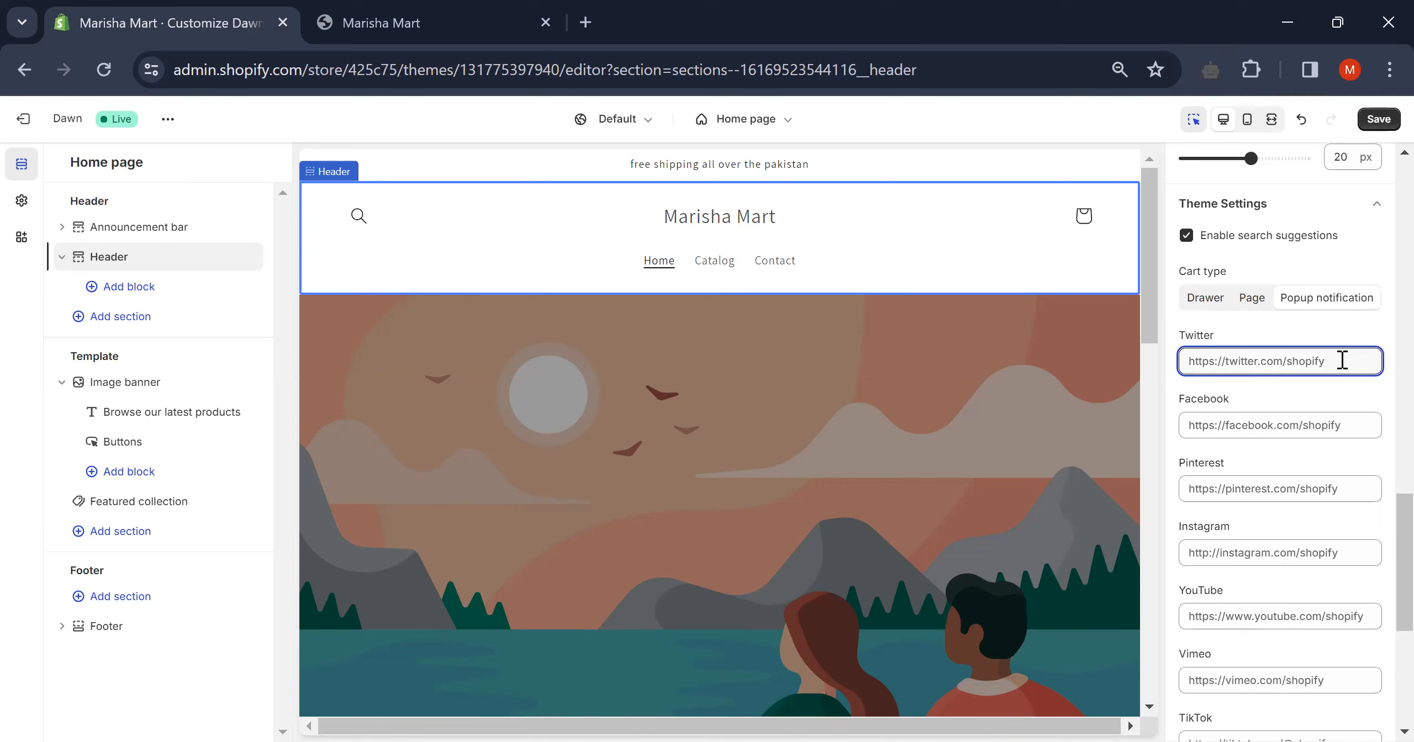
{"action": "type", "text": "g"}
{"action": "key", "text": "BackSpace"}
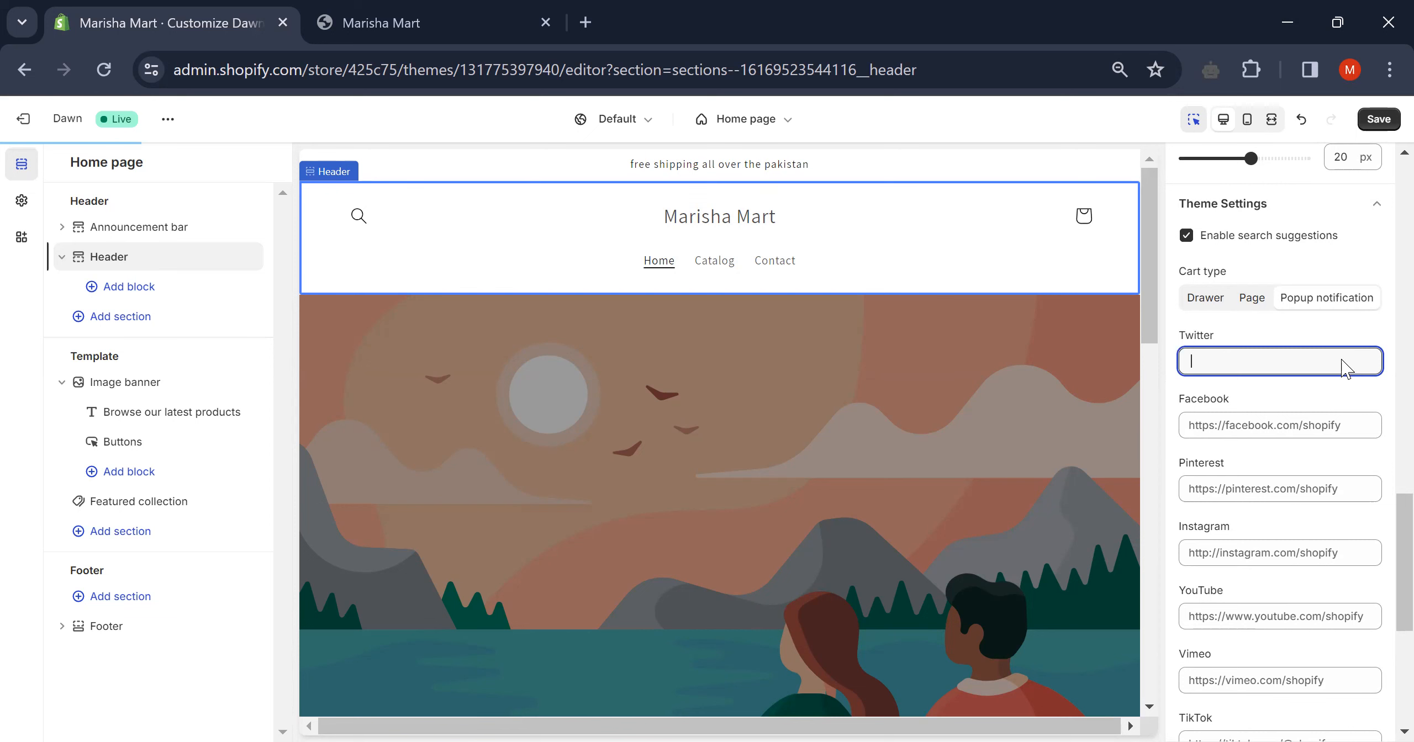
{"action": "left_click", "coordinate": [1273, 422]}
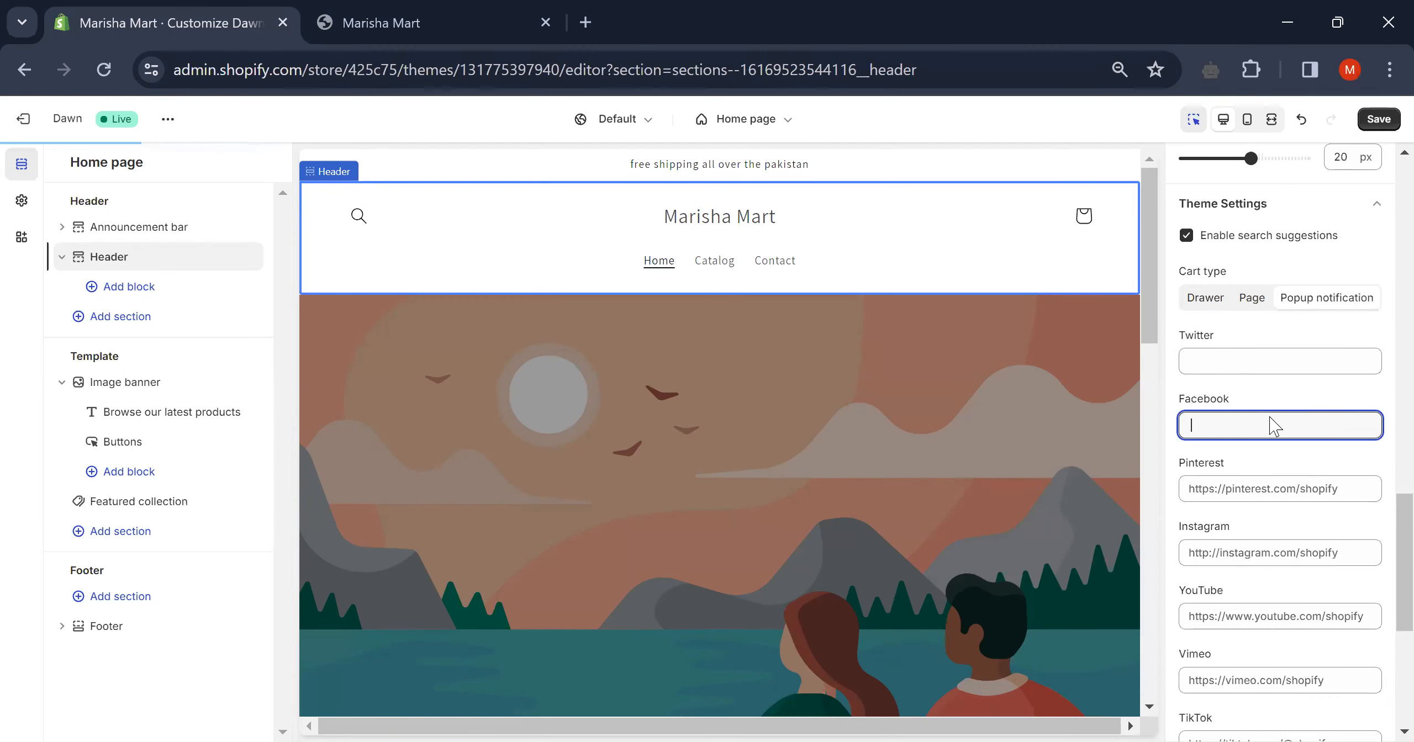
{"action": "scroll", "coordinate": [1271, 418], "scroll_direction": "down", "scroll_amount": 2}
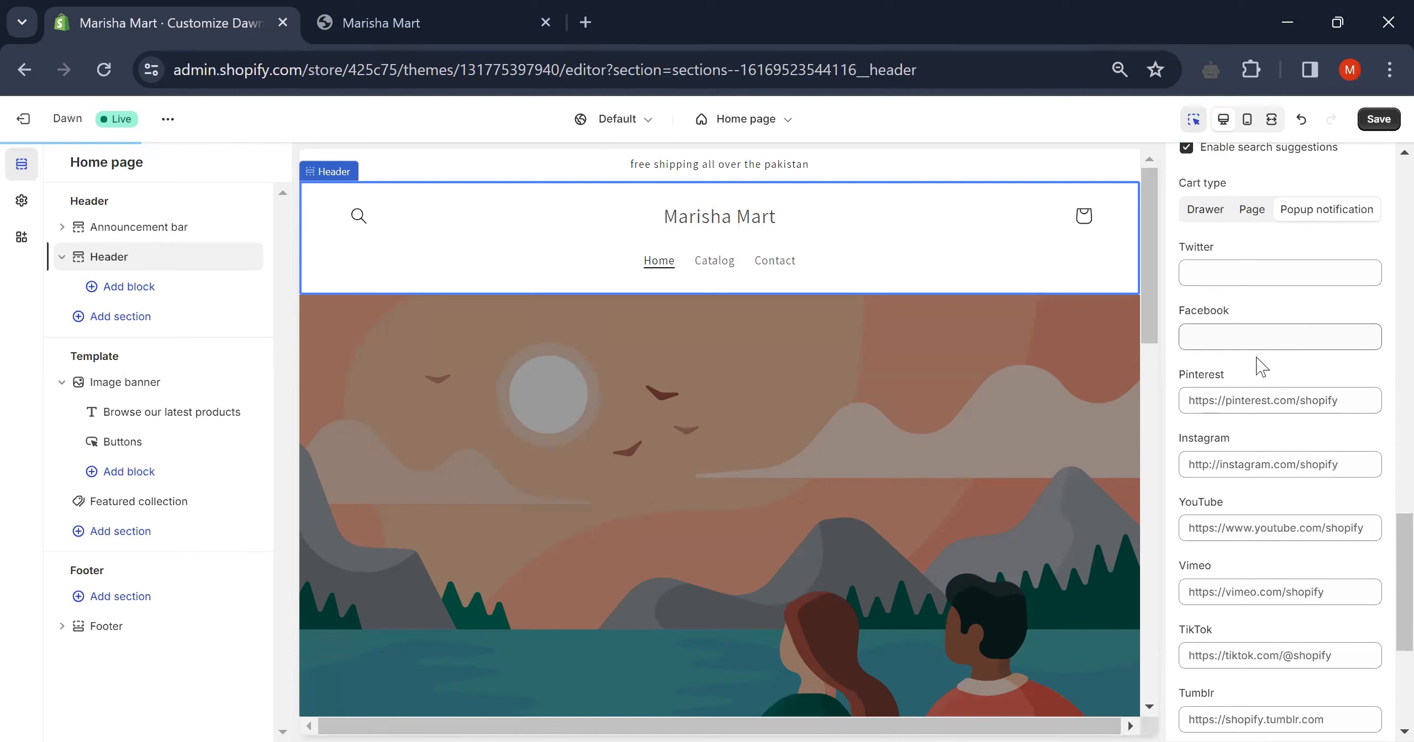
{"action": "left_click", "coordinate": [1232, 409]}
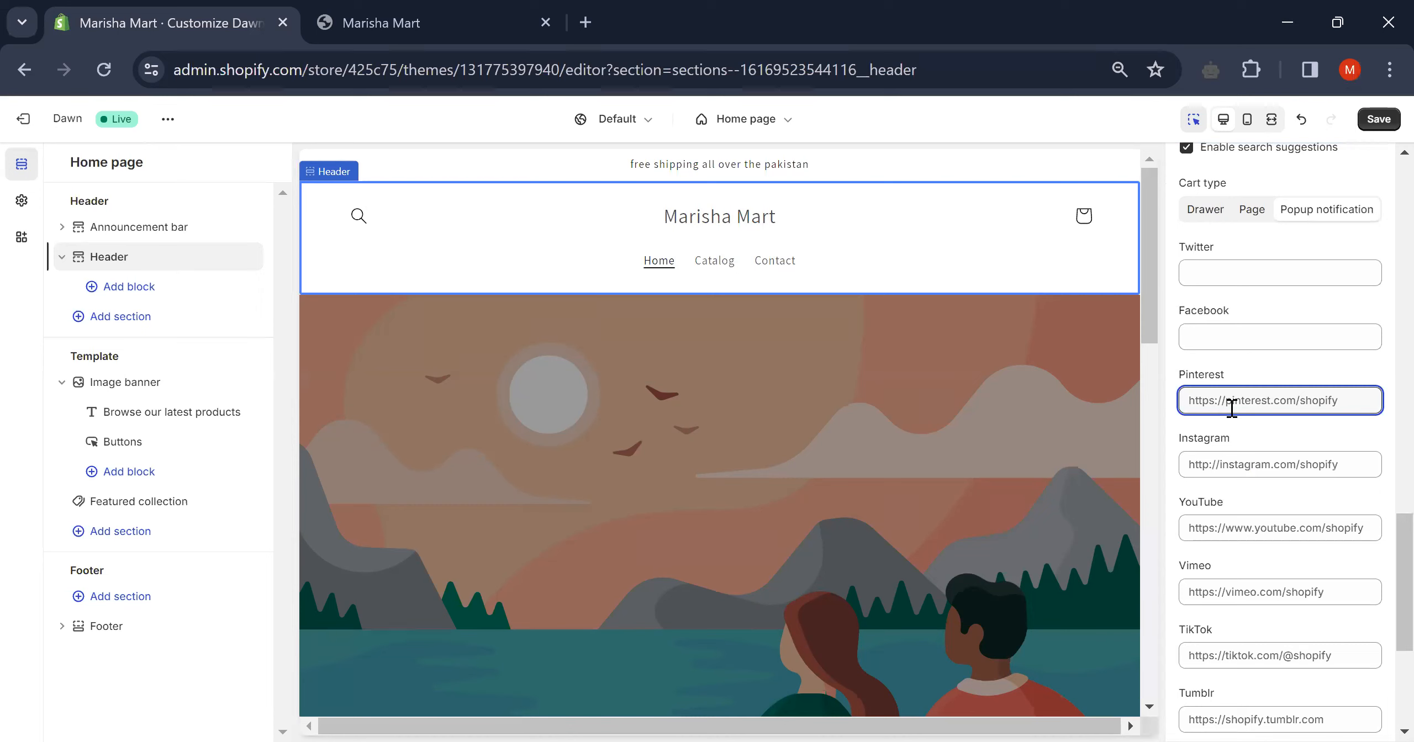
{"action": "scroll", "coordinate": [1233, 402], "scroll_direction": "down", "scroll_amount": 5}
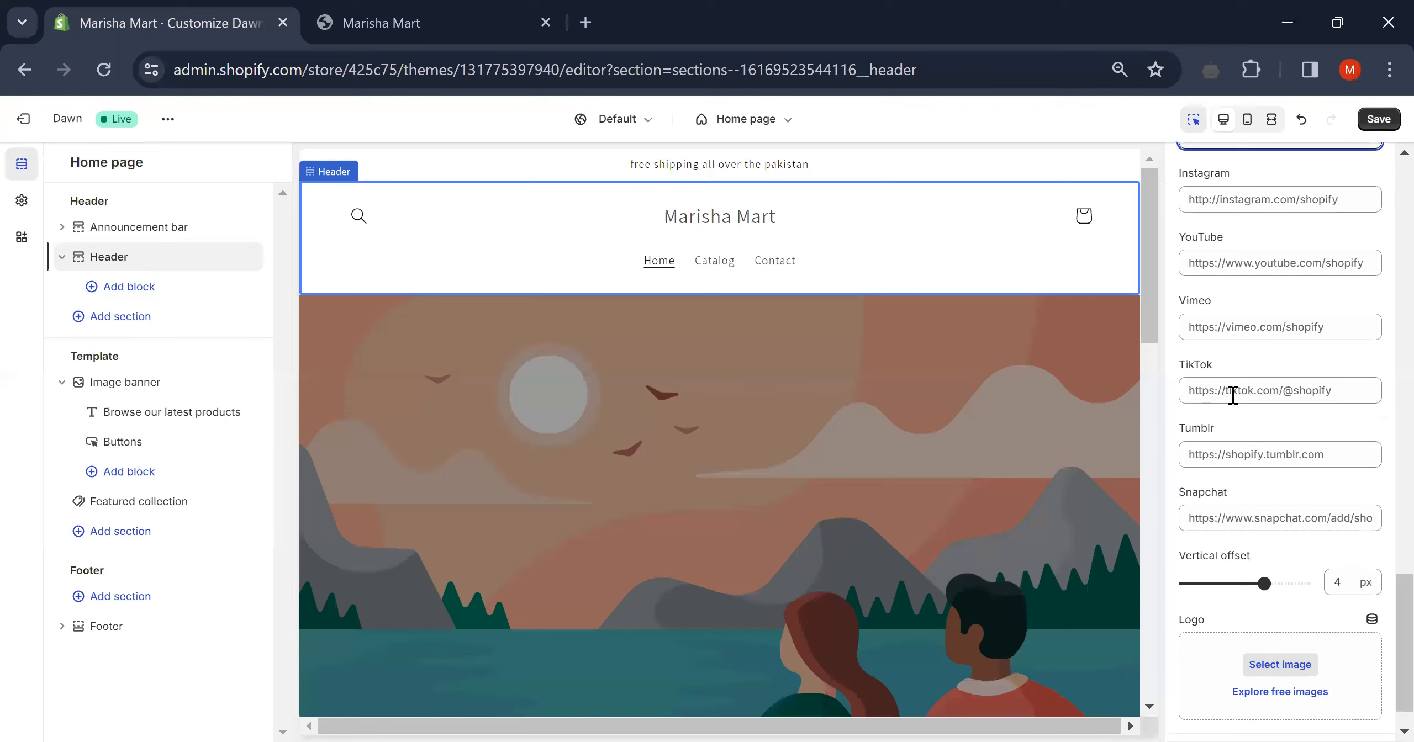
{"action": "scroll", "coordinate": [1232, 395], "scroll_direction": "down", "scroll_amount": 1}
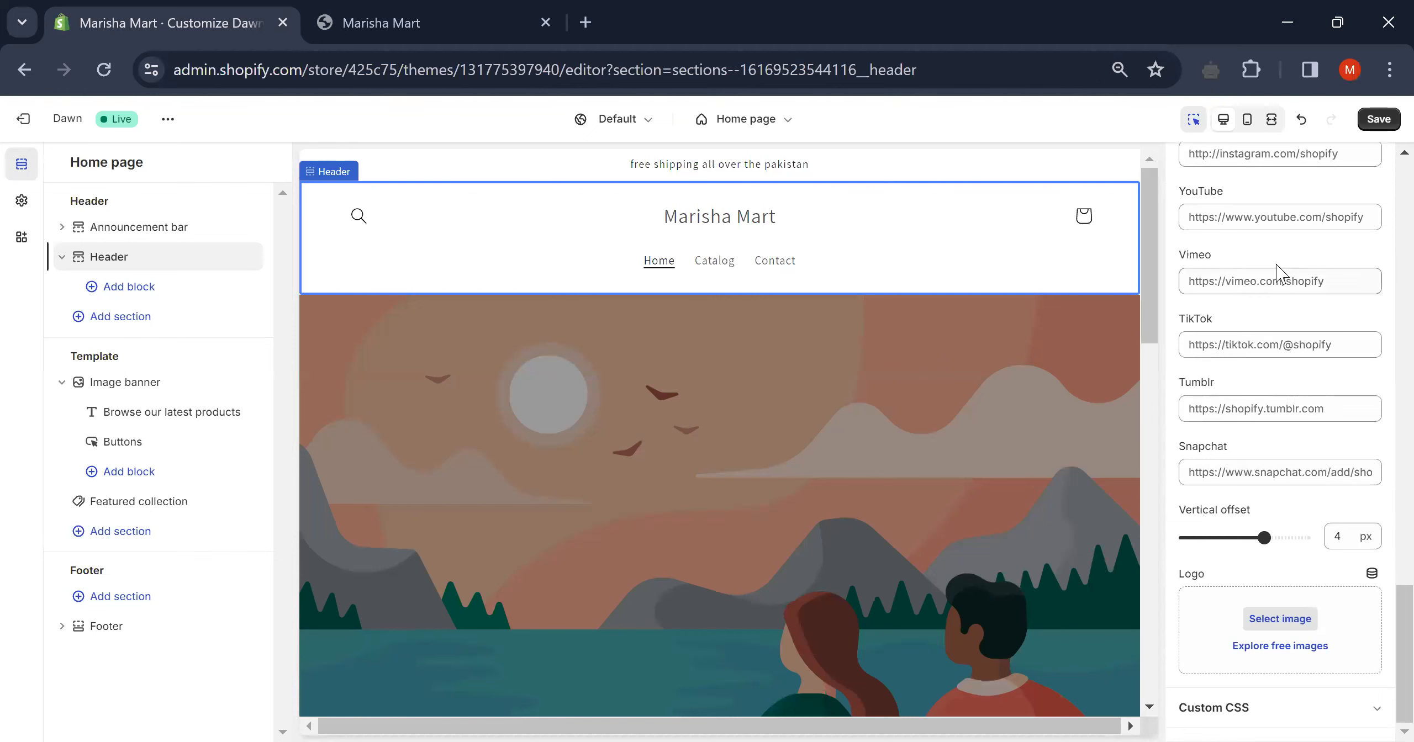
- Set the header logo to the MARISHA image named '1' from the library
{"action": "left_click", "coordinate": [1281, 619]}
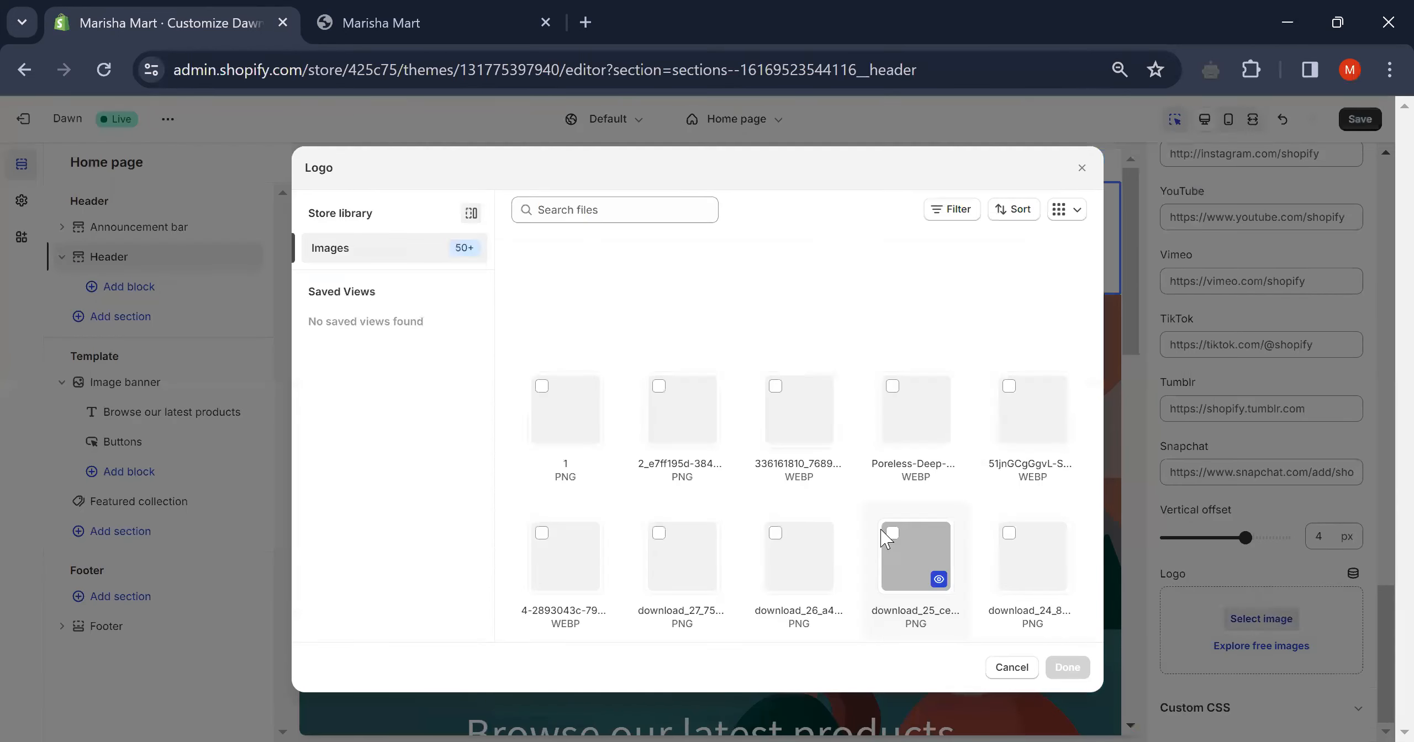
{"action": "left_click", "coordinate": [542, 379]}
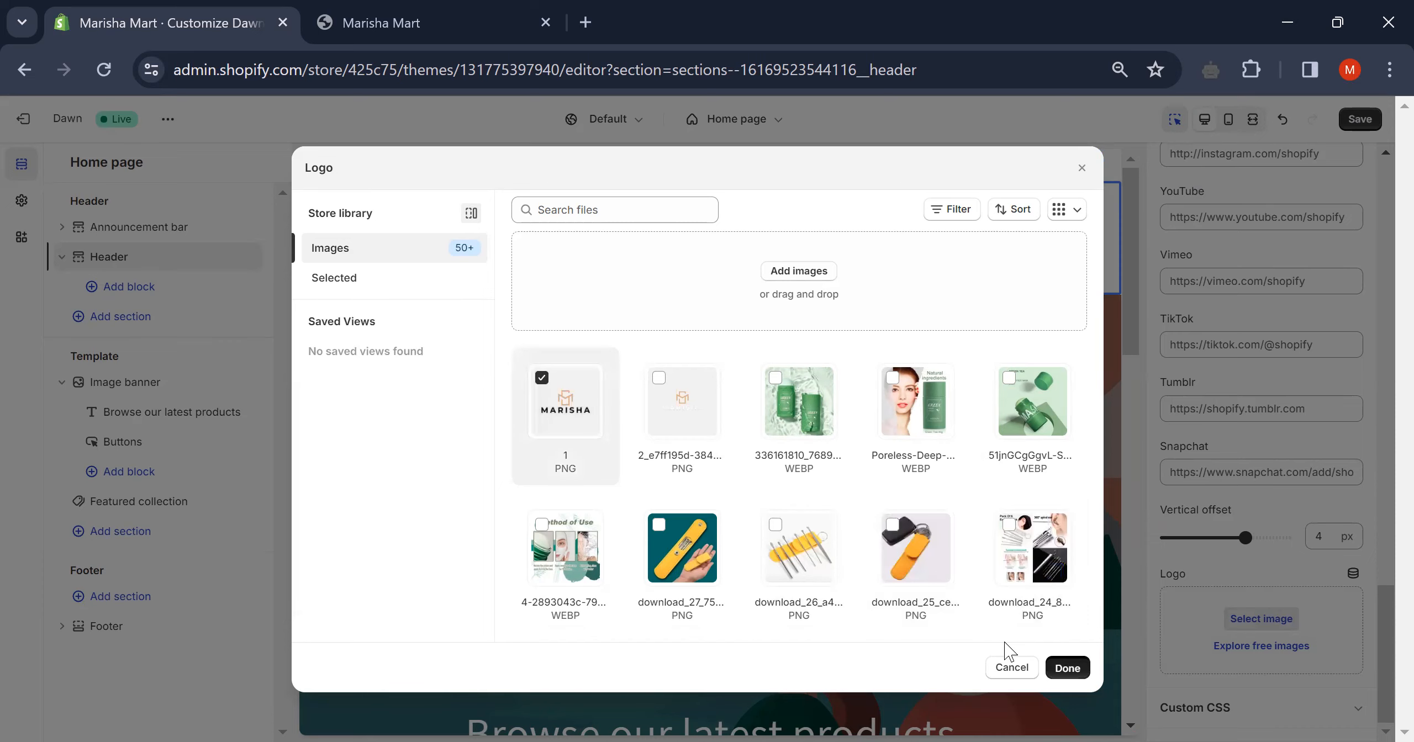
{"action": "key", "text": "Escape"}
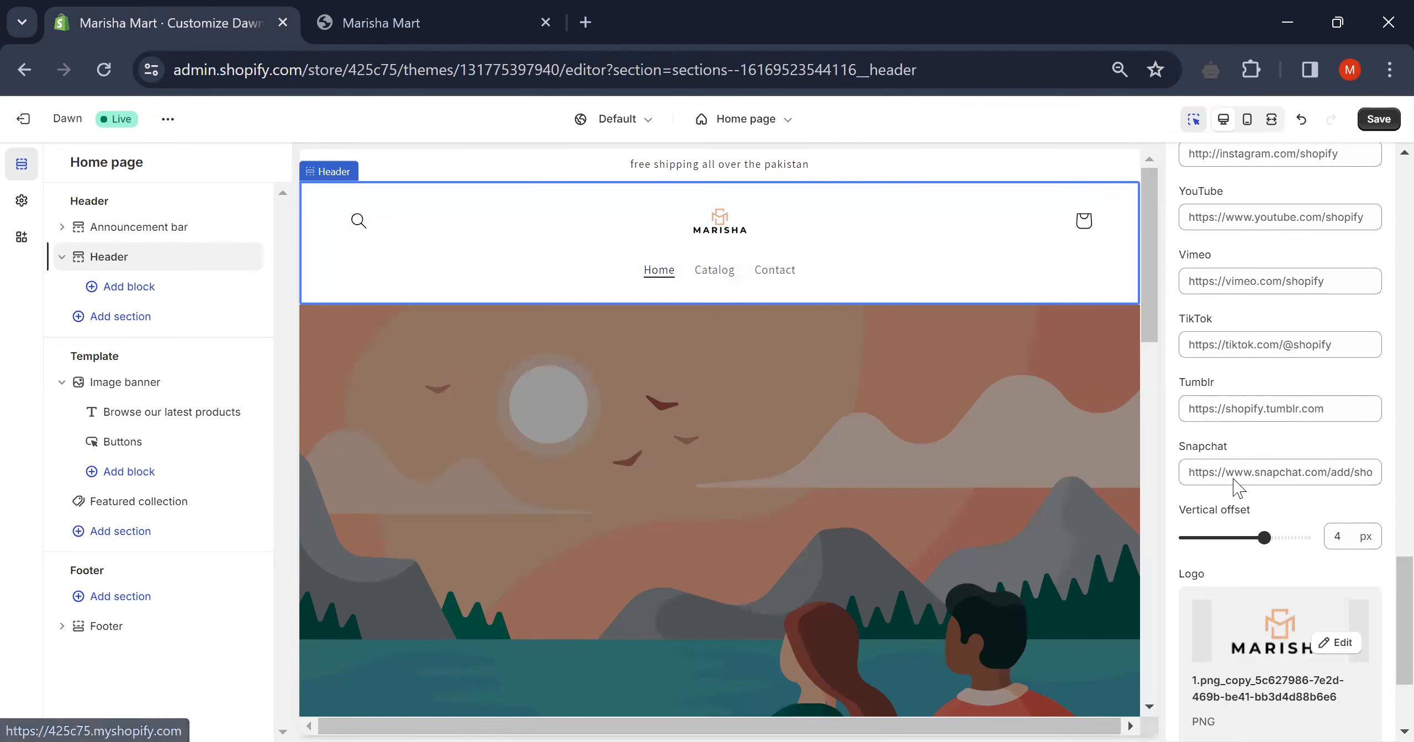
{"action": "scroll", "coordinate": [1237, 488], "scroll_direction": "up", "scroll_amount": 15}
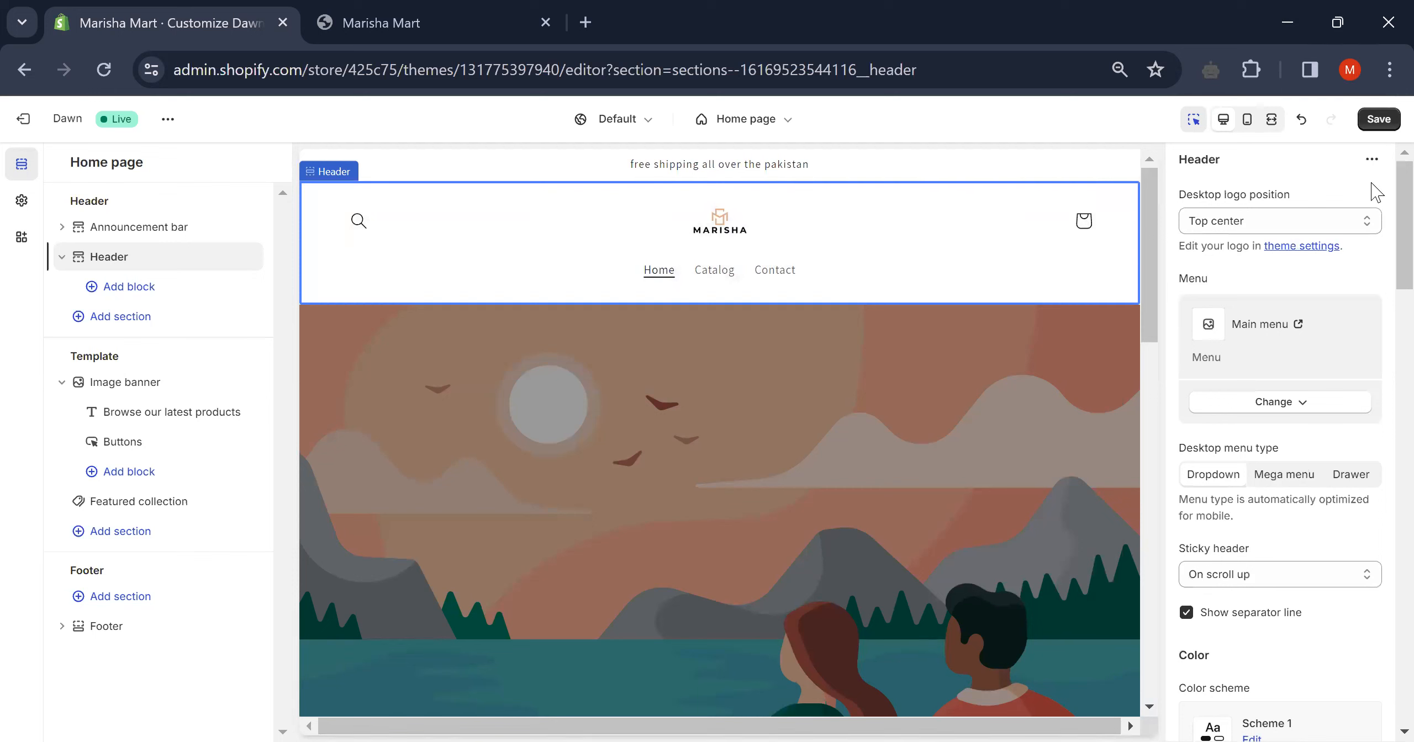
{"action": "left_click", "coordinate": [1342, 226]}
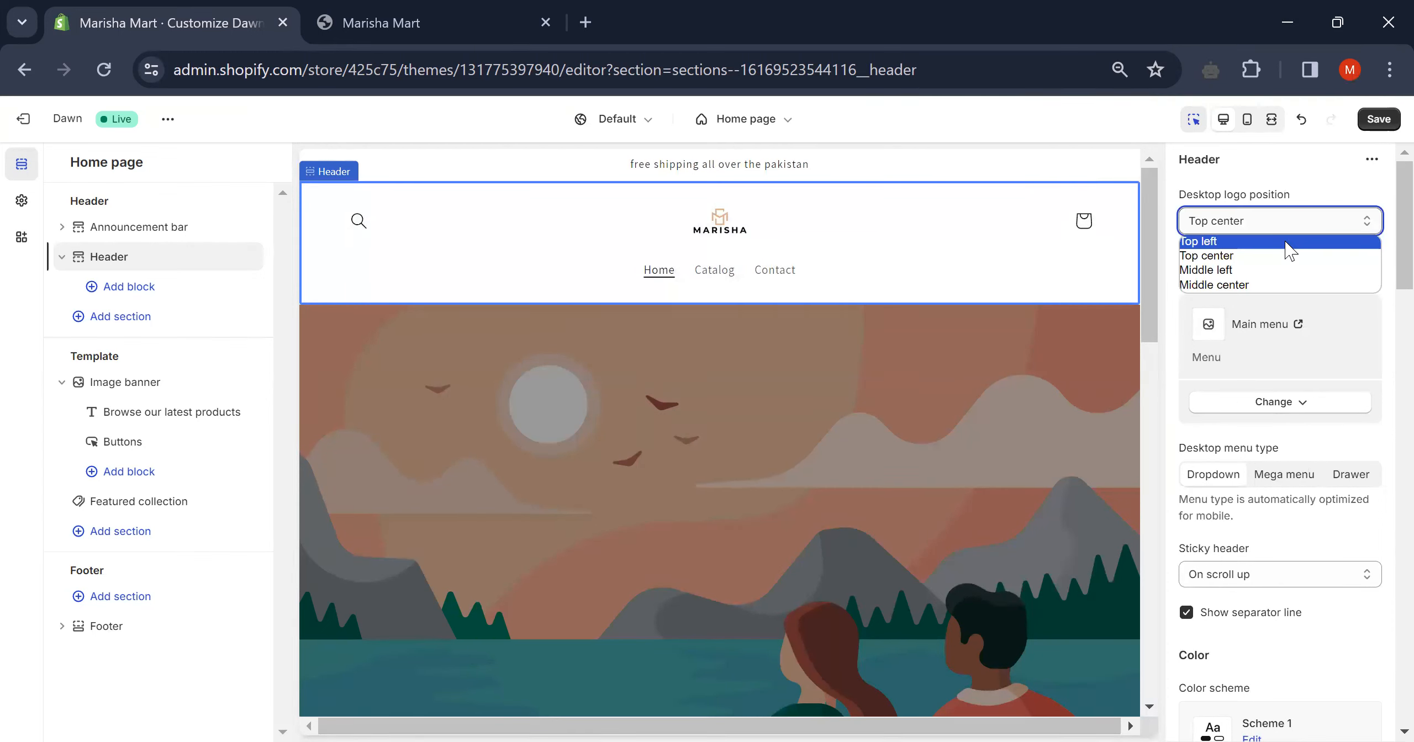
- Move the desktop logo to Top left, then settle it at Middle left beside the menu
{"action": "left_click", "coordinate": [1287, 243]}
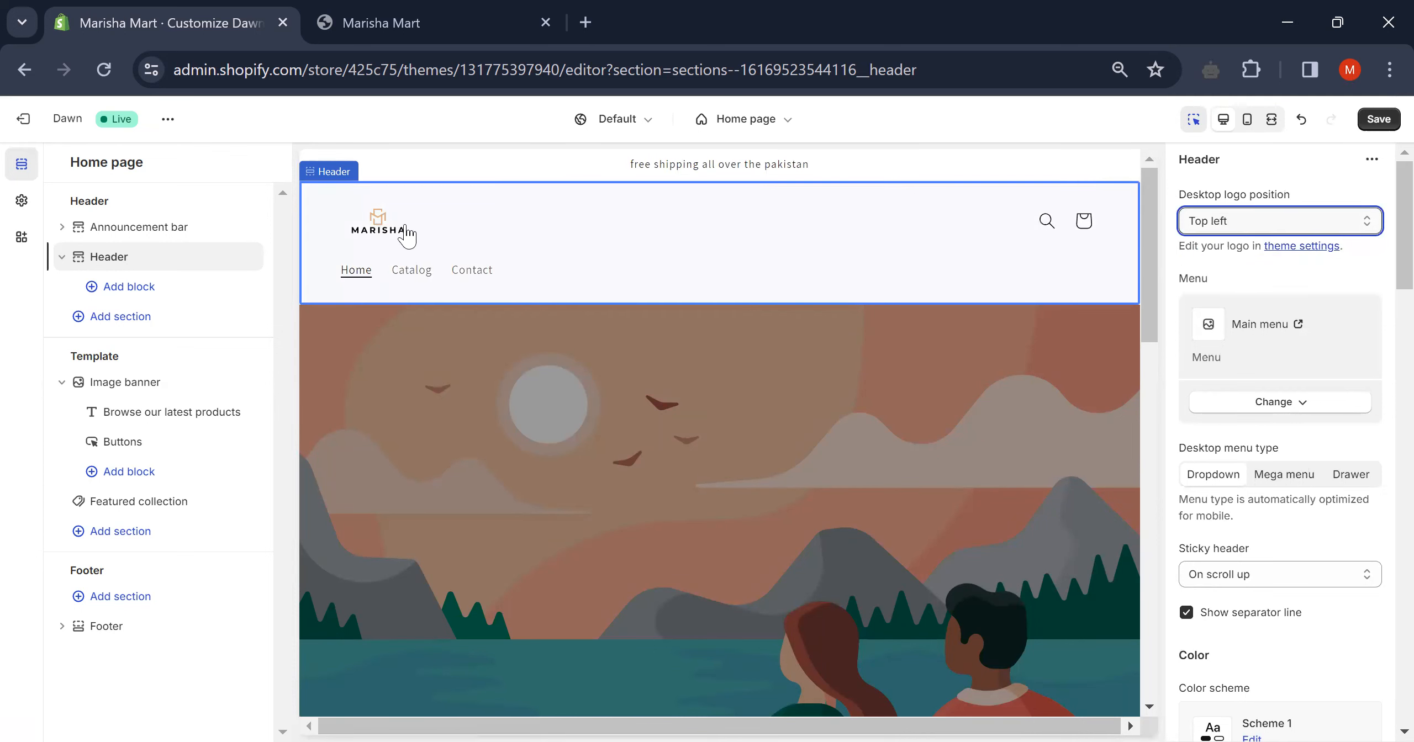
{"action": "left_click", "coordinate": [1310, 222]}
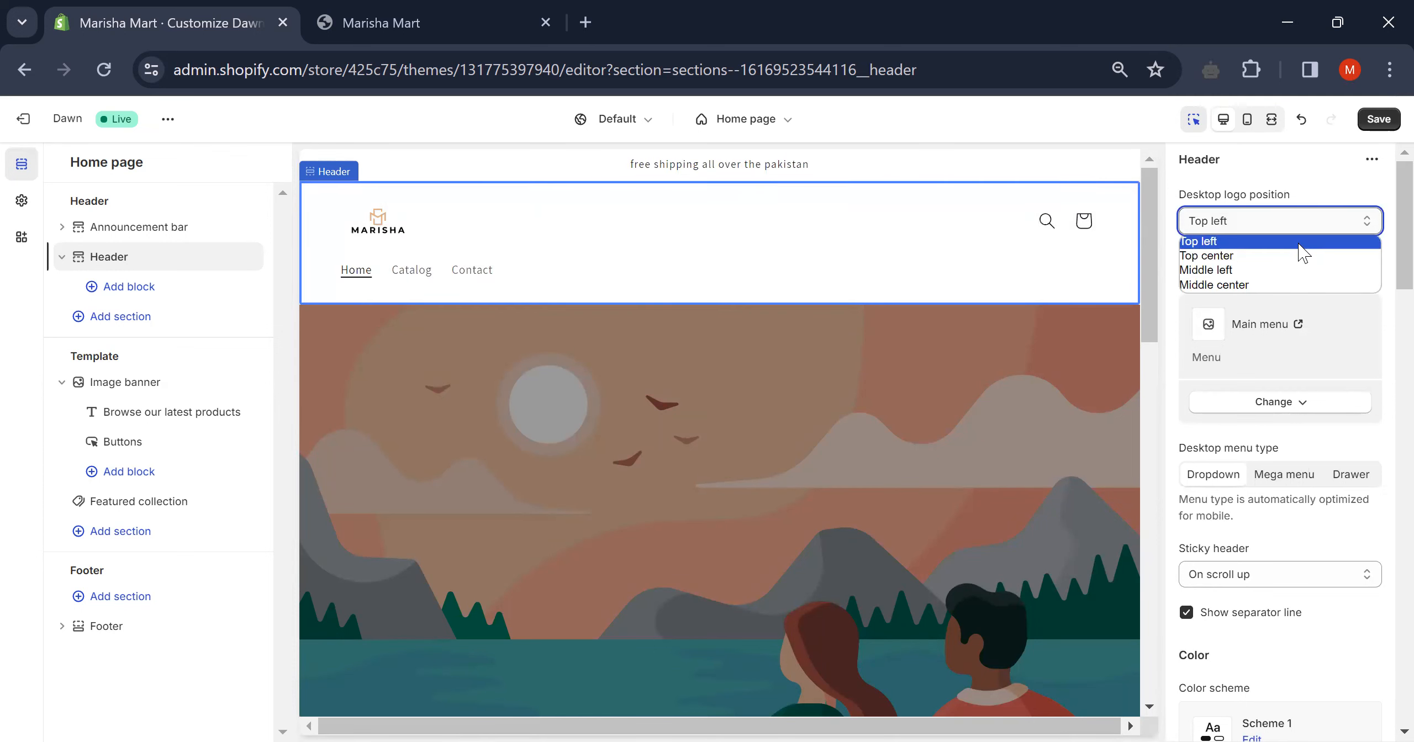
{"action": "left_click", "coordinate": [1287, 270]}
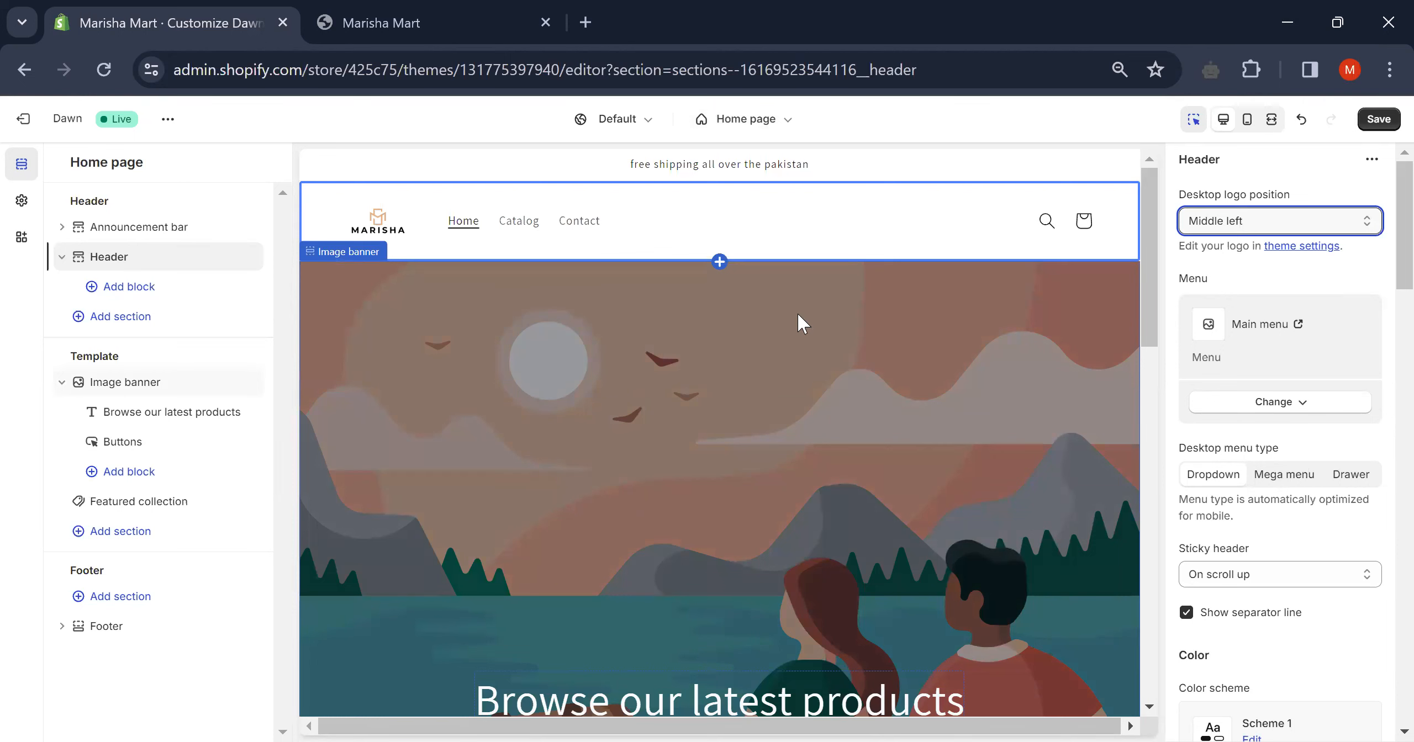
{"action": "left_click", "coordinate": [130, 379]}
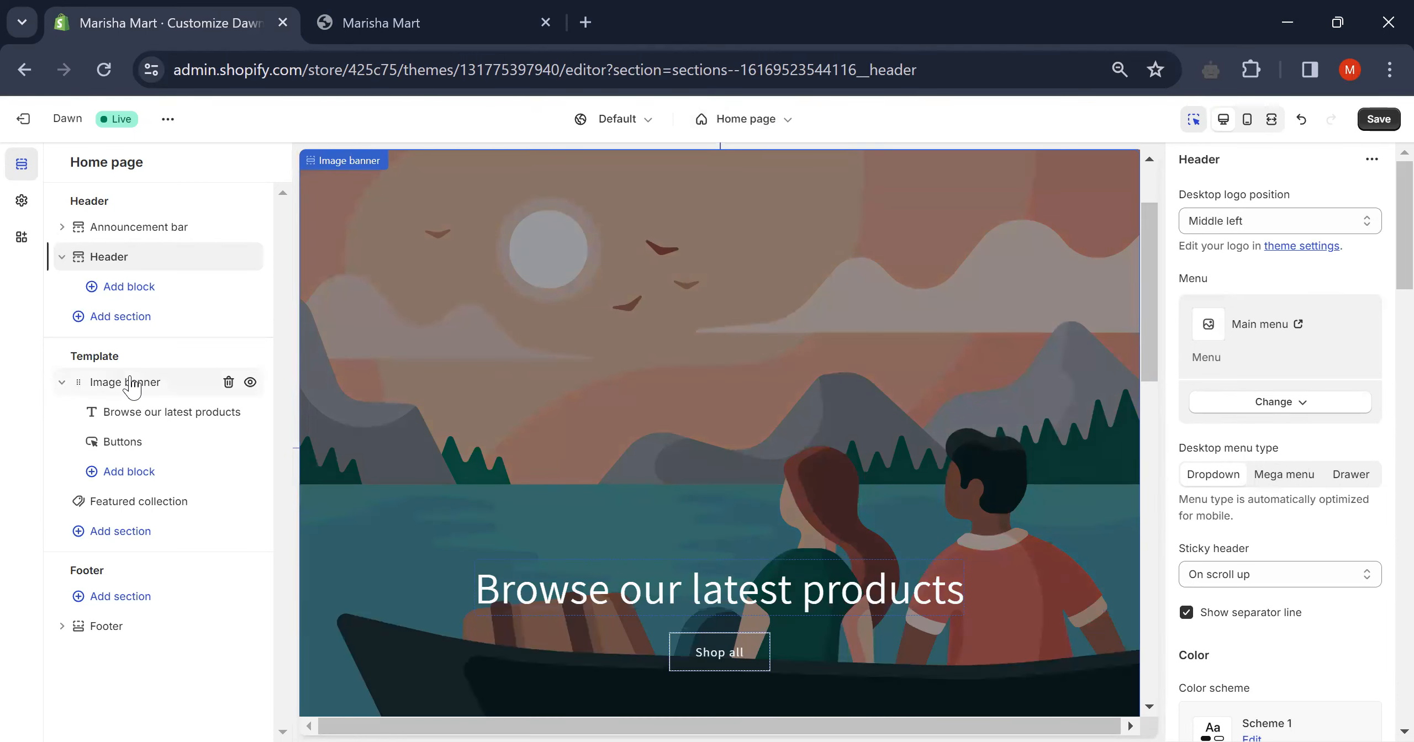
- Open the Image banner's First image picker and start adding a new image from the computer
{"action": "left_click", "coordinate": [130, 385]}
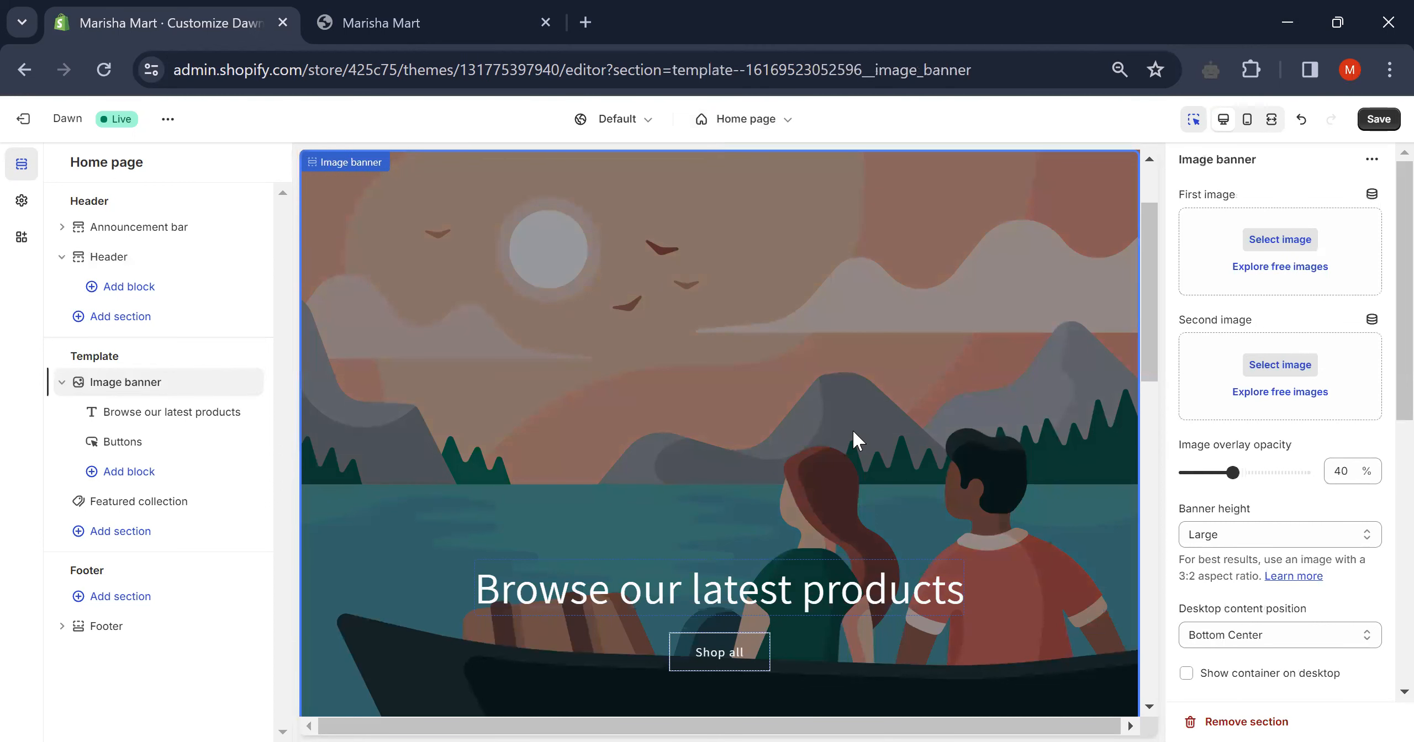
{"action": "scroll", "coordinate": [852, 428], "scroll_direction": "up", "scroll_amount": 2}
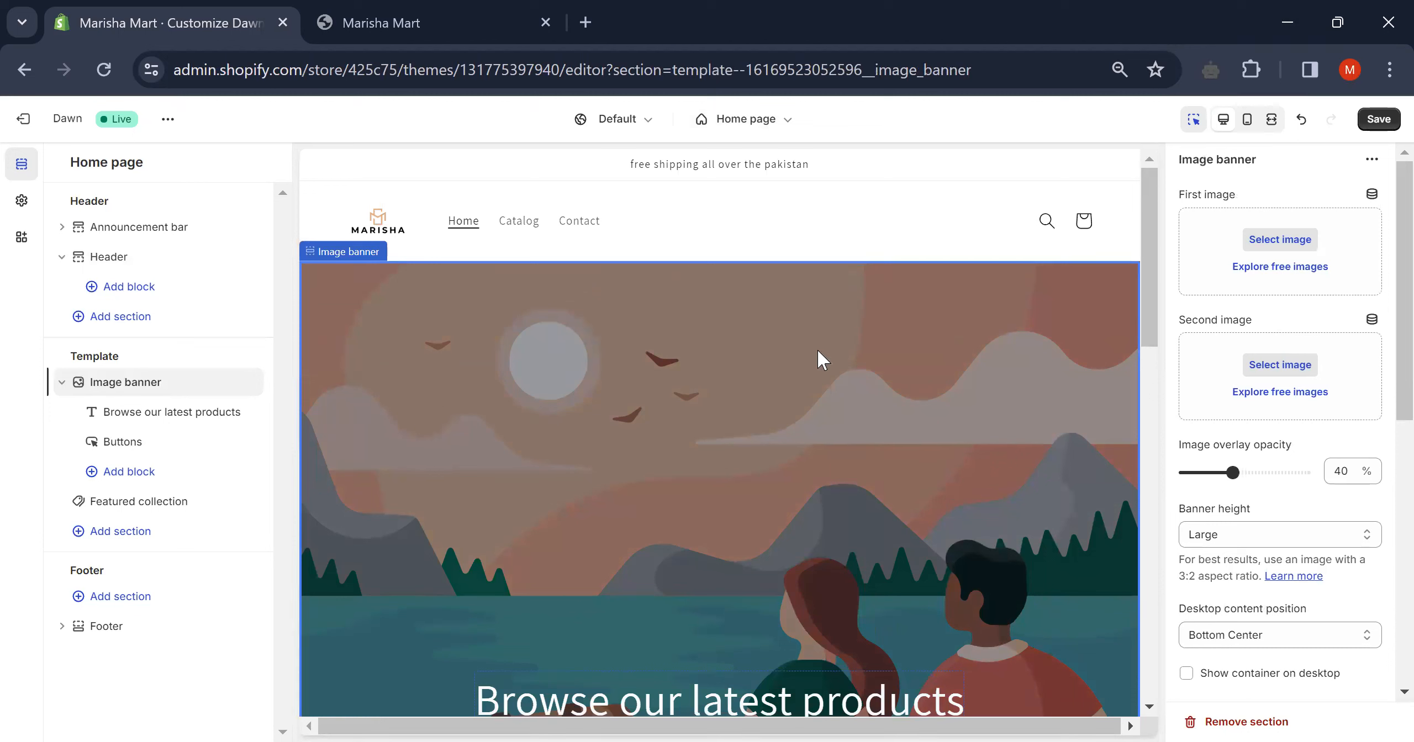
{"action": "left_click", "coordinate": [1280, 240]}
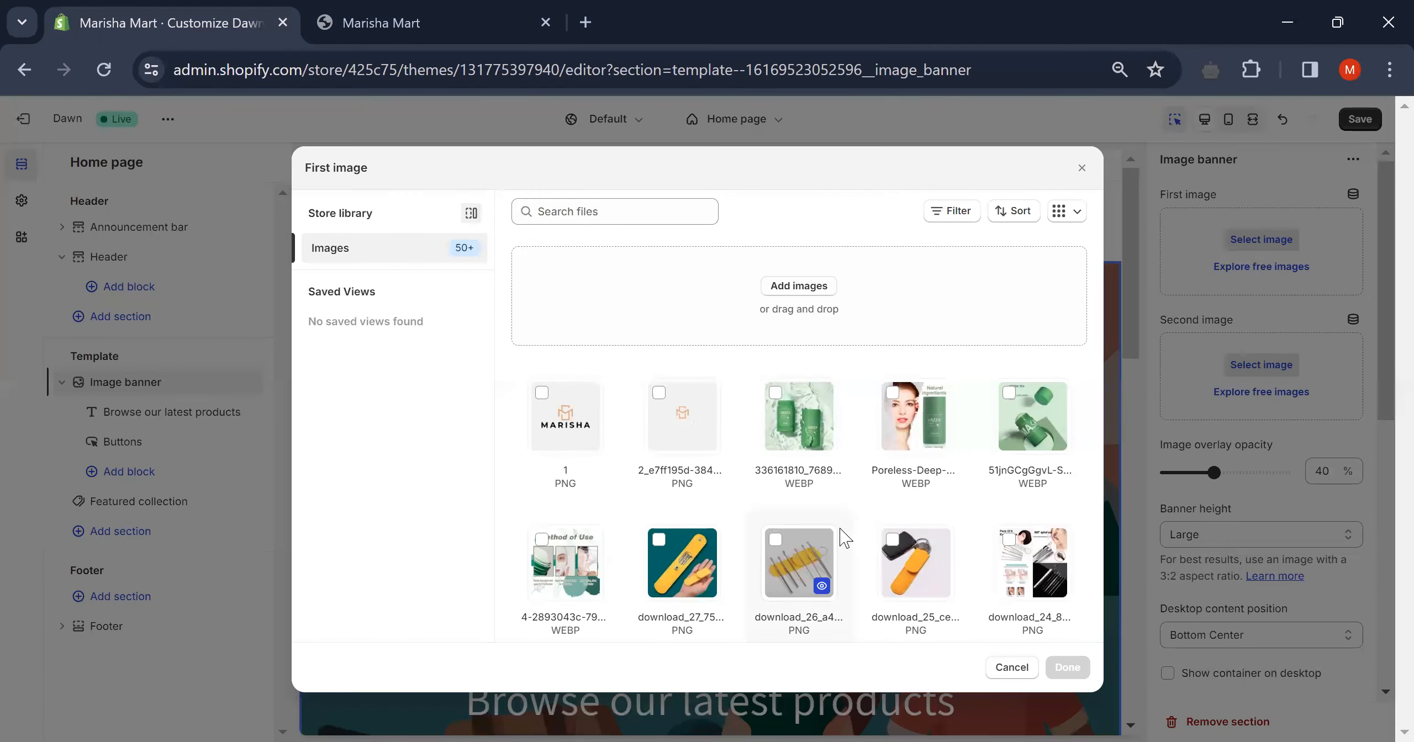
{"action": "scroll", "coordinate": [845, 537], "scroll_direction": "down", "scroll_amount": 10}
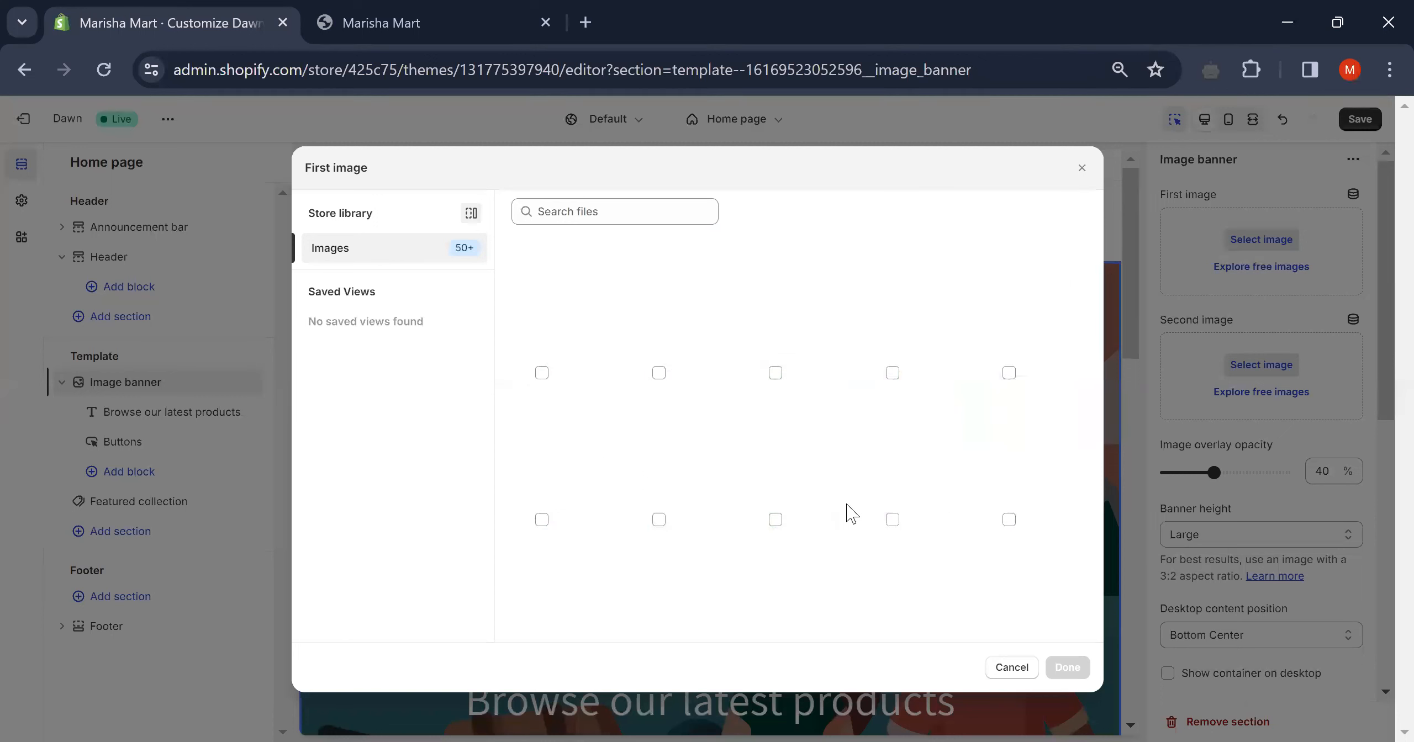
{"action": "scroll", "coordinate": [737, 350], "scroll_direction": "up", "scroll_amount": 8}
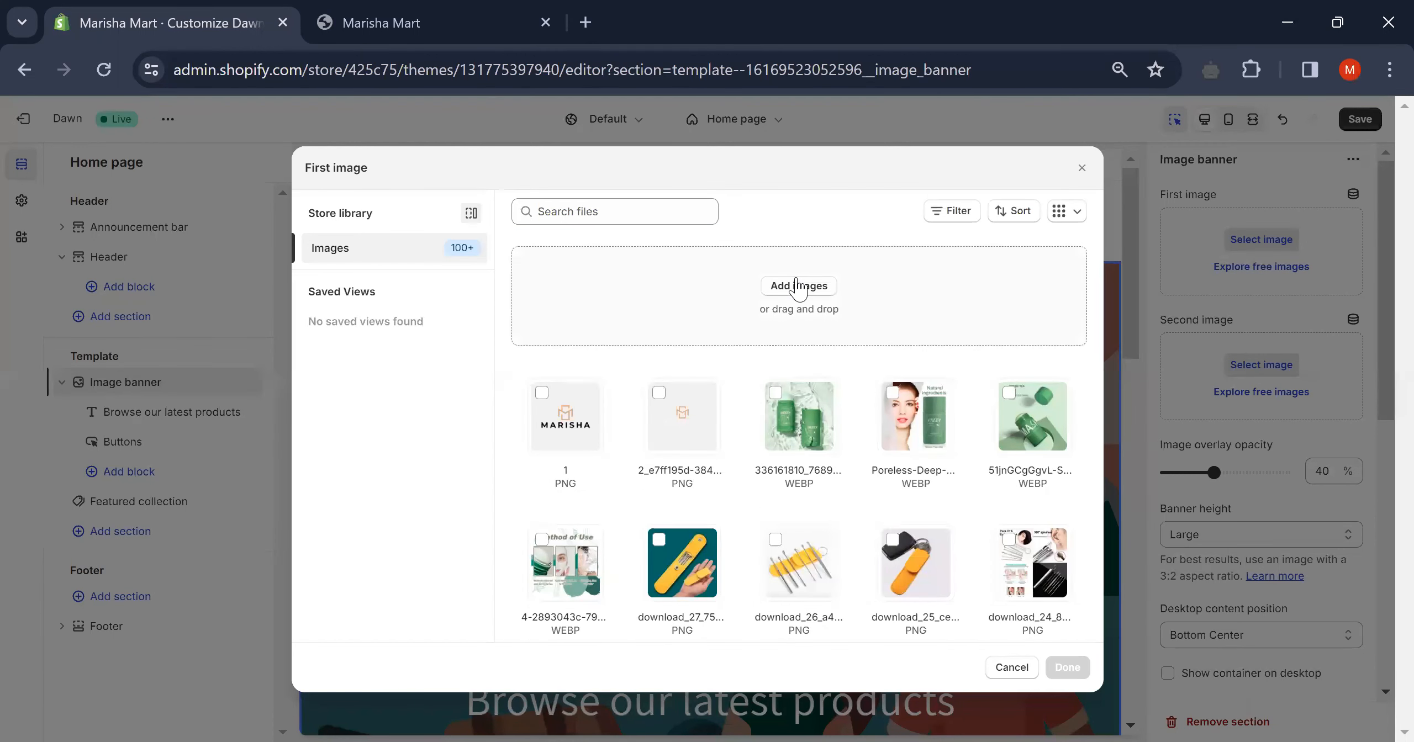
{"action": "left_click", "coordinate": [799, 286]}
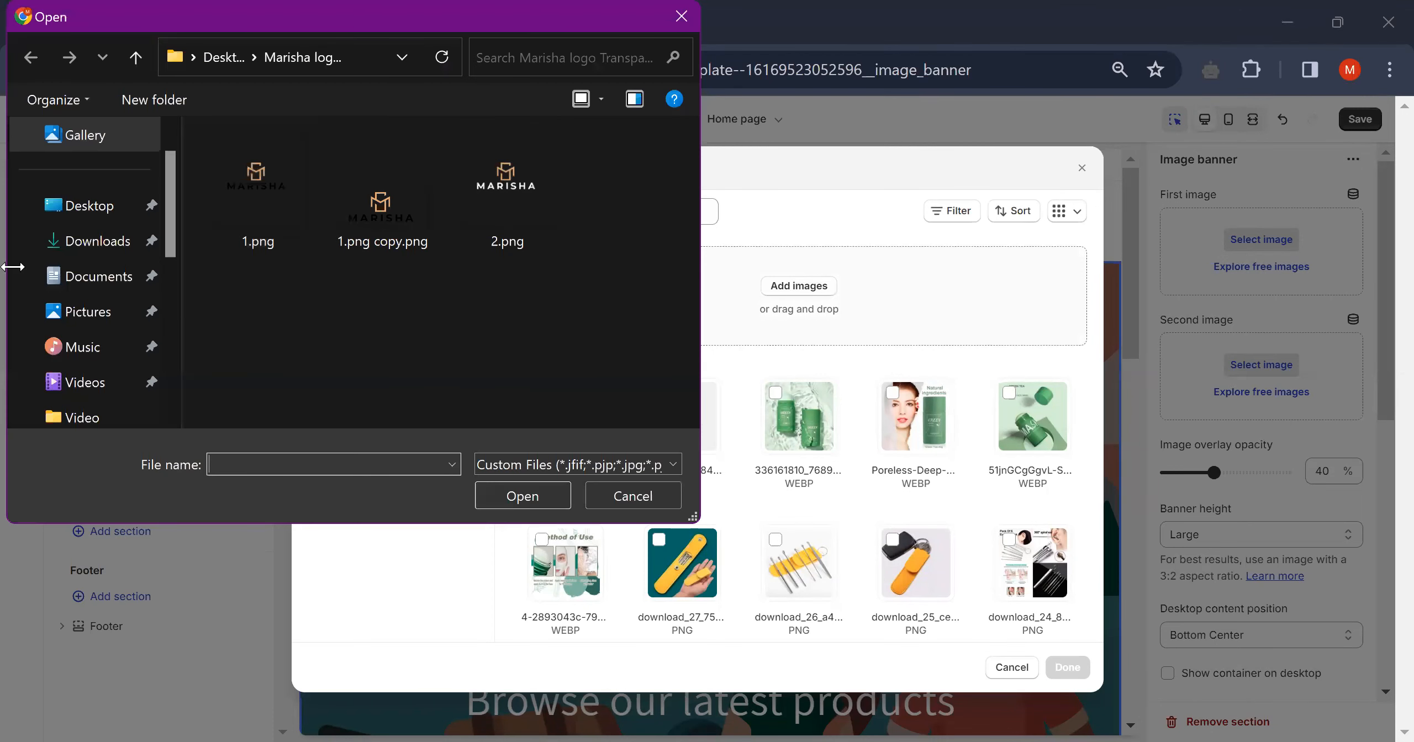
- Browse the Downloads folder's images, then close the Open dialog without choosing a file
{"action": "left_click", "coordinate": [64, 244]}
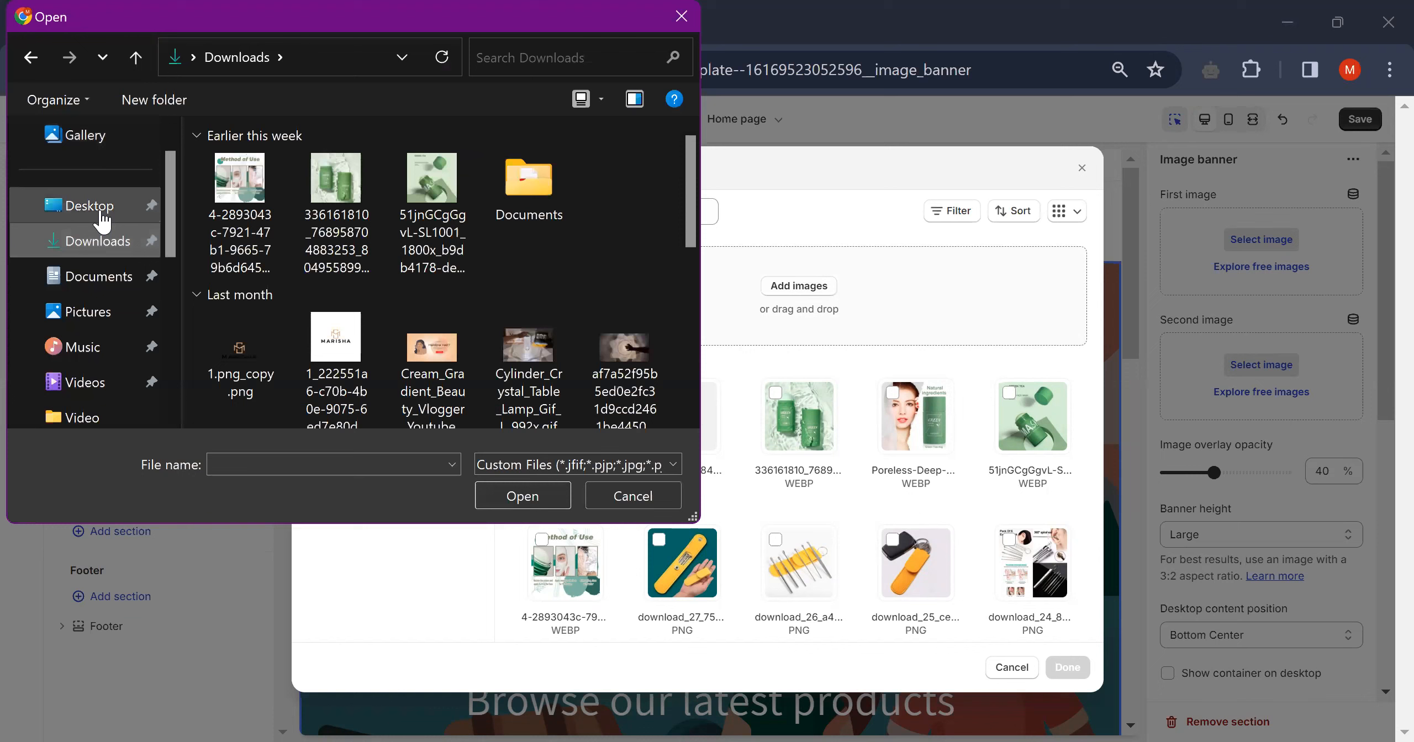
{"action": "scroll", "coordinate": [567, 352], "scroll_direction": "down", "scroll_amount": 10}
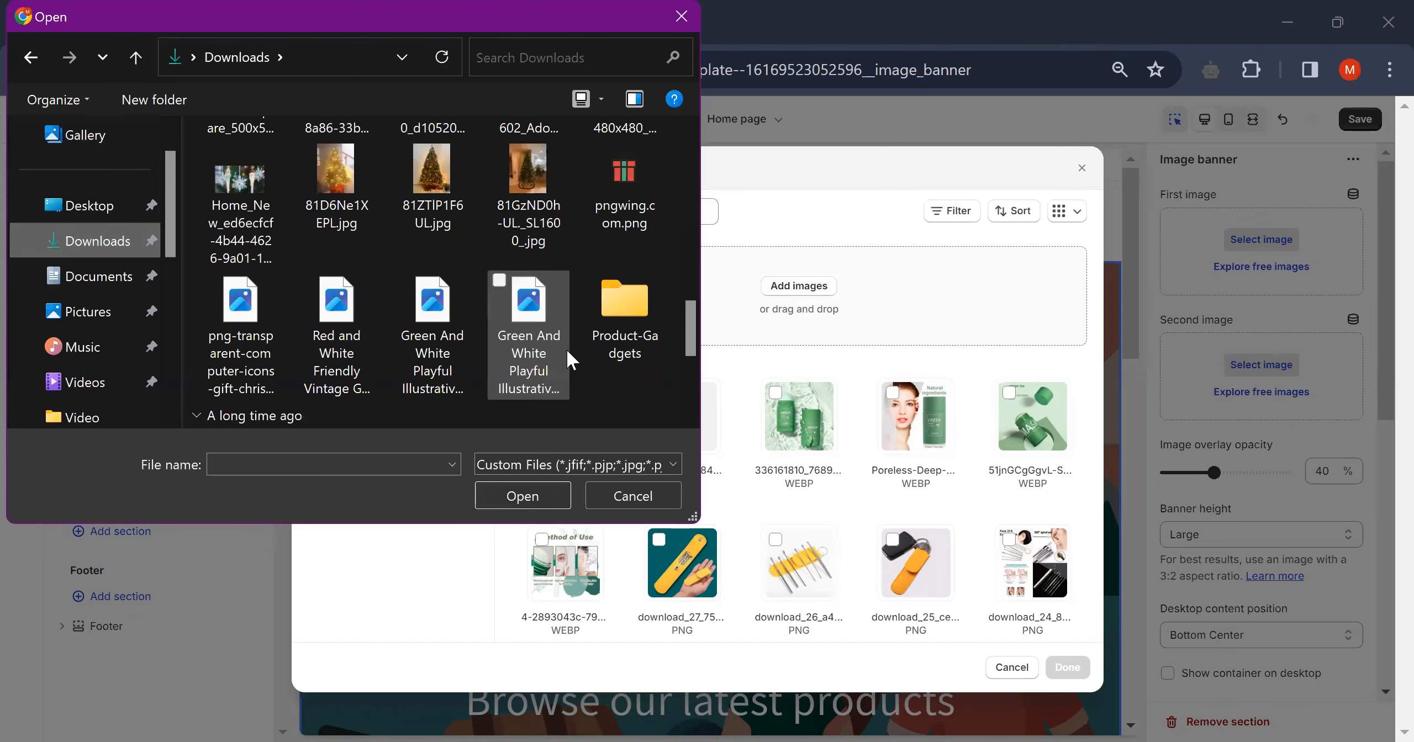
{"action": "scroll", "coordinate": [569, 359], "scroll_direction": "down", "scroll_amount": 4}
{"action": "scroll", "coordinate": [569, 360], "scroll_direction": "down", "scroll_amount": 2}
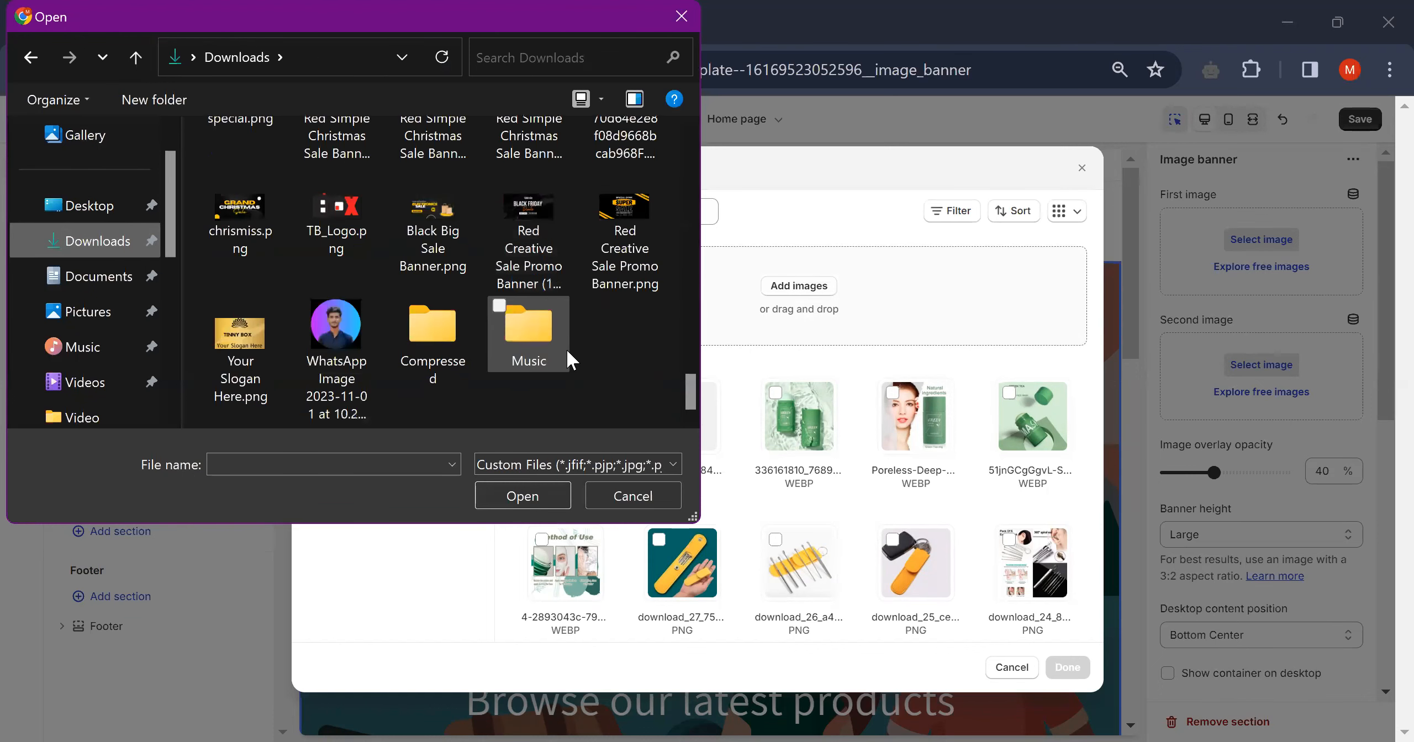
{"action": "scroll", "coordinate": [569, 359], "scroll_direction": "up", "scroll_amount": 20}
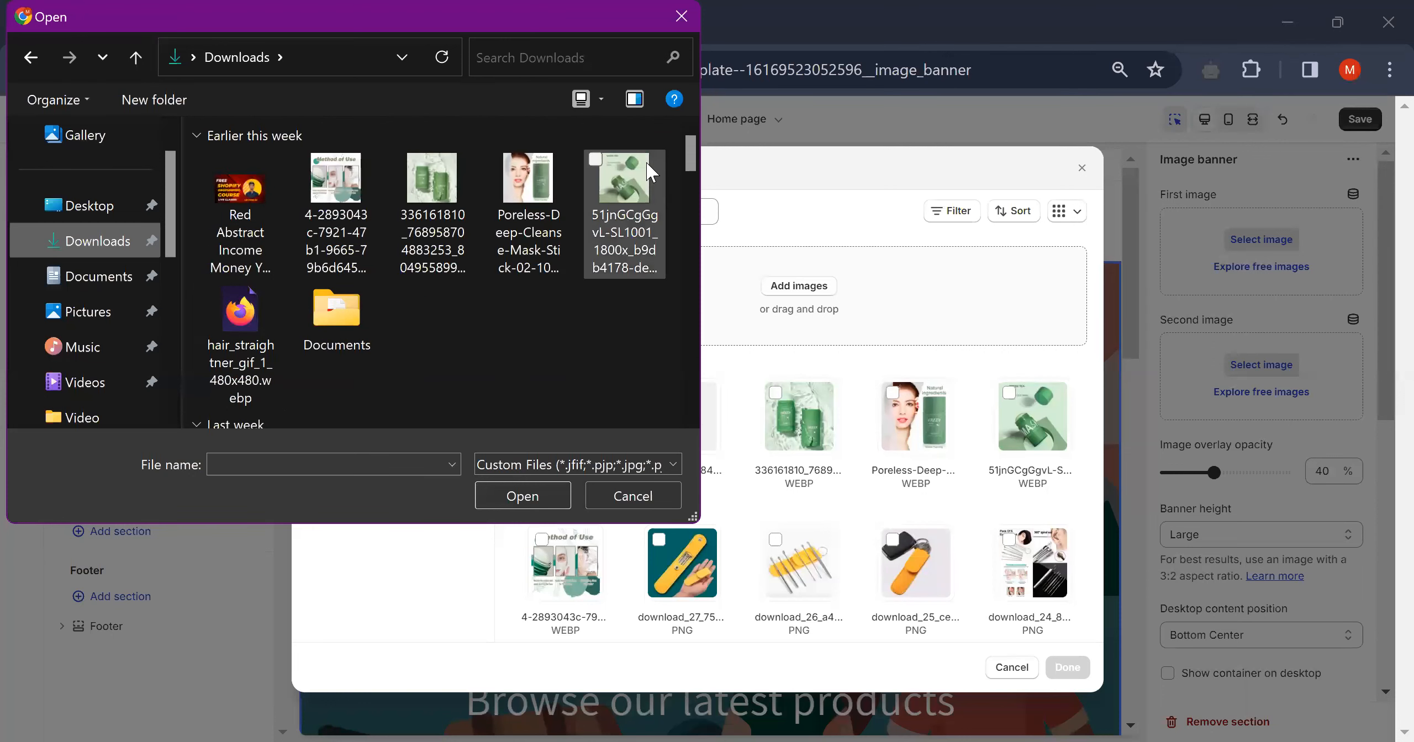
{"action": "left_click", "coordinate": [681, 17]}
{"action": "scroll", "coordinate": [800, 552], "scroll_direction": "down", "scroll_amount": 15}
- Set the banner's first image to Cream_Gradient_Beauty_Vlogger_Youtube_Banner
{"action": "scroll", "coordinate": [800, 554], "scroll_direction": "down", "scroll_amount": 10}
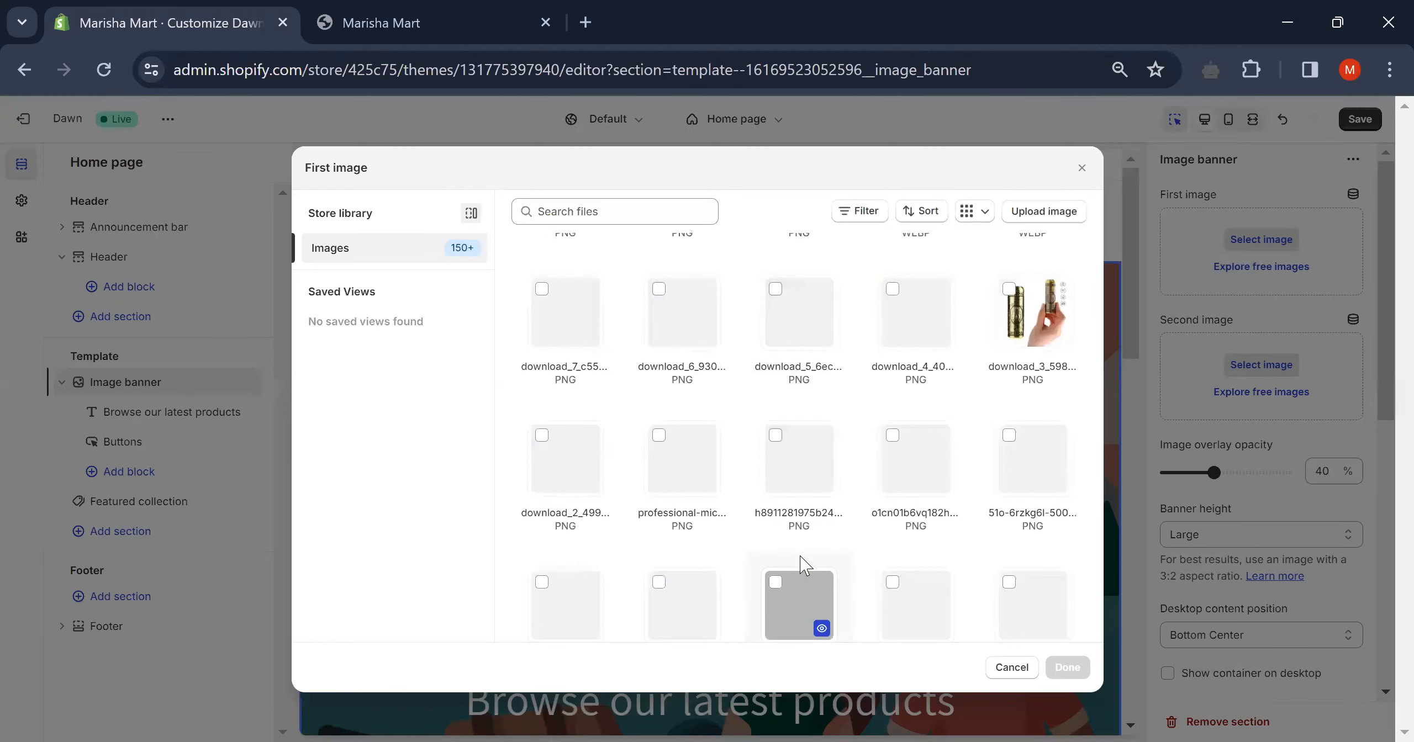
{"action": "scroll", "coordinate": [801, 557], "scroll_direction": "down", "scroll_amount": 5}
{"action": "left_click", "coordinate": [801, 557]}
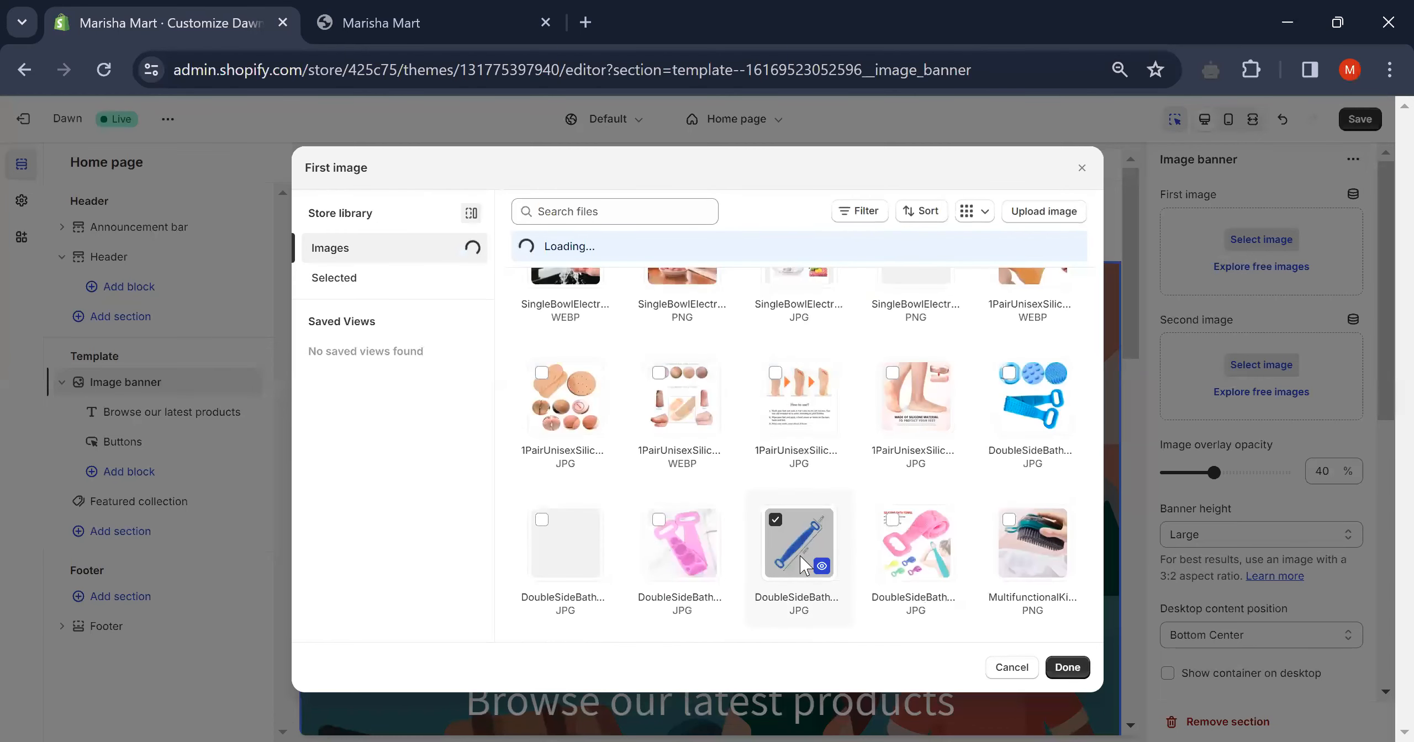
{"action": "scroll", "coordinate": [937, 494], "scroll_direction": "down", "scroll_amount": 10}
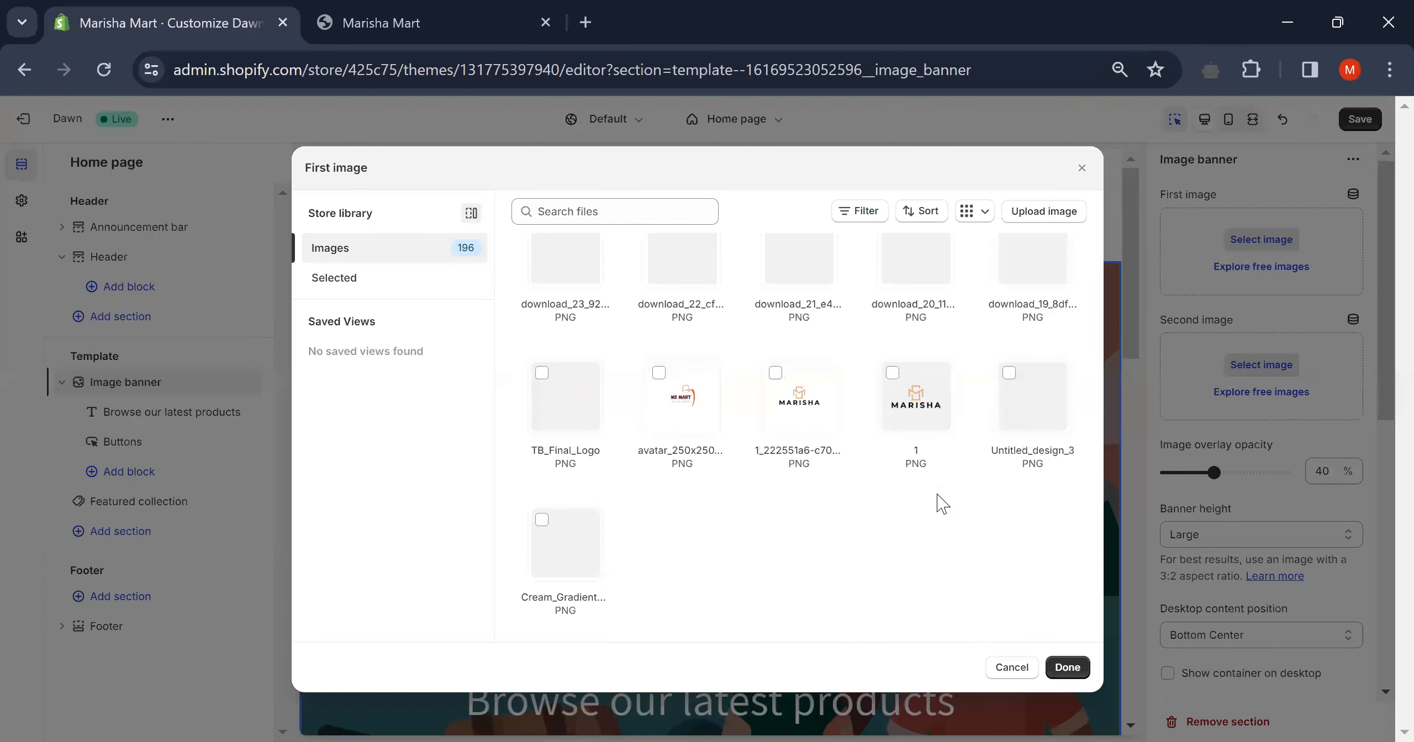
{"action": "left_click", "coordinate": [536, 521]}
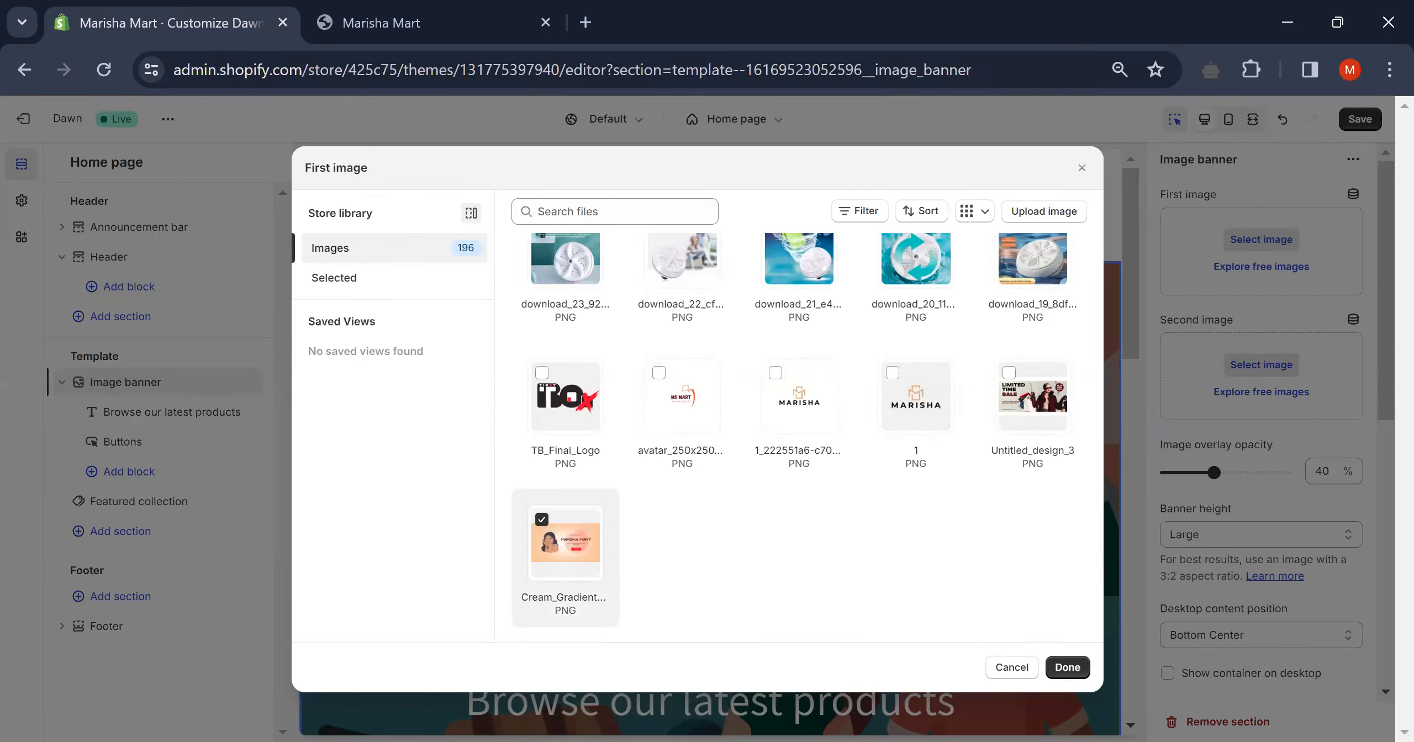
{"action": "left_click", "coordinate": [1067, 668]}
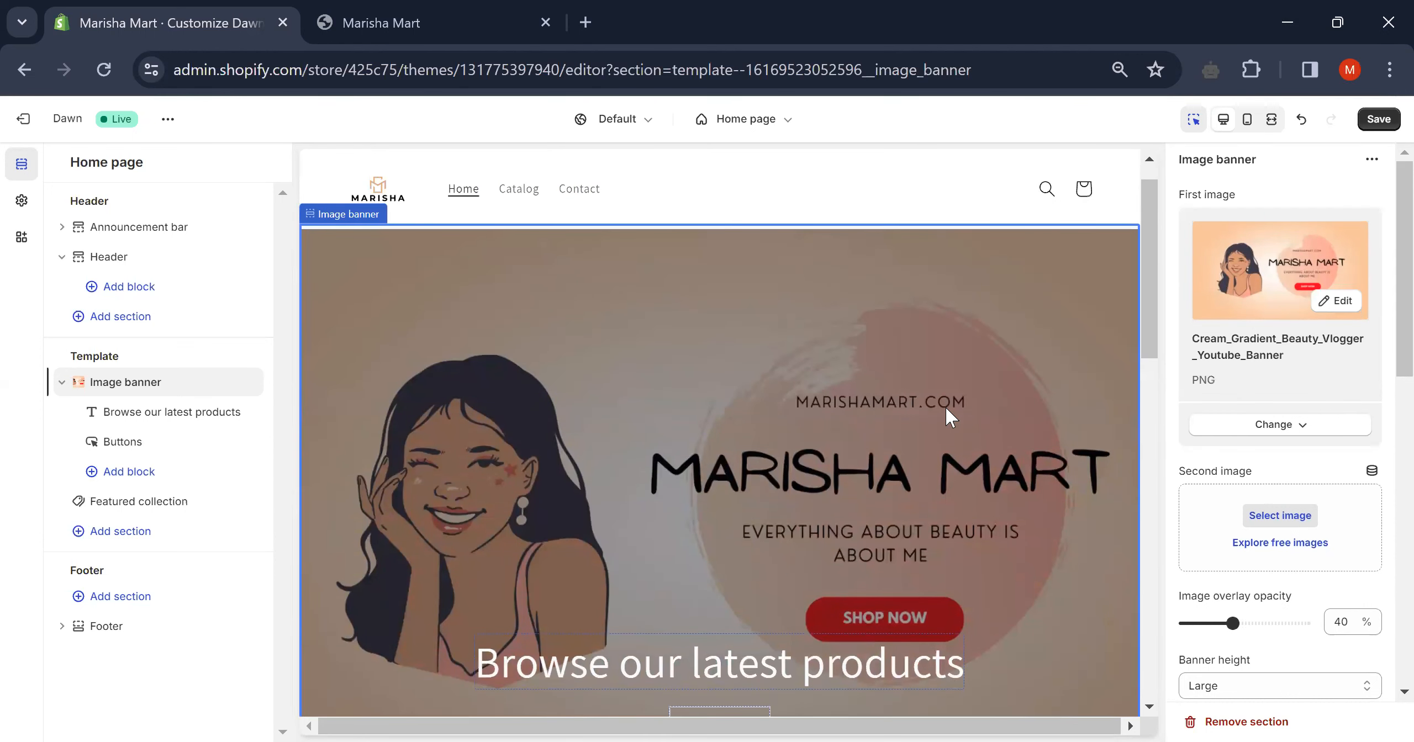
- Select the banner's 'Browse our latest products' heading in the preview to edit it
{"action": "scroll", "coordinate": [945, 406], "scroll_direction": "up", "scroll_amount": 1}
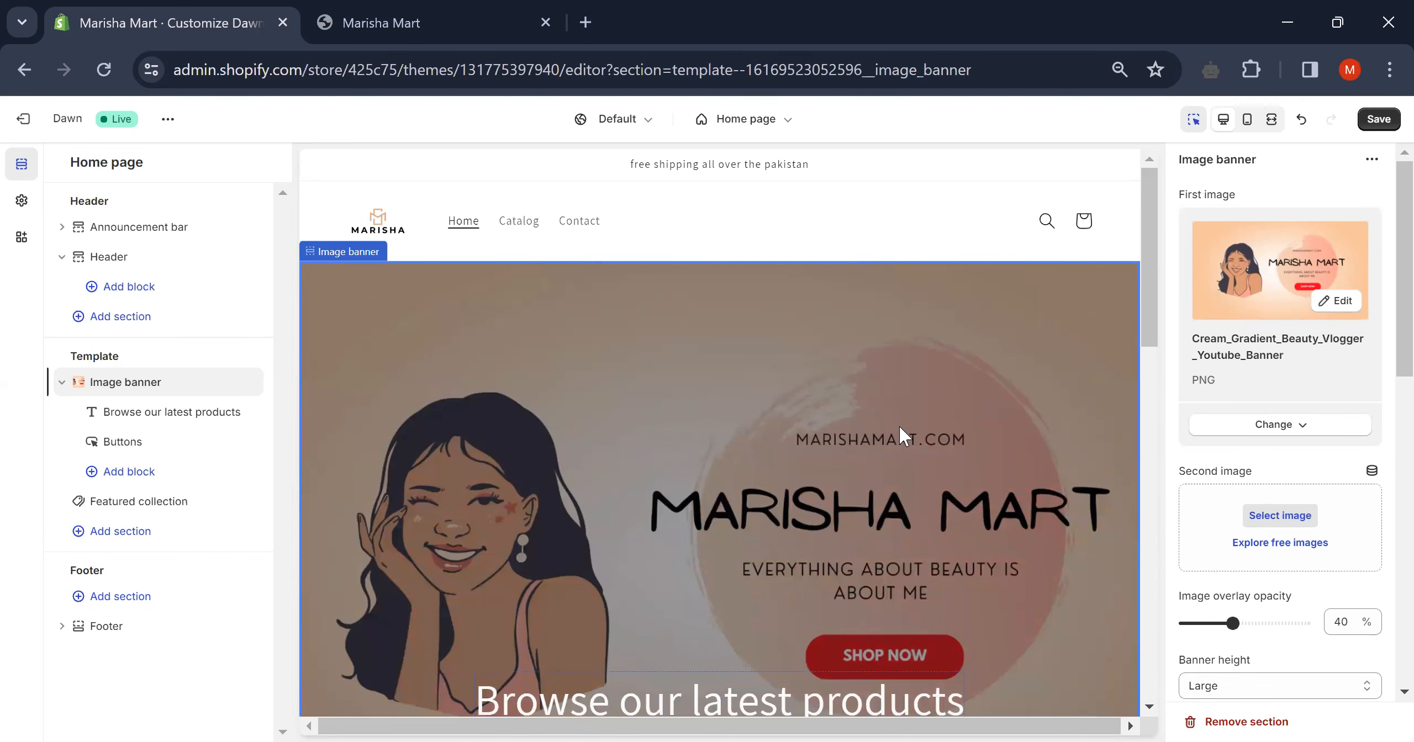
{"action": "scroll", "coordinate": [604, 391], "scroll_direction": "down", "scroll_amount": 5}
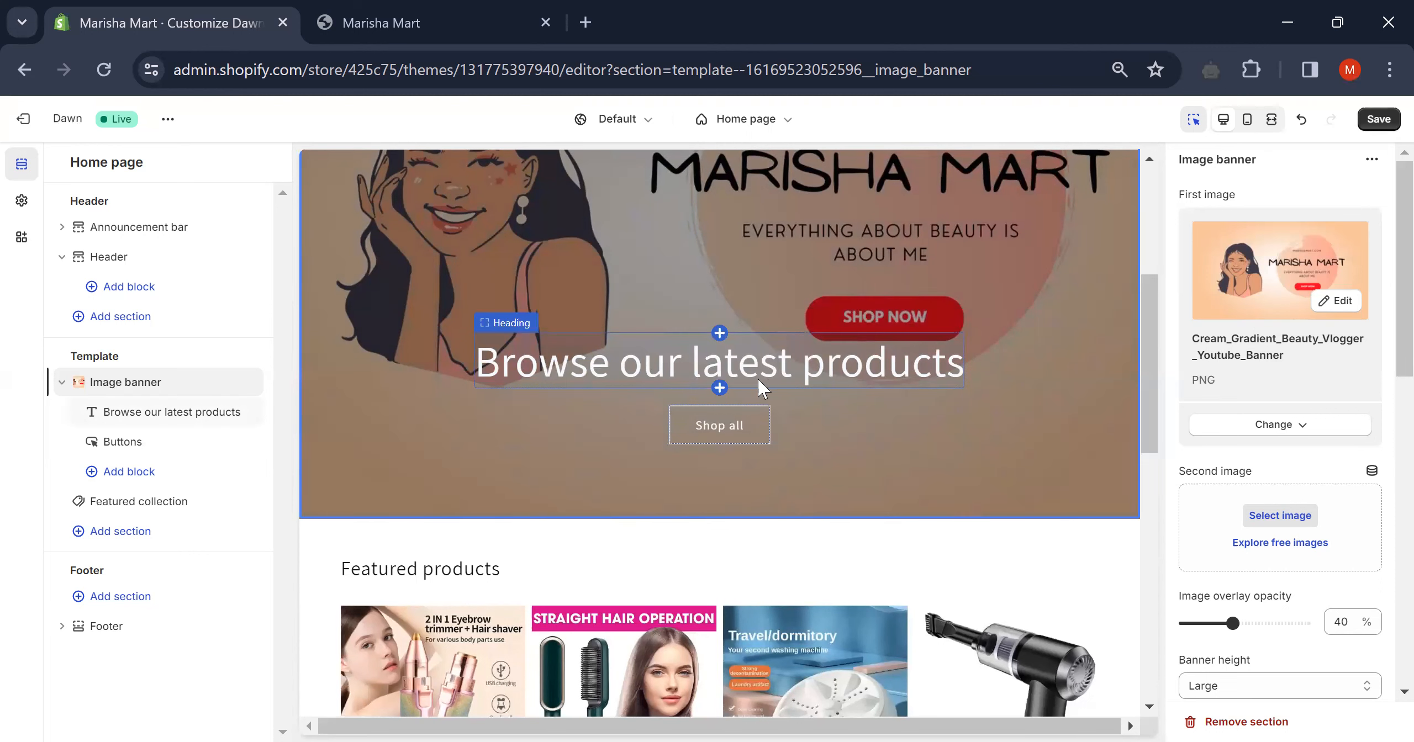
{"action": "scroll", "coordinate": [1316, 414], "scroll_direction": "down", "scroll_amount": 6}
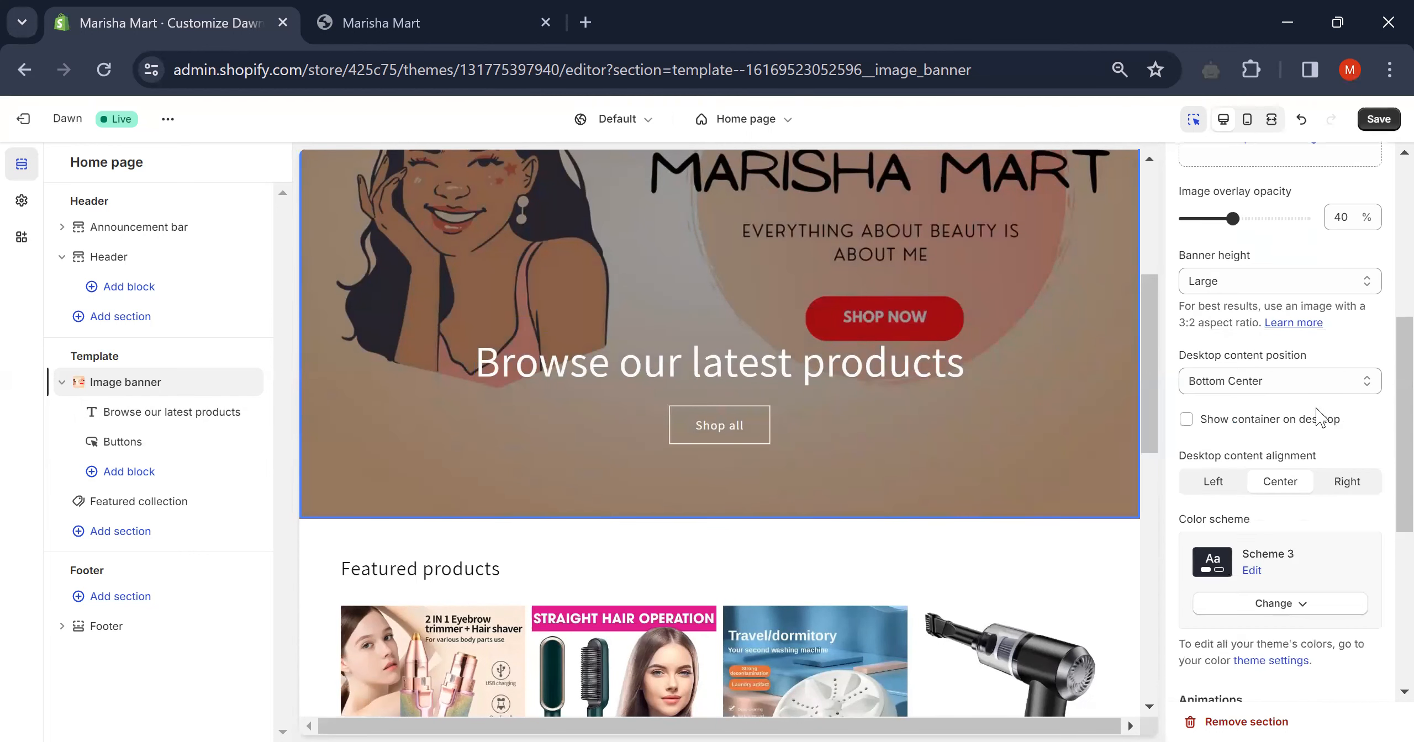
{"action": "scroll", "coordinate": [1285, 385], "scroll_direction": "down", "scroll_amount": 7}
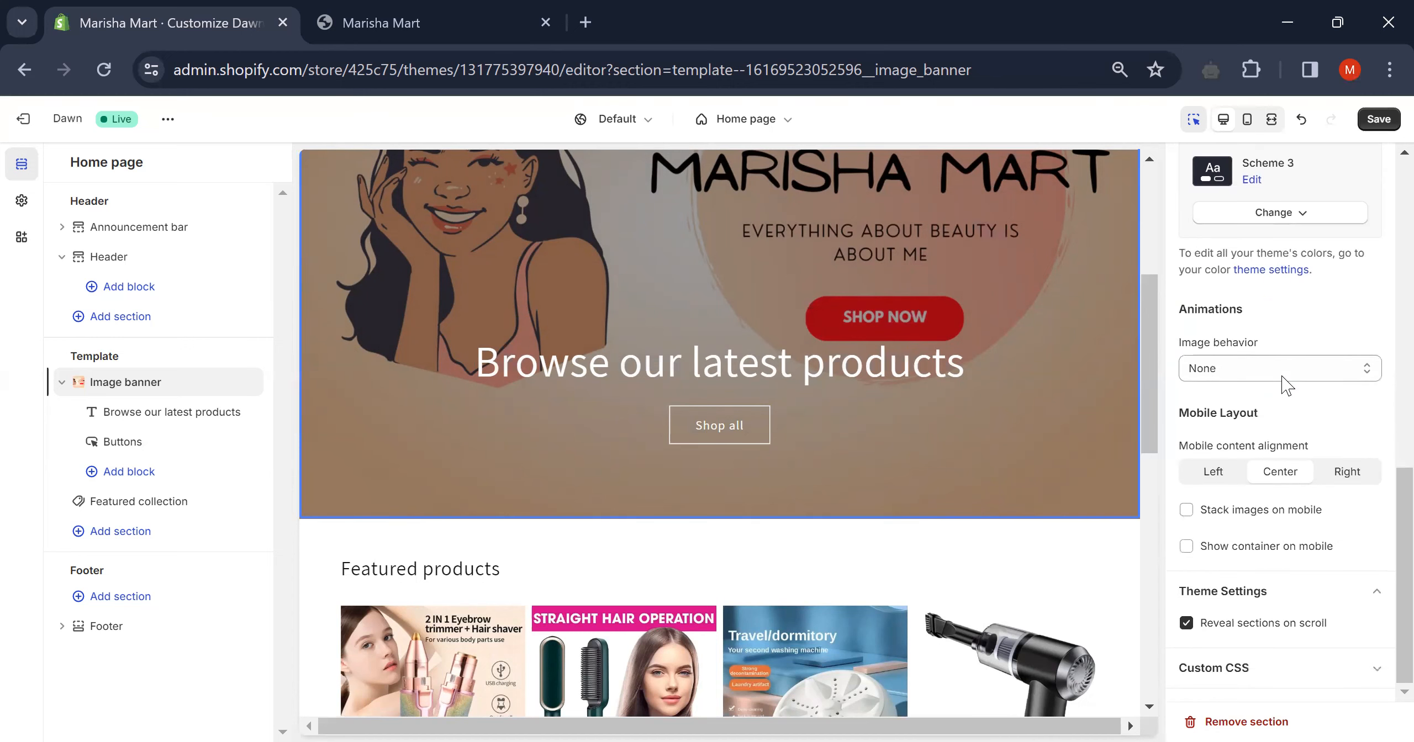
{"action": "scroll", "coordinate": [1284, 385], "scroll_direction": "up", "scroll_amount": 8}
{"action": "left_click", "coordinate": [884, 369]}
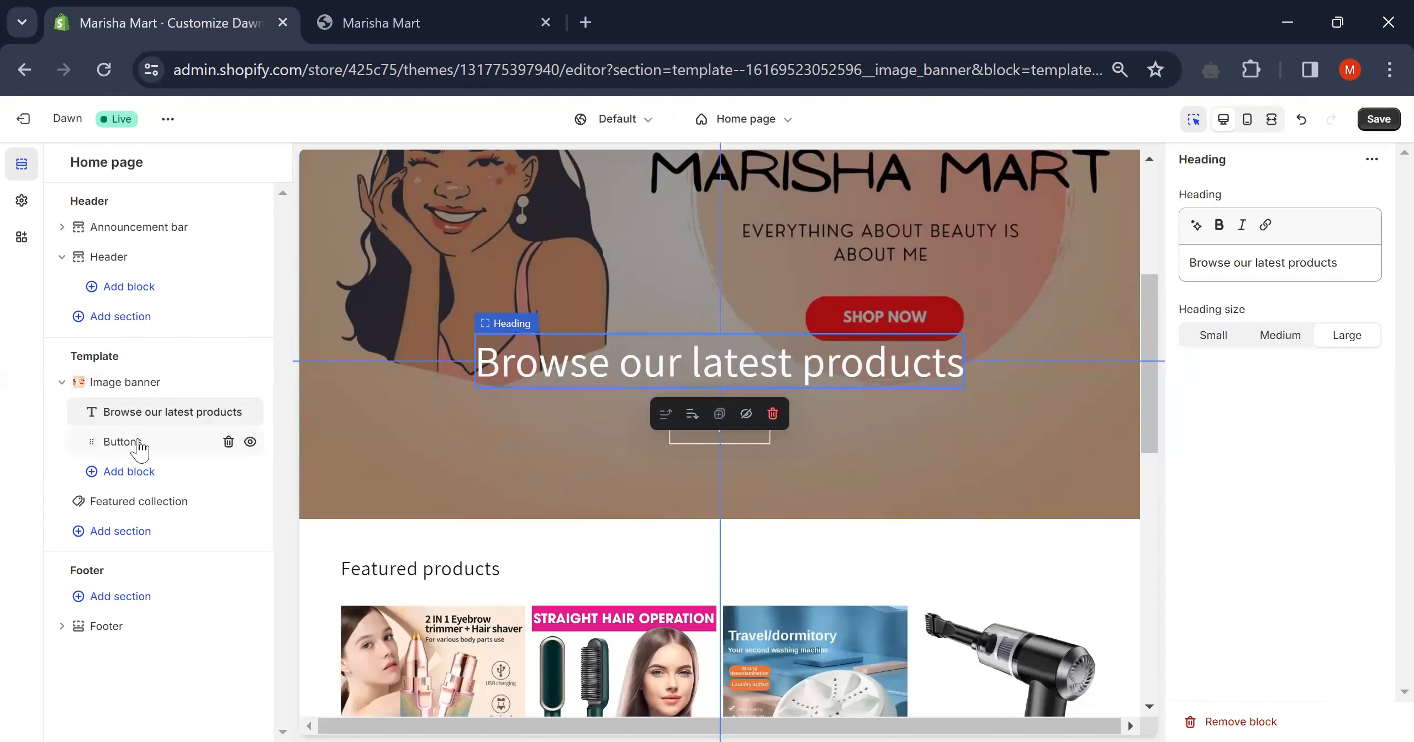
- Delete all of the banner heading text, then select the banner's Buttons block
{"action": "left_click", "coordinate": [1341, 264]}
{"action": "key", "text": "BackSpace"}
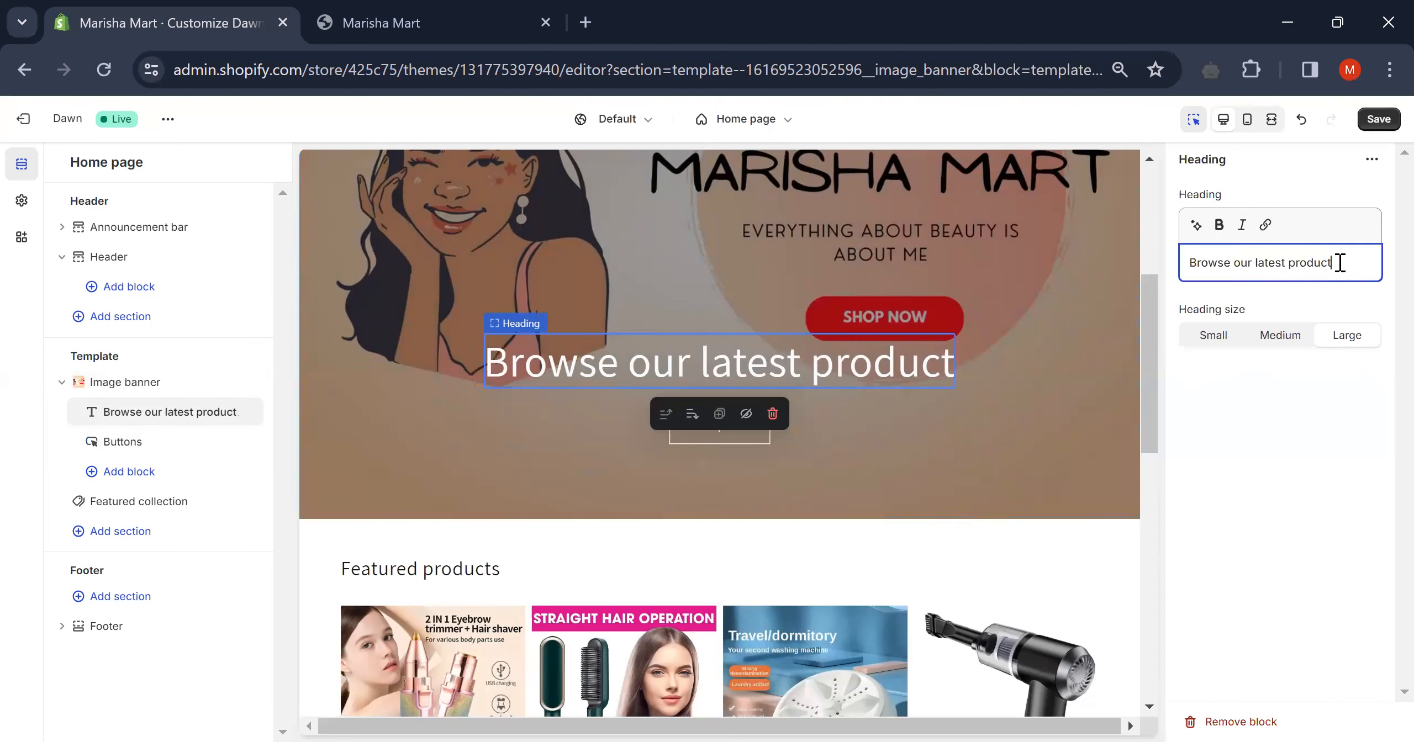
{"action": "key", "text": "ctrl+BackSpace"}
{"action": "key", "text": "ctrl+BackSpace"}
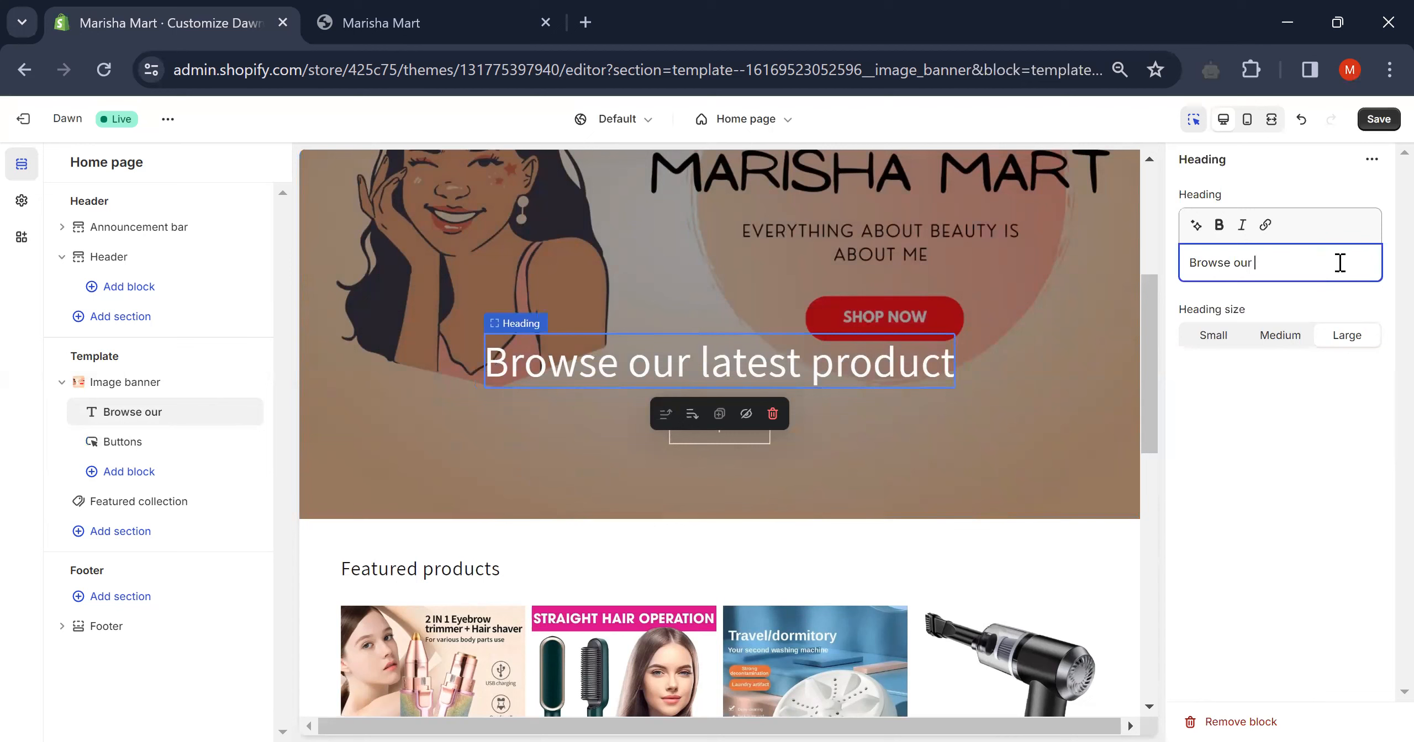
{"action": "key", "text": "ctrl+BackSpace"}
{"action": "key", "text": "ctrl+BackSpace"}
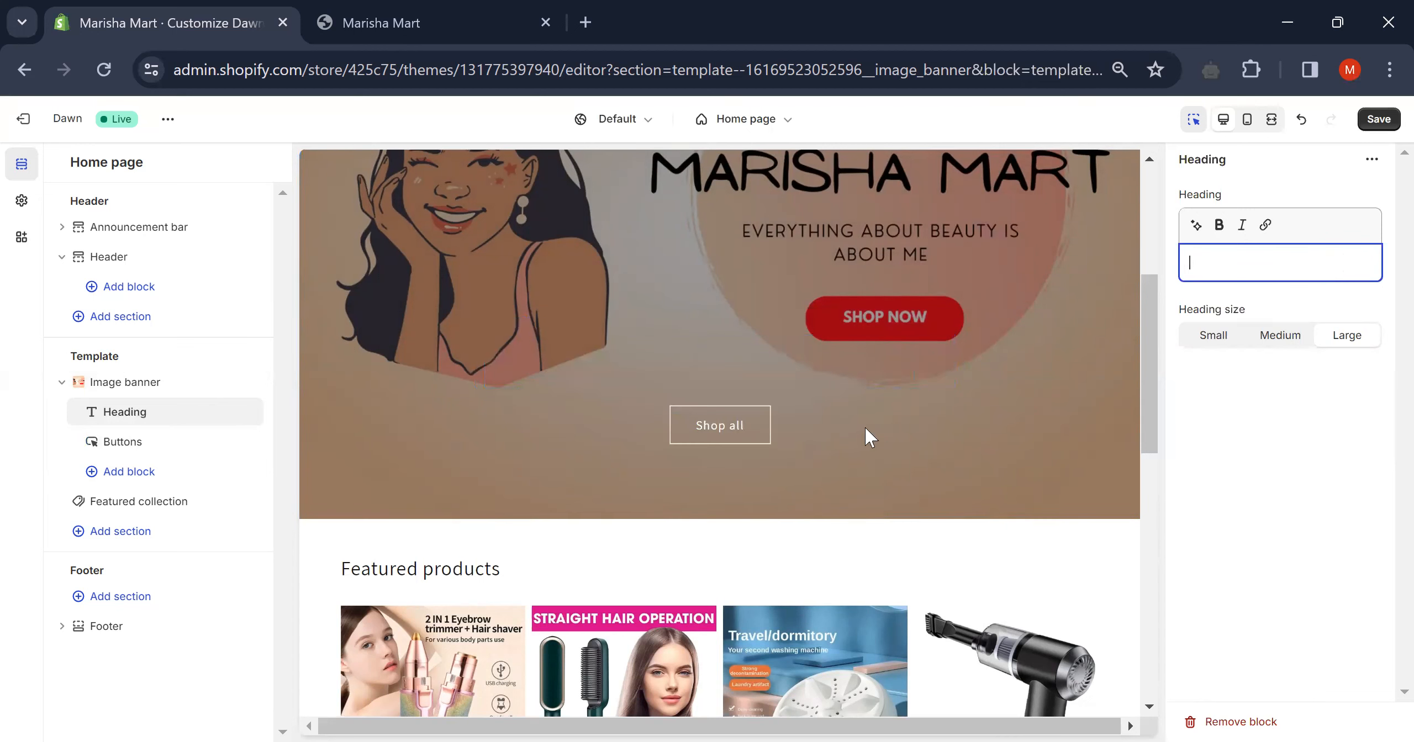
{"action": "left_click", "coordinate": [723, 421]}
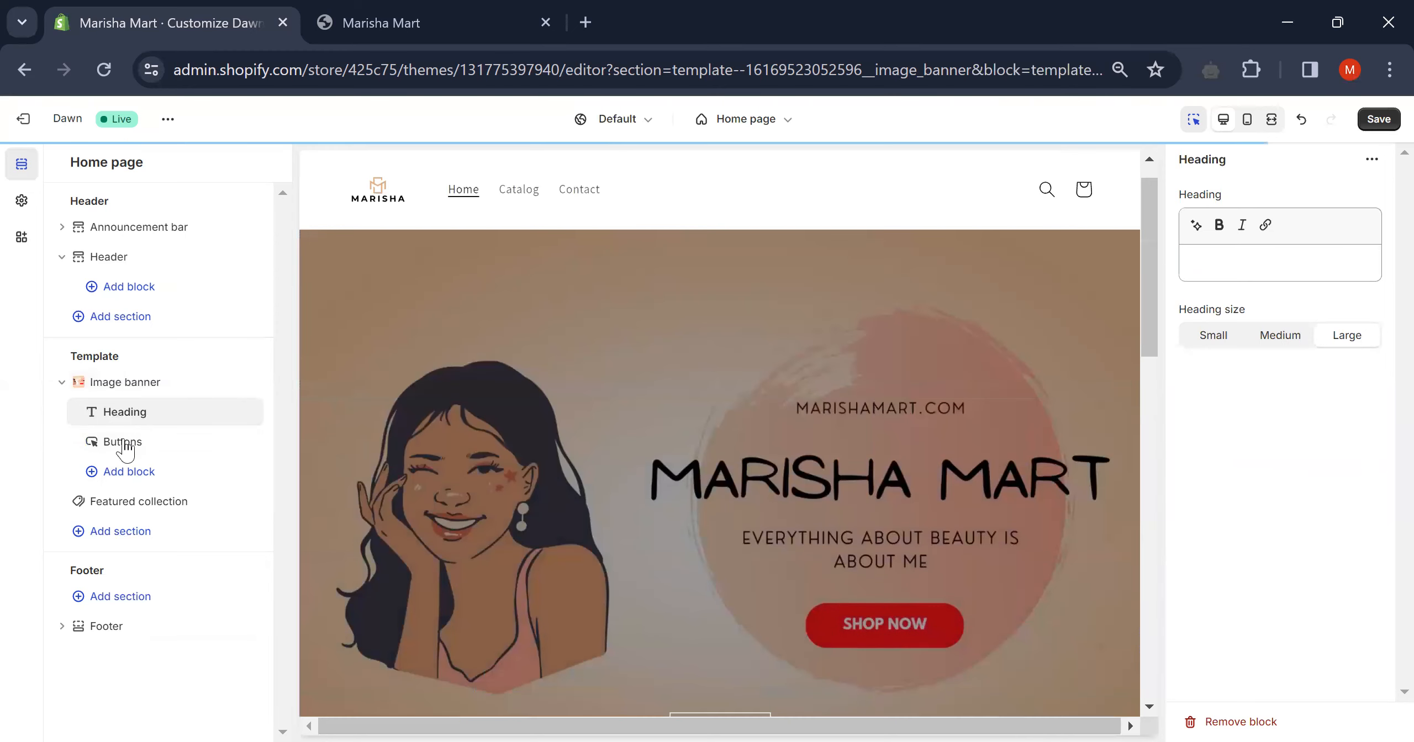
{"action": "left_click", "coordinate": [123, 442]}
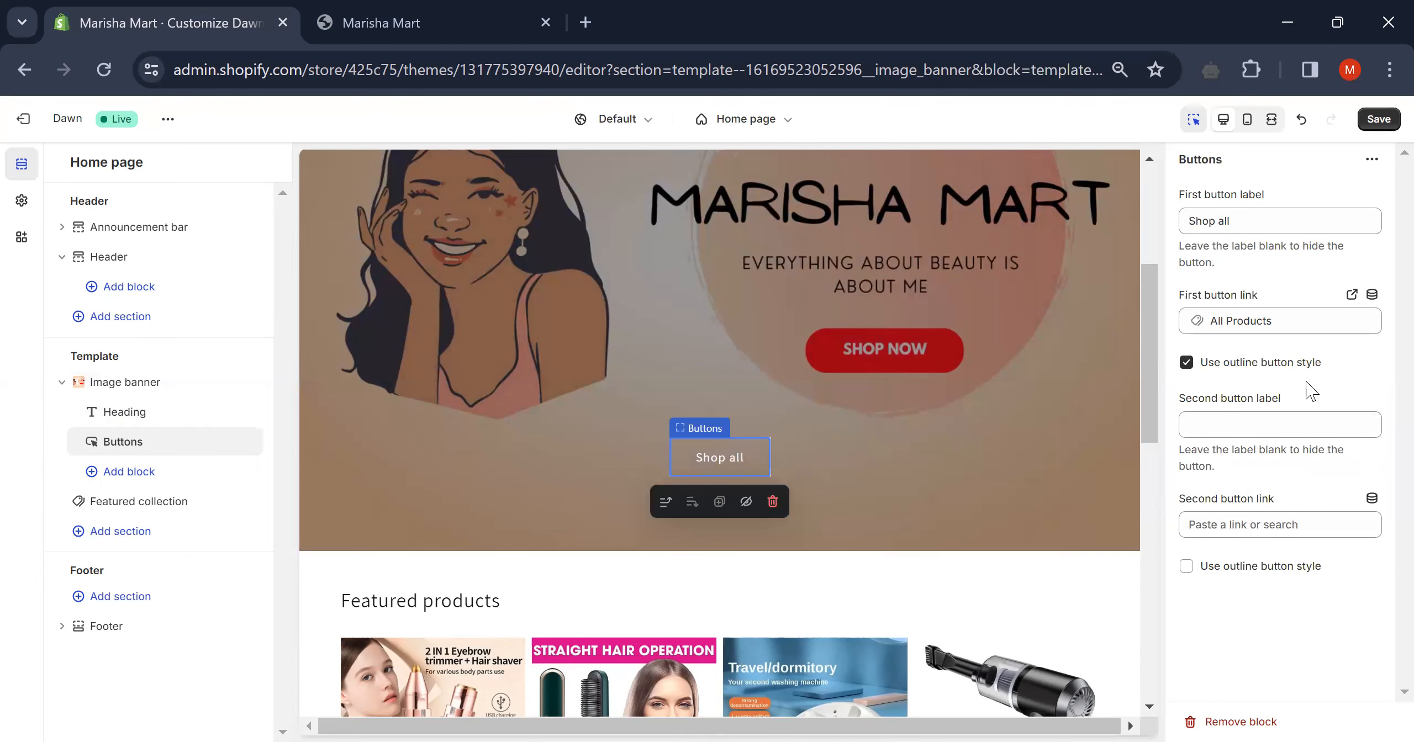
- Rename the first banner button to 'Shop Now' and give the second button outline style
{"action": "left_click", "coordinate": [1253, 220]}
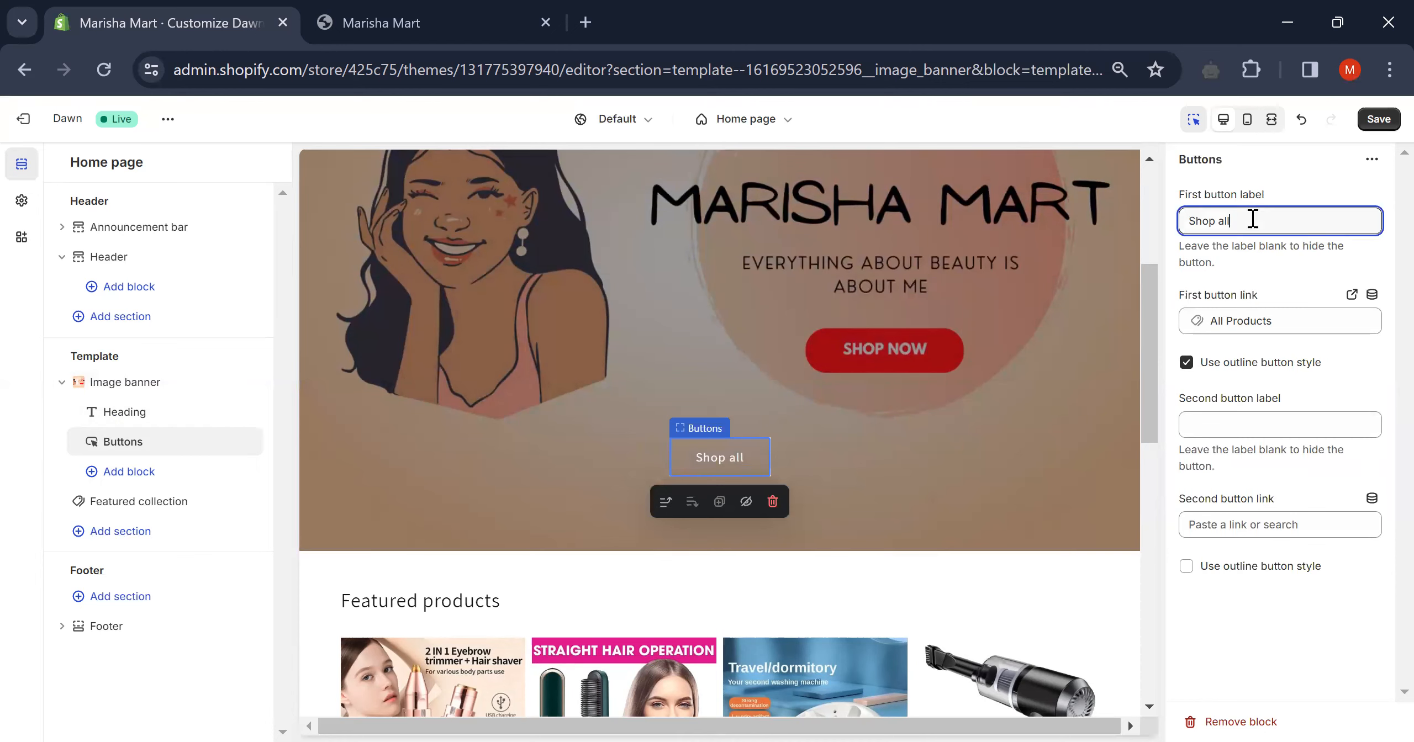
{"action": "key", "text": "BackSpace"}
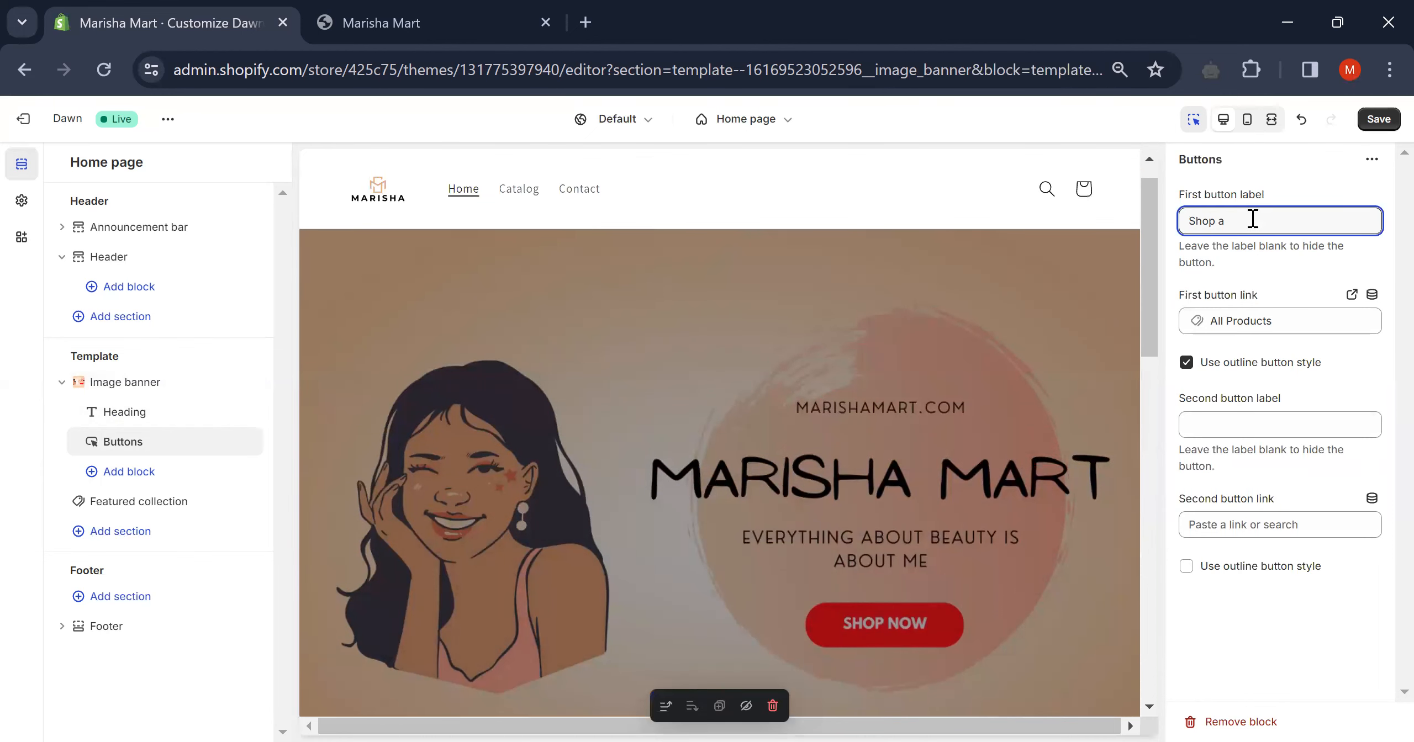
{"action": "scroll", "coordinate": [840, 439], "scroll_direction": "down", "scroll_amount": 5}
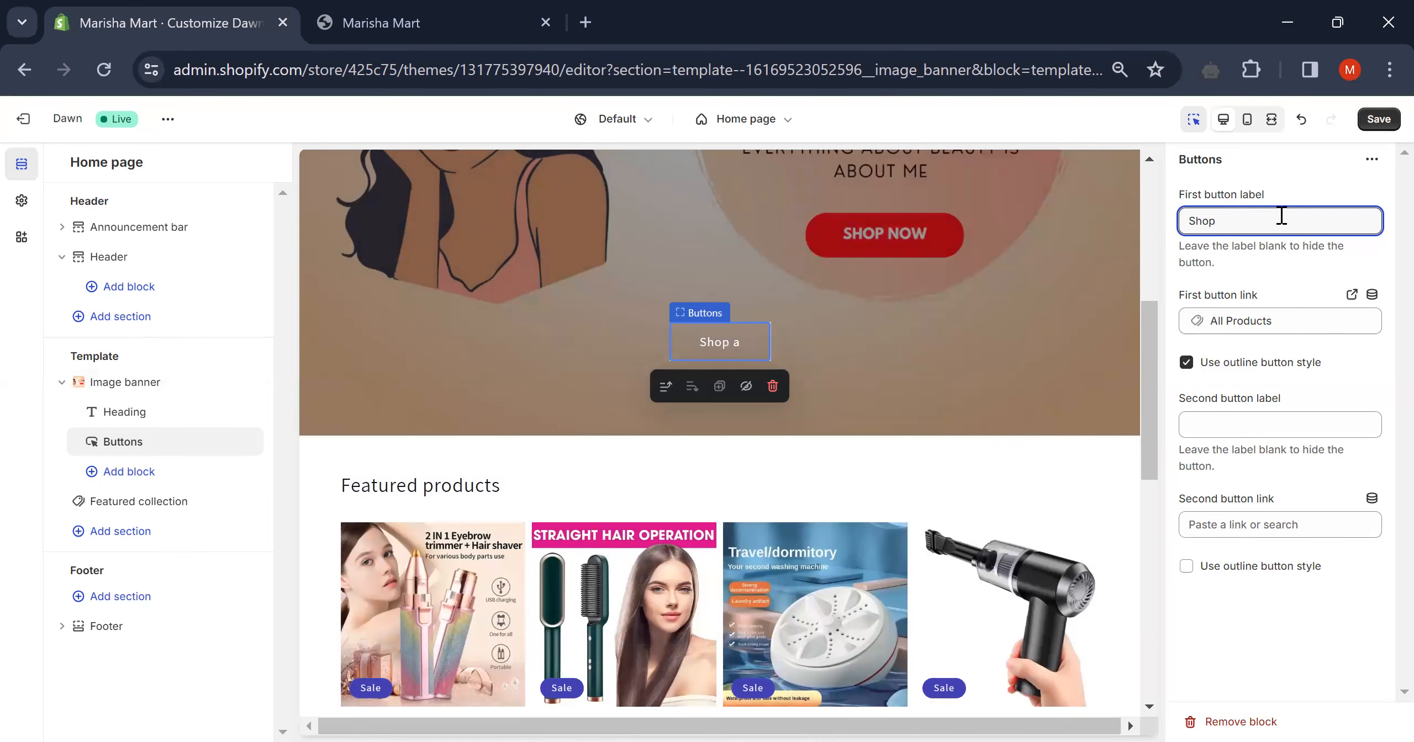
{"action": "type", "text": "Now"}
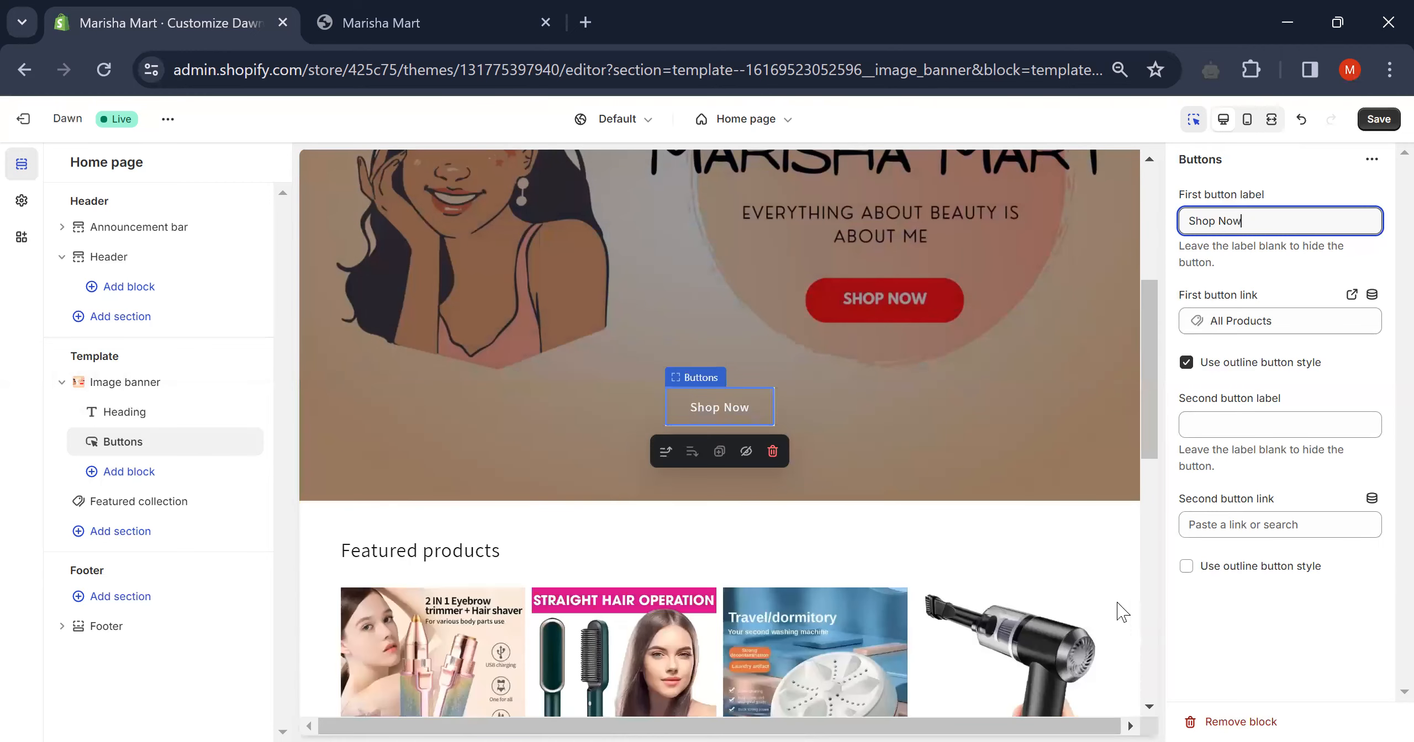
{"action": "left_click", "coordinate": [1186, 567]}
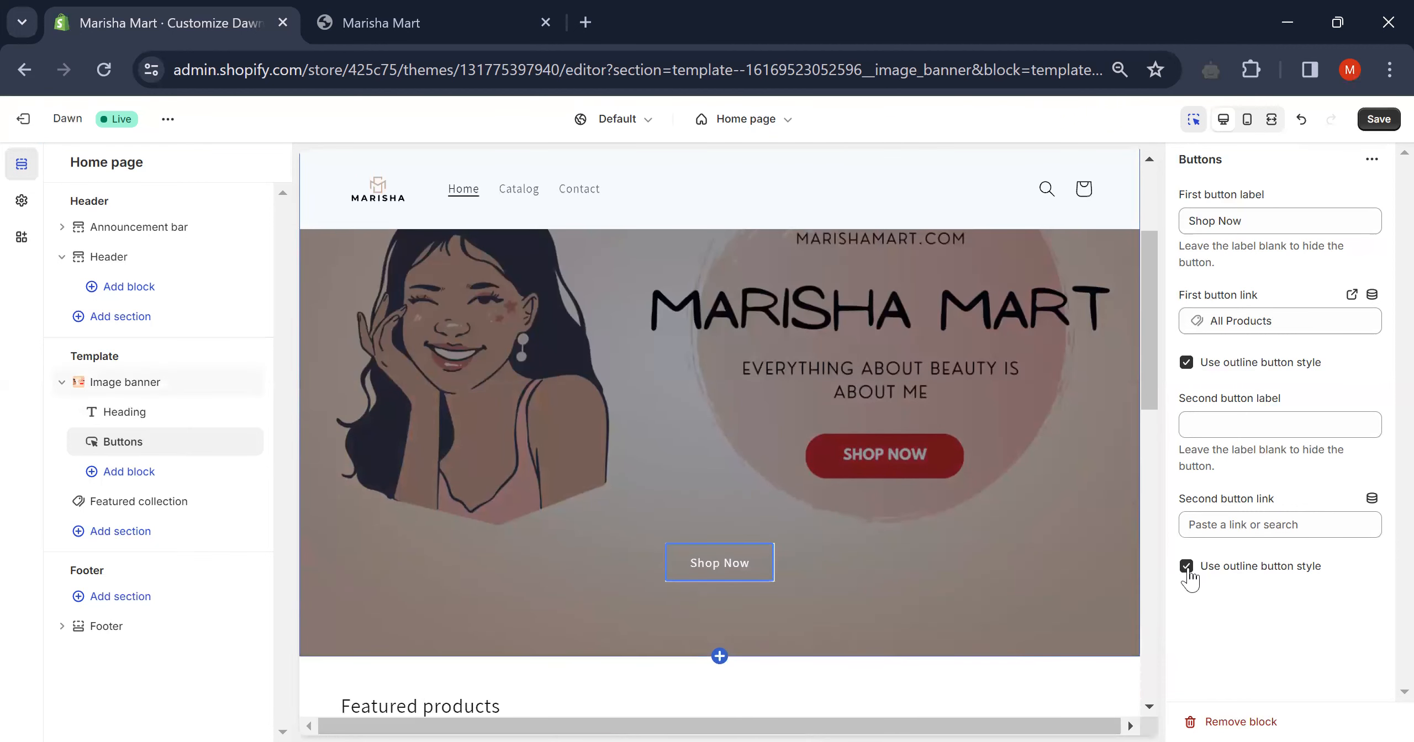
- Untick the second button's outline style so only 'Shop Now' stays outlined, then open the Buttons options menu
{"action": "left_click", "coordinate": [1187, 568]}
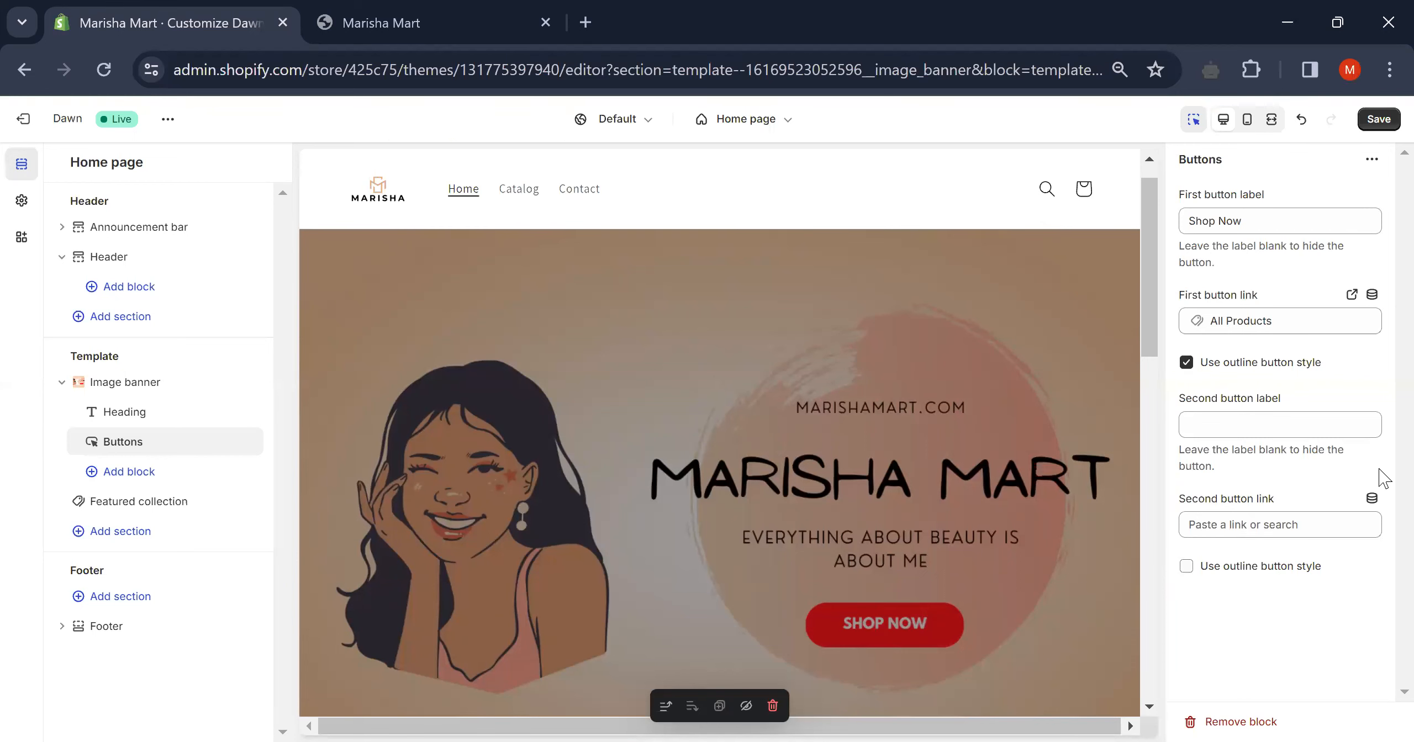
{"action": "scroll", "coordinate": [1086, 591], "scroll_direction": "down", "scroll_amount": 4}
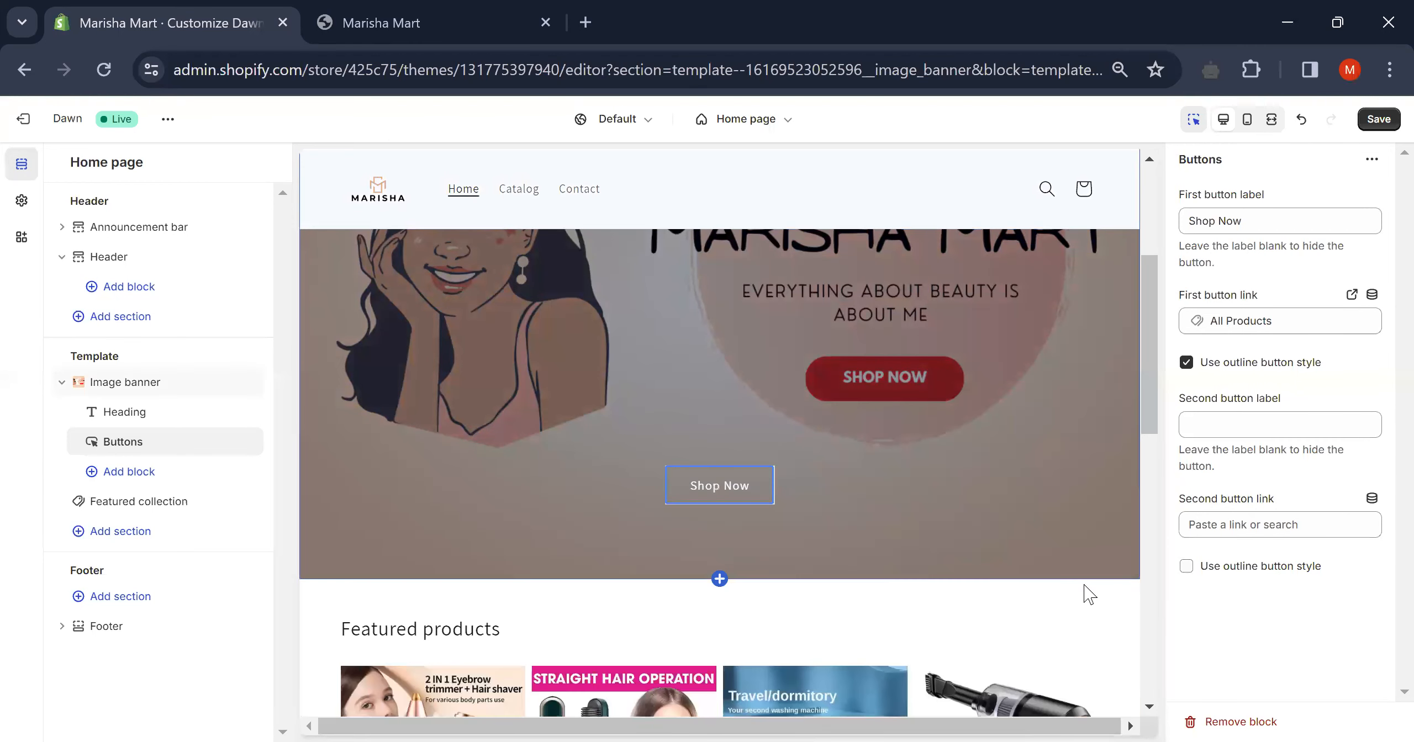
{"action": "scroll", "coordinate": [795, 354], "scroll_direction": "down", "scroll_amount": 7}
{"action": "scroll", "coordinate": [796, 354], "scroll_direction": "up", "scroll_amount": 6}
{"action": "mouse_move", "coordinate": [712, 454]}
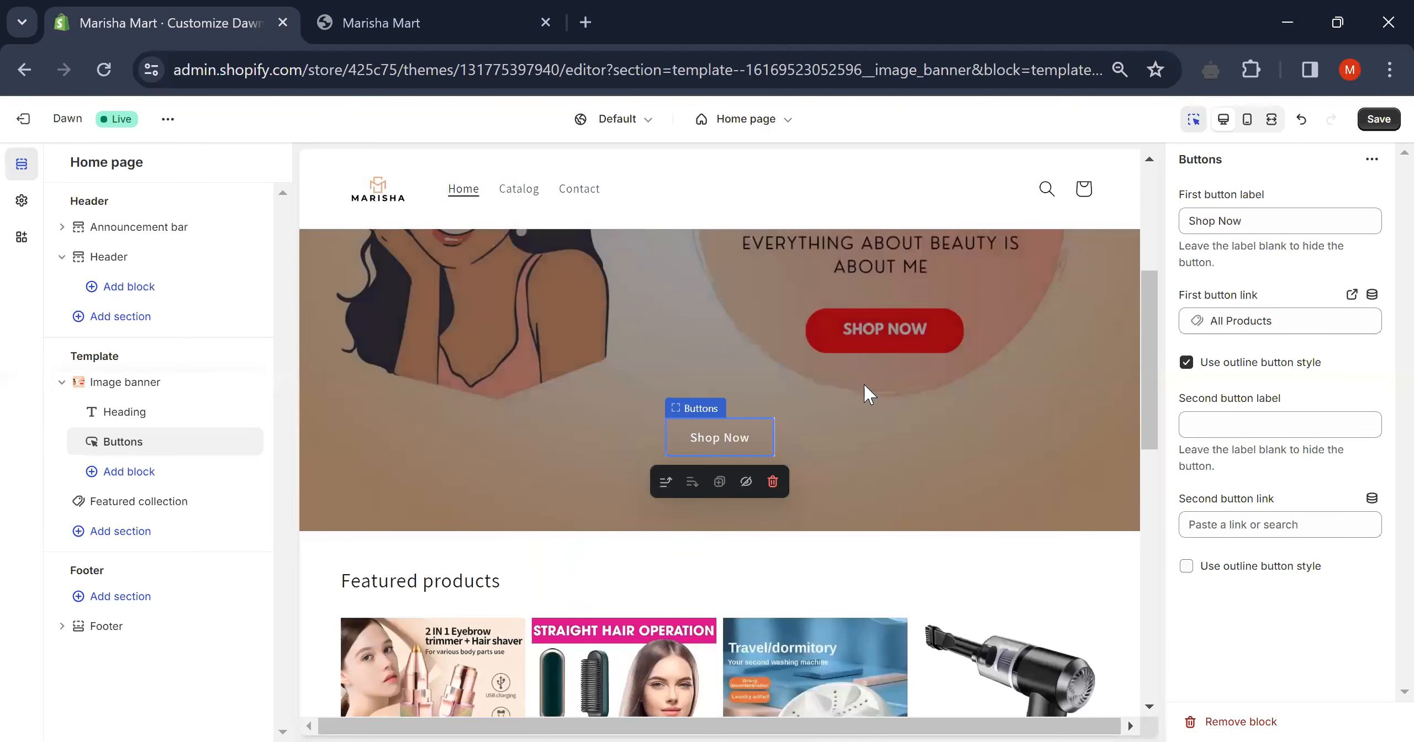
{"action": "scroll", "coordinate": [864, 382], "scroll_direction": "up", "scroll_amount": 4}
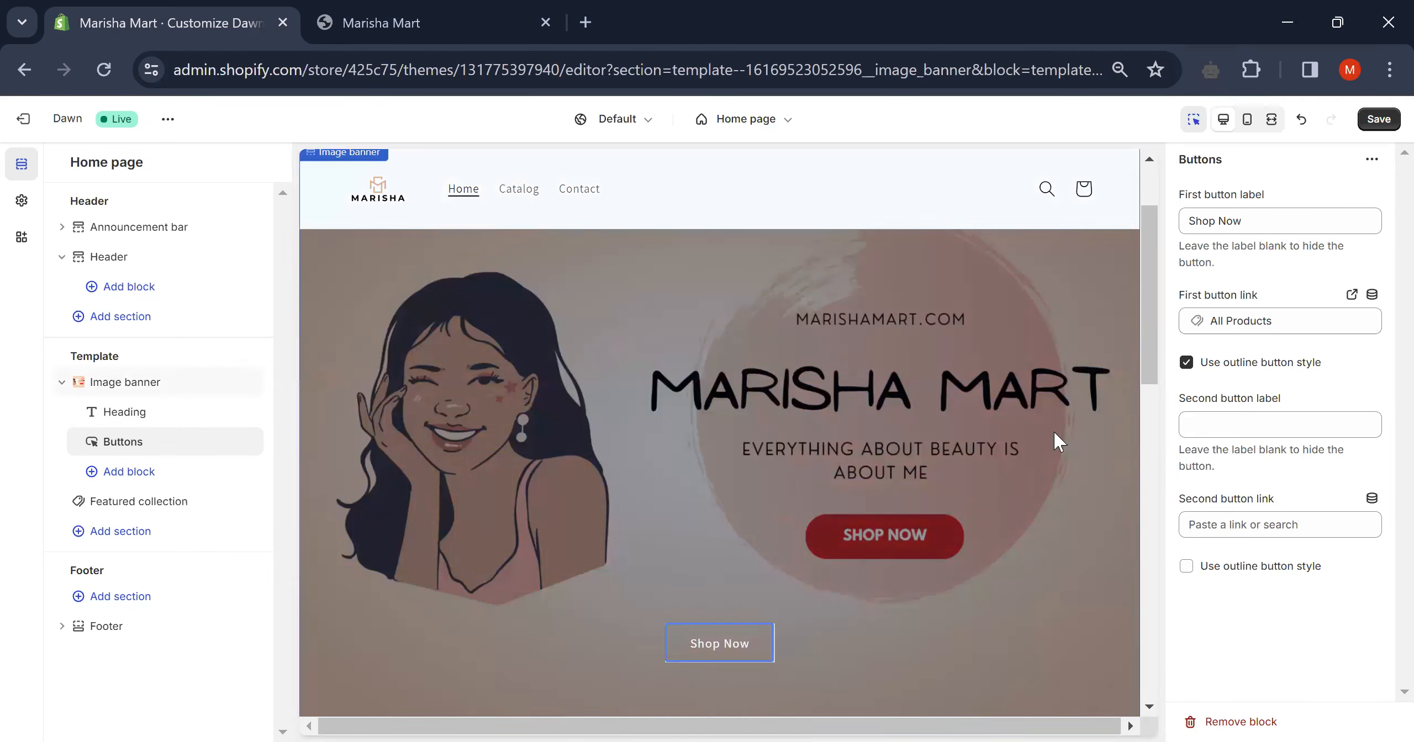
{"action": "scroll", "coordinate": [844, 484], "scroll_direction": "down", "scroll_amount": 3}
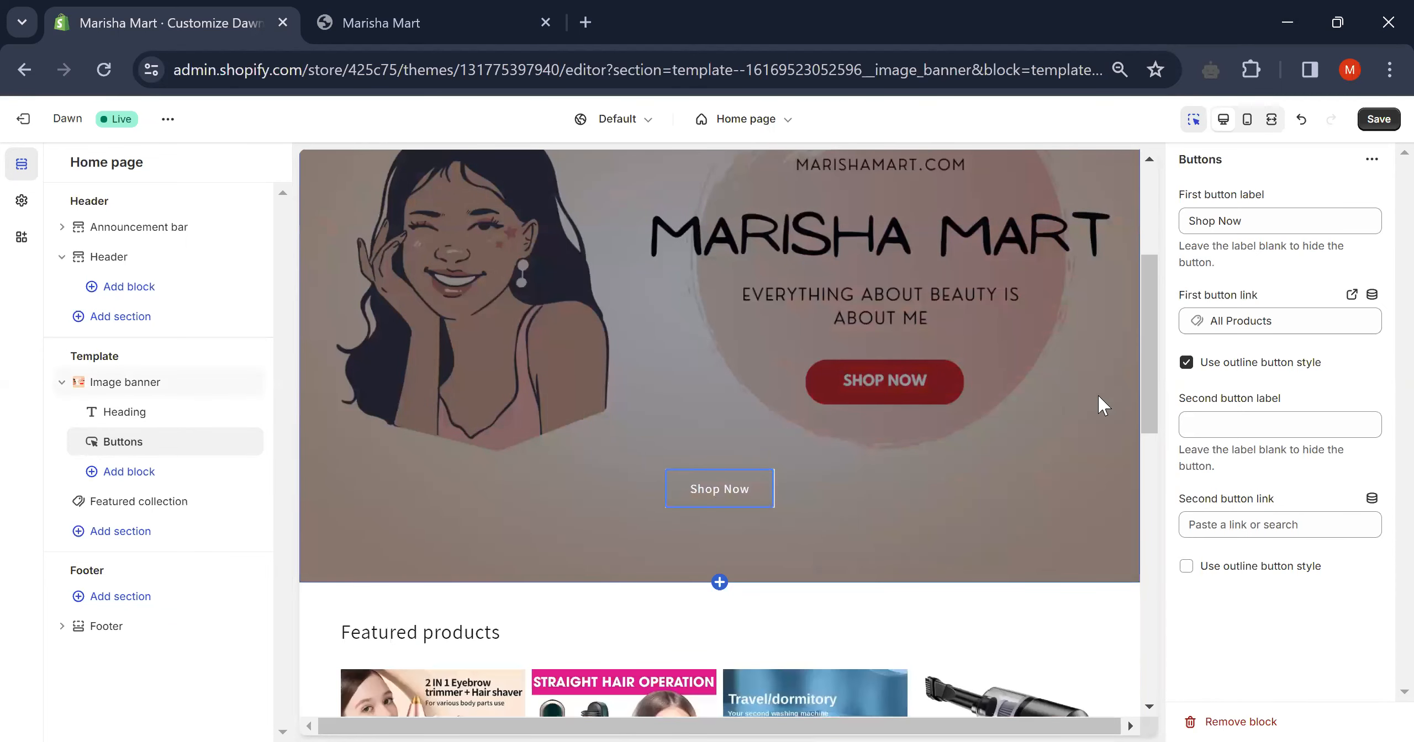
{"action": "left_click", "coordinate": [1372, 160]}
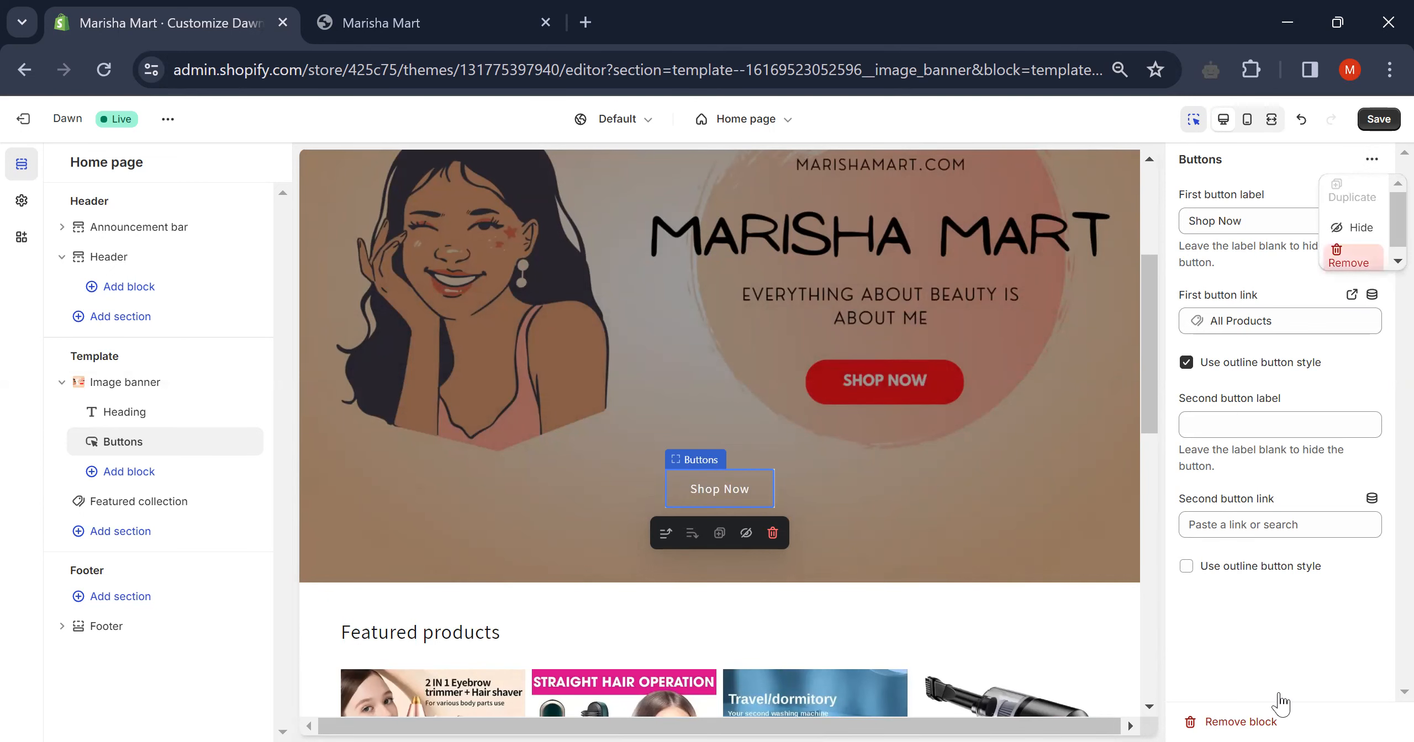
- Remove the Buttons block from the image banner, leaving only its Heading block
{"action": "left_click", "coordinate": [1265, 721]}
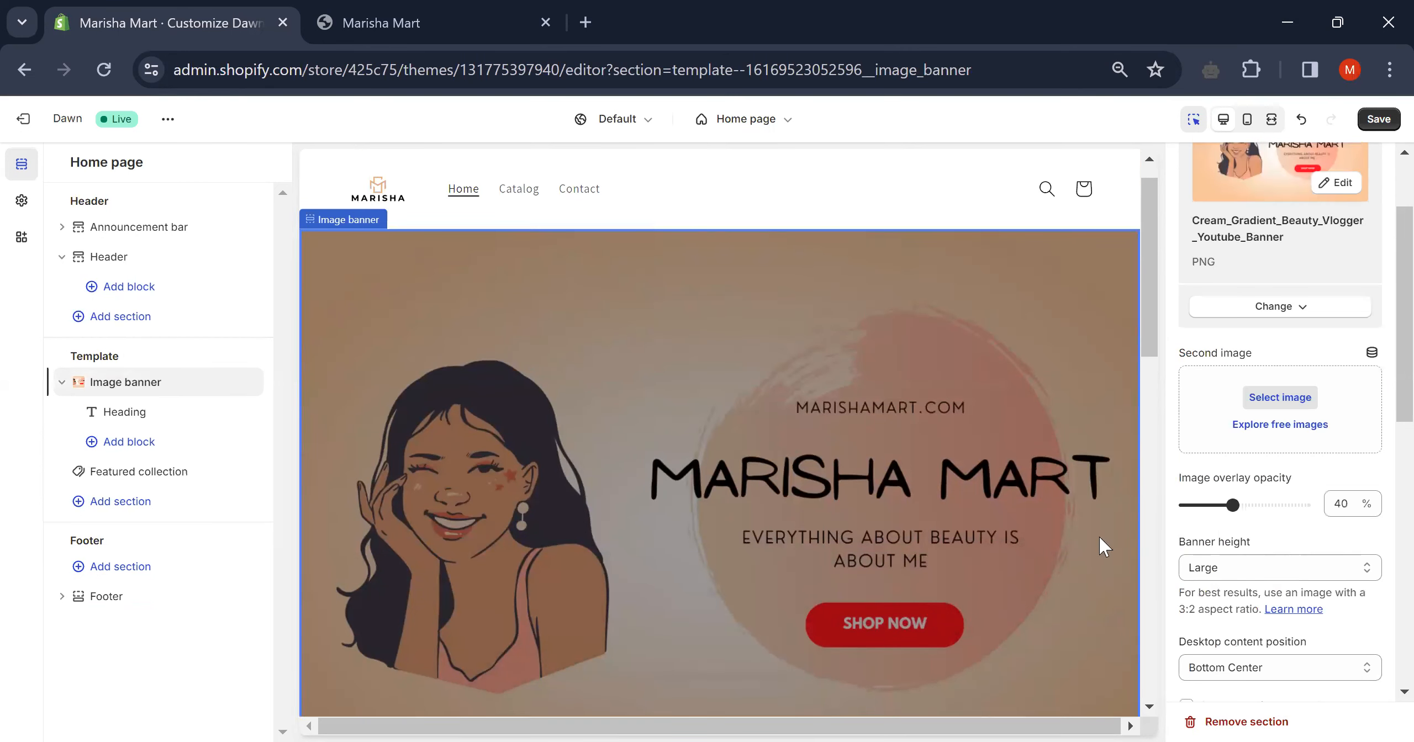
{"action": "scroll", "coordinate": [967, 532], "scroll_direction": "down", "scroll_amount": 5}
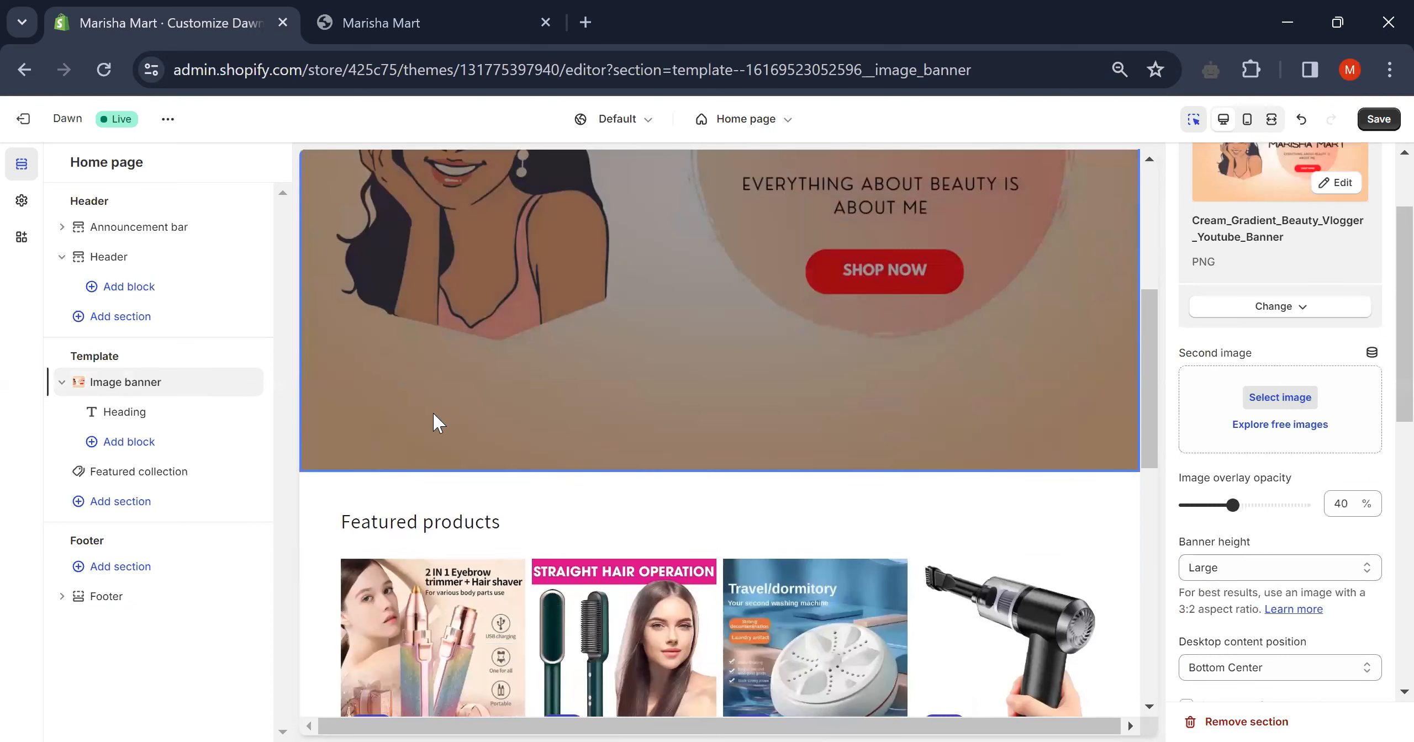
{"action": "left_click", "coordinate": [144, 411]}
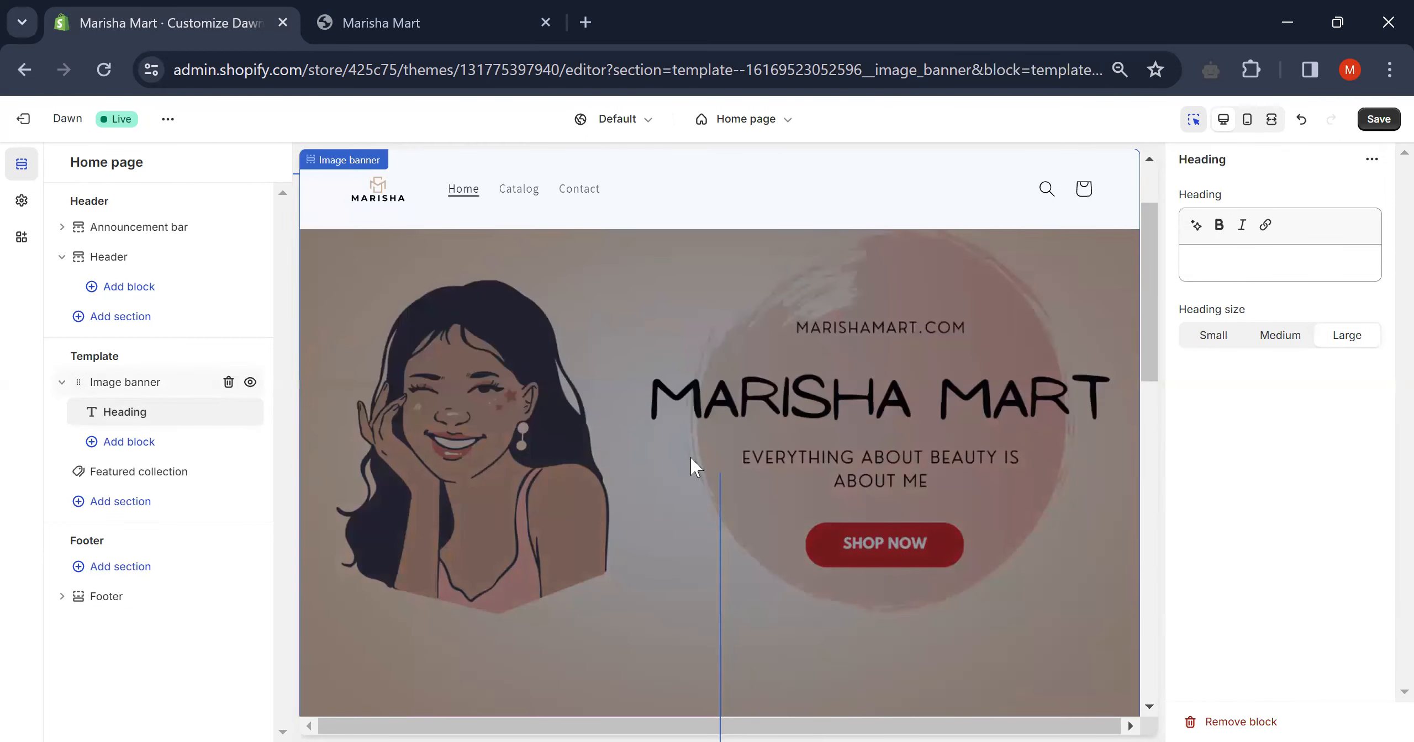
- Review the Image banner section settings: 40% overlay opacity, Large height, Bottom Center content position
{"action": "left_click", "coordinate": [690, 464]}
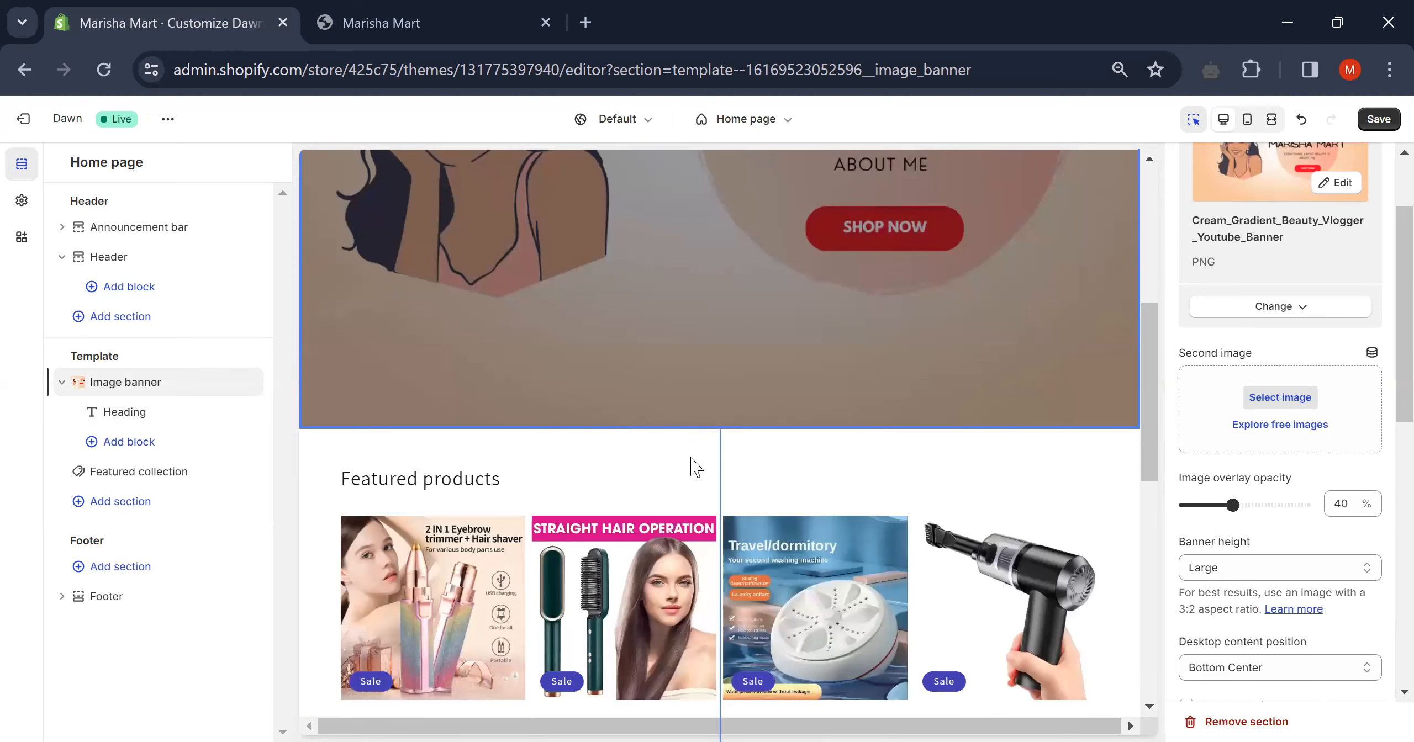
{"action": "scroll", "coordinate": [839, 349], "scroll_direction": "down", "scroll_amount": 5}
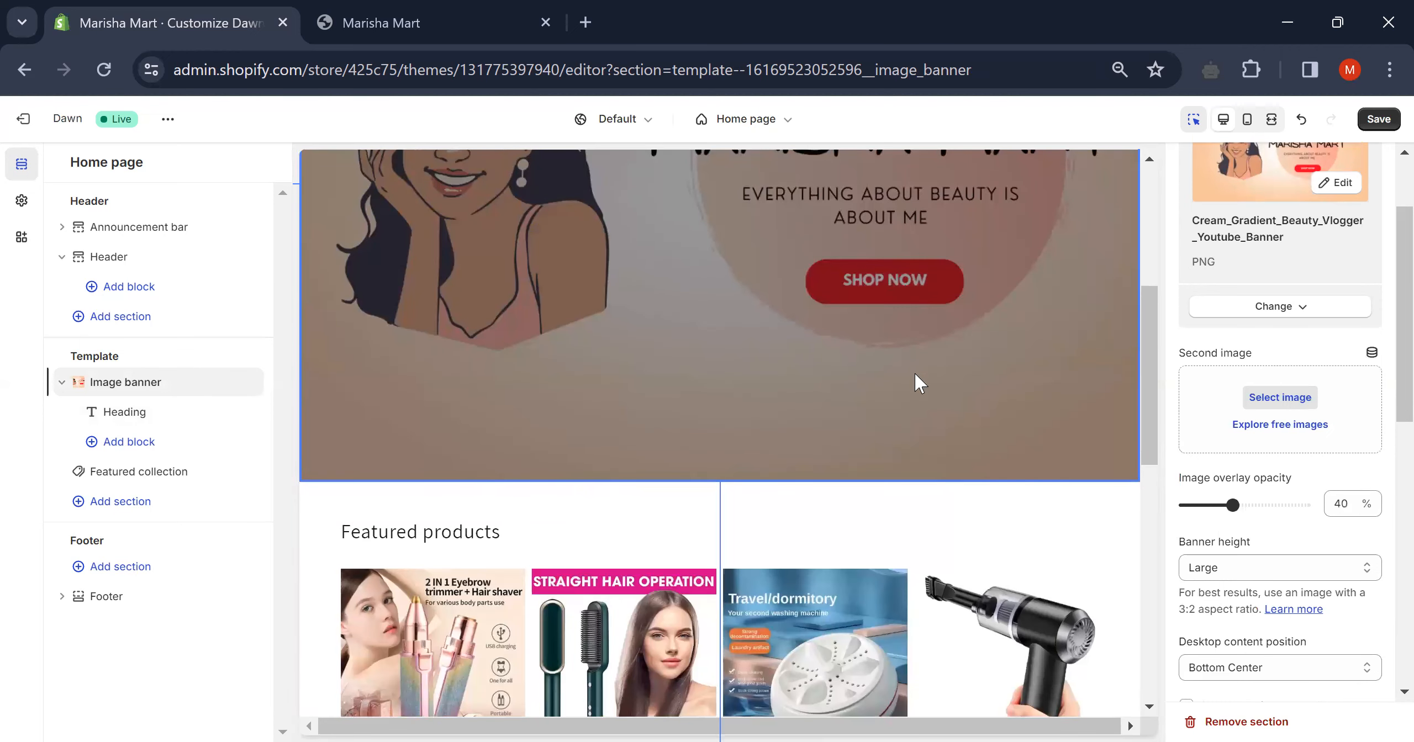
{"action": "scroll", "coordinate": [795, 311], "scroll_direction": "up", "scroll_amount": 5}
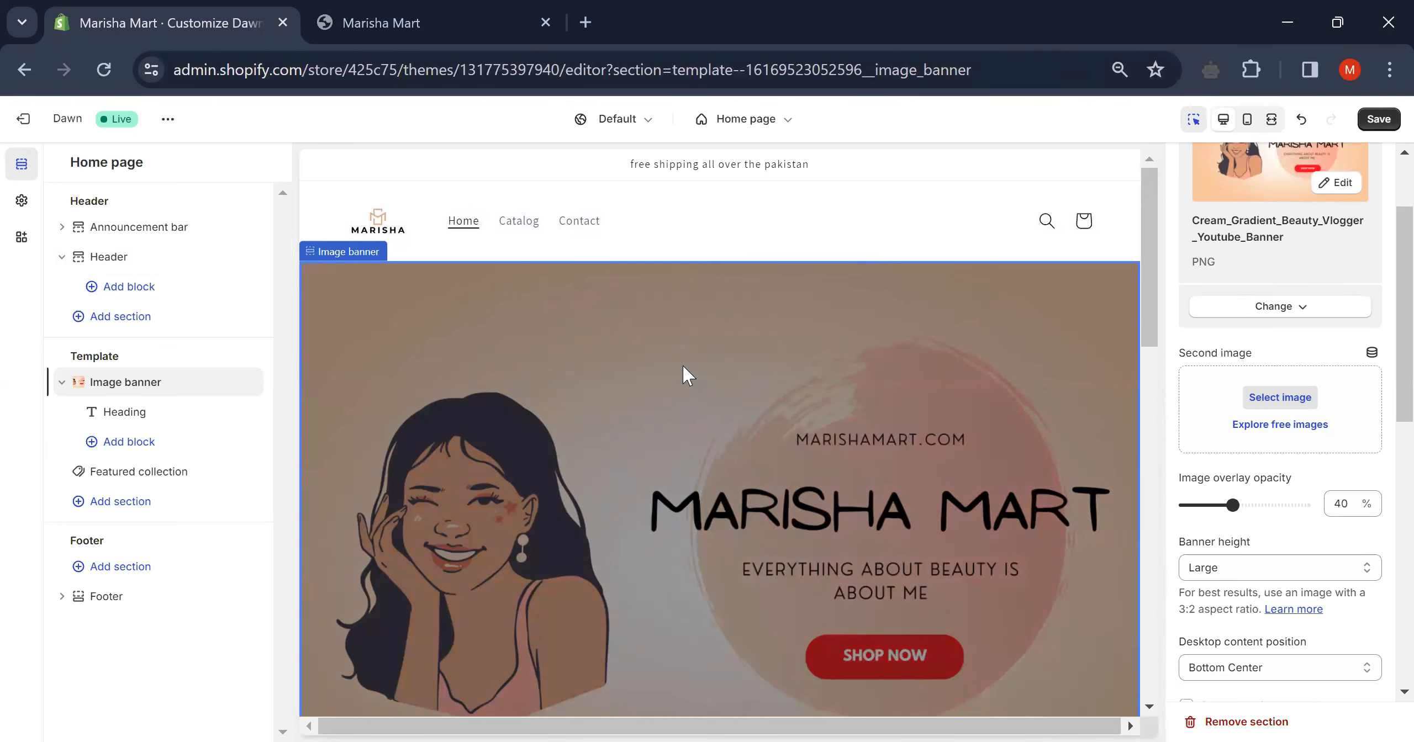
{"action": "scroll", "coordinate": [685, 376], "scroll_direction": "down", "scroll_amount": 6}
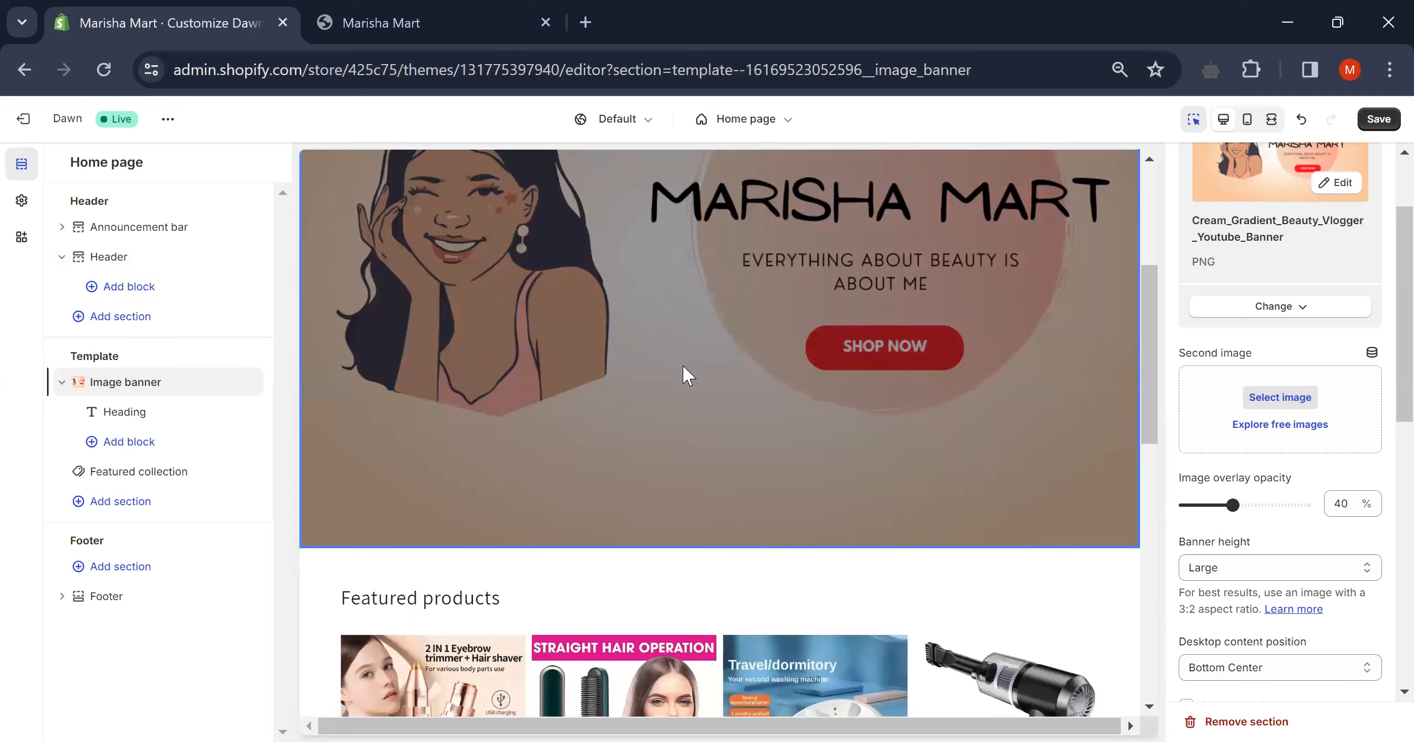
{"action": "scroll", "coordinate": [1301, 555], "scroll_direction": "down", "scroll_amount": 4}
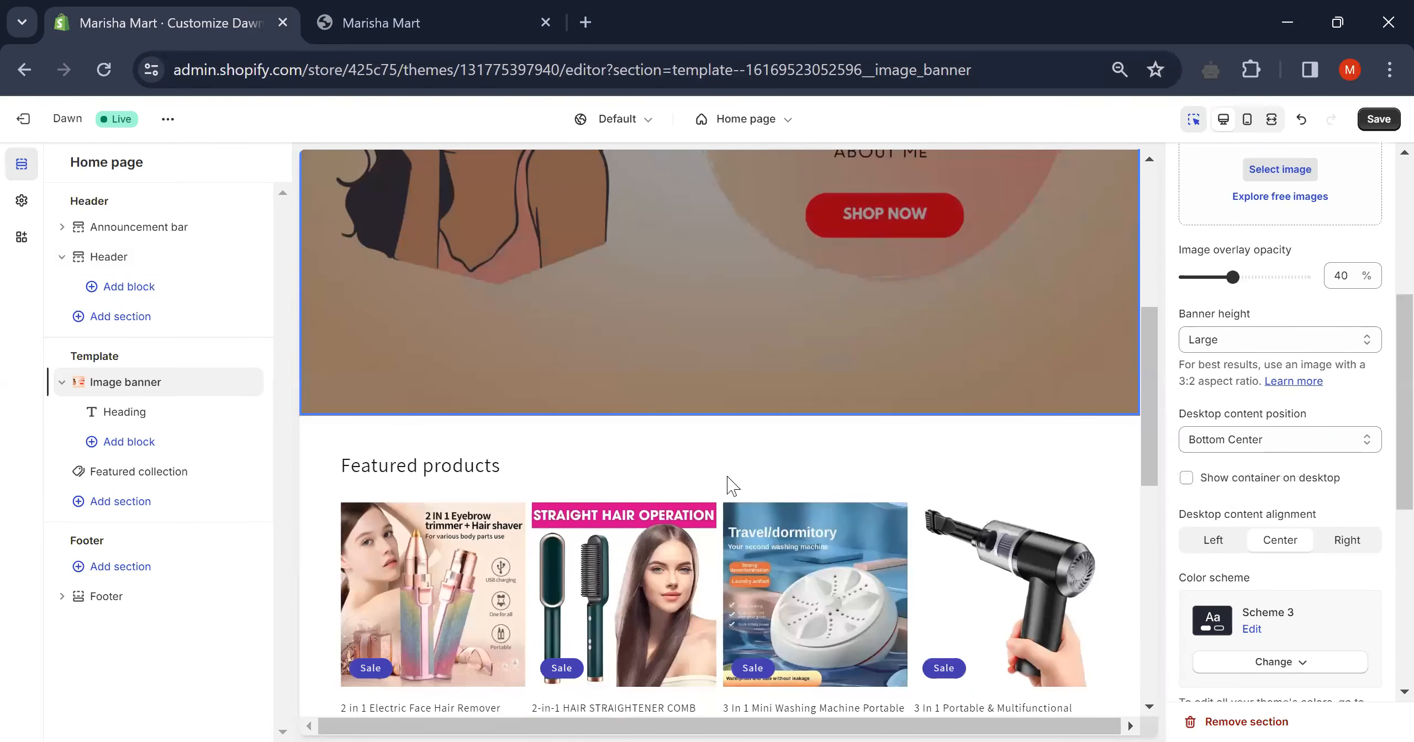
{"action": "left_click", "coordinate": [192, 474]}
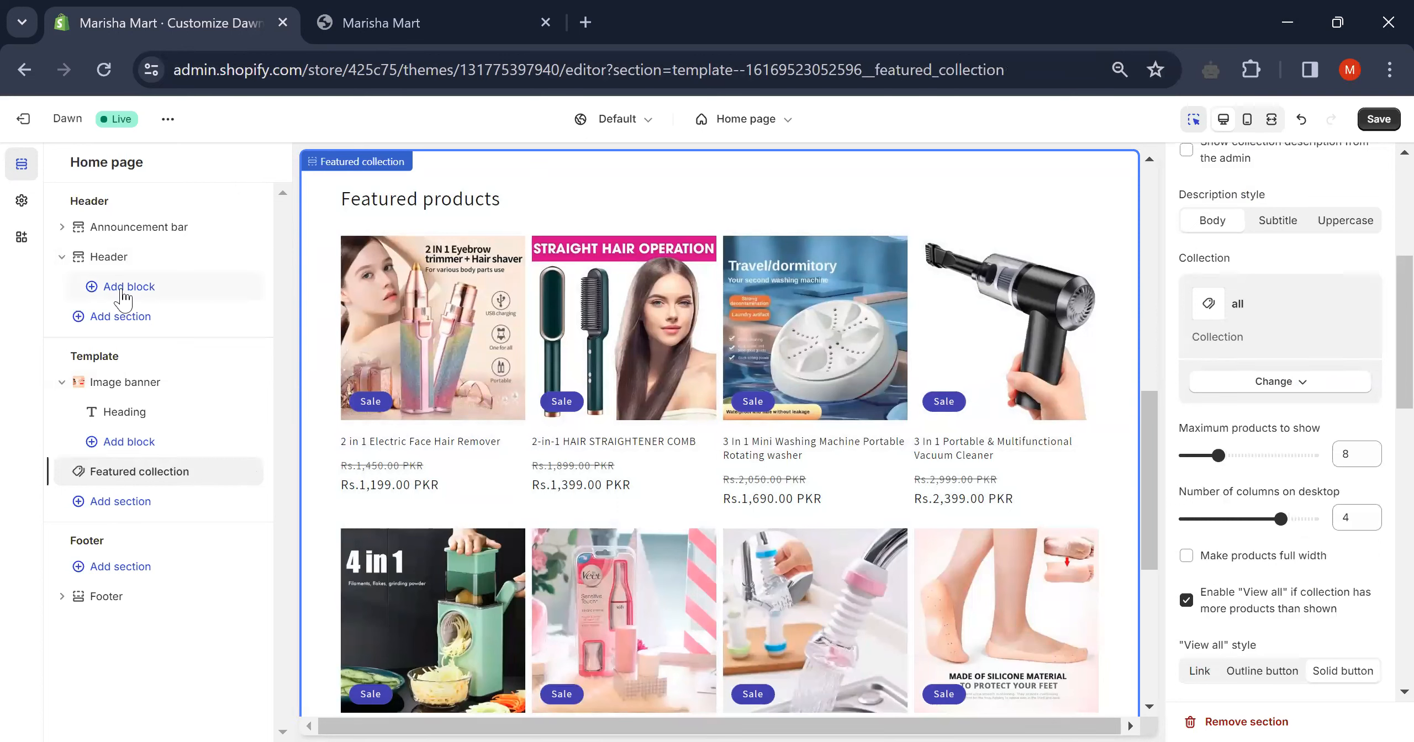
{"action": "left_click", "coordinate": [124, 292]}
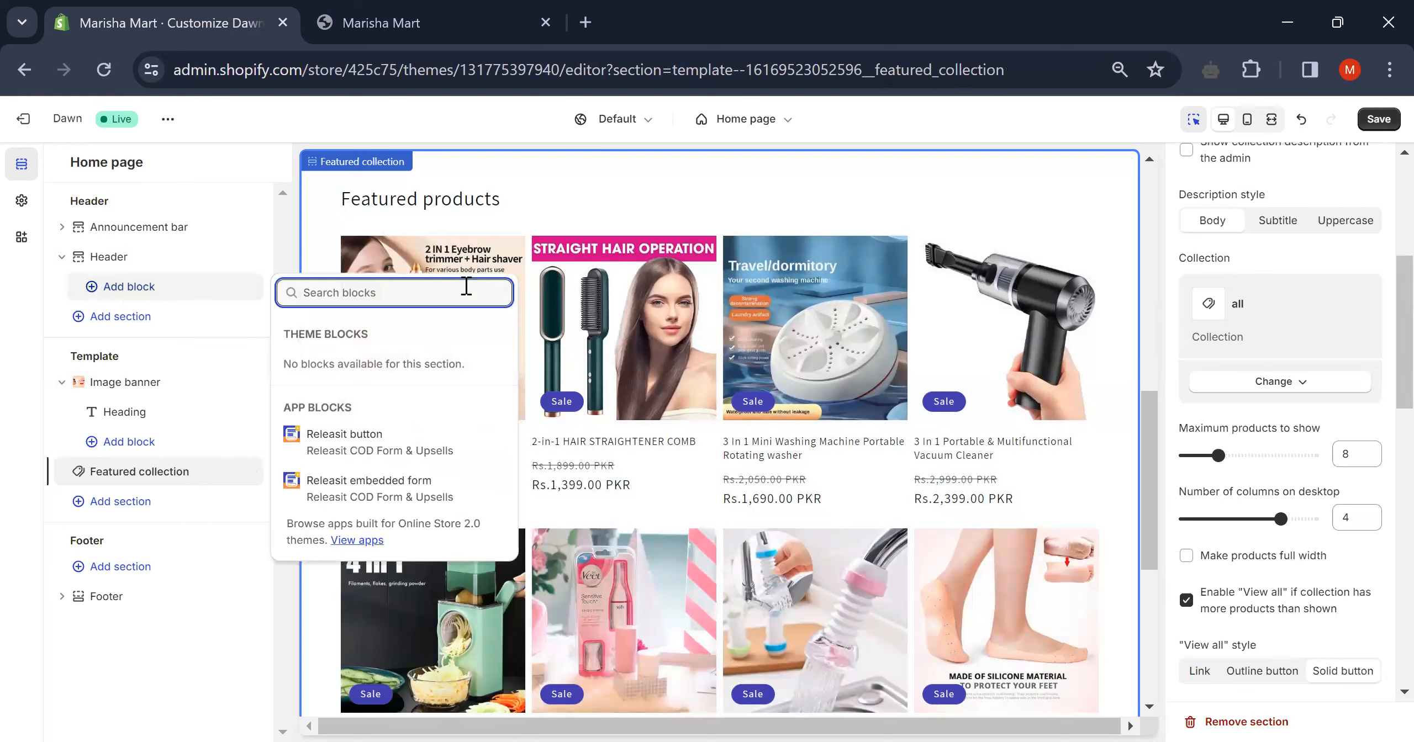
{"action": "left_click", "coordinate": [164, 319]}
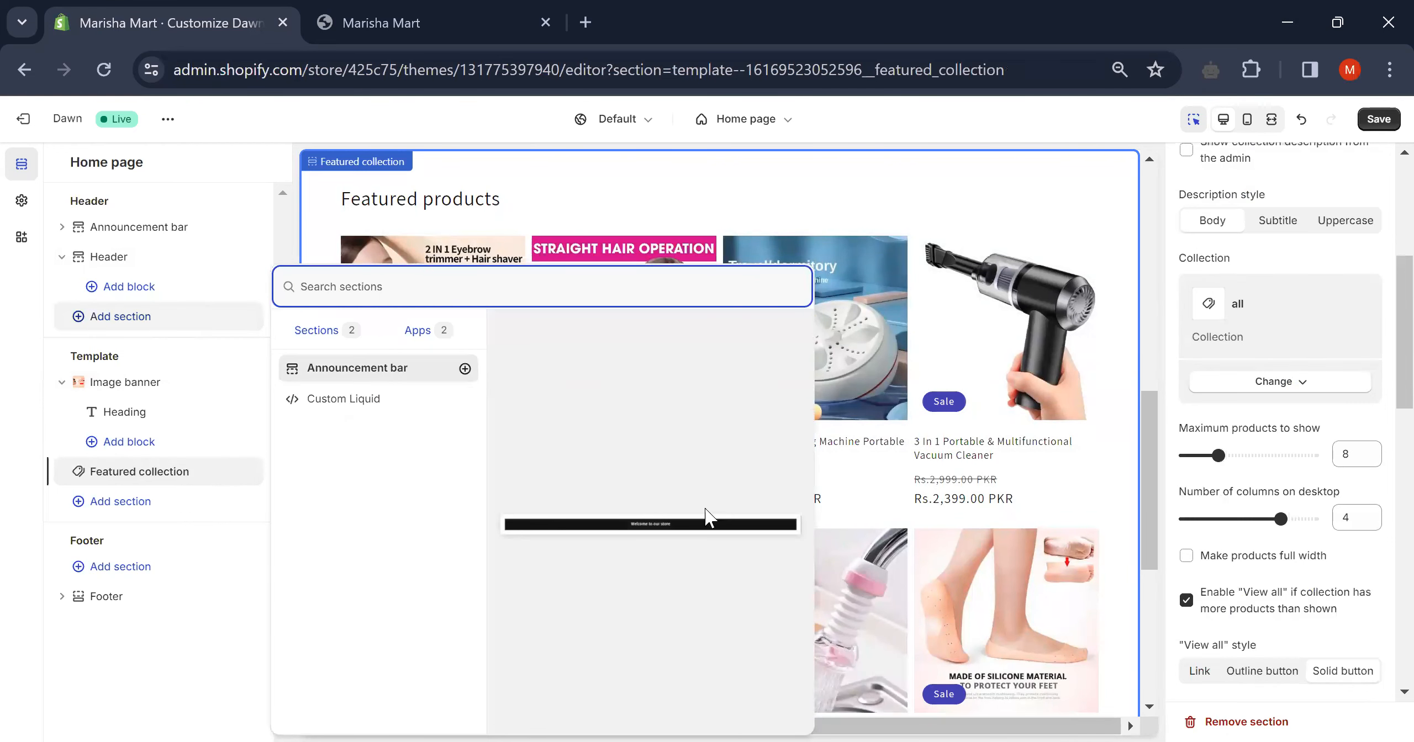
{"action": "left_click", "coordinate": [323, 334]}
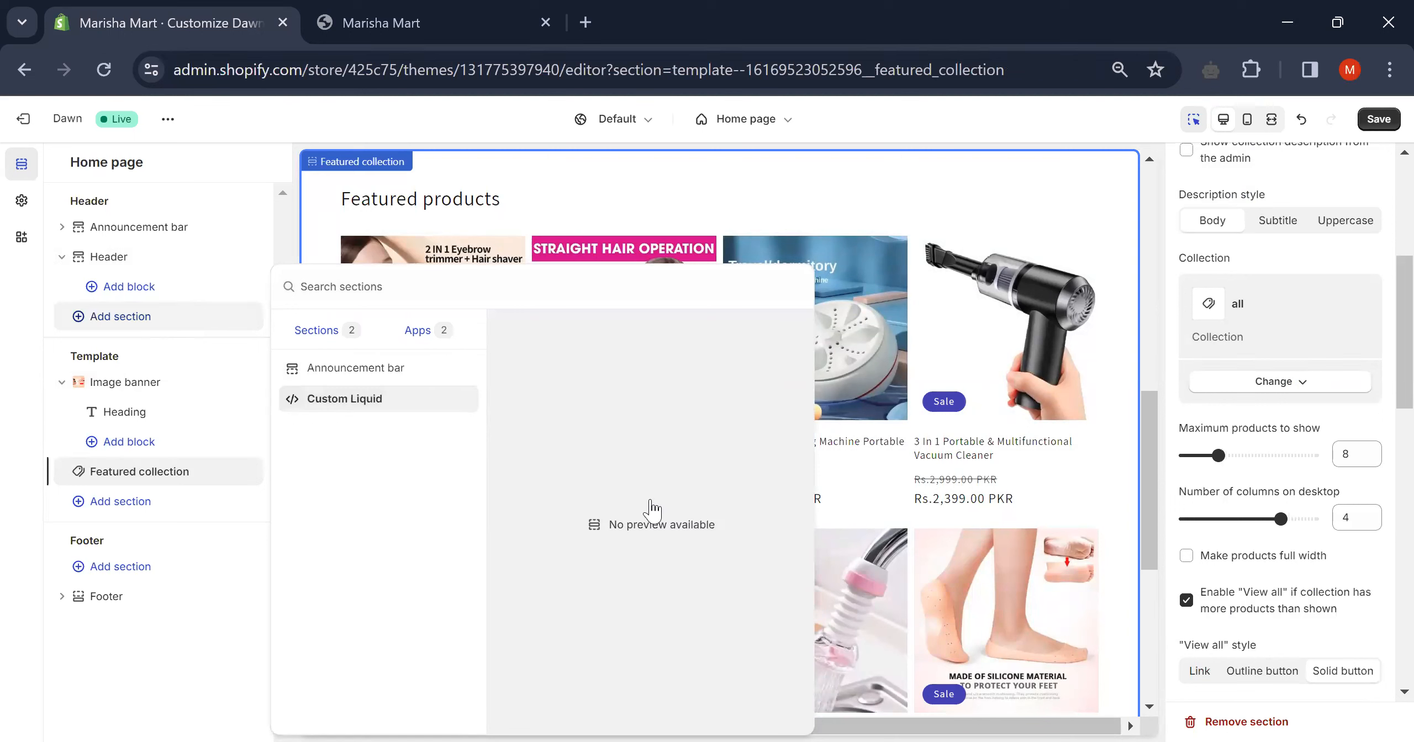
{"action": "left_click", "coordinate": [879, 163]}
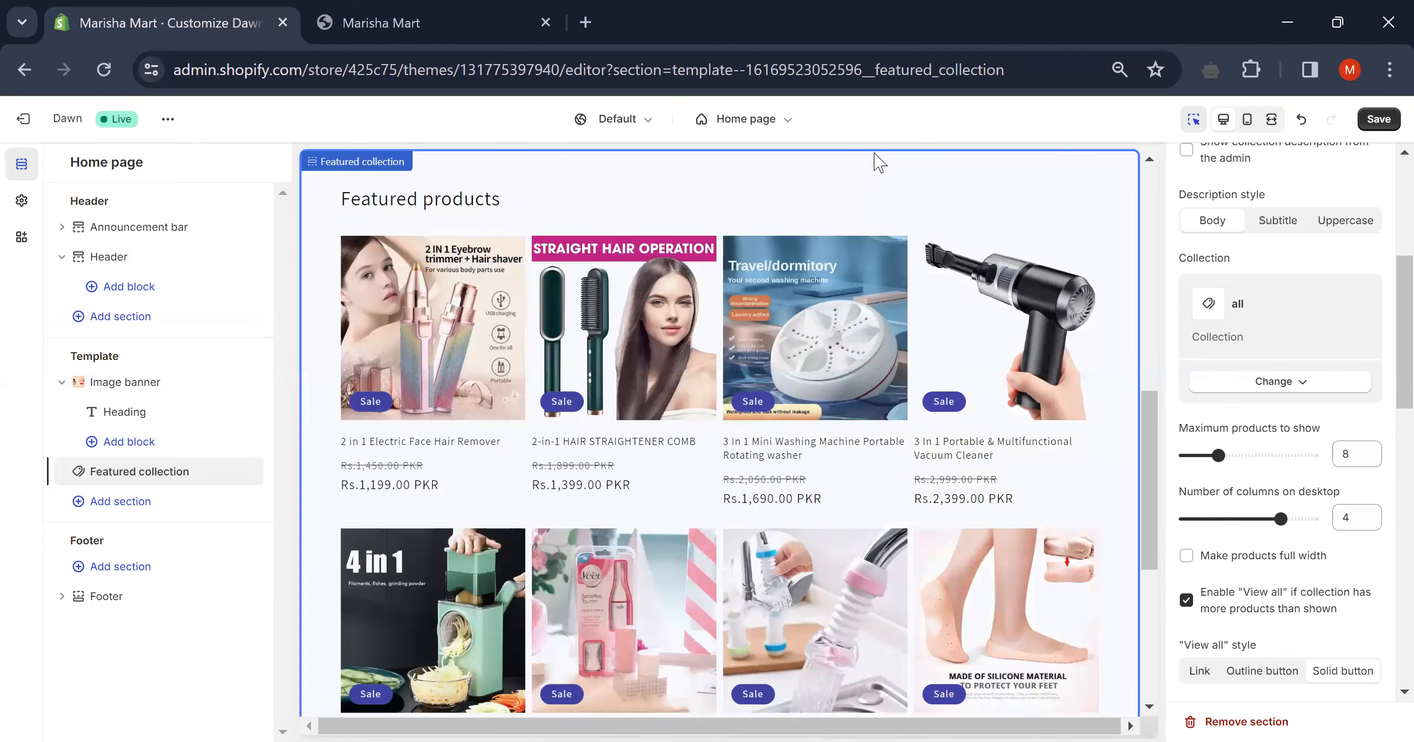
{"action": "left_click", "coordinate": [619, 404]}
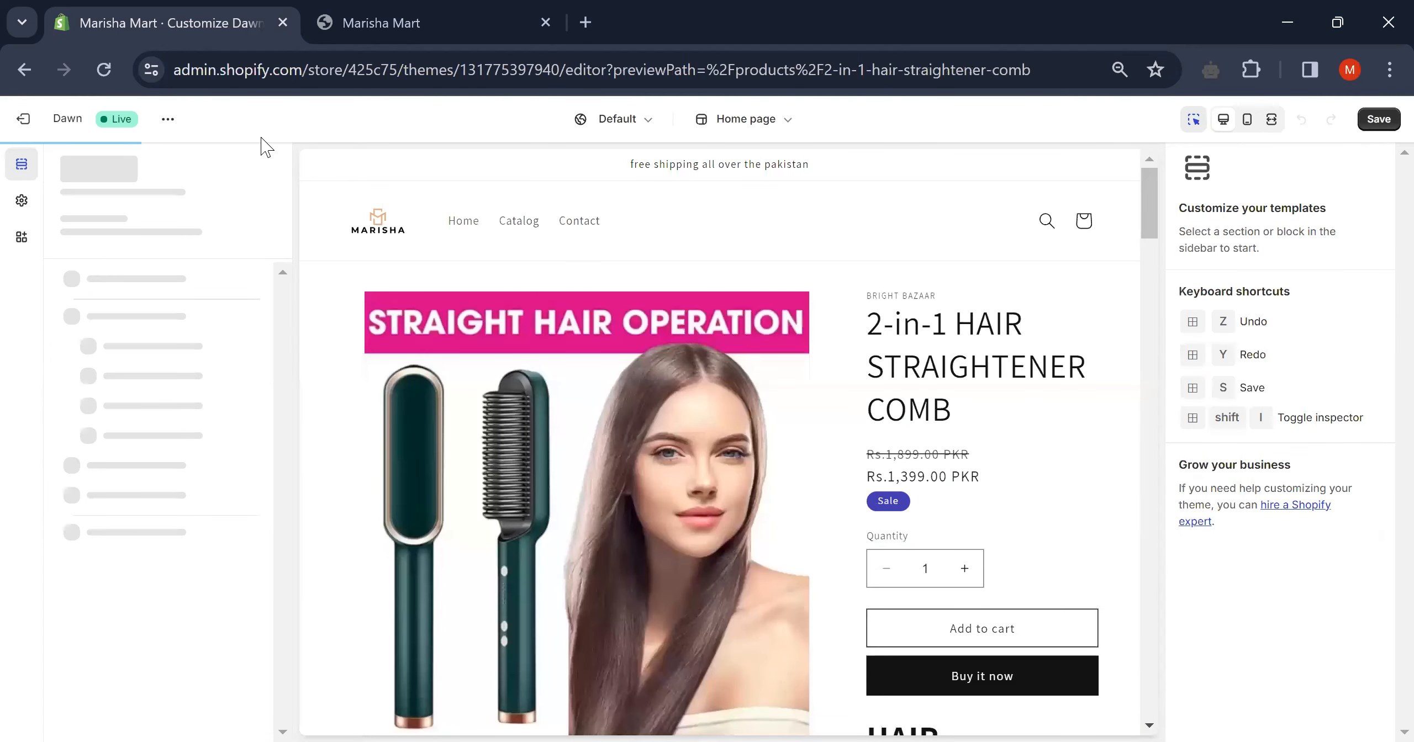
{"action": "left_click", "coordinate": [13, 69]}
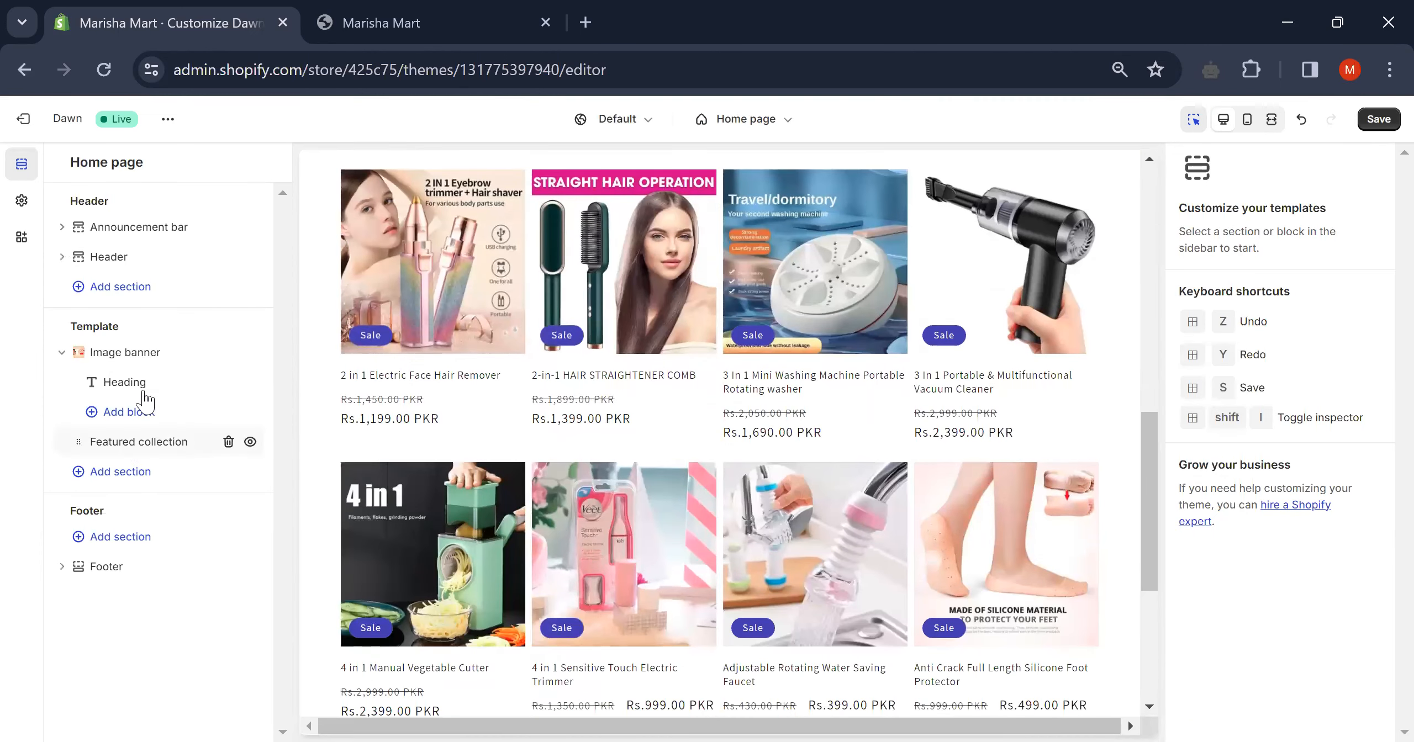
{"action": "mouse_move", "coordinate": [140, 447]}
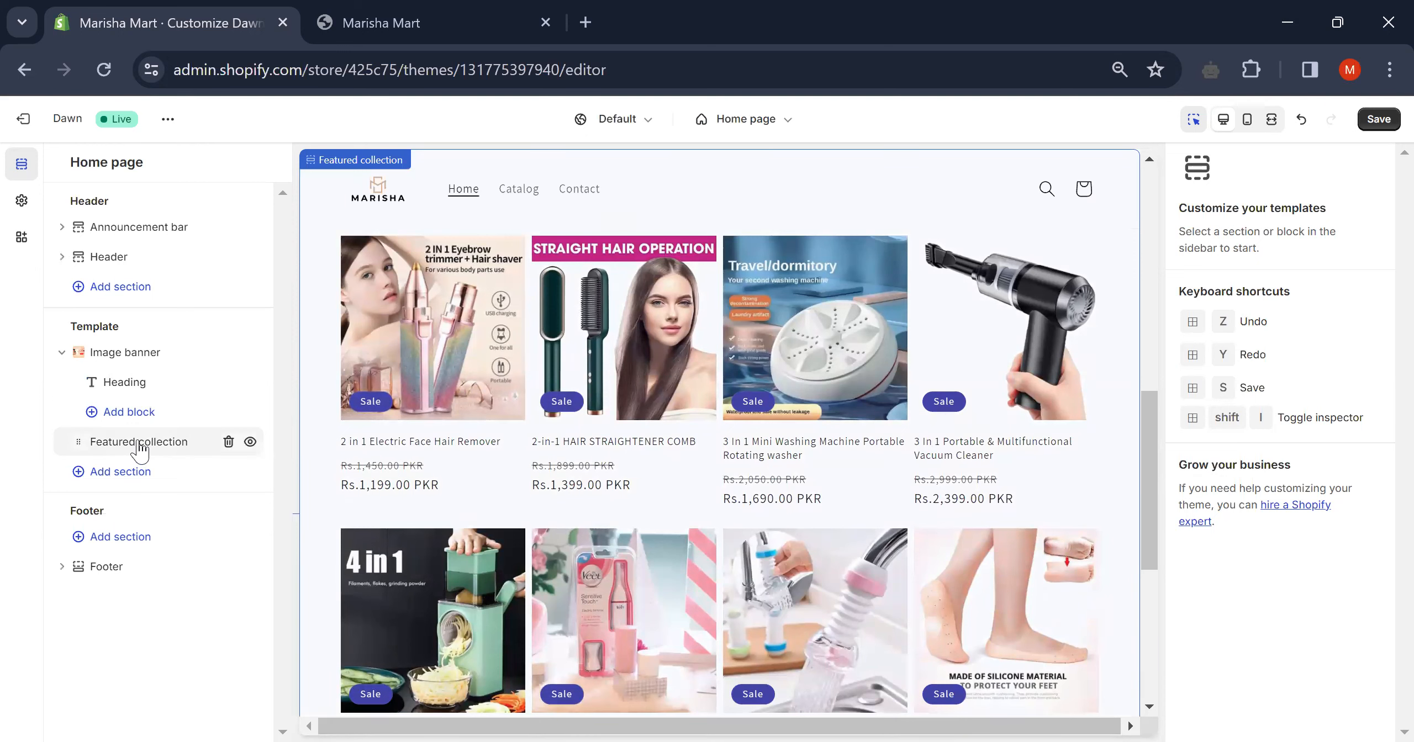
- Keep the Featured collection heading 'Featured products' and leave its description empty after deleting test text
{"action": "left_click", "coordinate": [139, 447]}
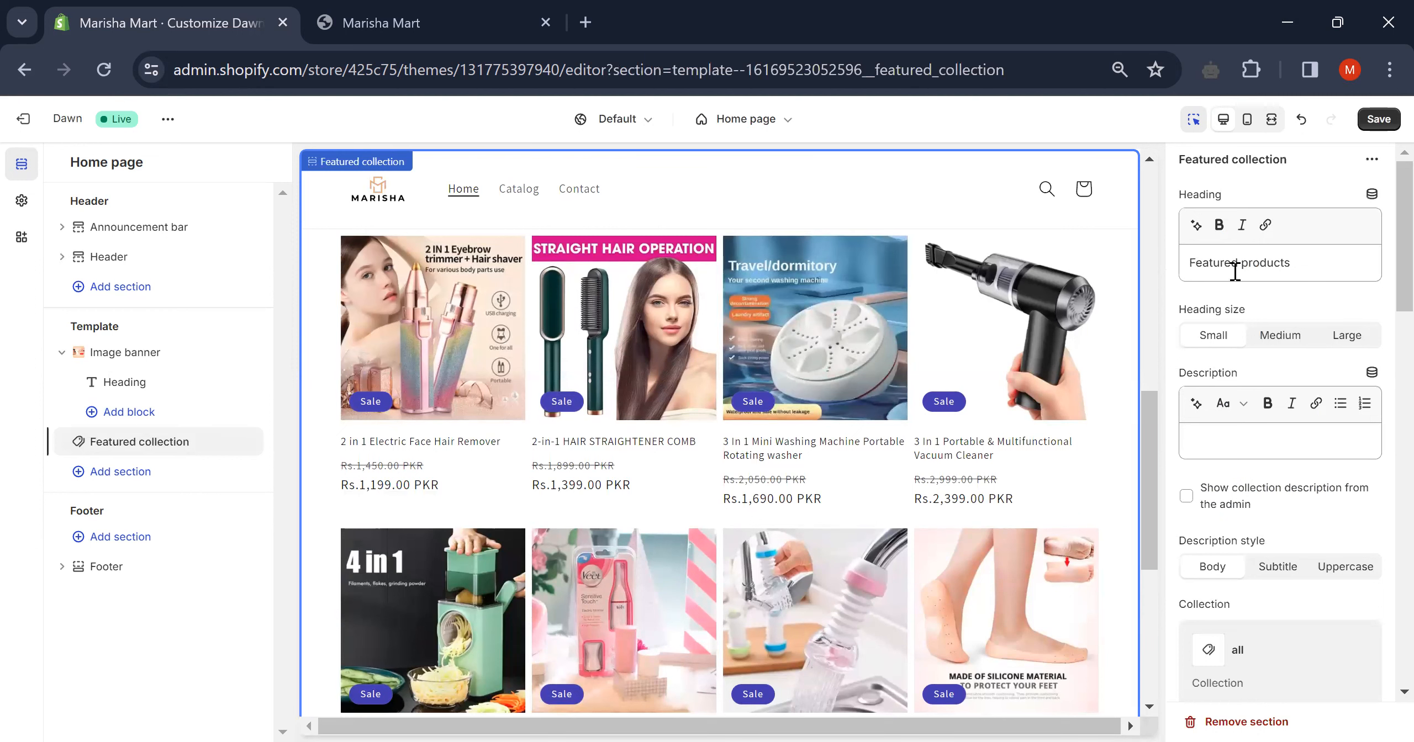
{"action": "left_click", "coordinate": [1306, 266]}
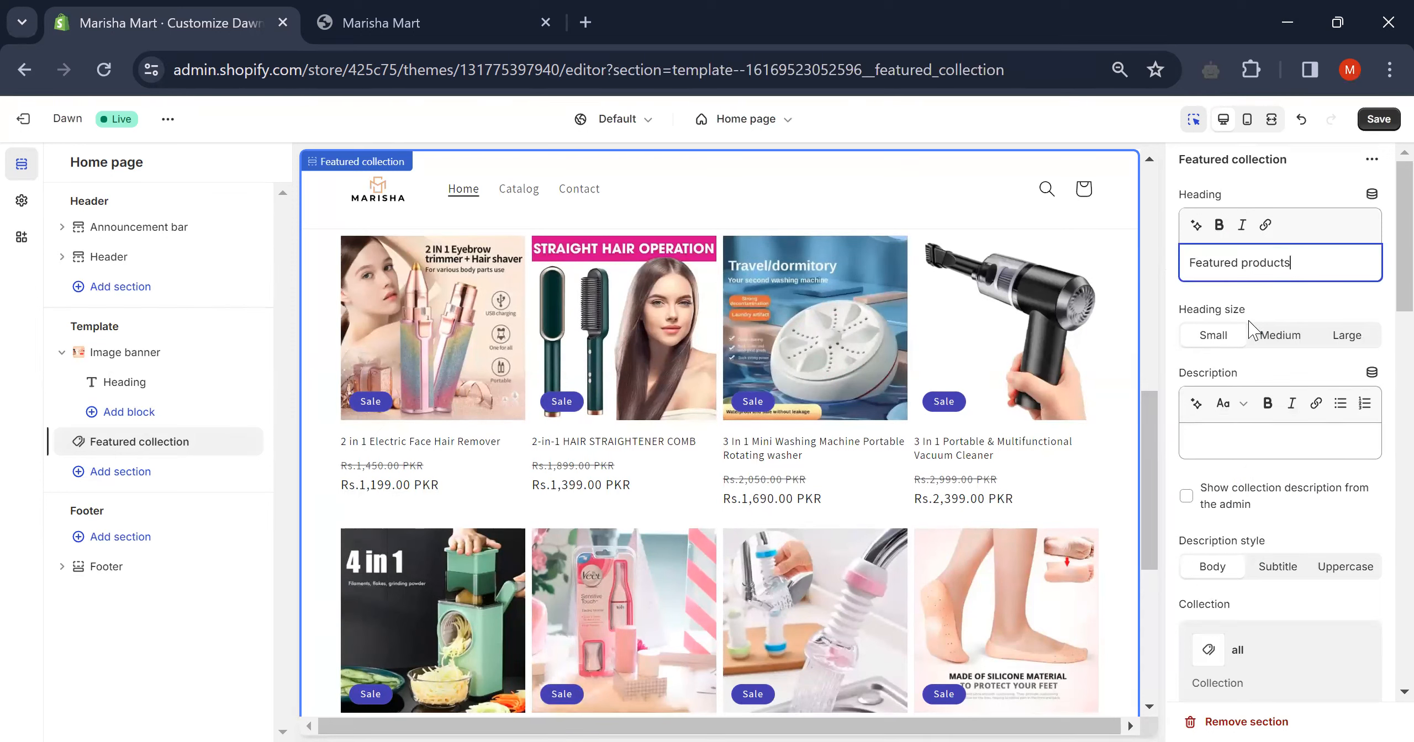
{"action": "left_click", "coordinate": [1236, 431]}
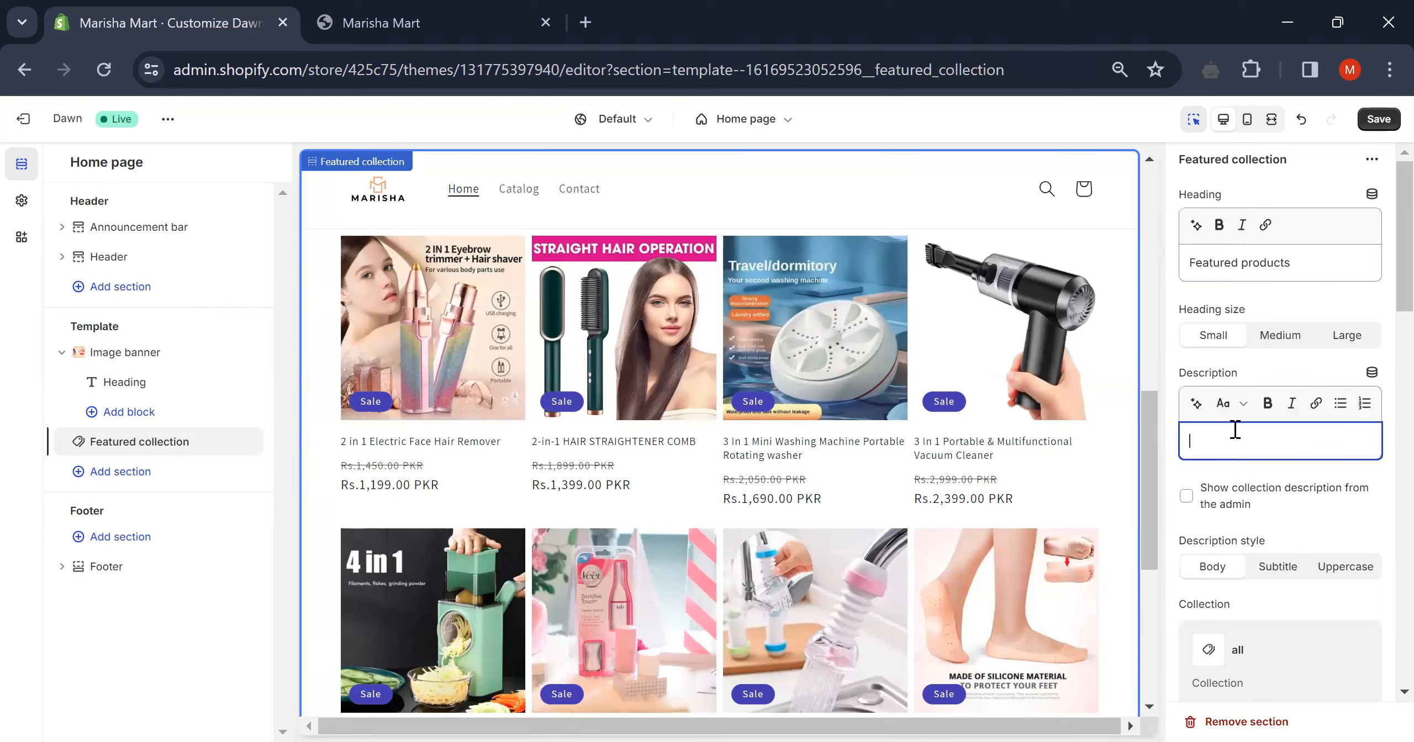
{"action": "scroll", "coordinate": [1022, 395], "scroll_direction": "up", "scroll_amount": 5}
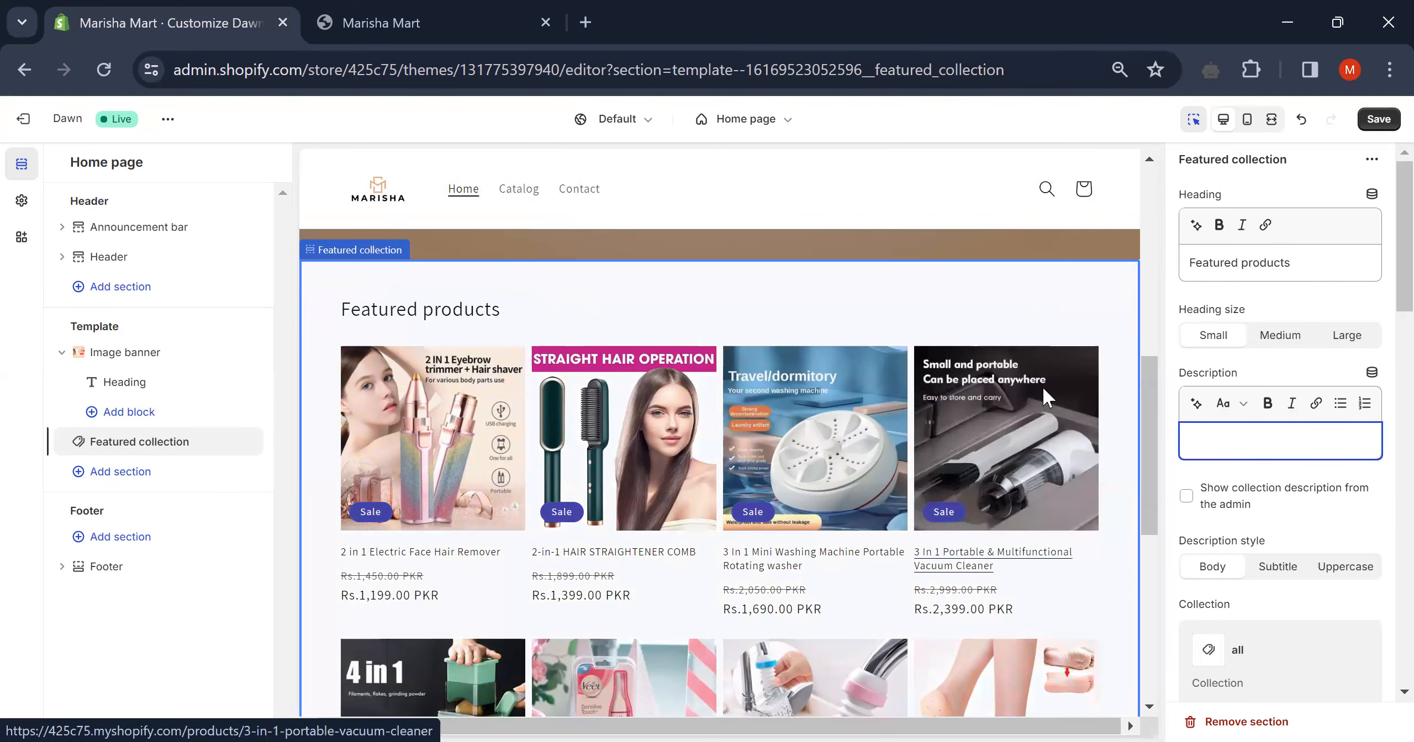
{"action": "scroll", "coordinate": [705, 462], "scroll_direction": "down", "scroll_amount": 3}
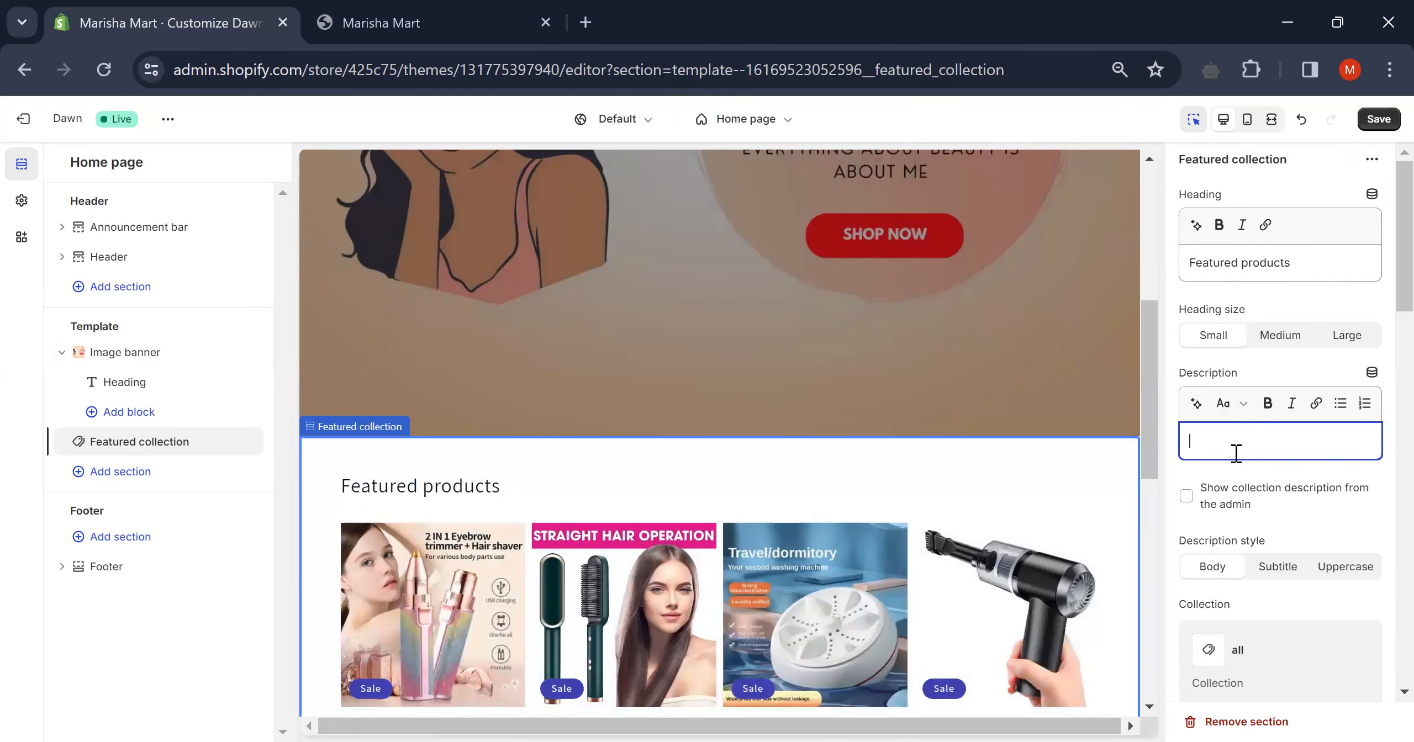
{"action": "type", "text": "yfsytwq"}
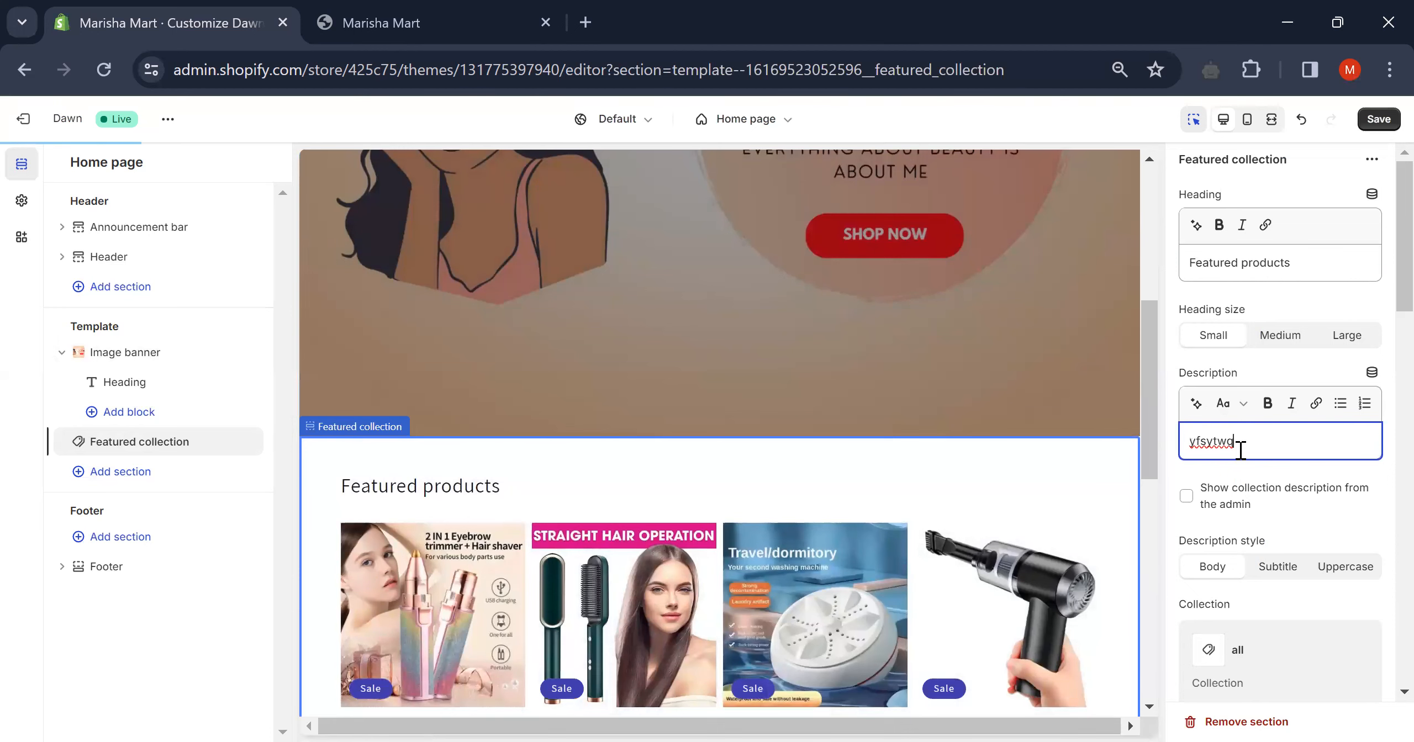
{"action": "key", "text": "BackSpace"}
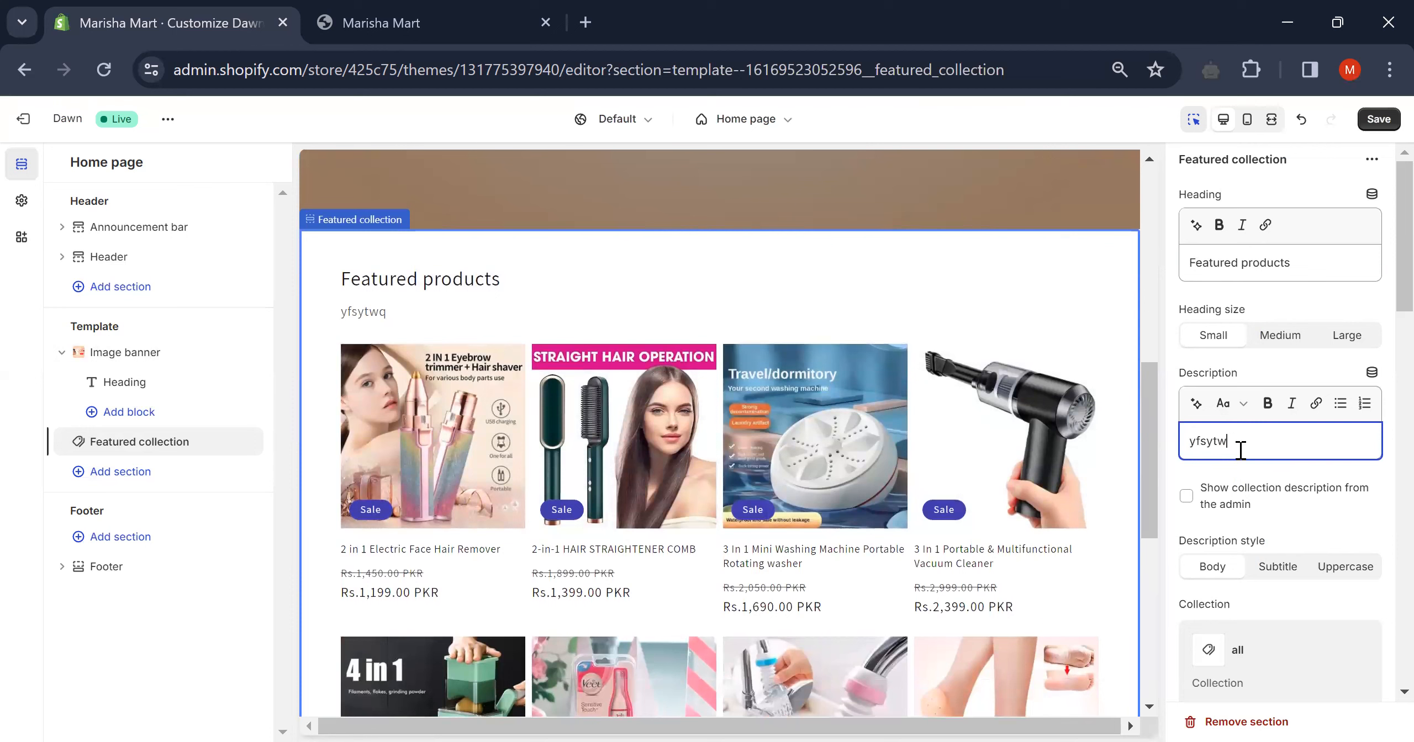
{"action": "key", "text": "BackSpace"}
{"action": "key", "text": "BackSpace"}
{"action": "key", "text": "BackSpace"}
{"action": "key", "text": "BackSpace"}
{"action": "key", "text": "BackSpace"}
{"action": "key", "text": "BackSpace"}
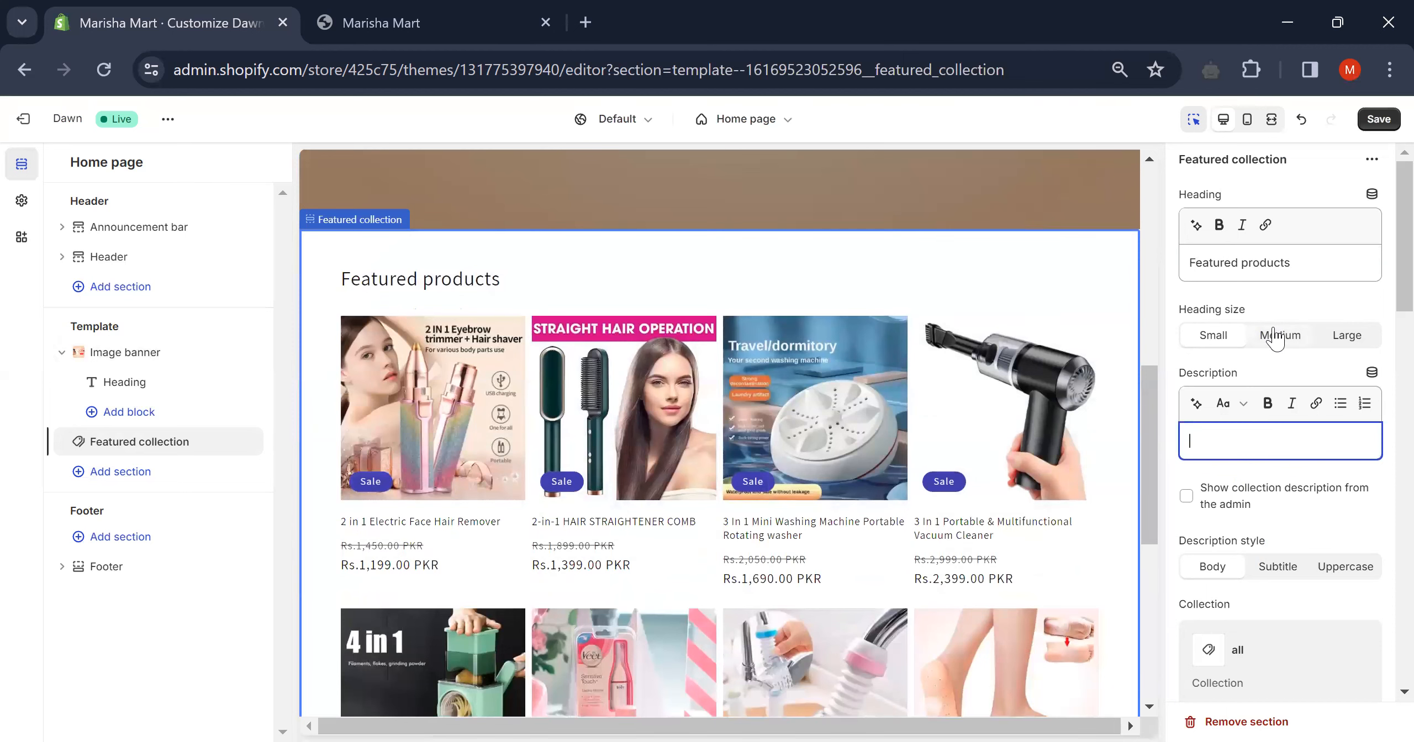
{"action": "scroll", "coordinate": [1271, 334], "scroll_direction": "down", "scroll_amount": 3}
{"action": "scroll", "coordinate": [1273, 337], "scroll_direction": "down", "scroll_amount": 5}
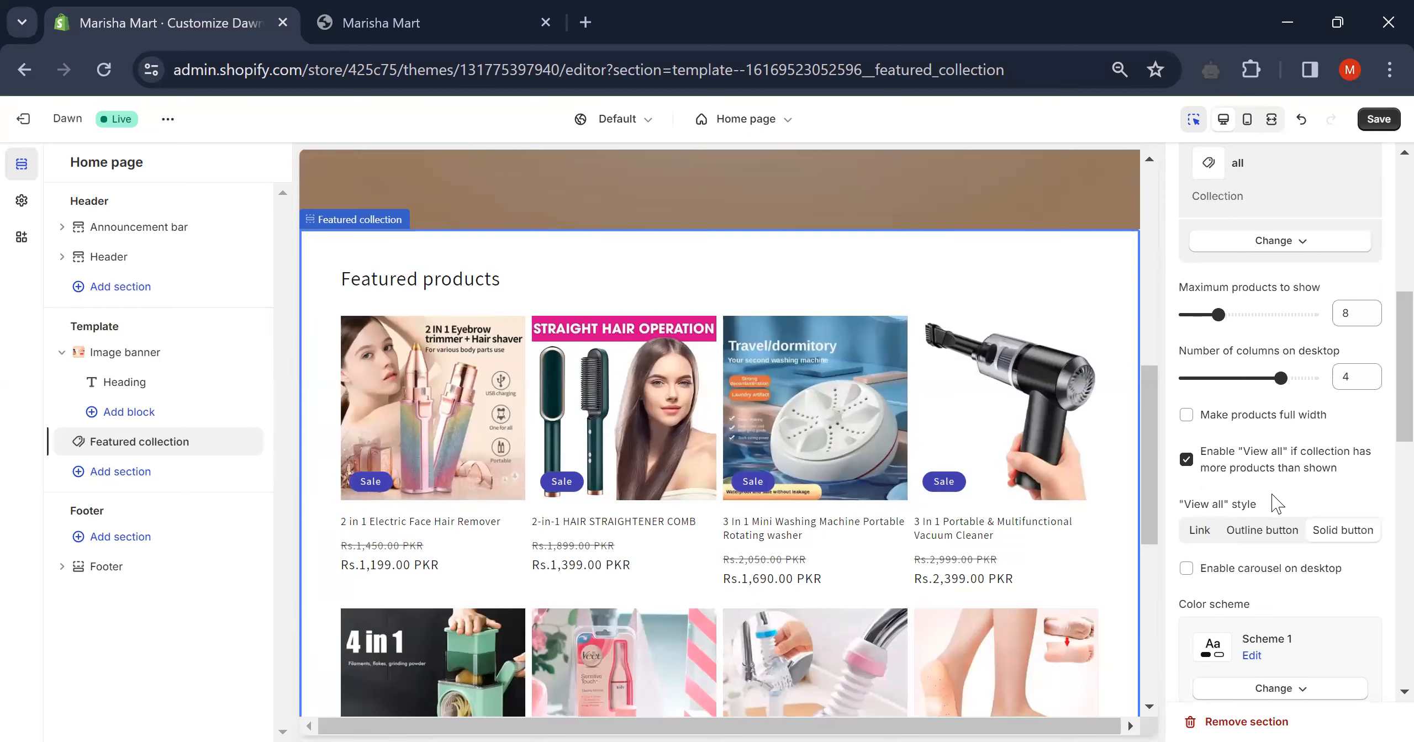
{"action": "scroll", "coordinate": [1273, 500], "scroll_direction": "down", "scroll_amount": 5}
{"action": "scroll", "coordinate": [1261, 446], "scroll_direction": "down", "scroll_amount": 4}
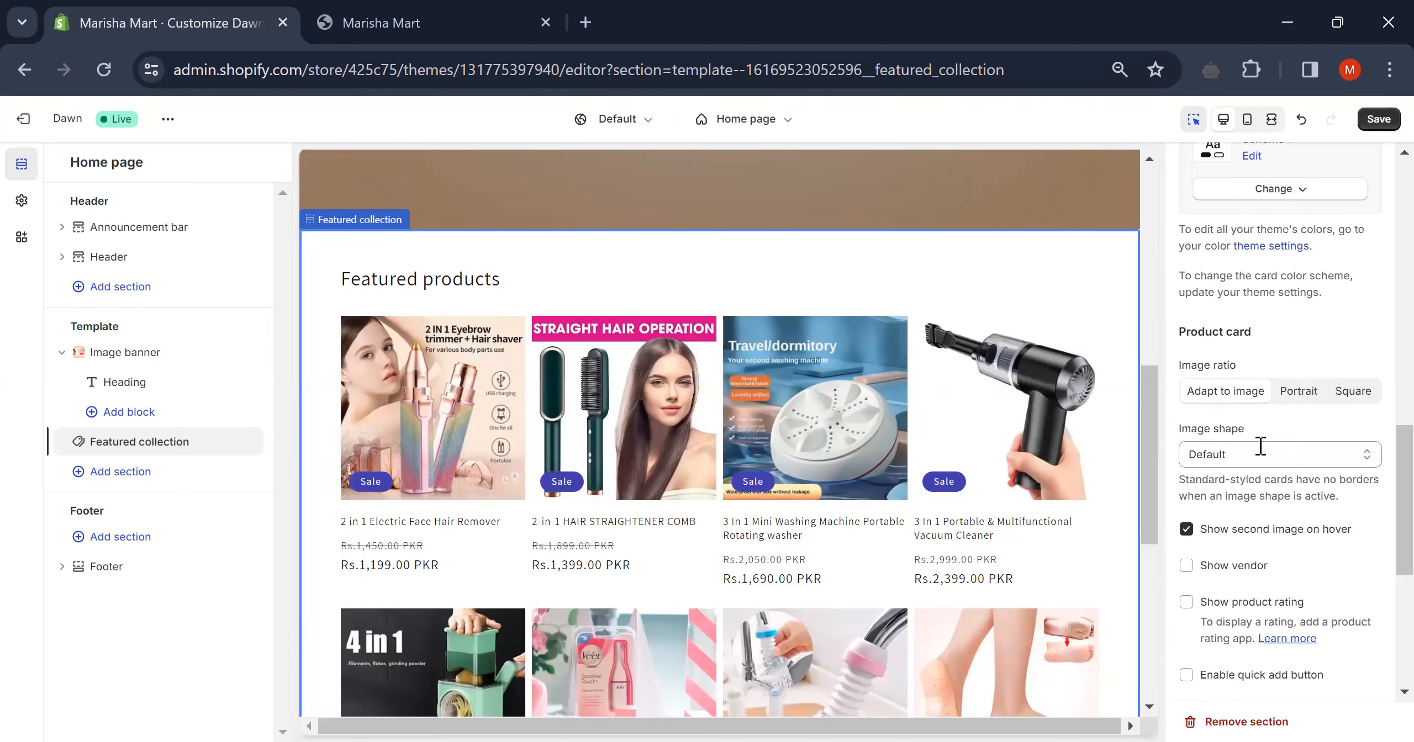
{"action": "scroll", "coordinate": [1260, 445], "scroll_direction": "down", "scroll_amount": 6}
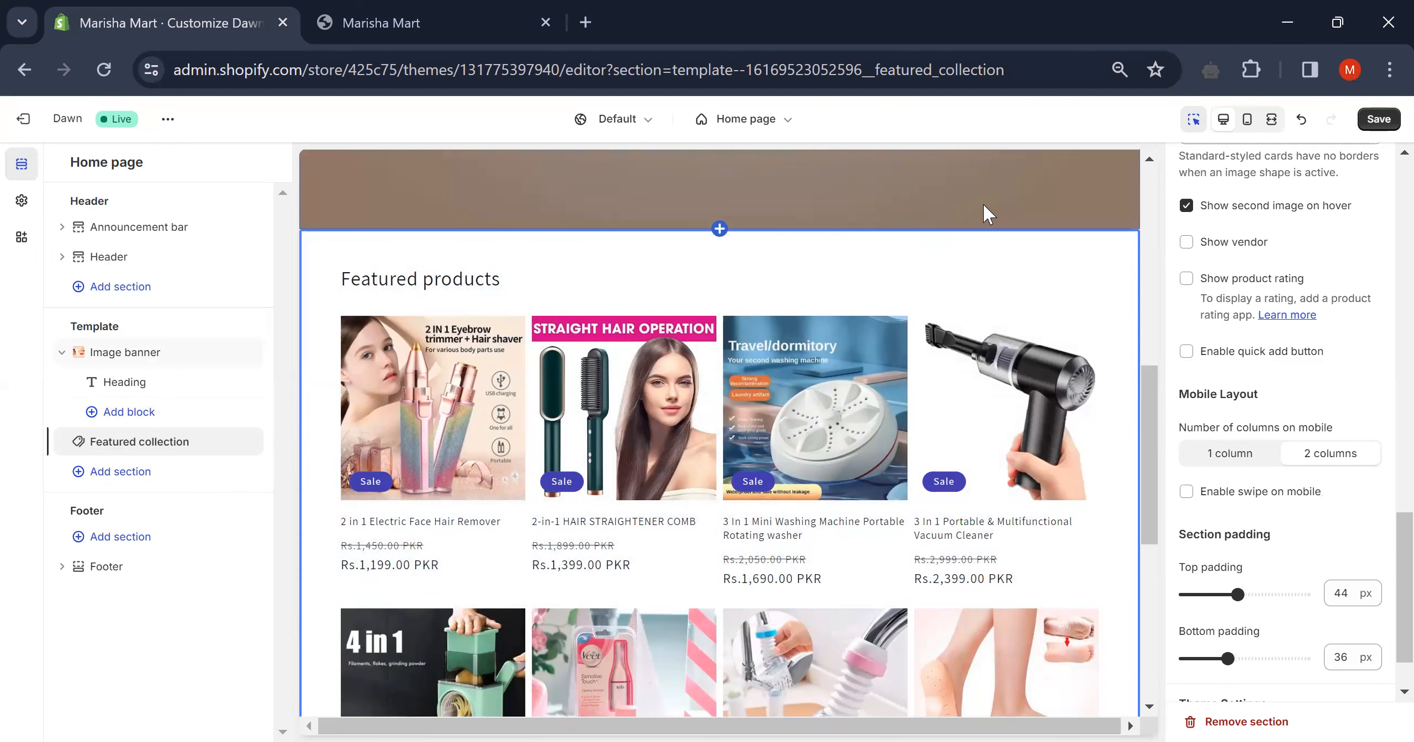
{"action": "scroll", "coordinate": [1026, 237], "scroll_direction": "up", "scroll_amount": 2}
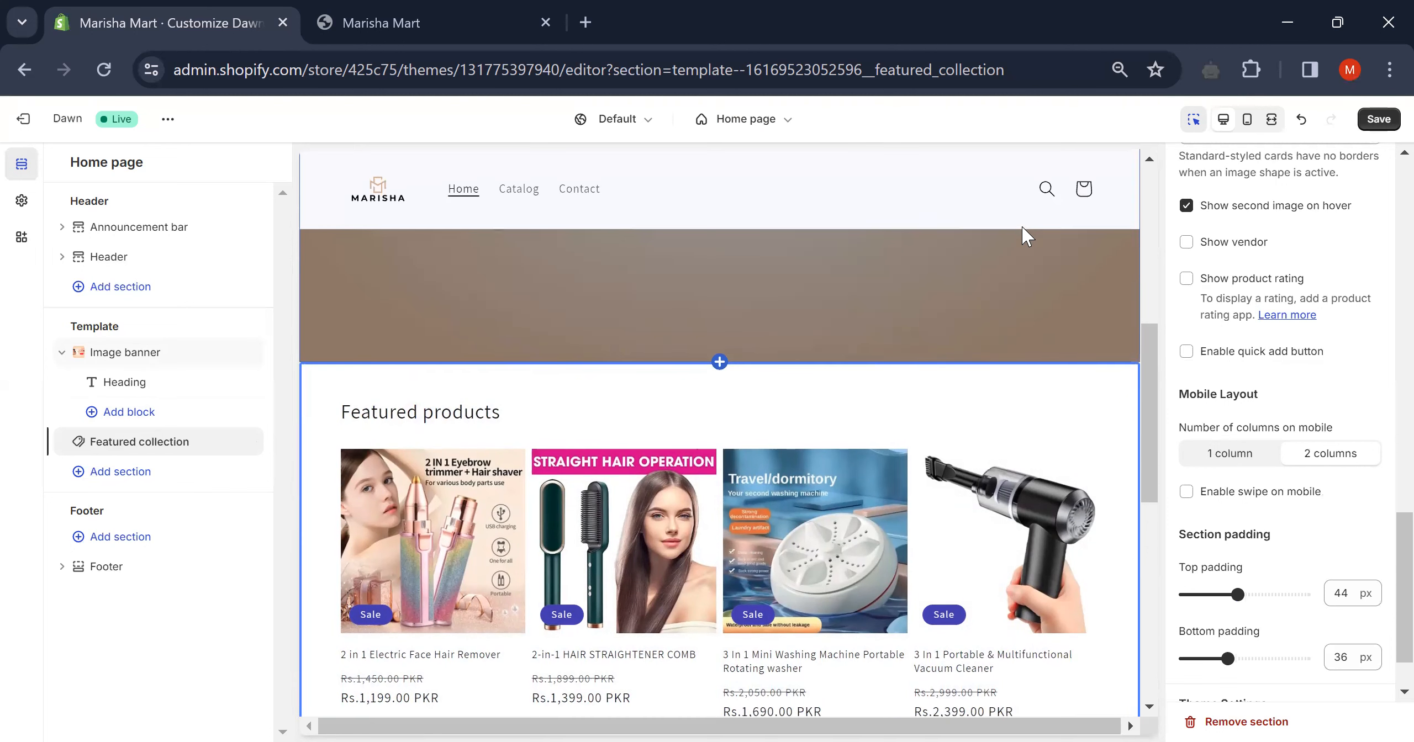
{"action": "scroll", "coordinate": [1026, 236], "scroll_direction": "up", "scroll_amount": 5}
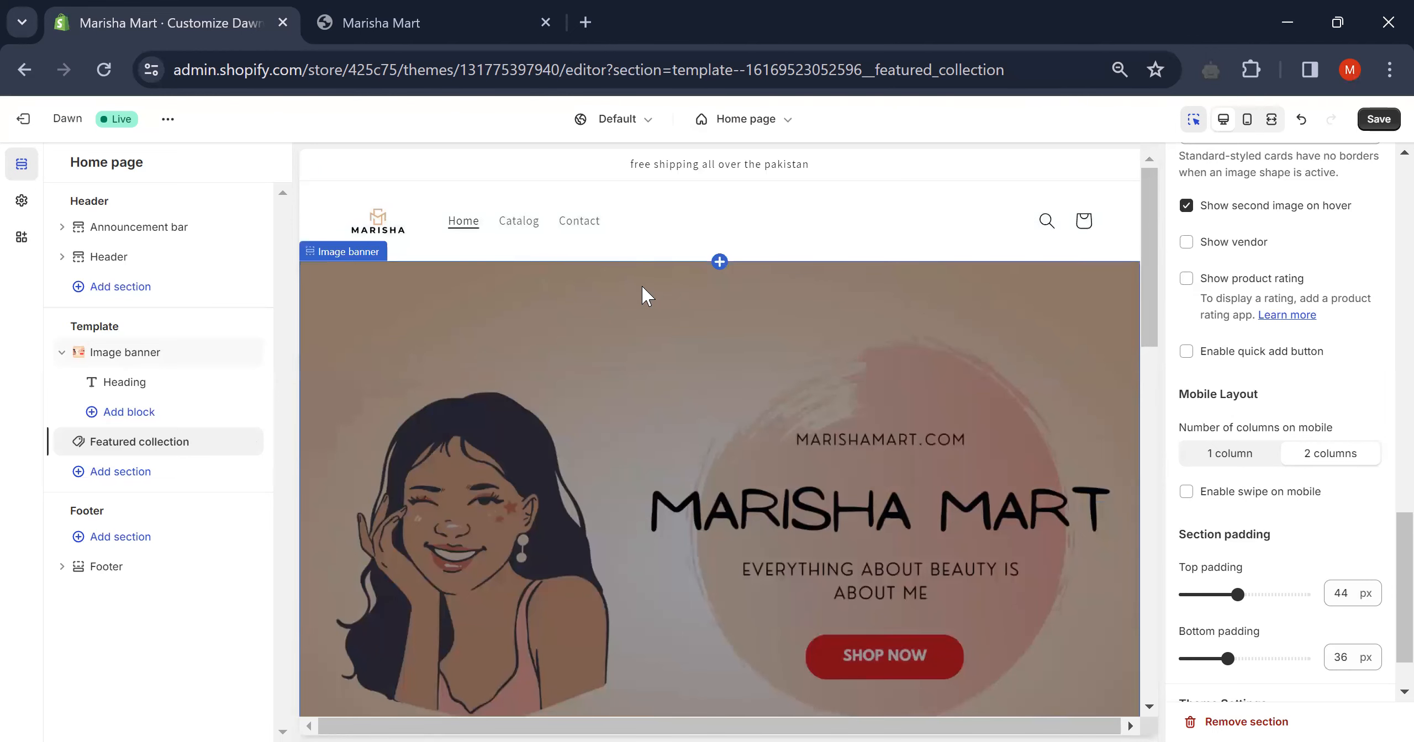
{"action": "scroll", "coordinate": [643, 296], "scroll_direction": "down", "scroll_amount": 6}
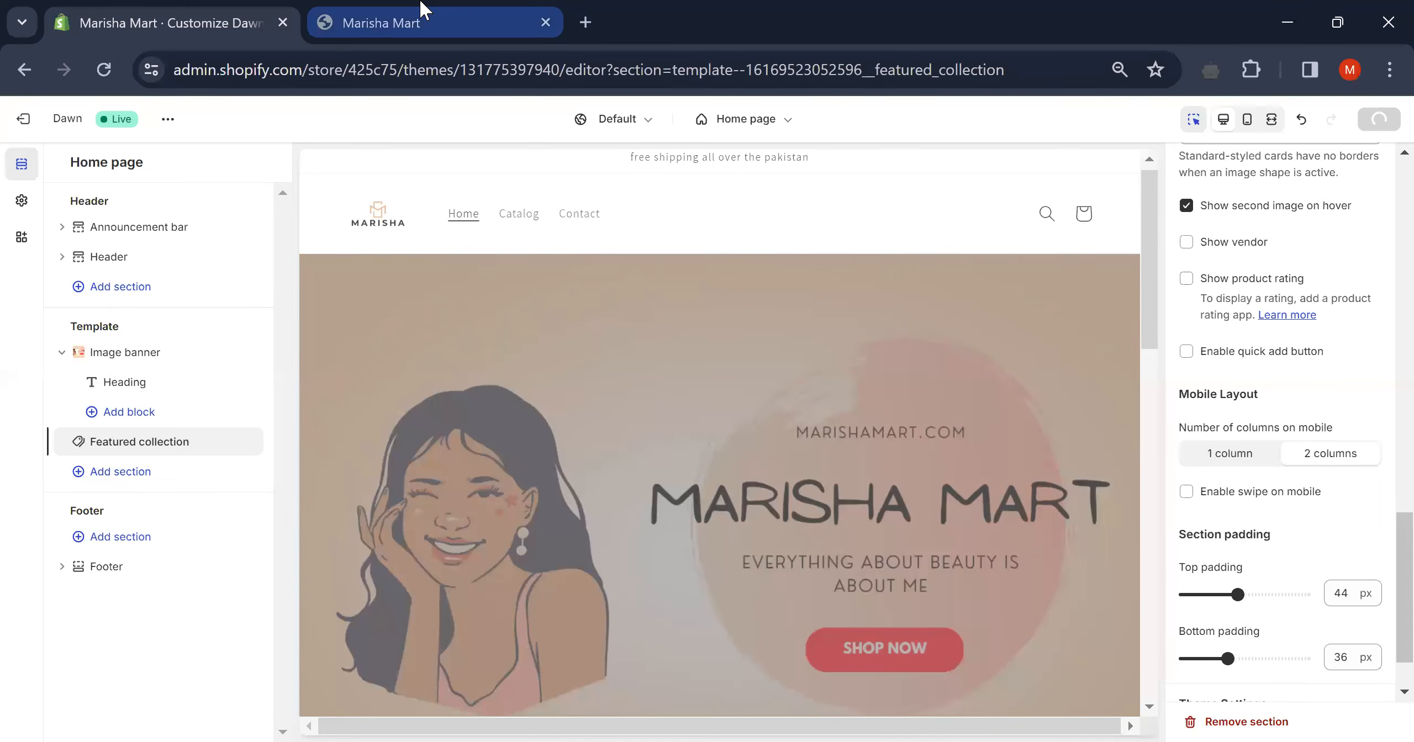
- Reload the live storefront and scroll its home page to check the new banner and free-shipping announcement
{"action": "left_click", "coordinate": [421, 12]}
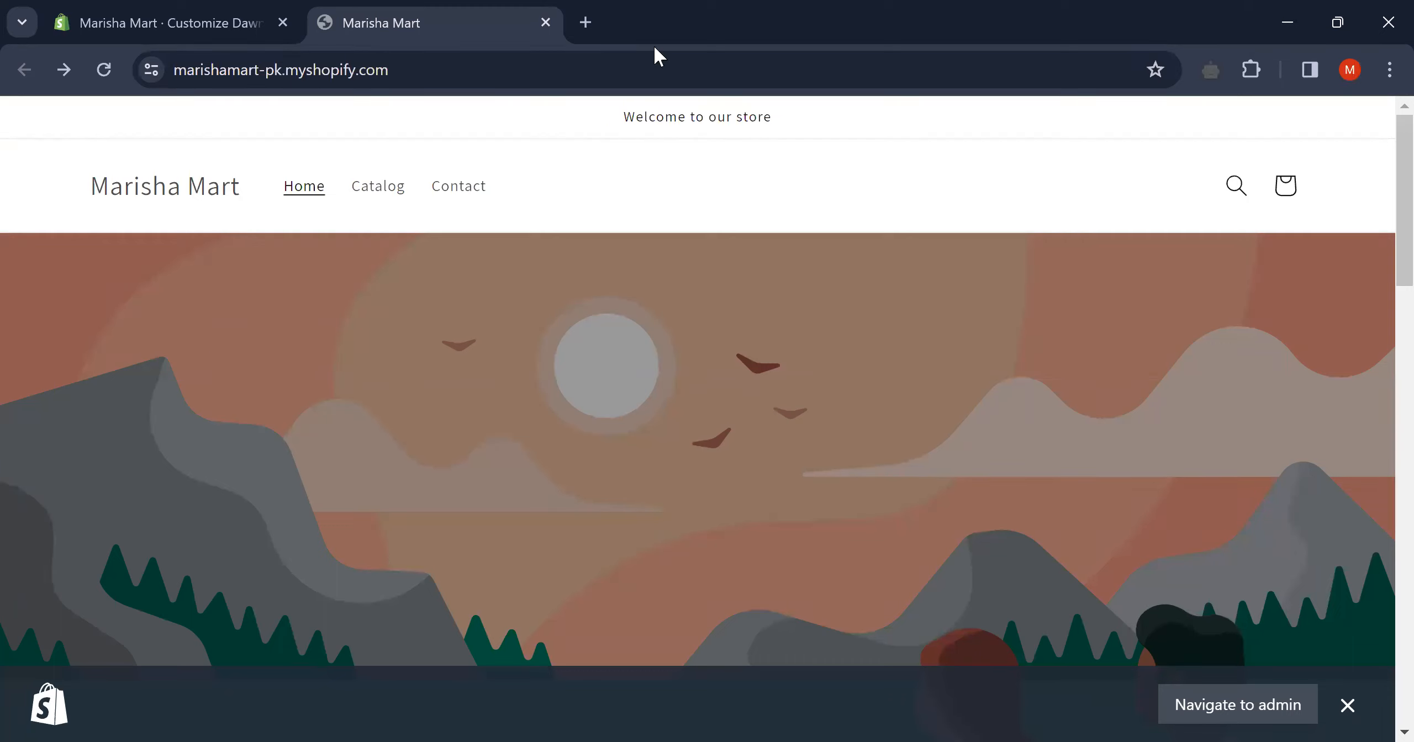
{"action": "left_click", "coordinate": [103, 70]}
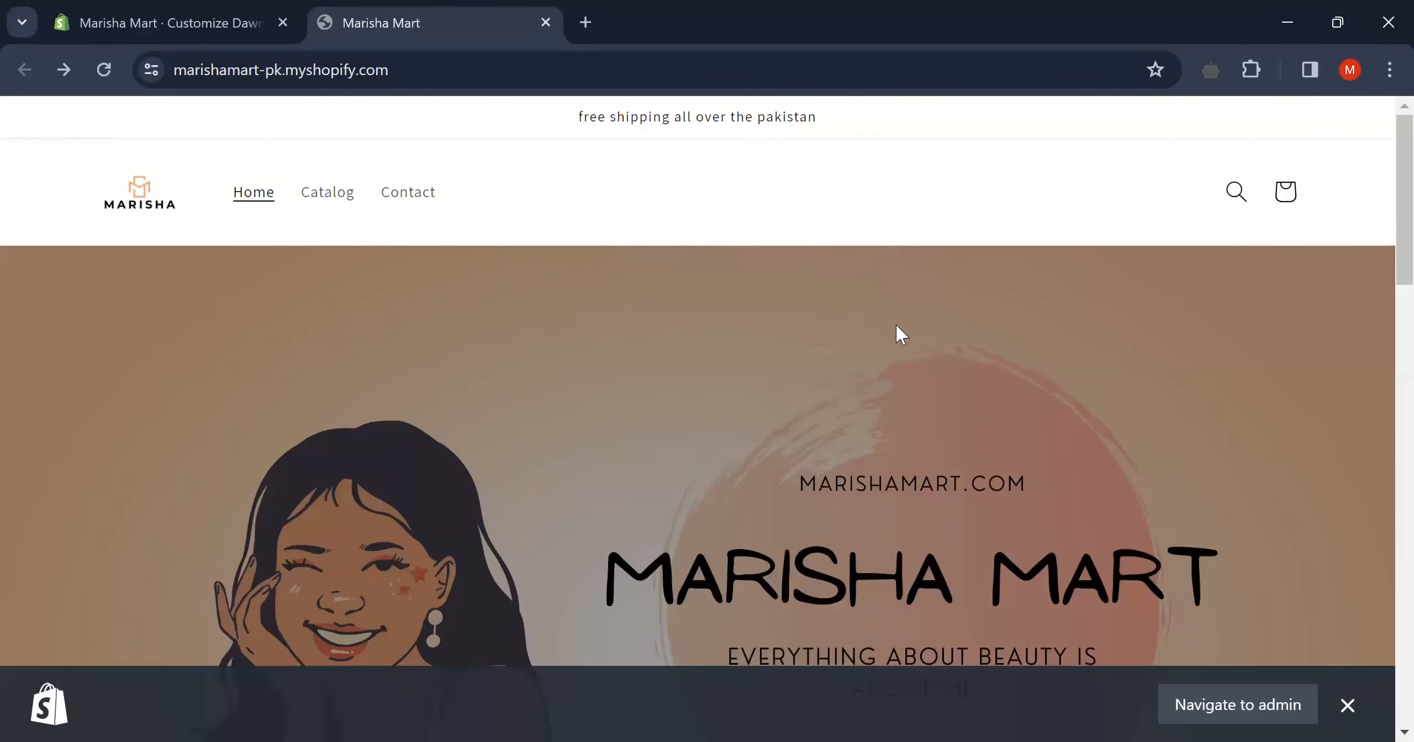
{"action": "scroll", "coordinate": [898, 331], "scroll_direction": "down", "scroll_amount": 6}
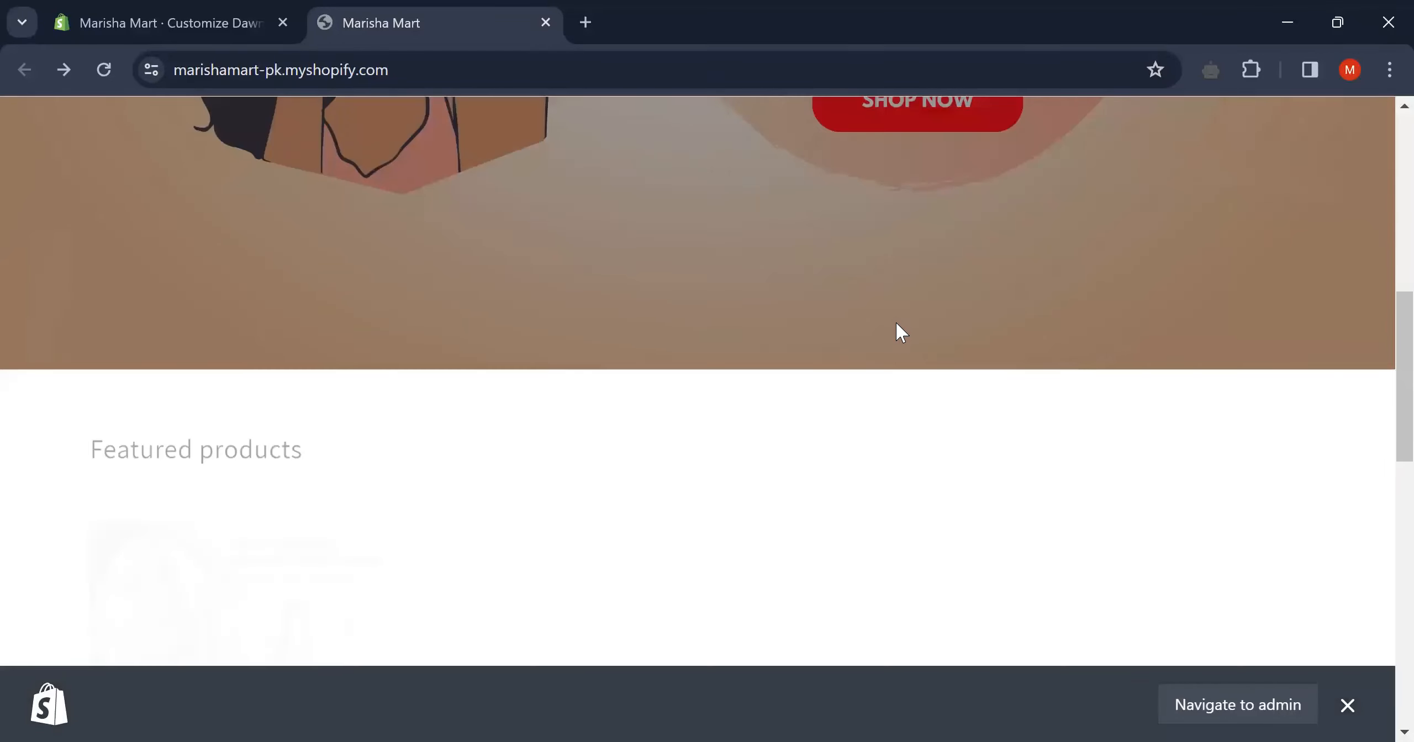
{"action": "scroll", "coordinate": [897, 331], "scroll_direction": "down", "scroll_amount": 6}
{"action": "scroll", "coordinate": [898, 331], "scroll_direction": "up", "scroll_amount": 5}
{"action": "scroll", "coordinate": [898, 332], "scroll_direction": "down", "scroll_amount": 6}
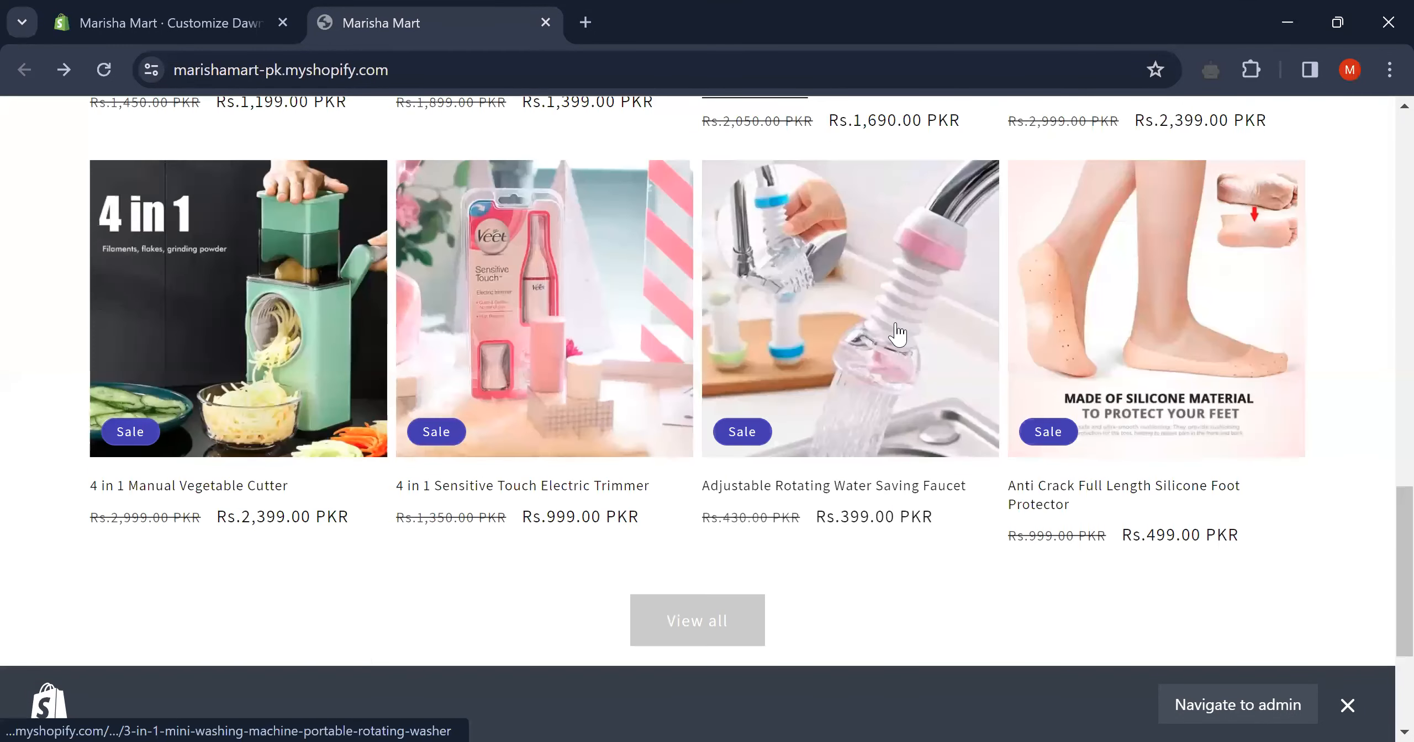
{"action": "scroll", "coordinate": [898, 331], "scroll_direction": "down", "scroll_amount": 5}
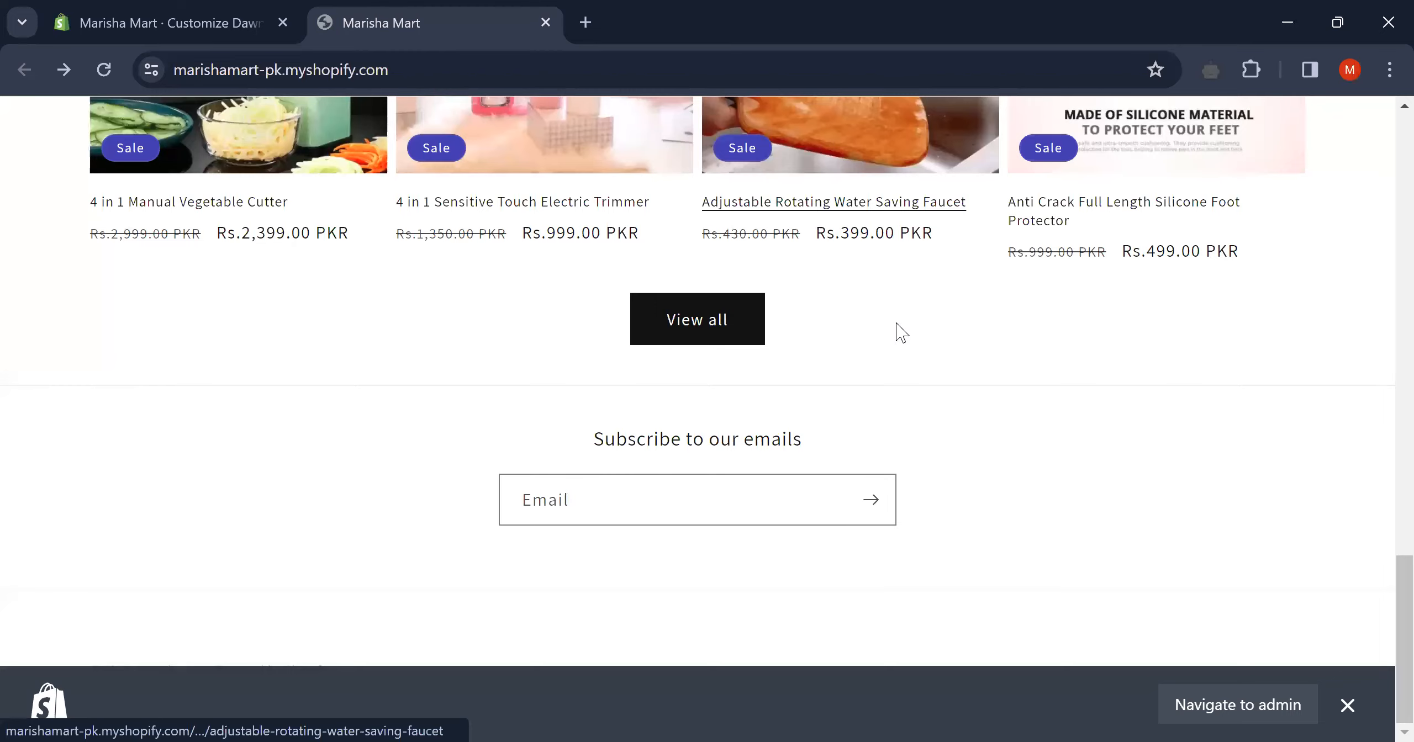
{"action": "scroll", "coordinate": [901, 332], "scroll_direction": "up", "scroll_amount": 15}
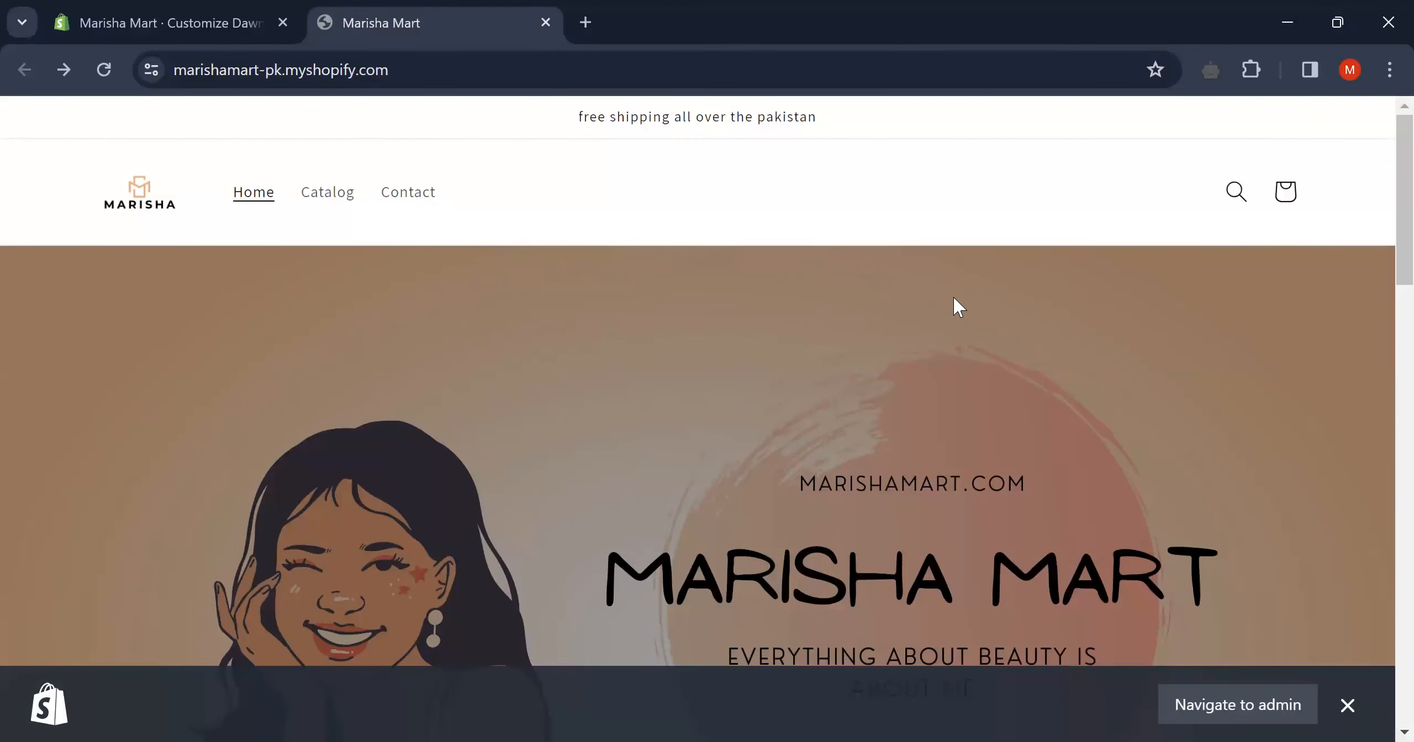
{"action": "scroll", "coordinate": [951, 294], "scroll_direction": "down", "scroll_amount": 2}
{"action": "scroll", "coordinate": [950, 294], "scroll_direction": "up", "scroll_amount": 2}
{"action": "scroll", "coordinate": [723, 362], "scroll_direction": "down", "scroll_amount": 1}
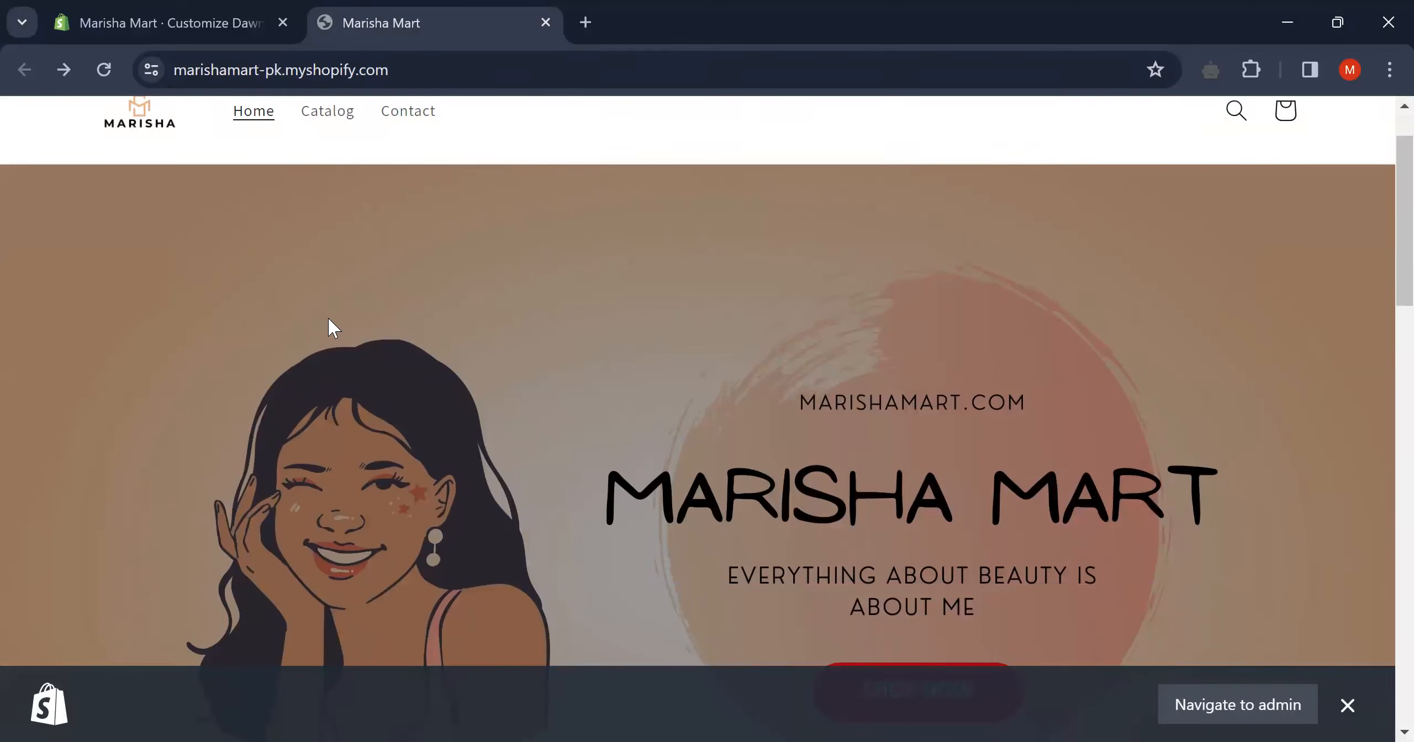
{"action": "scroll", "coordinate": [232, 298], "scroll_direction": "up", "scroll_amount": 1}
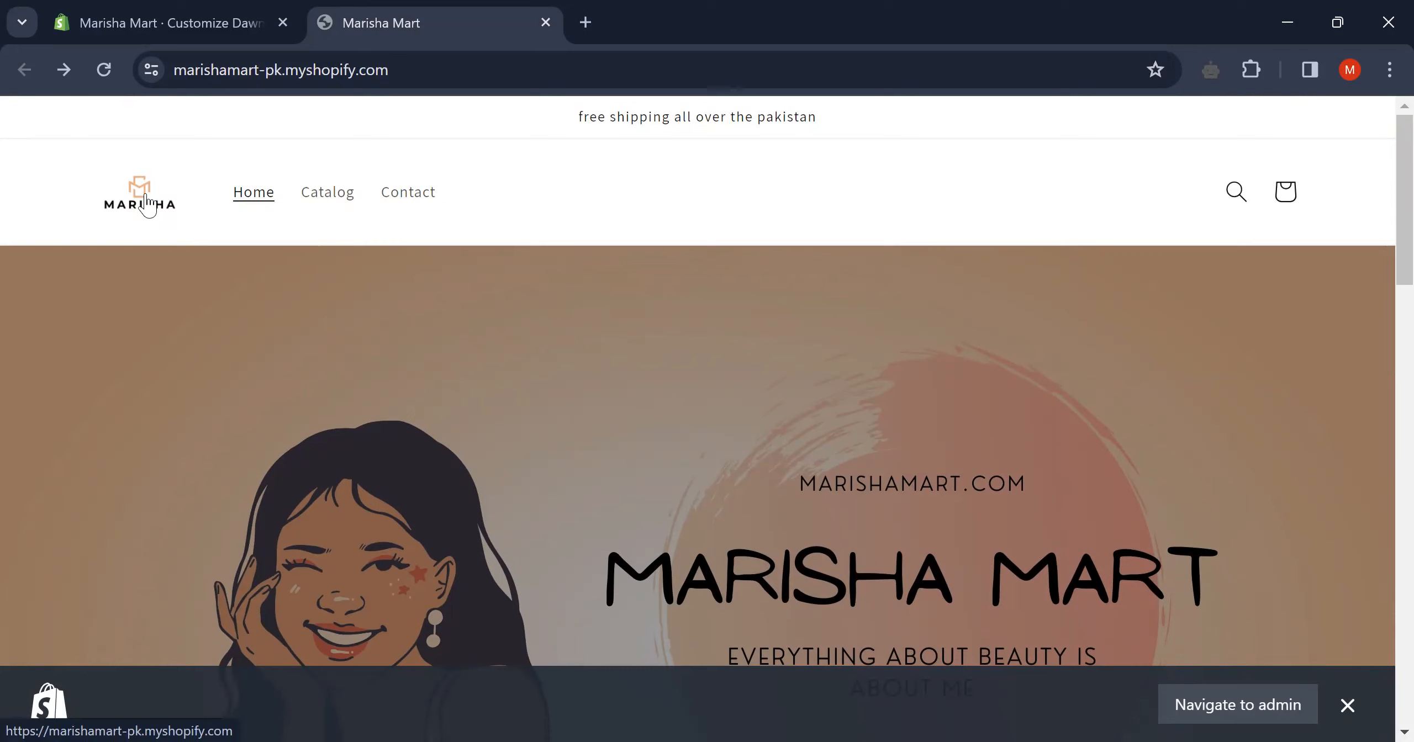
- Browse the storefront Catalog page listing 30 products, then return to the theme editor
{"action": "left_click", "coordinate": [342, 200]}
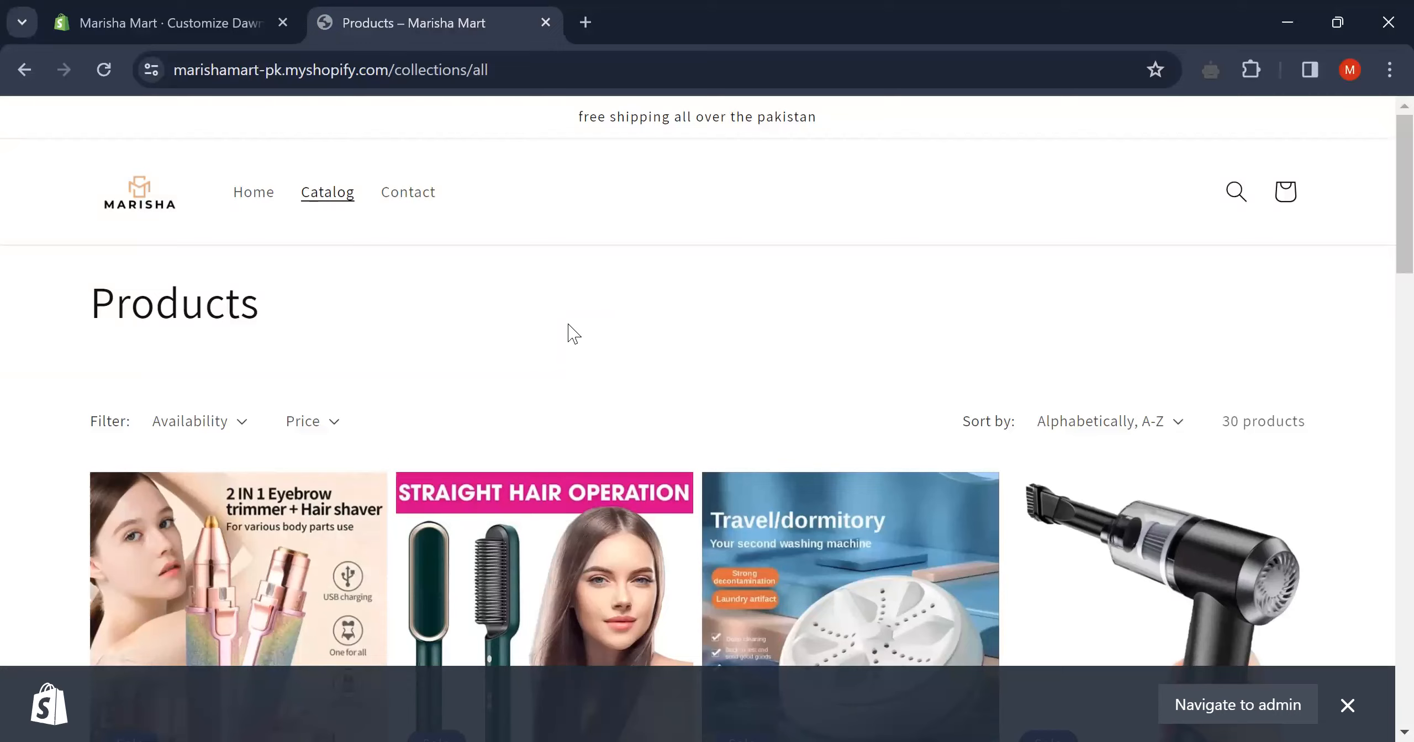
{"action": "scroll", "coordinate": [572, 333], "scroll_direction": "down", "scroll_amount": 10}
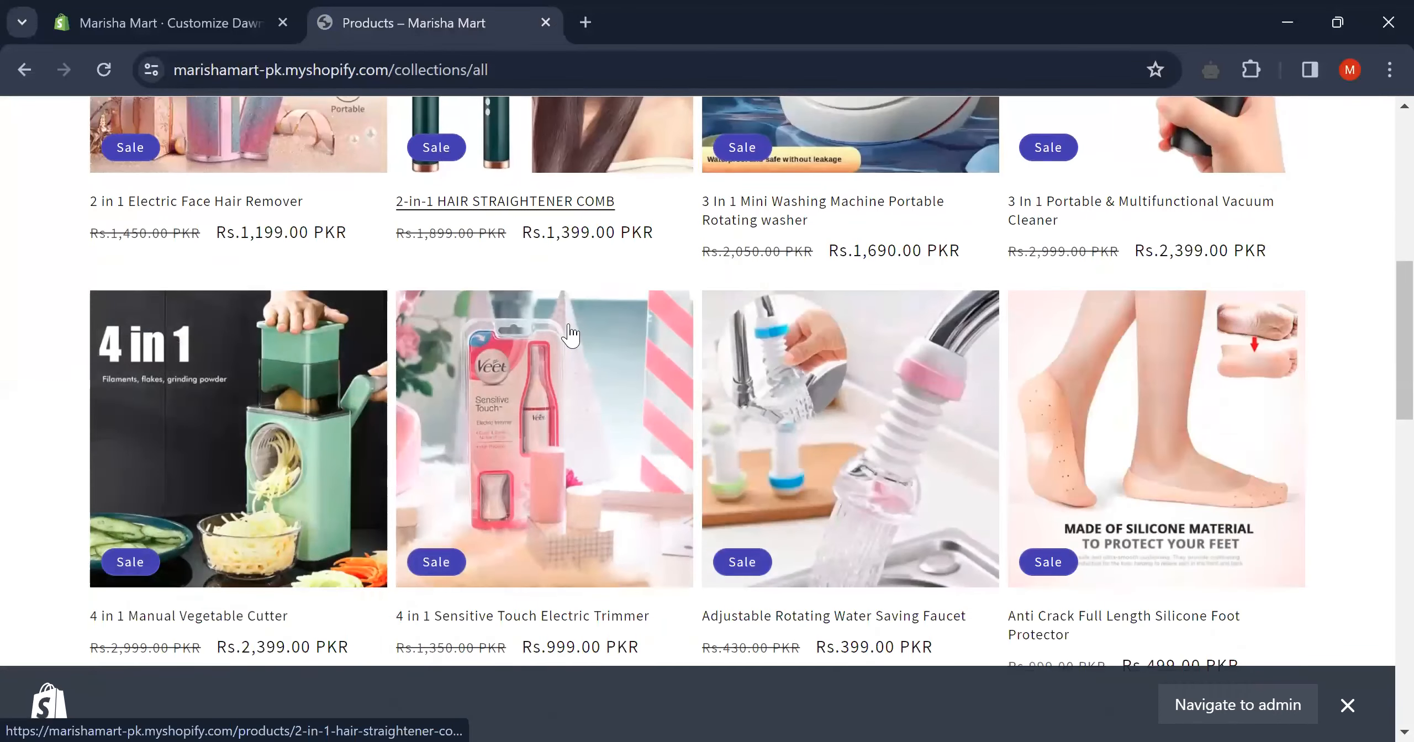
{"action": "scroll", "coordinate": [571, 333], "scroll_direction": "down", "scroll_amount": 20}
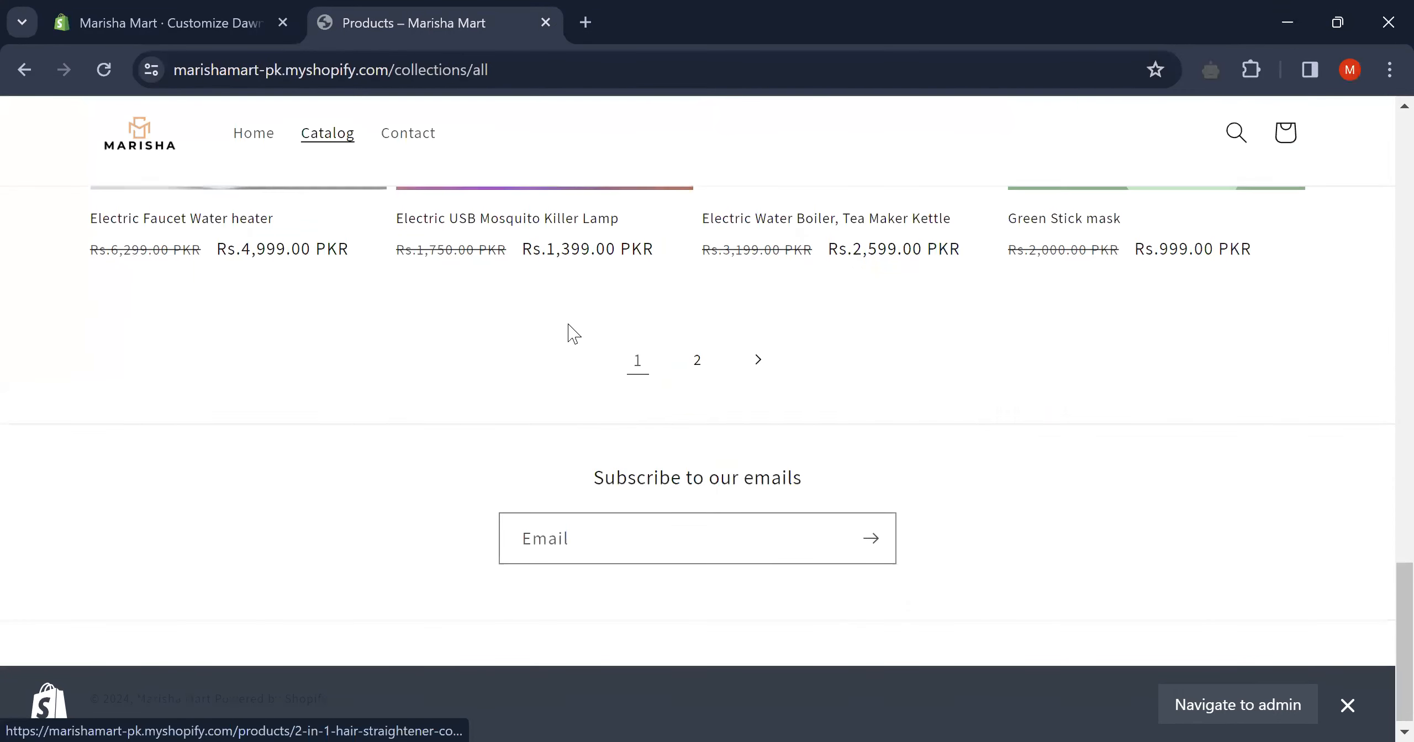
{"action": "key", "text": "Home"}
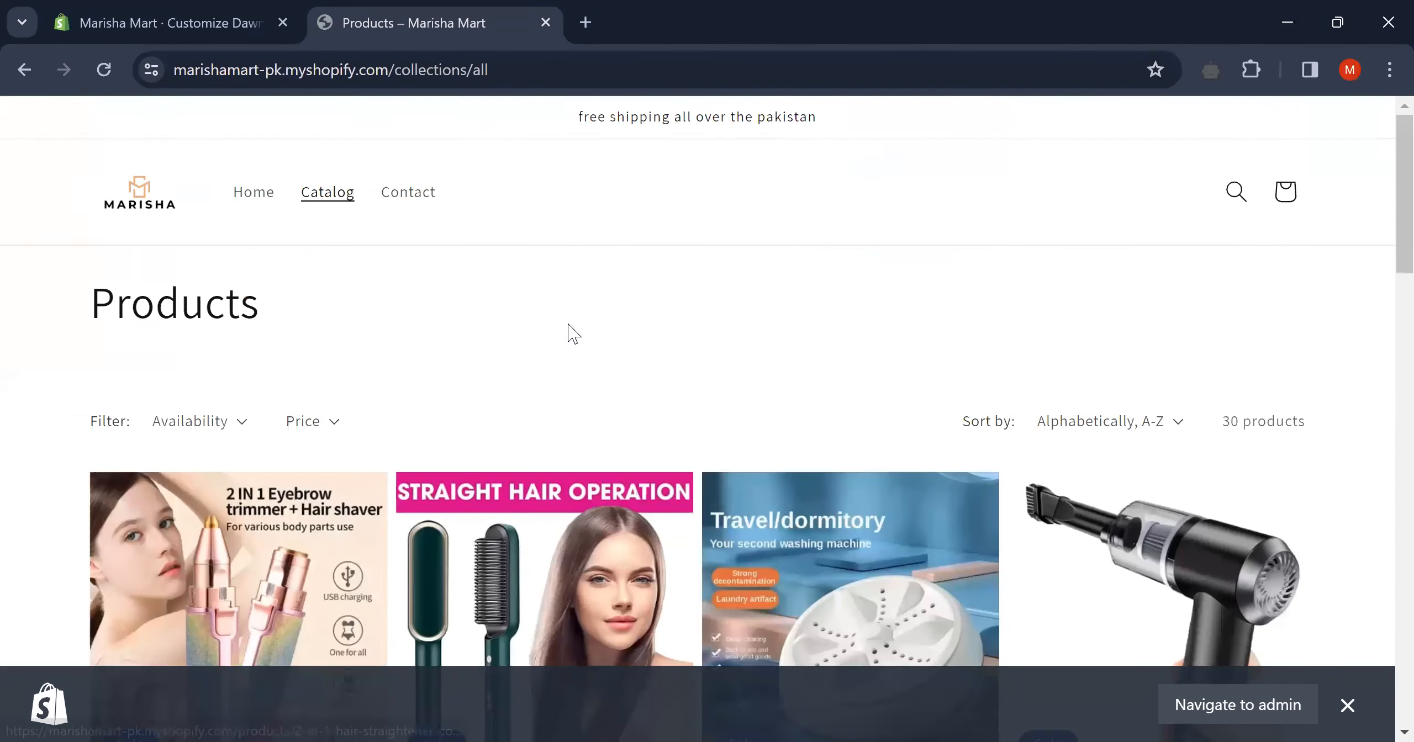
{"action": "left_click", "coordinate": [215, 10]}
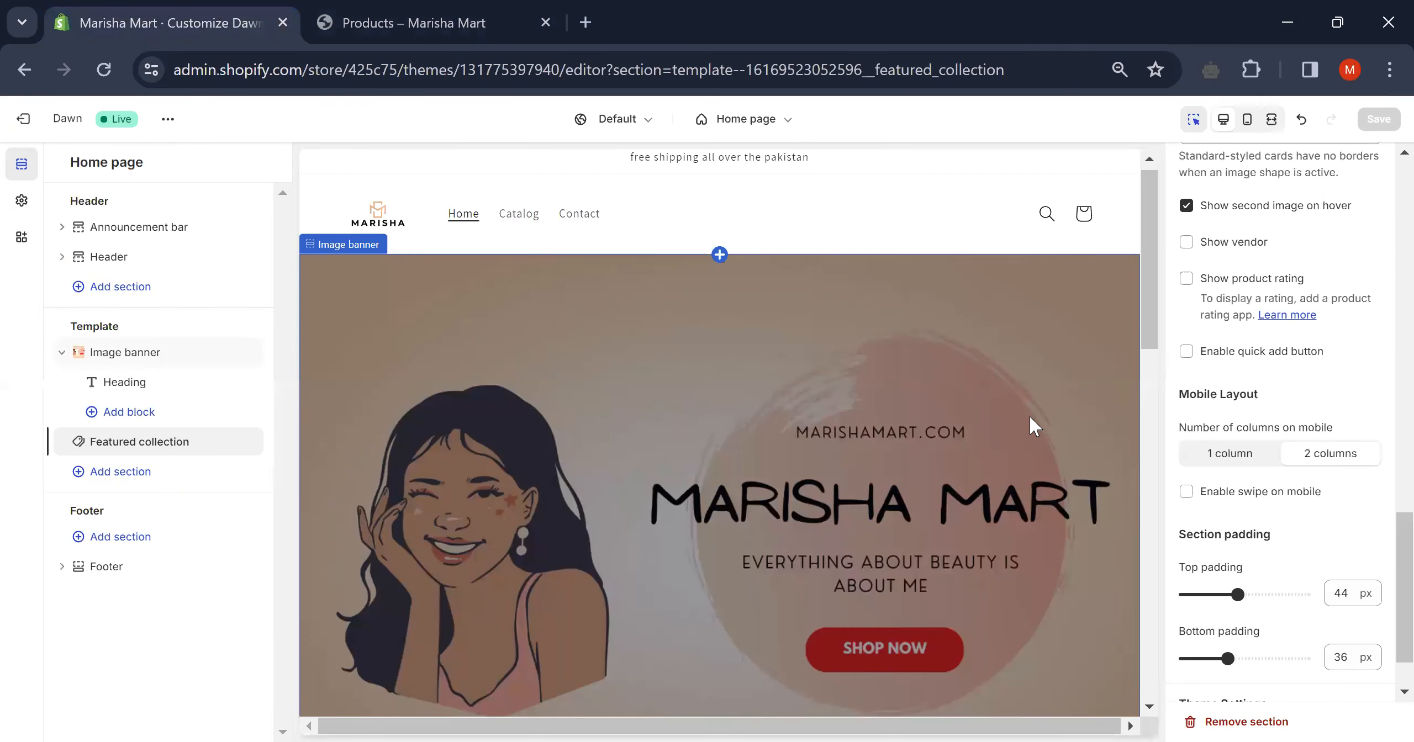
- Add a Collection list section with three placeholder cards and place it above Featured collection
{"action": "scroll", "coordinate": [1030, 415], "scroll_direction": "down", "scroll_amount": 4}
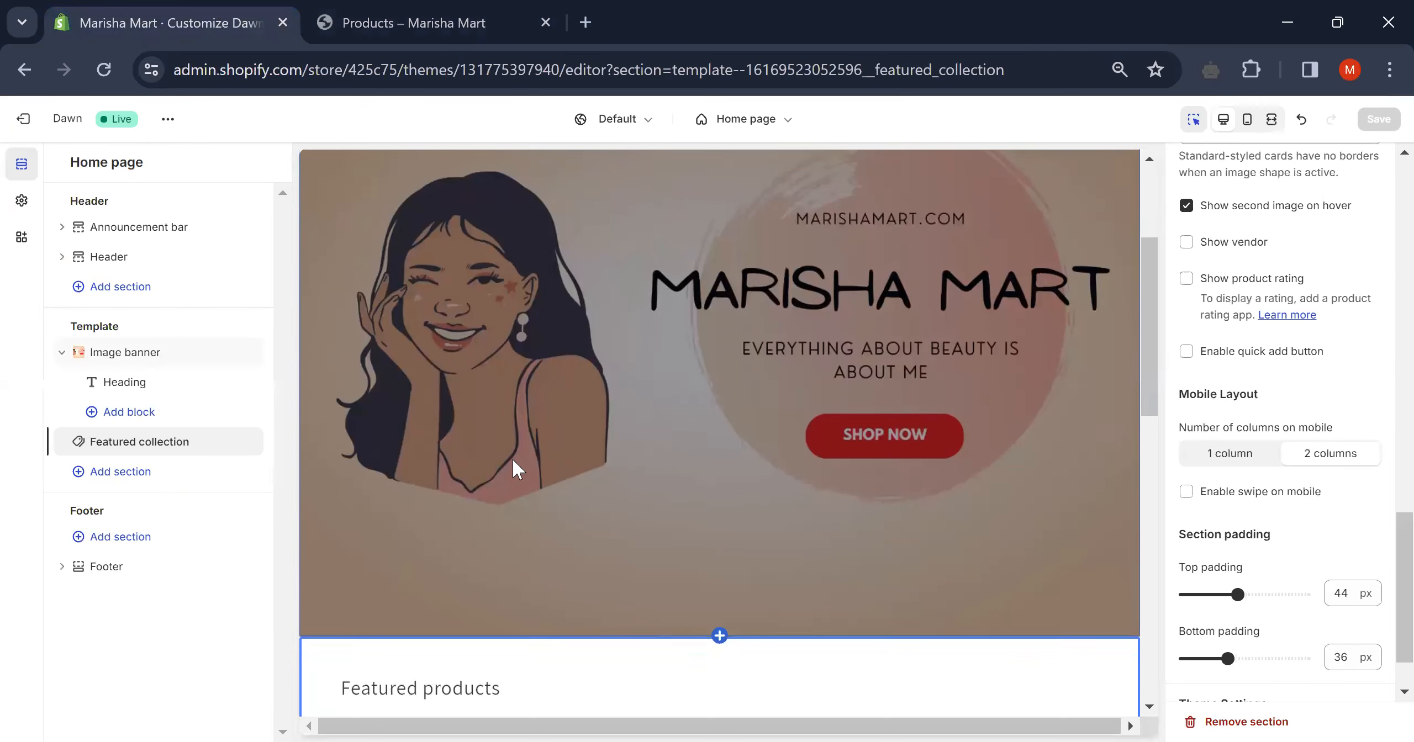
{"action": "left_click", "coordinate": [181, 473]}
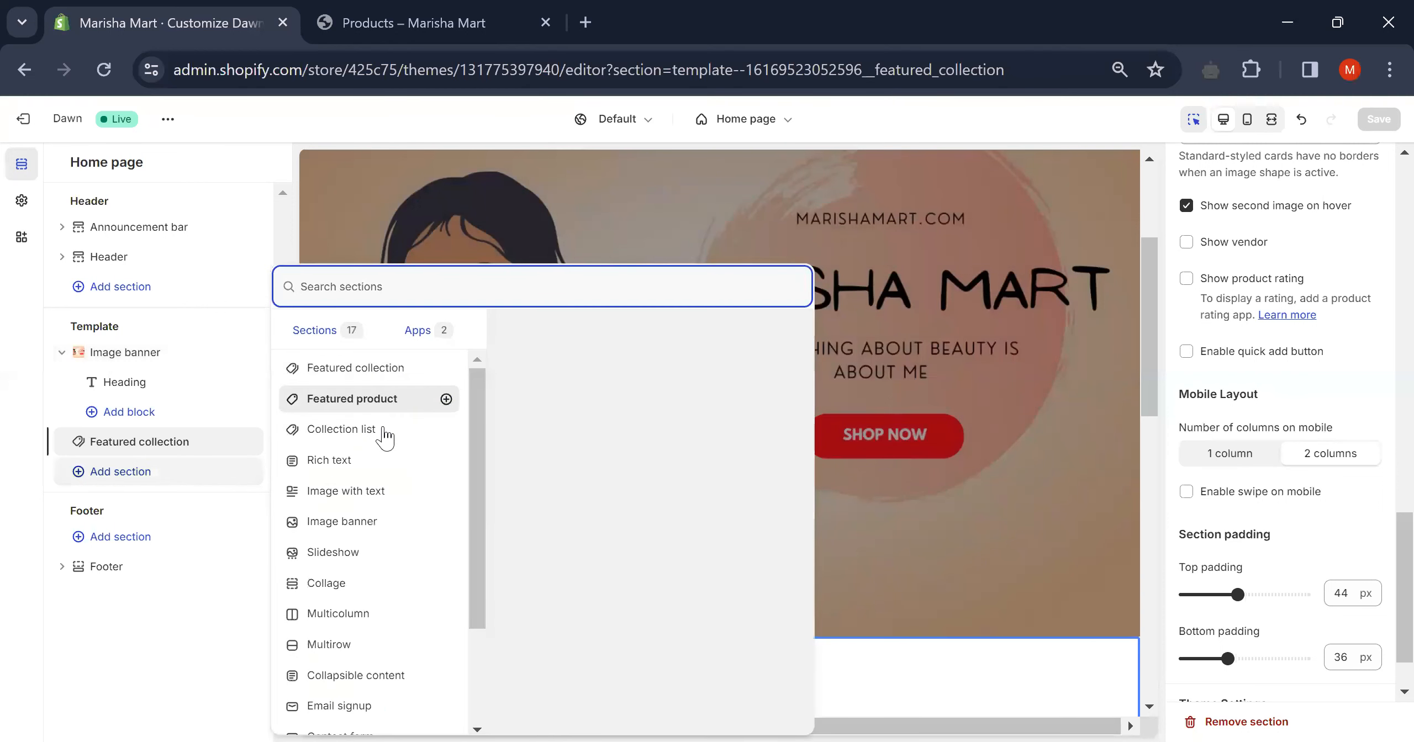
{"action": "mouse_move", "coordinate": [385, 436]}
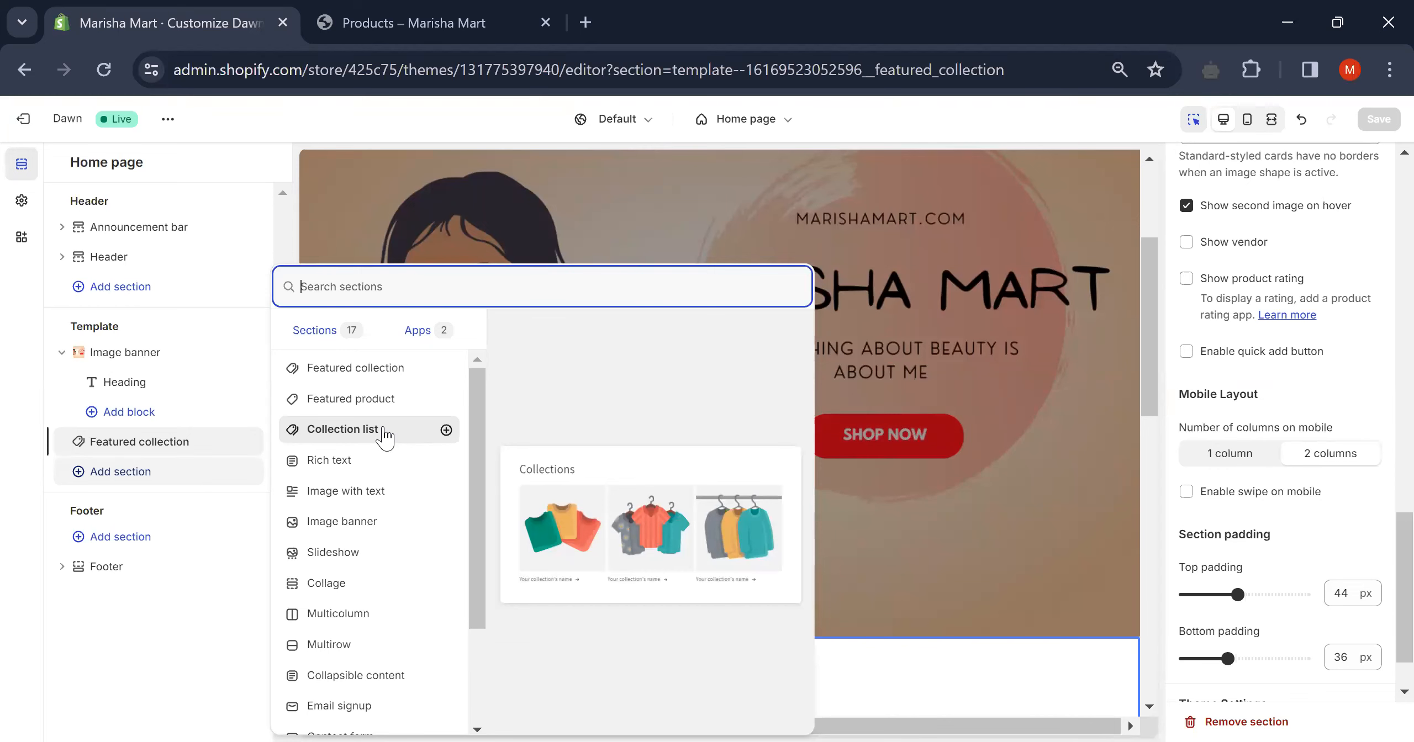
{"action": "left_click", "coordinate": [385, 432]}
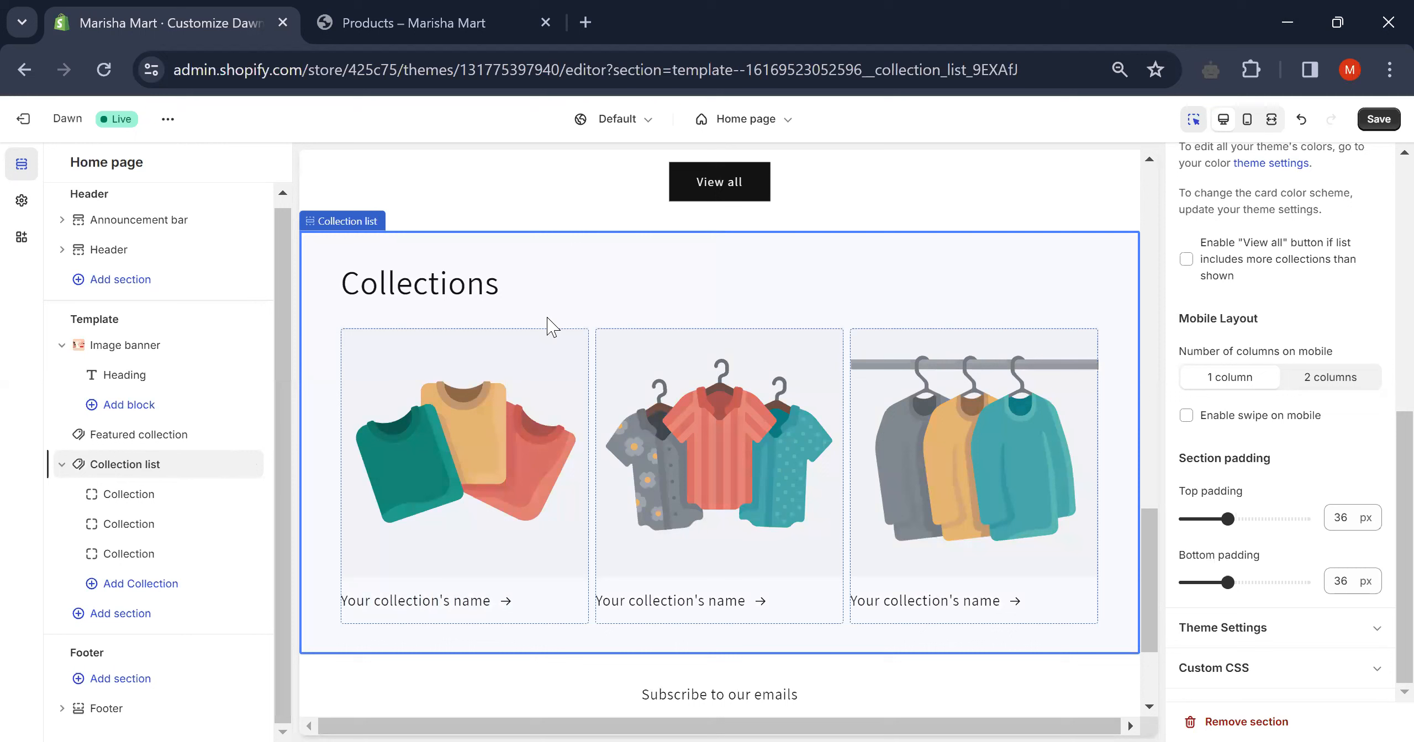
{"action": "mouse_move", "coordinate": [214, 465]}
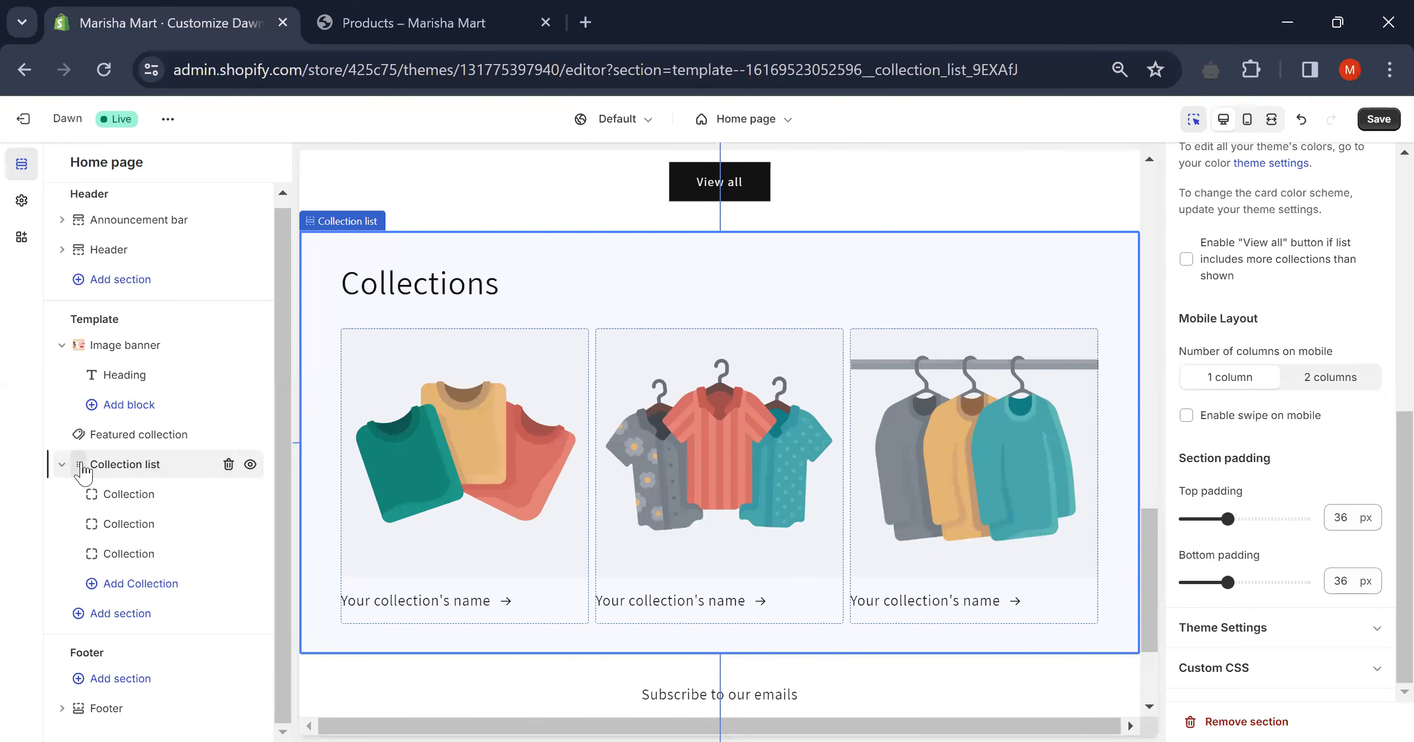
{"action": "left_click_drag", "start_coordinate": [83, 470], "coordinate": [70, 442]}
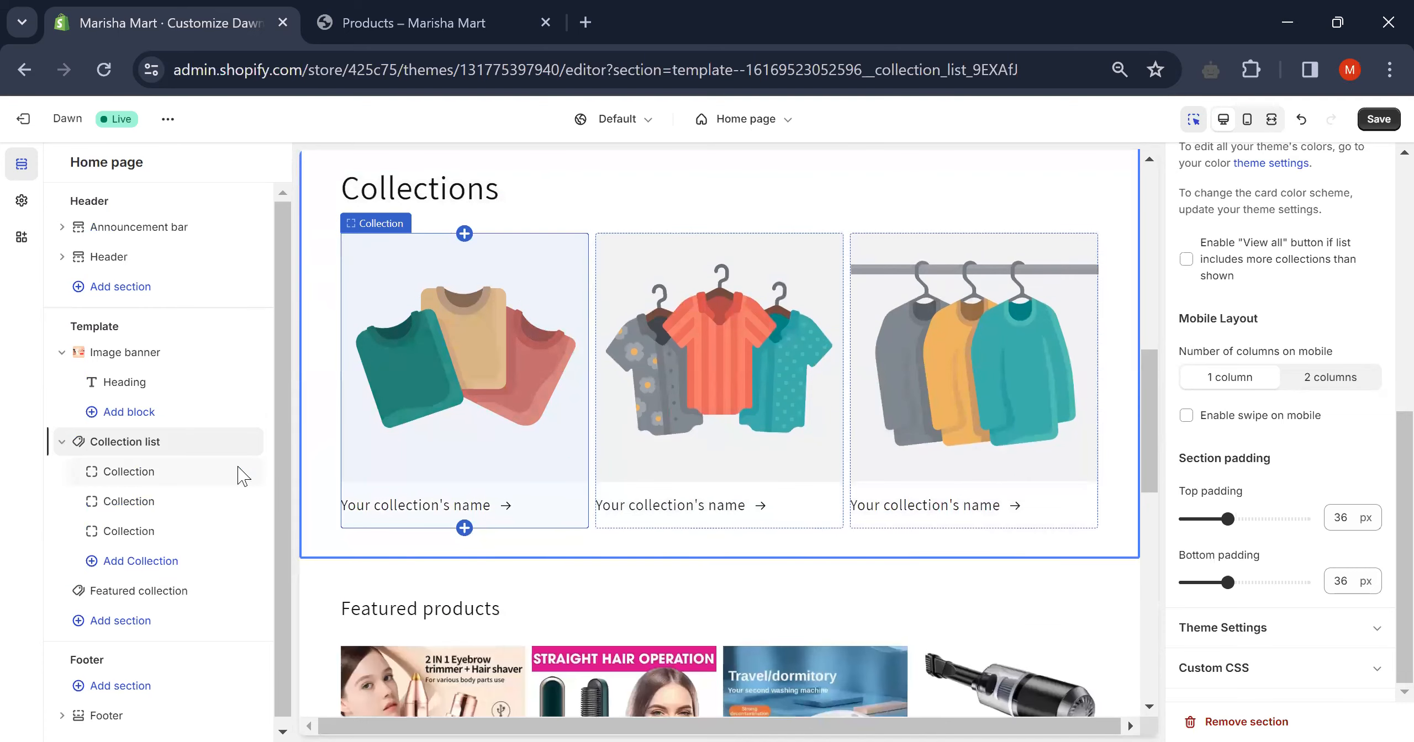
- Assign Home & Kitchen to the first collection card and Health & Beauty to the second
{"action": "left_click", "coordinate": [180, 485]}
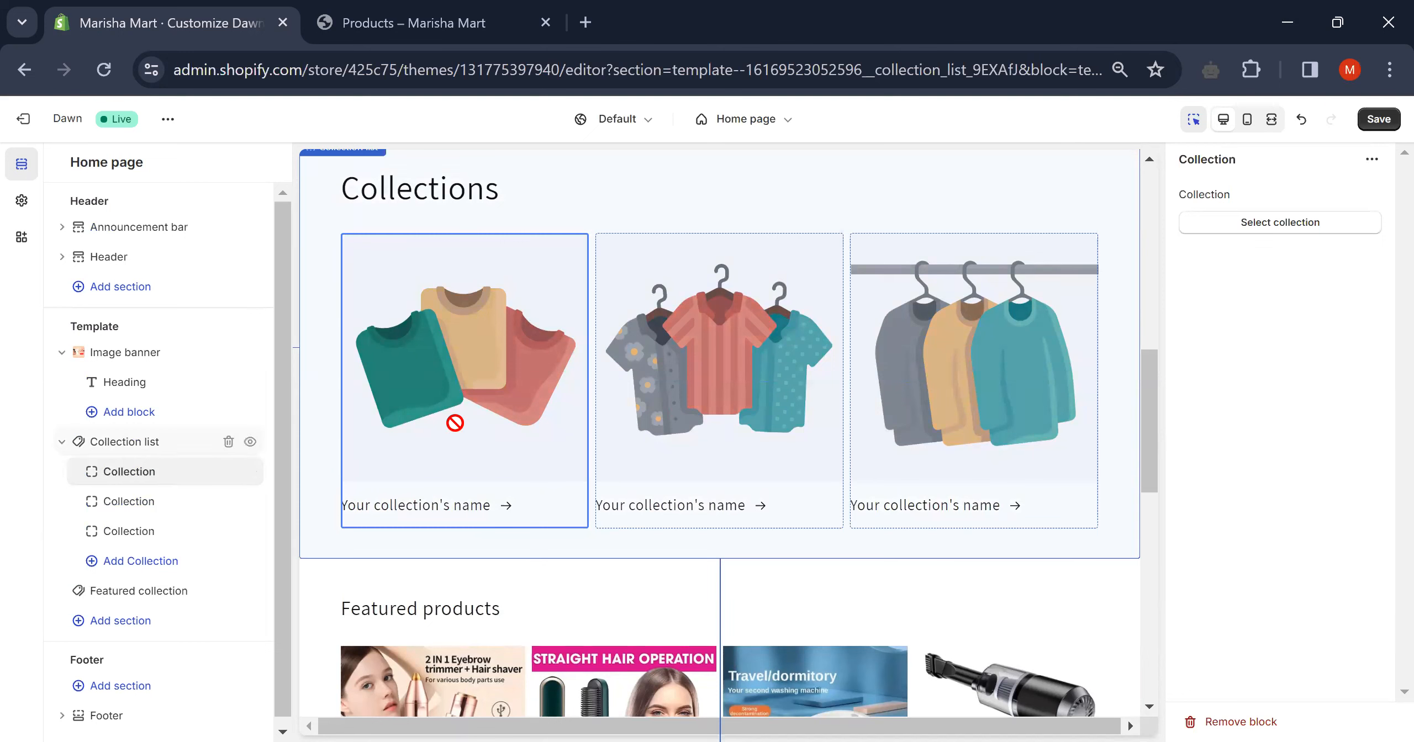
{"action": "left_click", "coordinate": [1289, 228]}
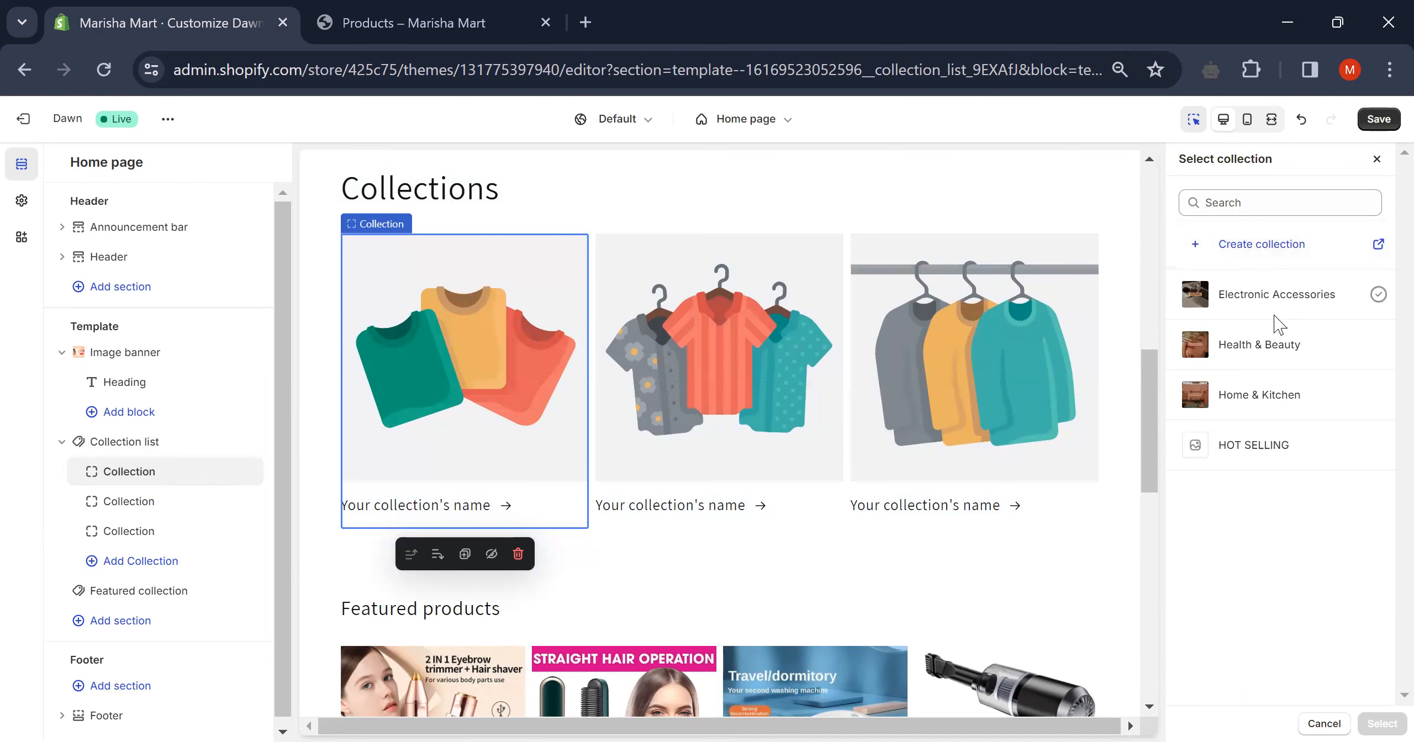
{"action": "left_click", "coordinate": [1240, 393]}
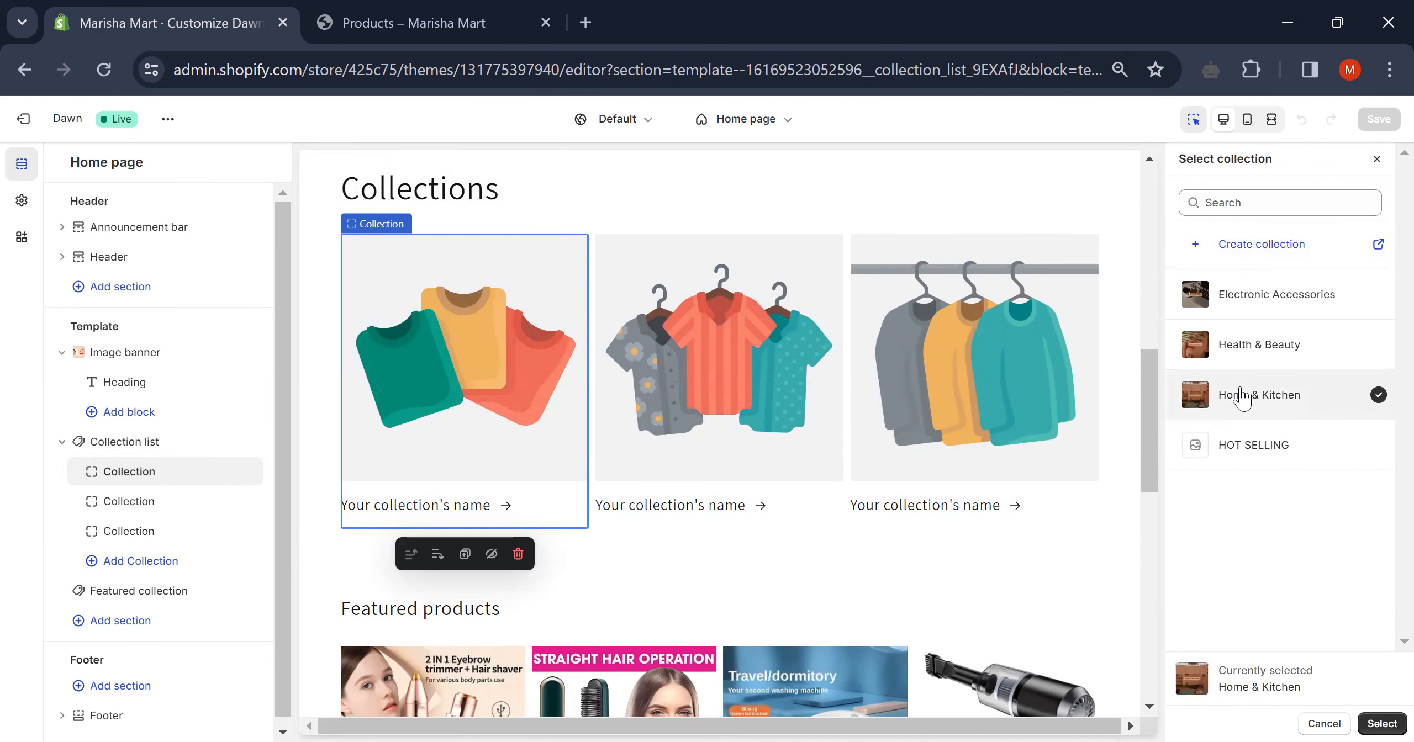
{"action": "left_click", "coordinate": [1381, 723]}
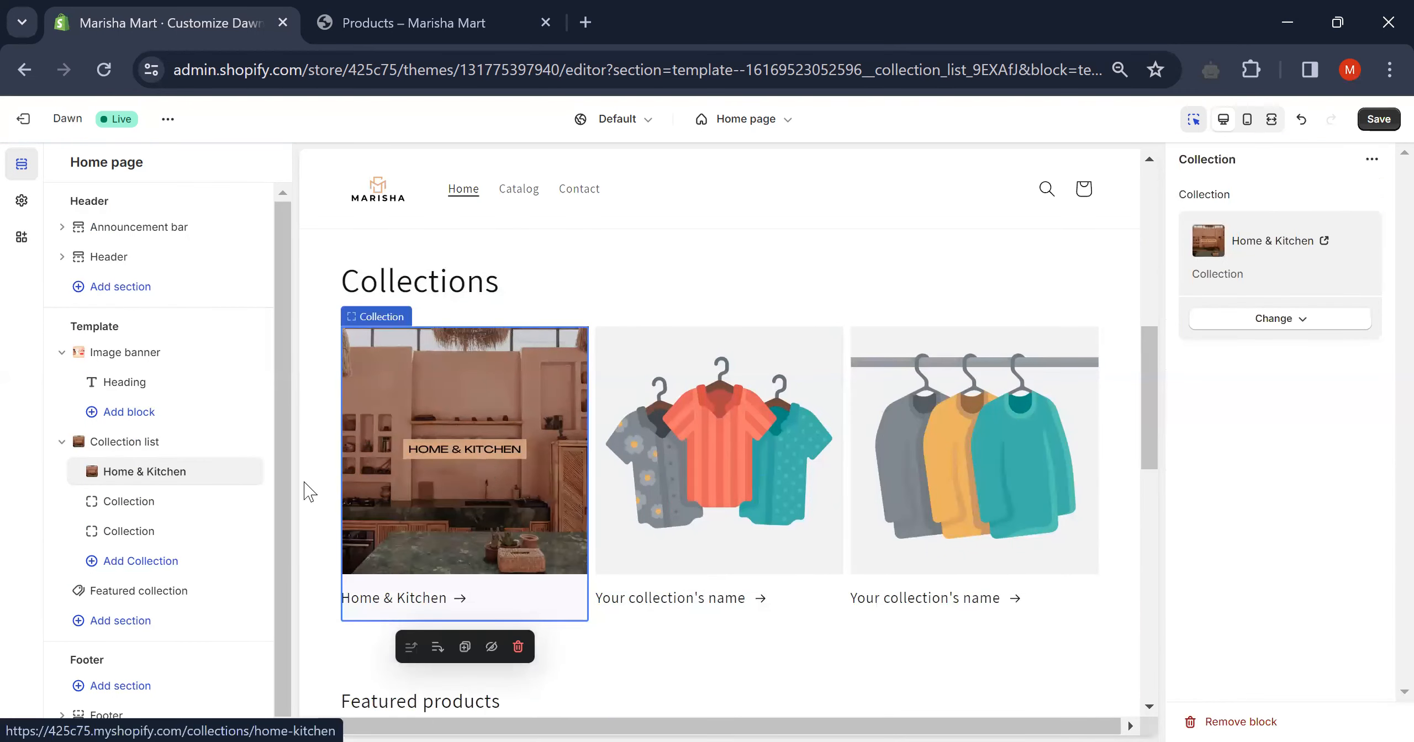
{"action": "left_click", "coordinate": [159, 503]}
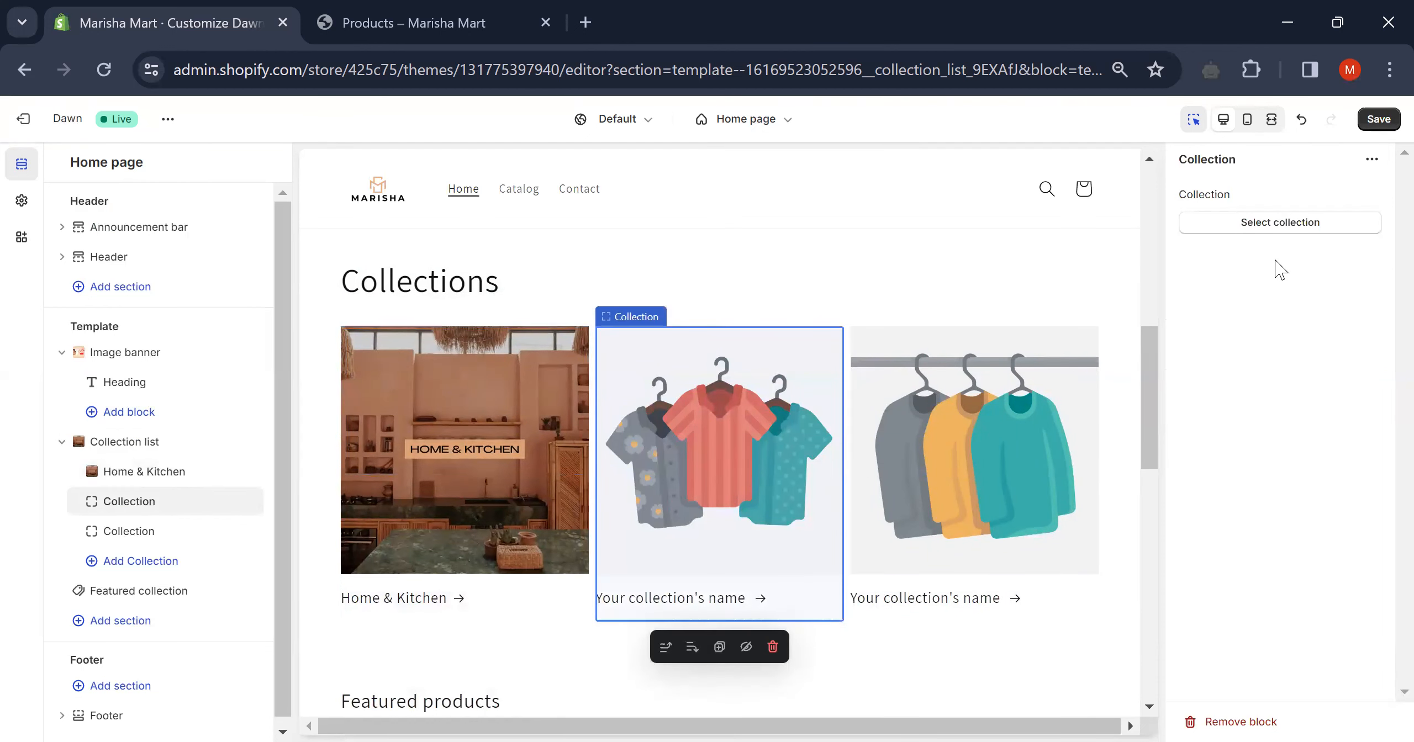
{"action": "left_click", "coordinate": [1294, 231]}
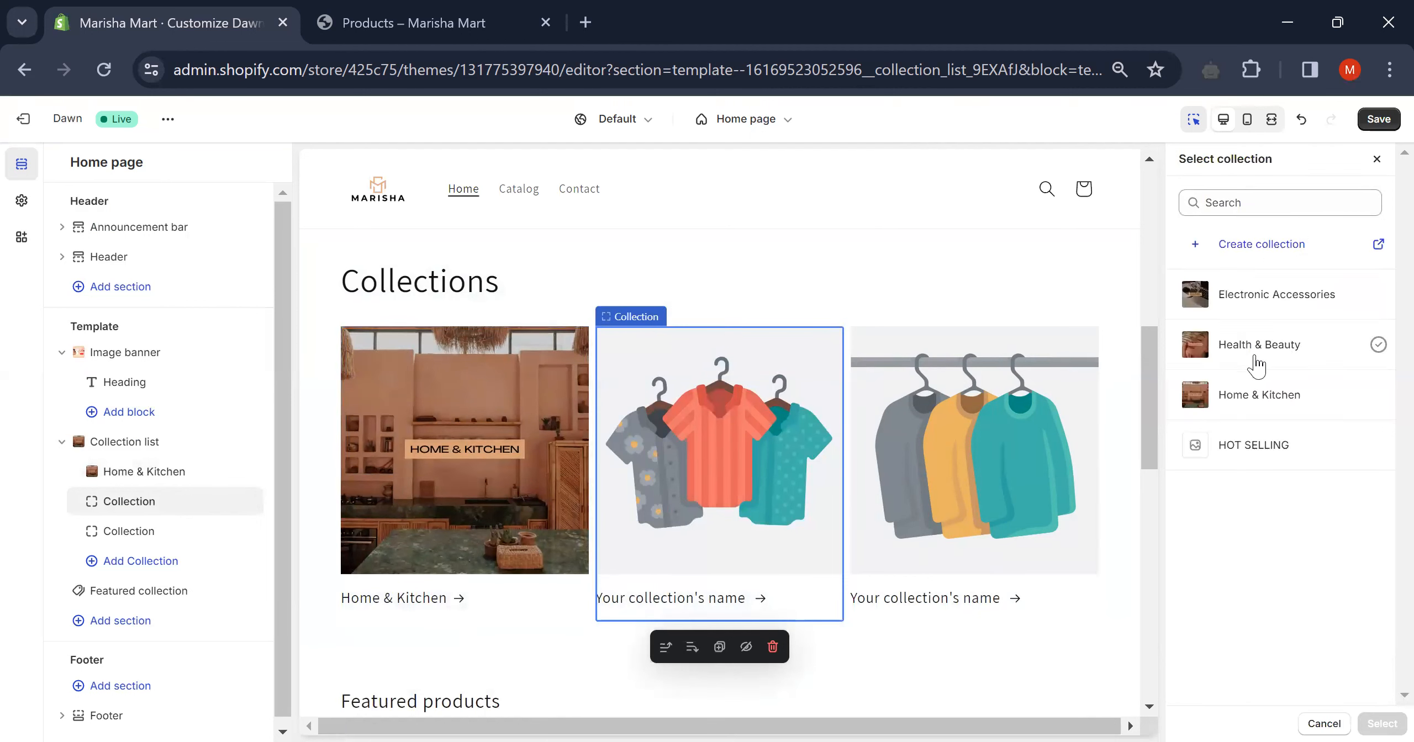
{"action": "left_click", "coordinate": [1263, 358]}
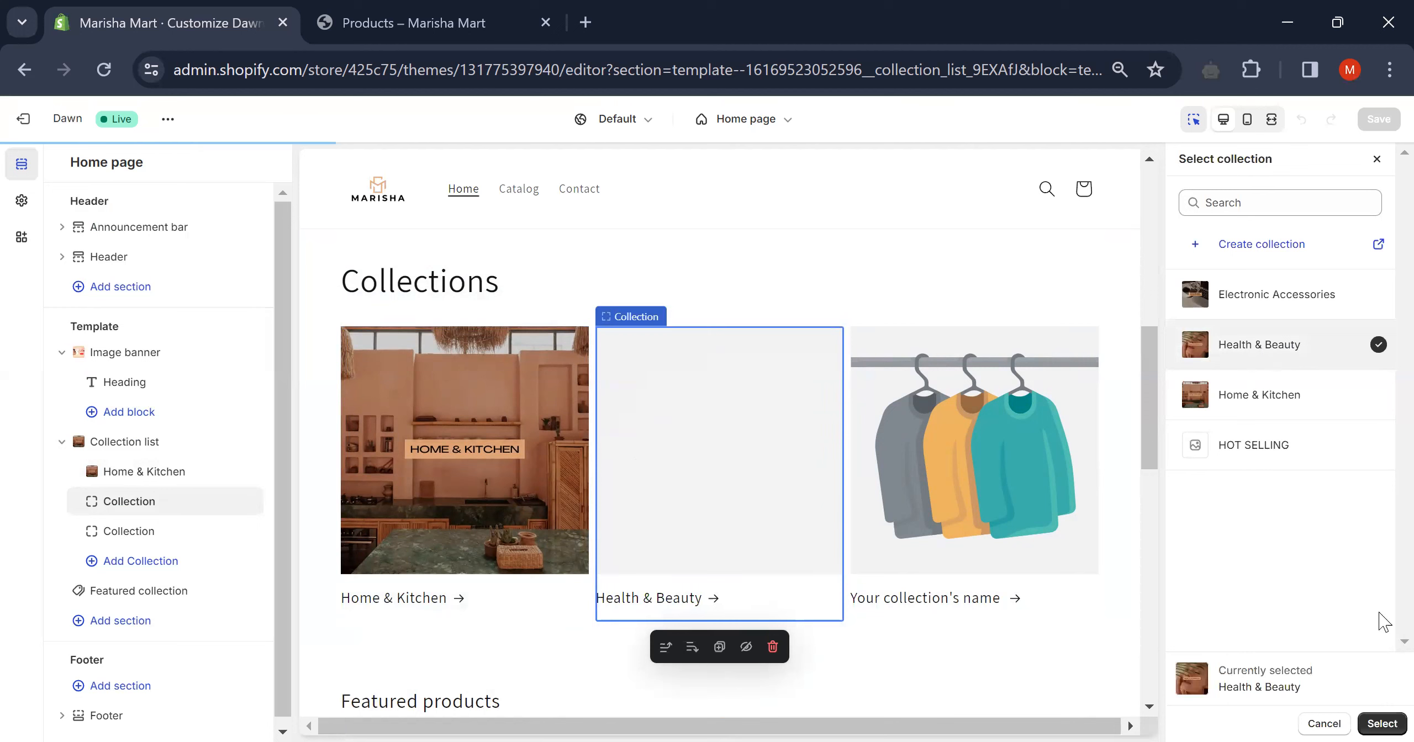
{"action": "left_click", "coordinate": [1382, 722]}
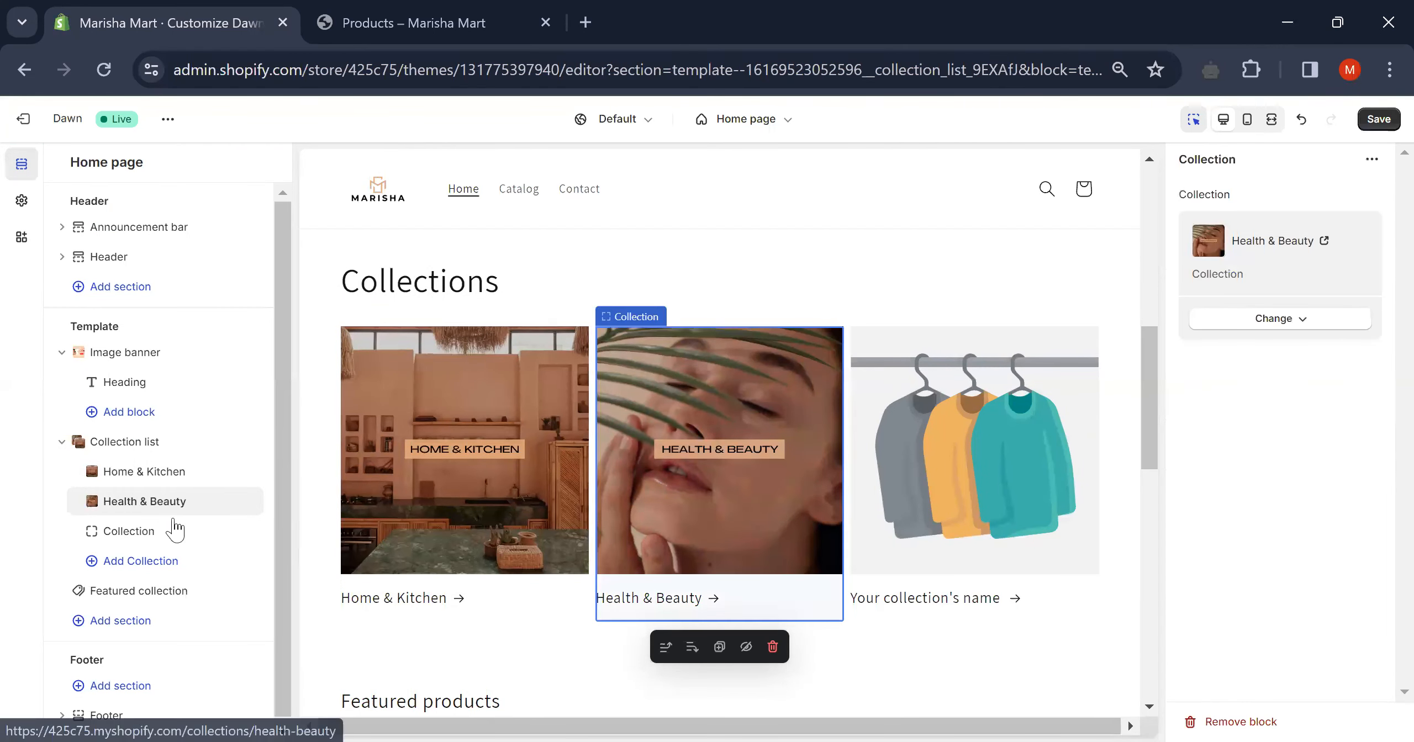
- Assign Electronic Accessories to the third collection card and check the Collections row
{"action": "left_click", "coordinate": [148, 533]}
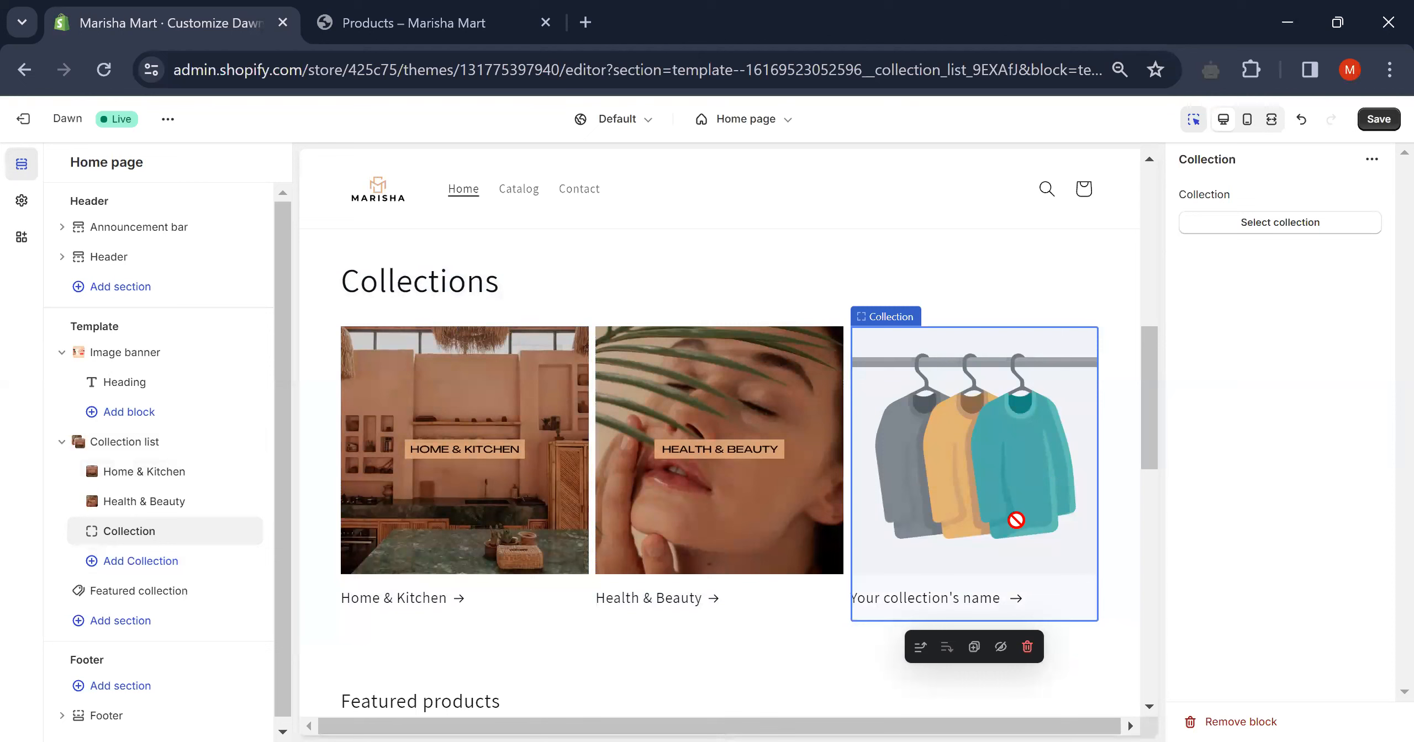
{"action": "left_click", "coordinate": [1290, 223]}
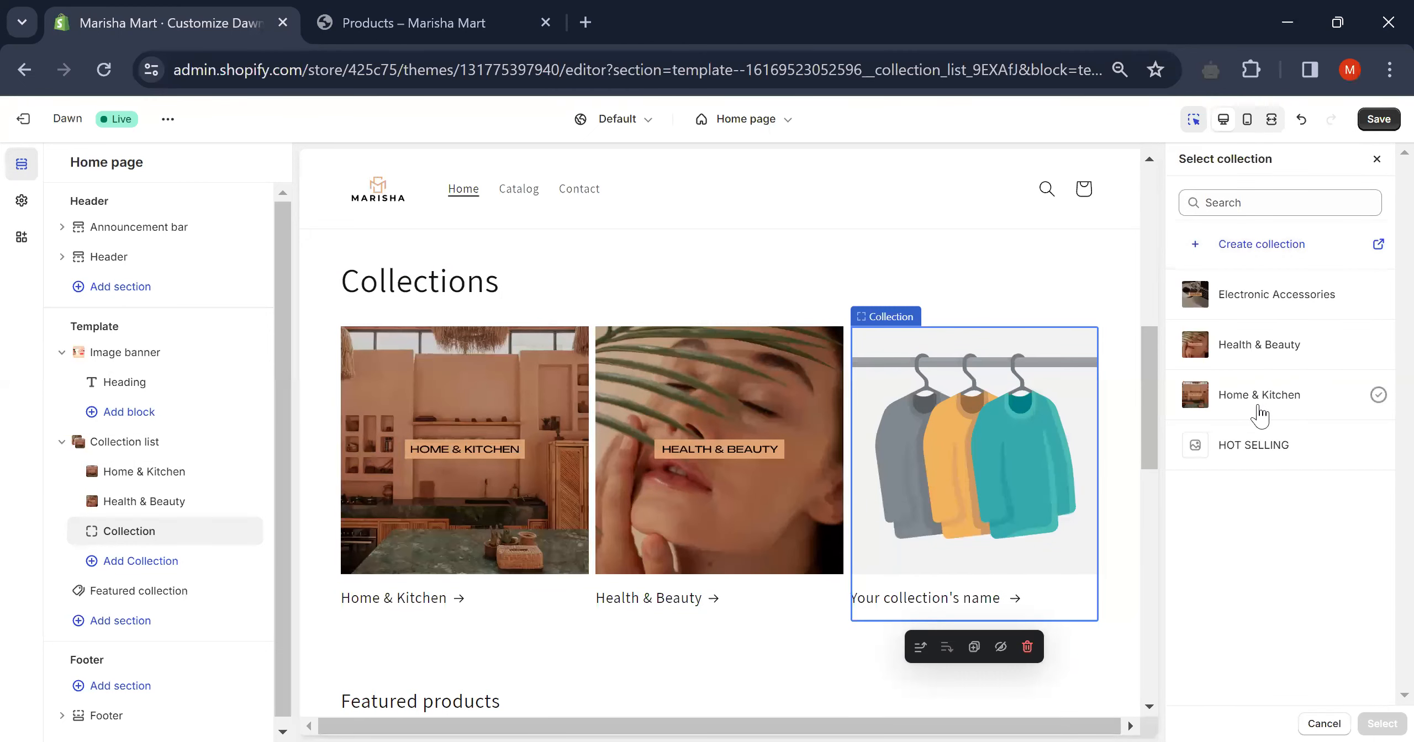
{"action": "left_click", "coordinate": [1271, 309]}
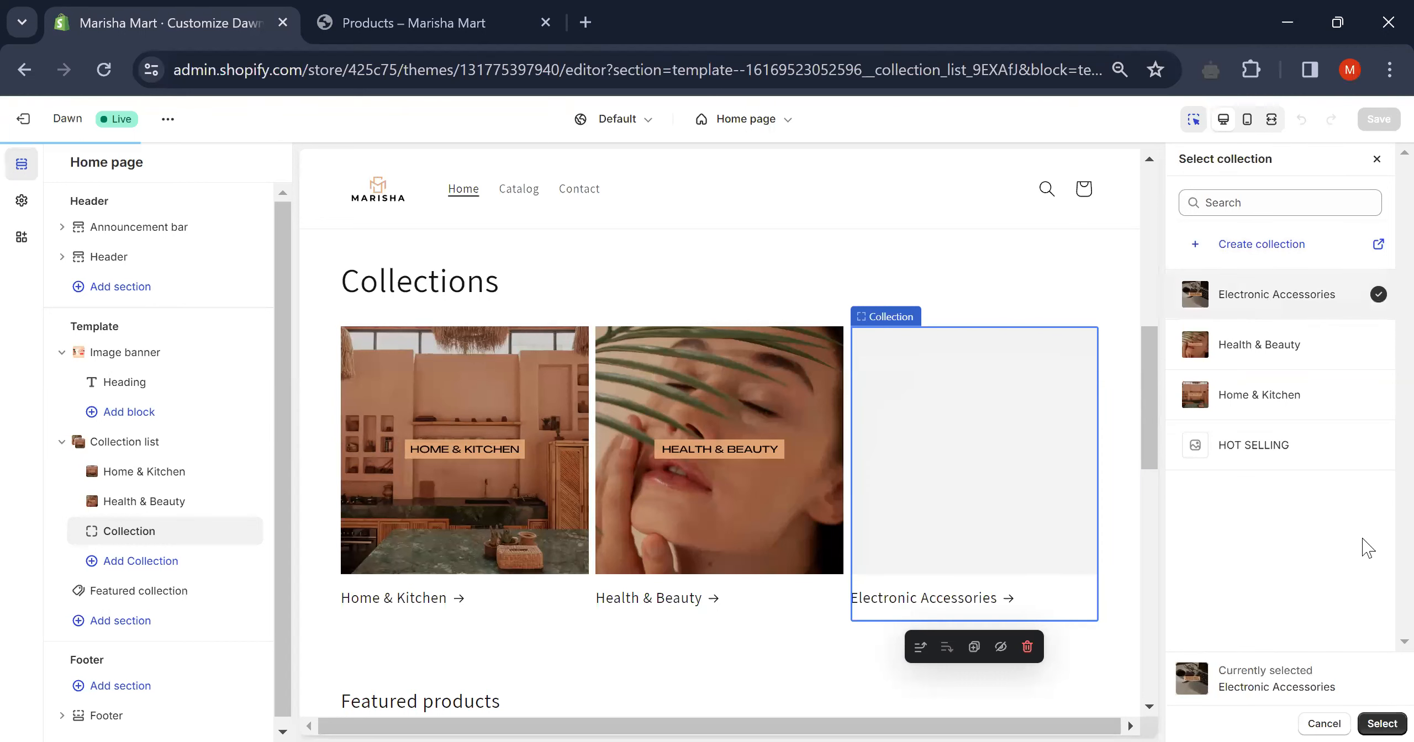
{"action": "left_click", "coordinate": [1379, 717]}
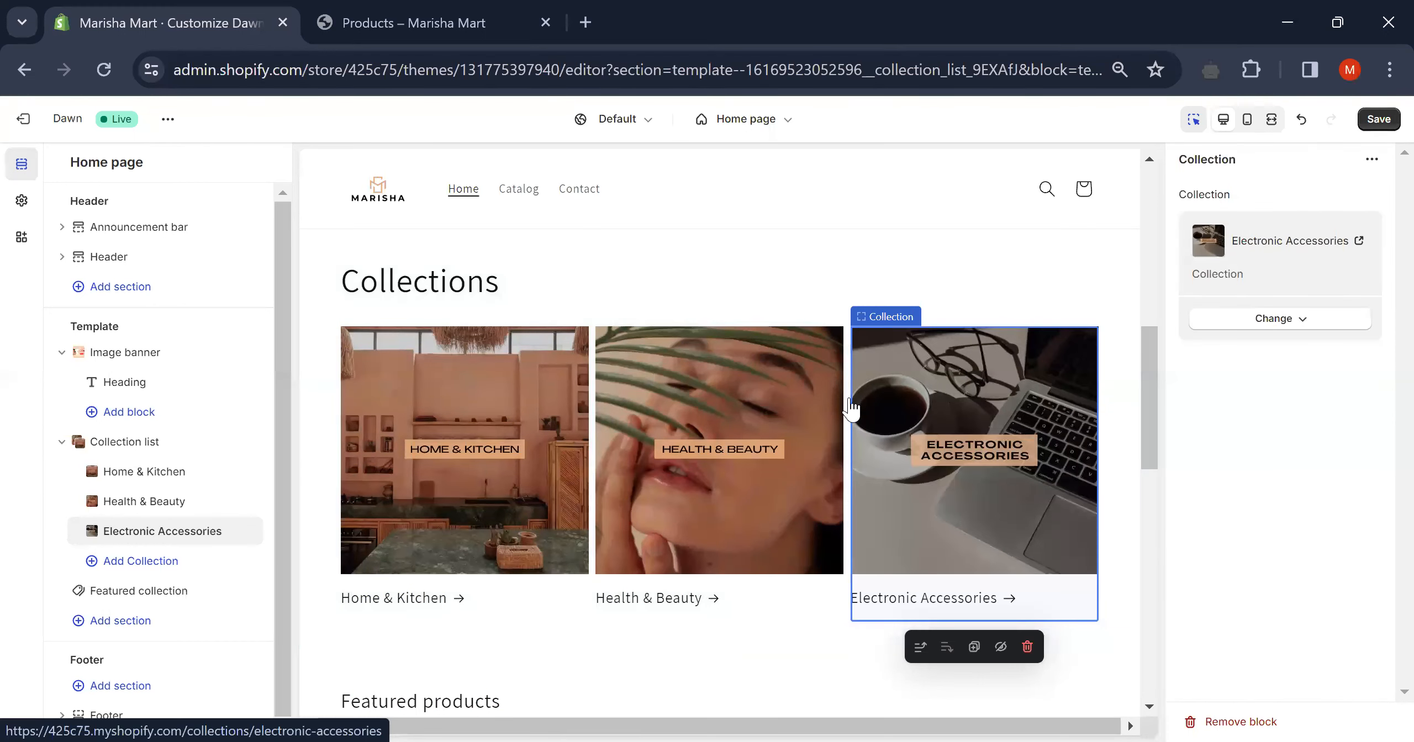
{"action": "scroll", "coordinate": [849, 399], "scroll_direction": "down", "scroll_amount": 3}
{"action": "scroll", "coordinate": [849, 399], "scroll_direction": "up", "scroll_amount": 9}
{"action": "scroll", "coordinate": [849, 399], "scroll_direction": "down", "scroll_amount": 1}
{"action": "scroll", "coordinate": [849, 395], "scroll_direction": "down", "scroll_amount": 5}
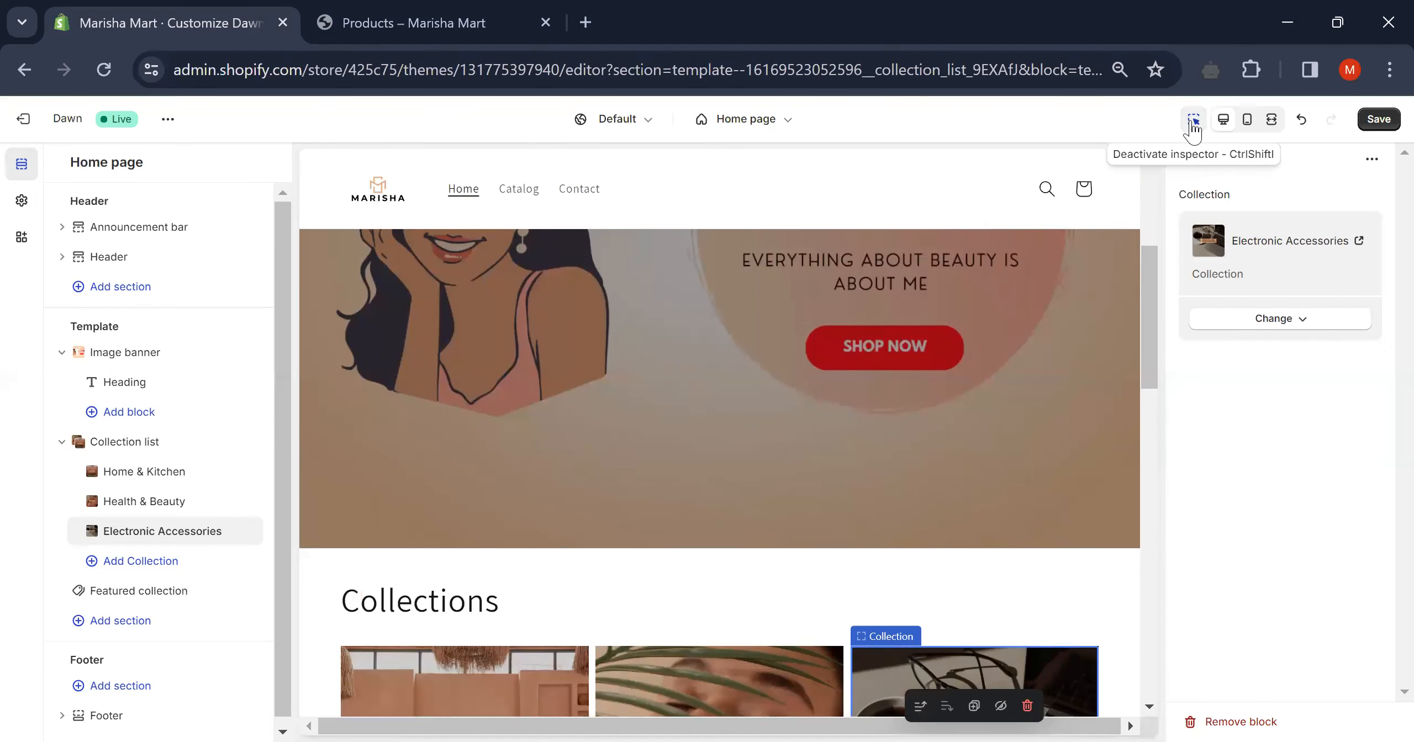
- Check the home page in the mobile preview, including the Image banner settings
{"action": "left_click", "coordinate": [1248, 121]}
{"action": "scroll", "coordinate": [718, 351], "scroll_direction": "up", "scroll_amount": 1}
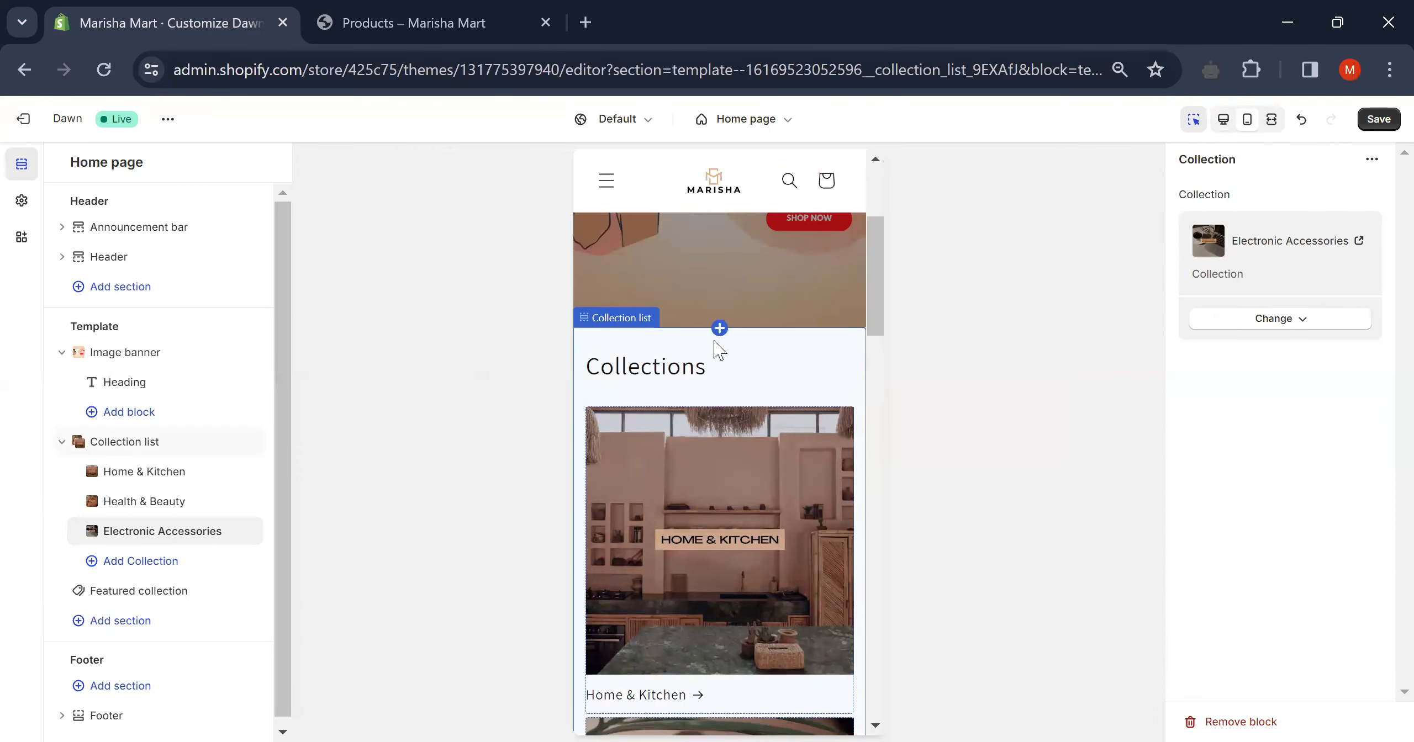
{"action": "scroll", "coordinate": [720, 349], "scroll_direction": "up", "scroll_amount": 5}
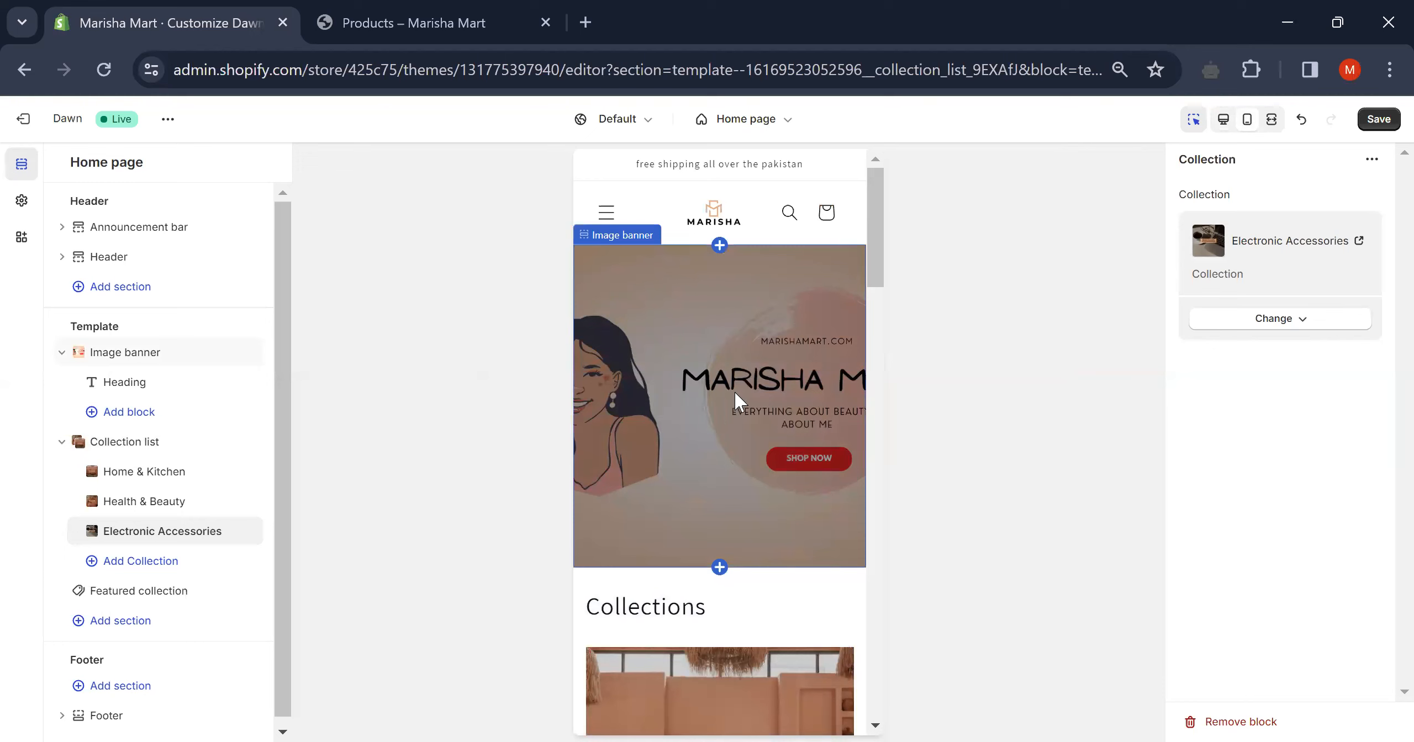
{"action": "left_click", "coordinate": [133, 354]}
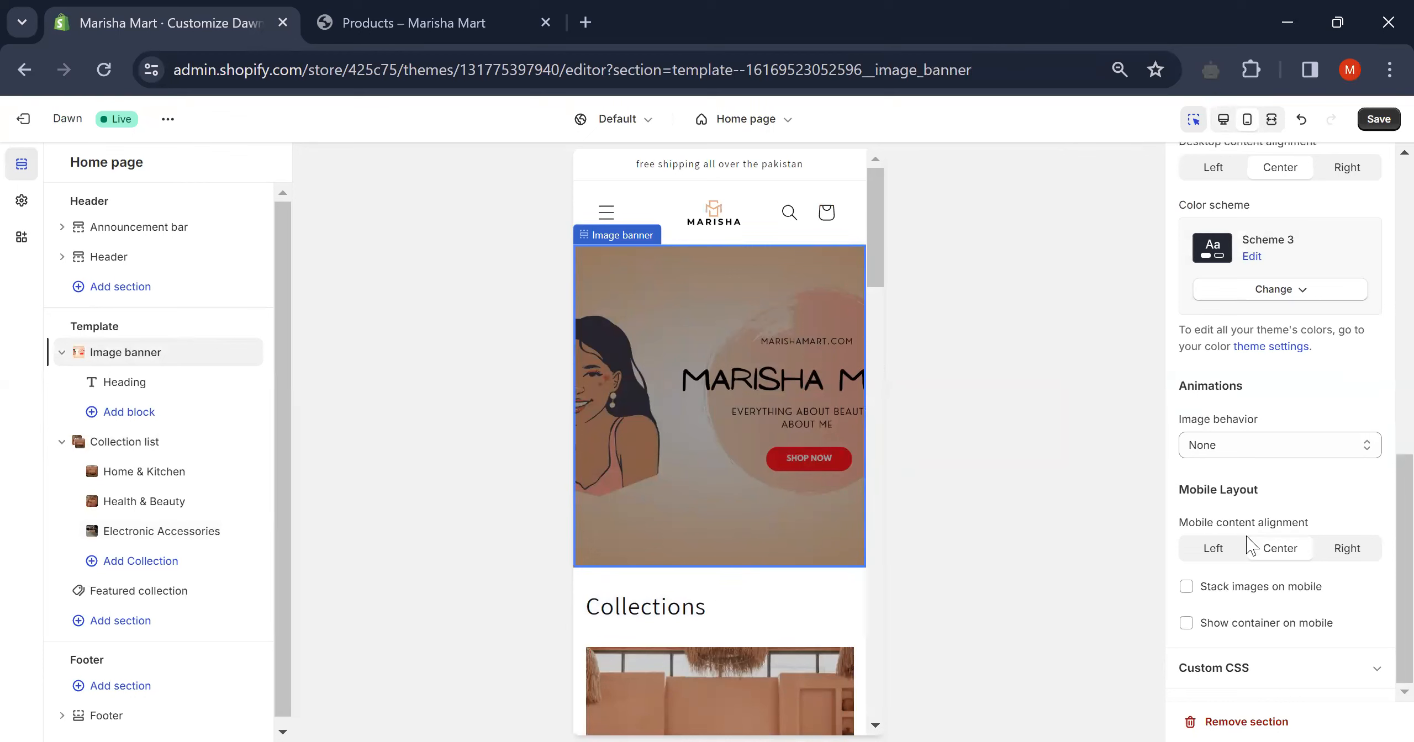
{"action": "scroll", "coordinate": [1194, 375], "scroll_direction": "up", "scroll_amount": 5}
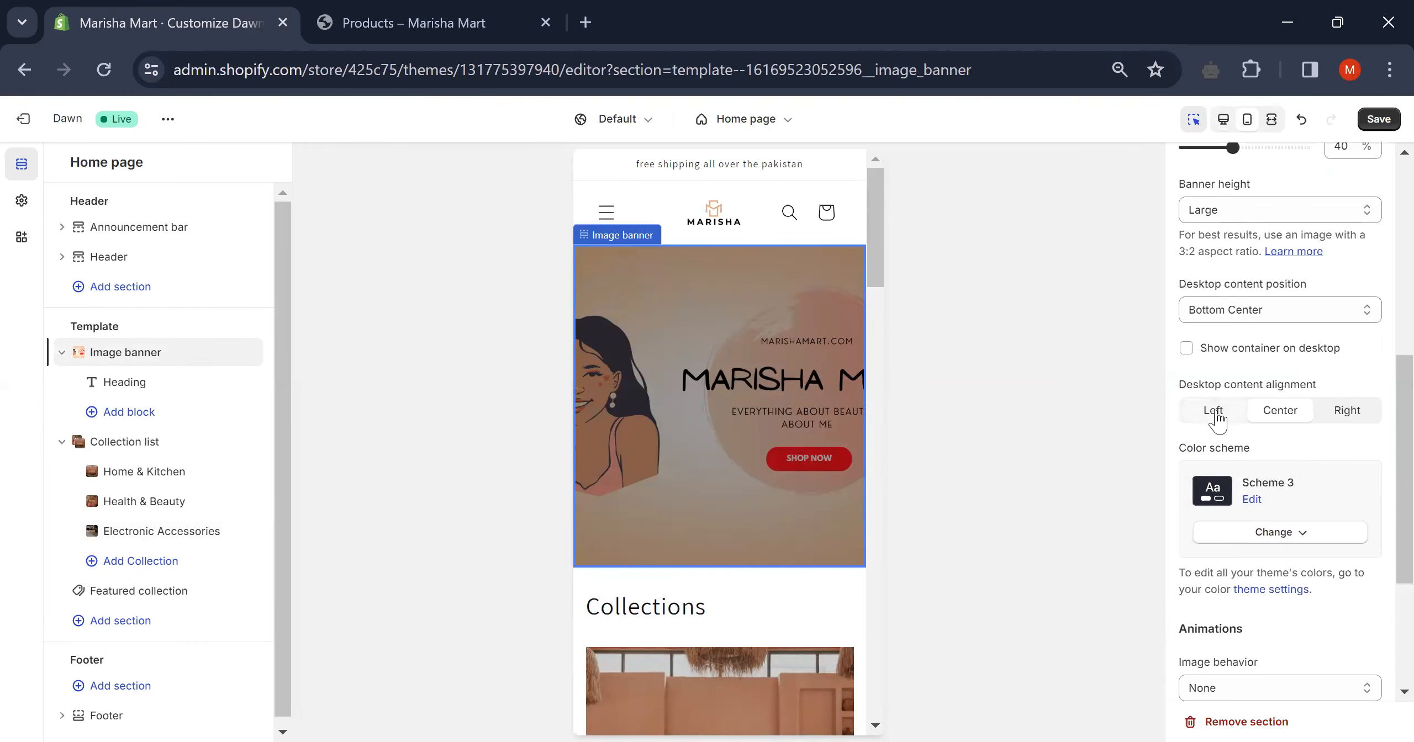
{"action": "scroll", "coordinate": [1218, 420], "scroll_direction": "up", "scroll_amount": 3}
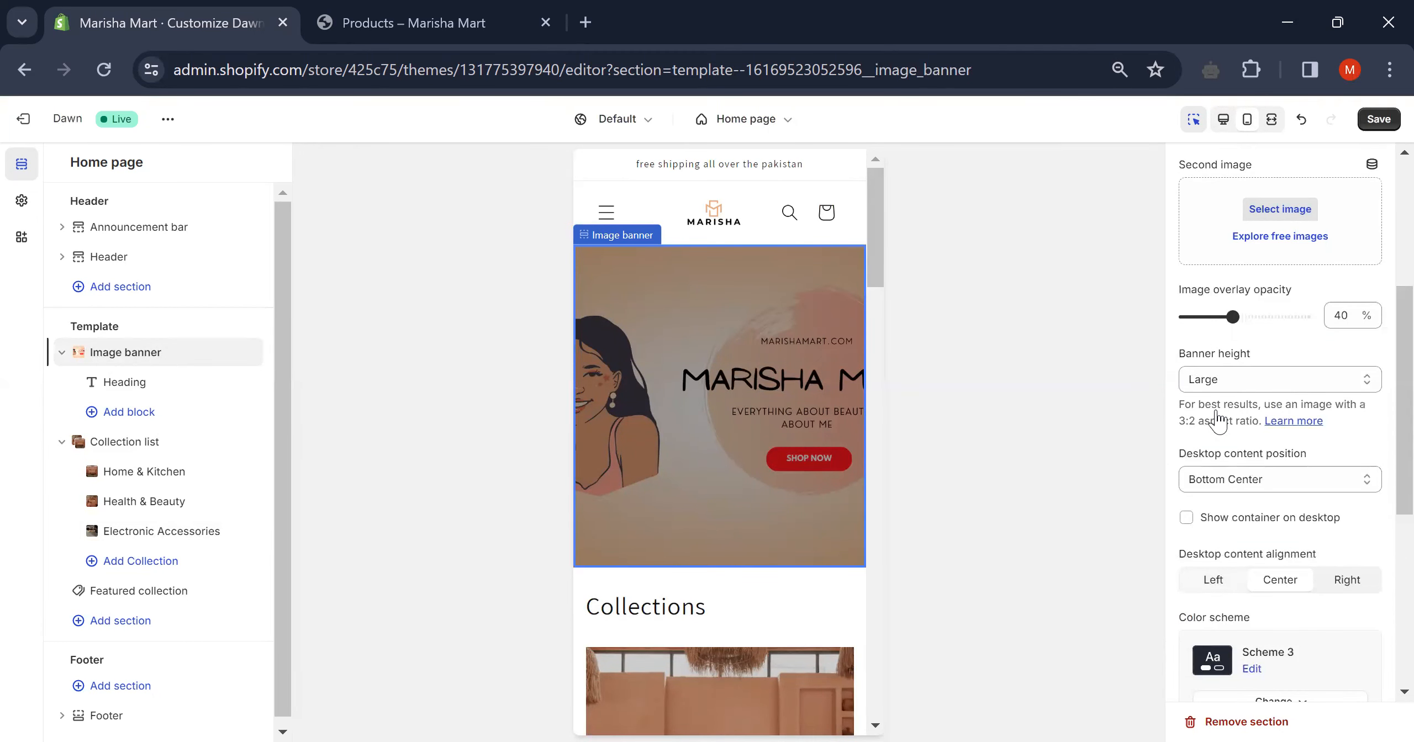
{"action": "scroll", "coordinate": [1217, 421], "scroll_direction": "up", "scroll_amount": 3}
{"action": "scroll", "coordinate": [1218, 421], "scroll_direction": "up", "scroll_amount": 3}
{"action": "scroll", "coordinate": [1218, 421], "scroll_direction": "down", "scroll_amount": 10}
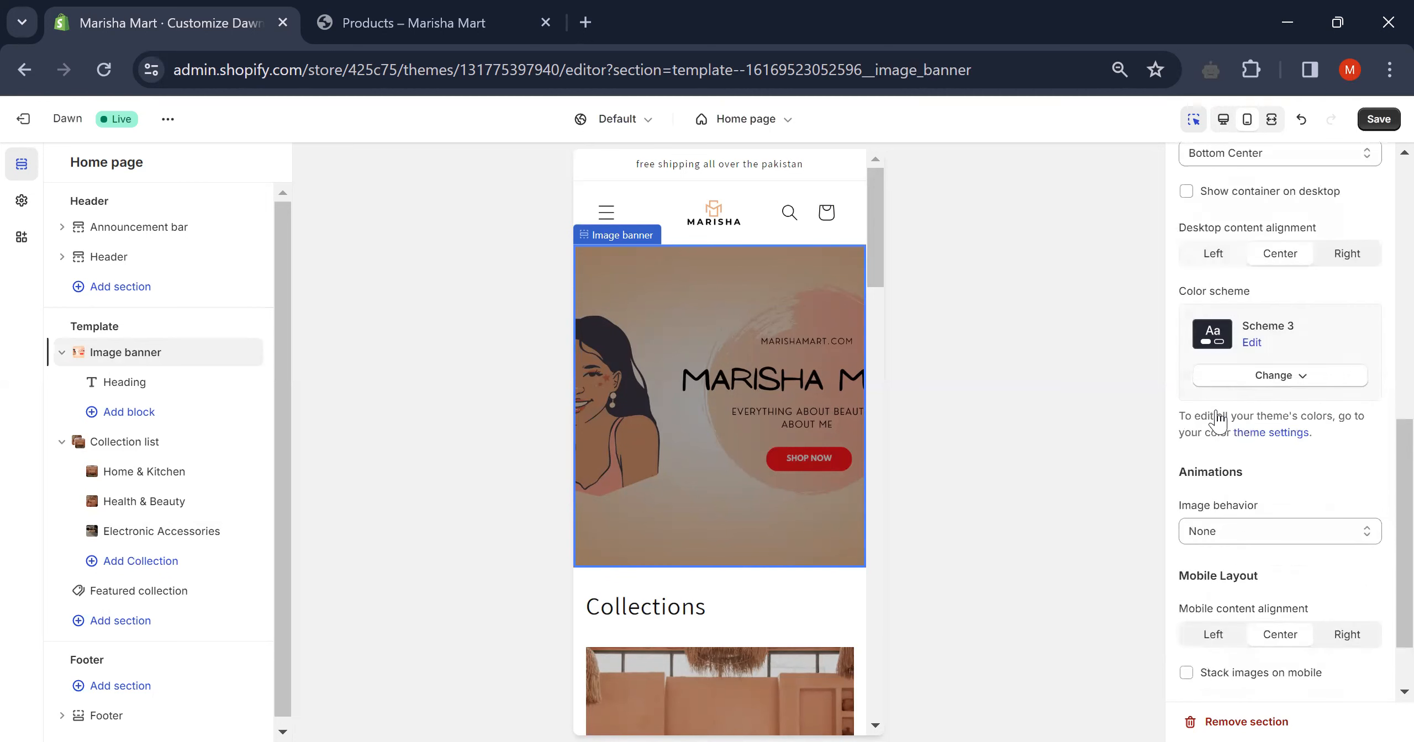
{"action": "scroll", "coordinate": [1218, 421], "scroll_direction": "down", "scroll_amount": 2}
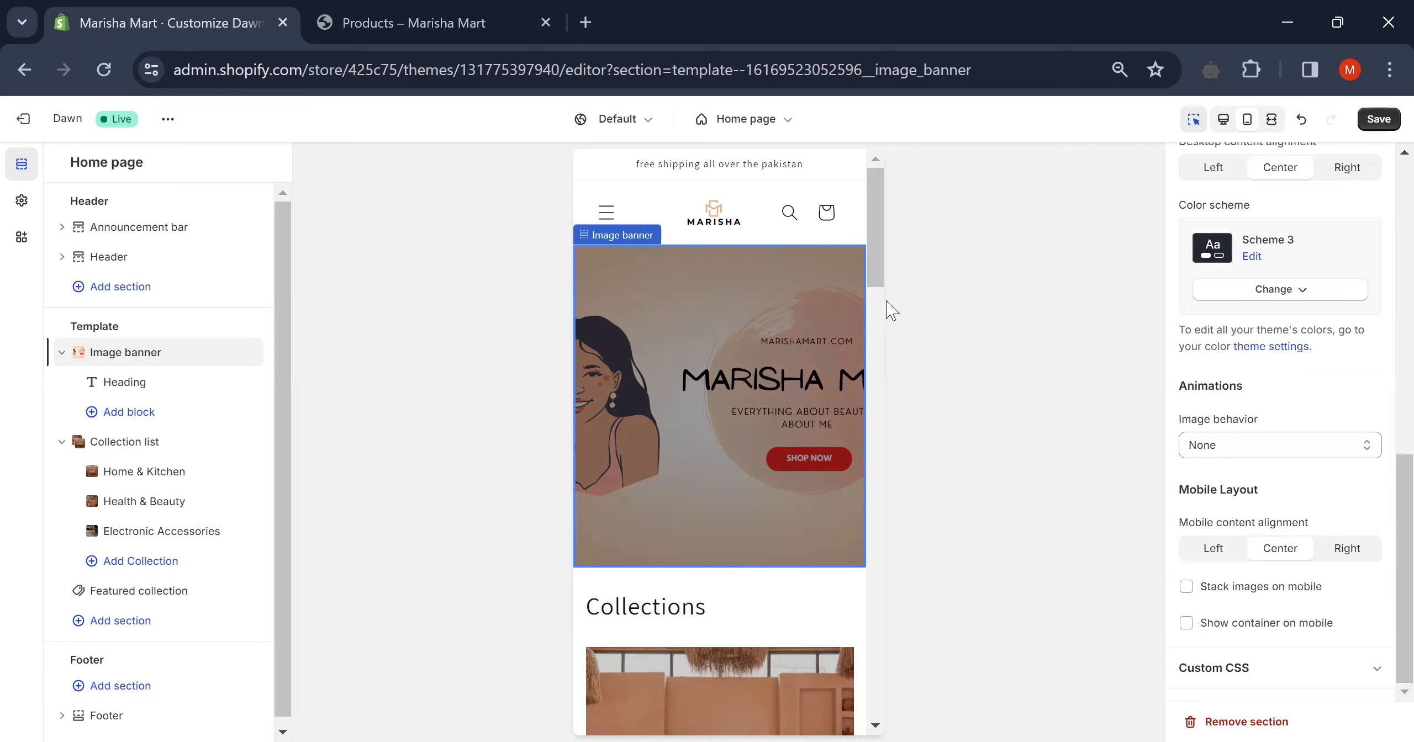
{"action": "scroll", "coordinate": [711, 433], "scroll_direction": "down", "scroll_amount": 5}
{"action": "scroll", "coordinate": [709, 427], "scroll_direction": "up", "scroll_amount": 1}
{"action": "scroll", "coordinate": [709, 426], "scroll_direction": "down", "scroll_amount": 6}
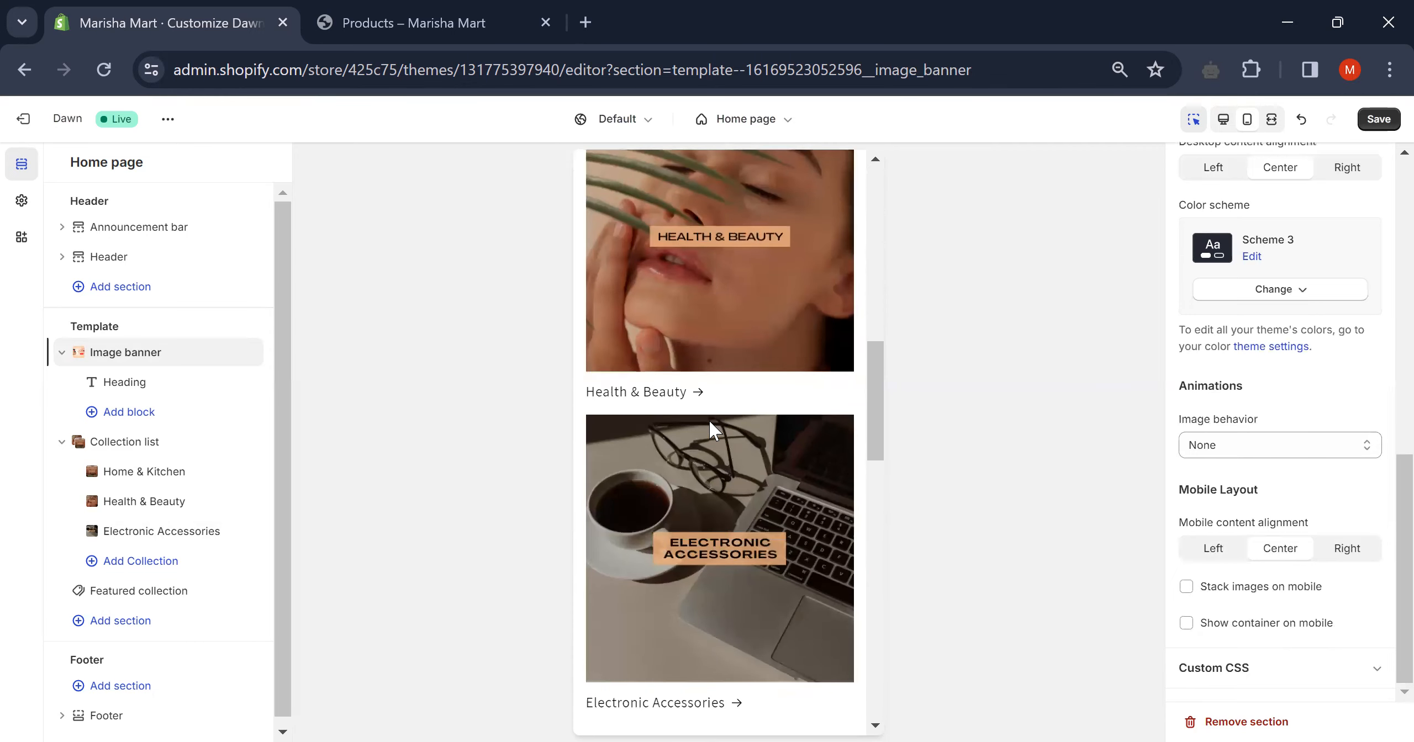
{"action": "scroll", "coordinate": [710, 420], "scroll_direction": "down", "scroll_amount": 8}
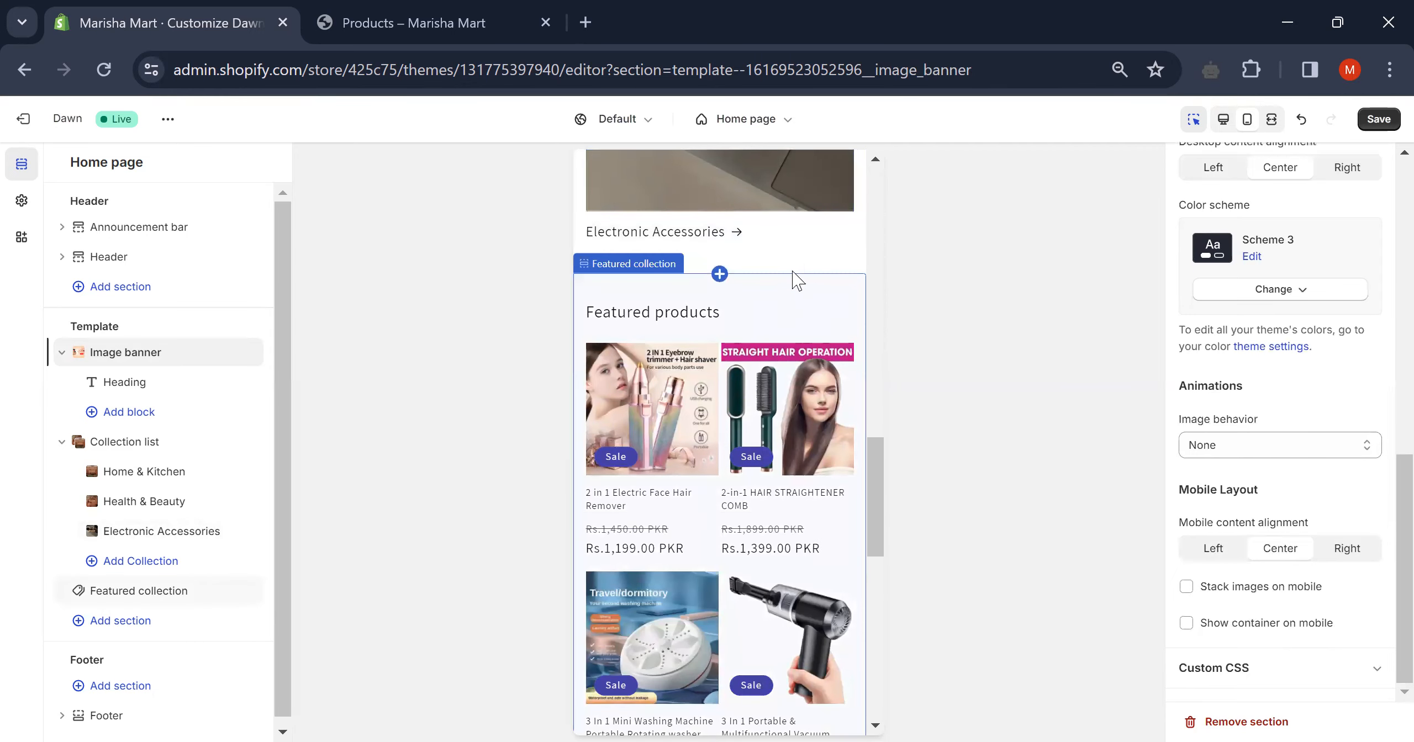
{"action": "scroll", "coordinate": [793, 276], "scroll_direction": "down", "scroll_amount": 10}
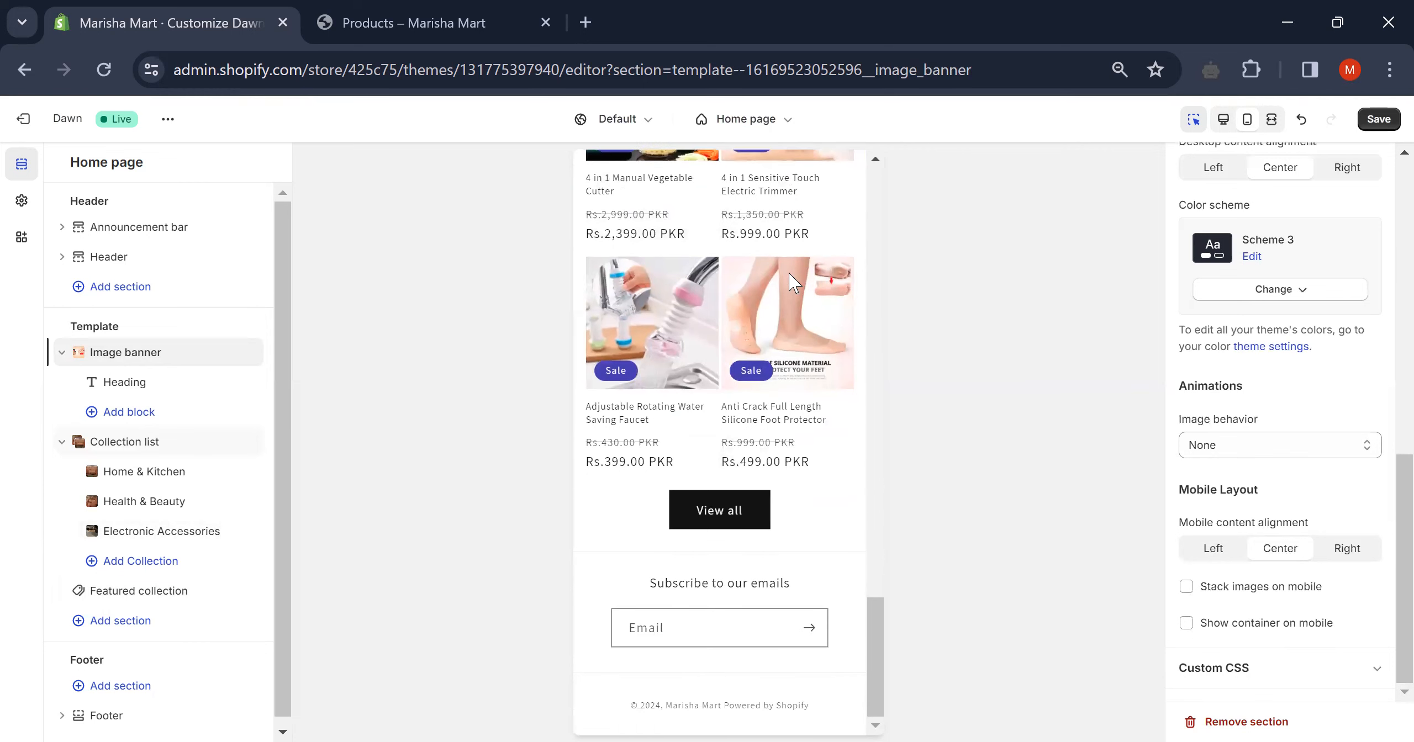
{"action": "scroll", "coordinate": [789, 272], "scroll_direction": "up", "scroll_amount": 20}
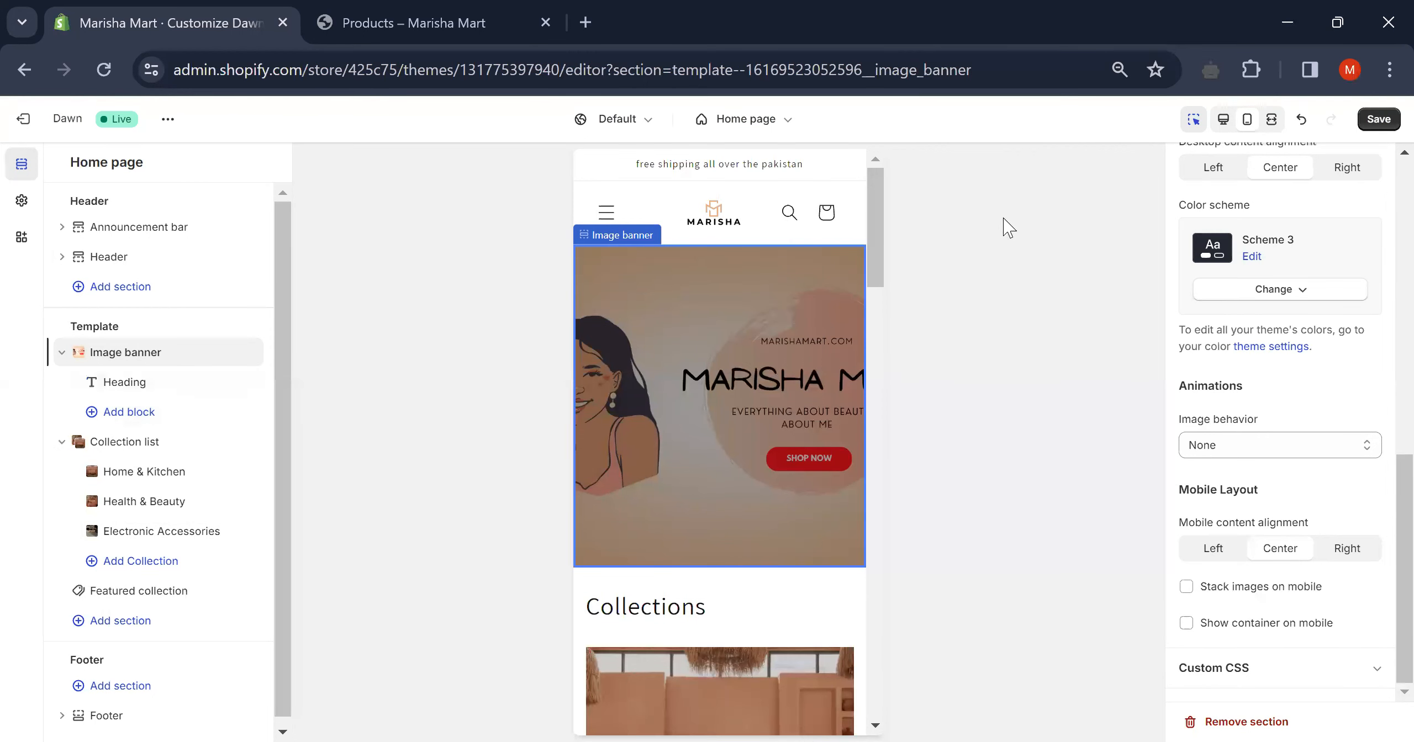
- Return to the desktop preview and open Featured collection settings ('View all' solid button, Scheme 1)
{"action": "left_click", "coordinate": [1227, 120]}
{"action": "scroll", "coordinate": [860, 352], "scroll_direction": "down", "scroll_amount": 12}
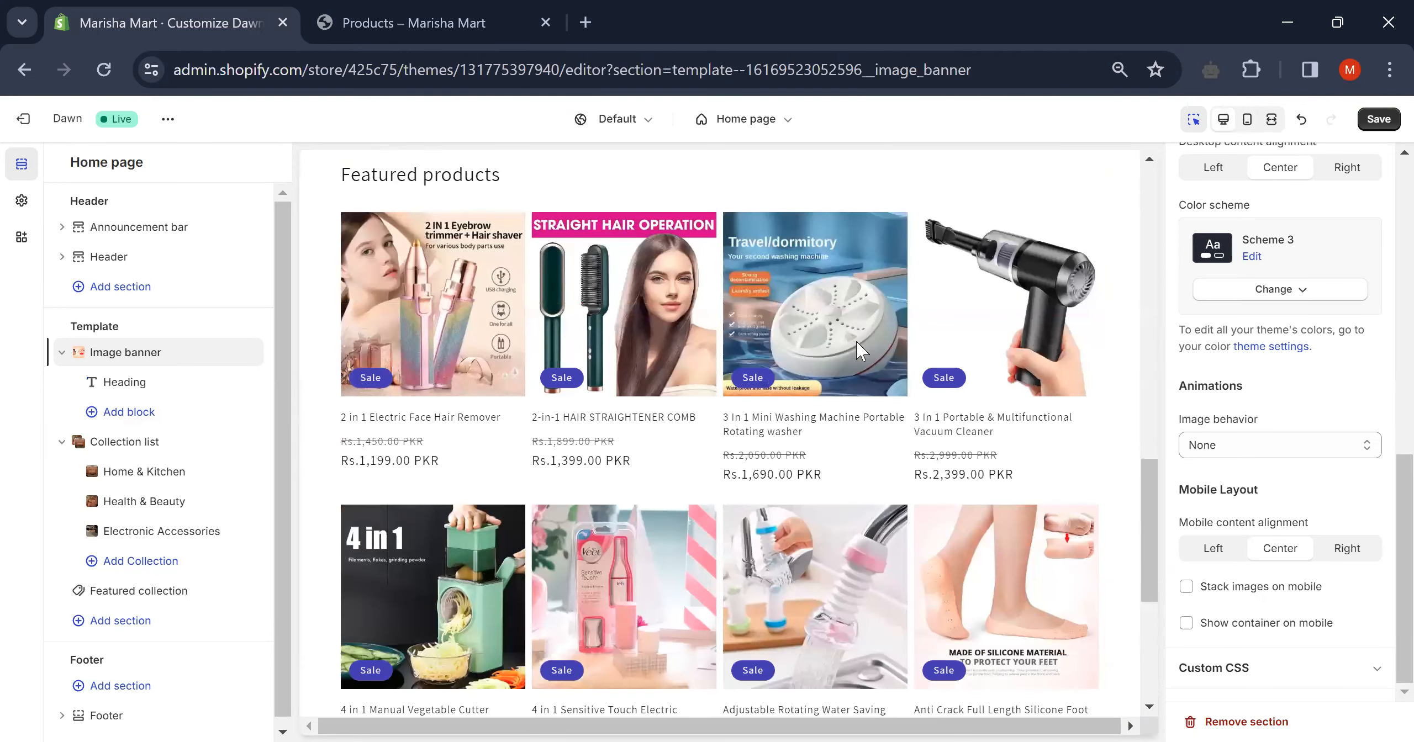
{"action": "left_click", "coordinate": [856, 341]}
{"action": "scroll", "coordinate": [856, 341], "scroll_direction": "down", "scroll_amount": 5}
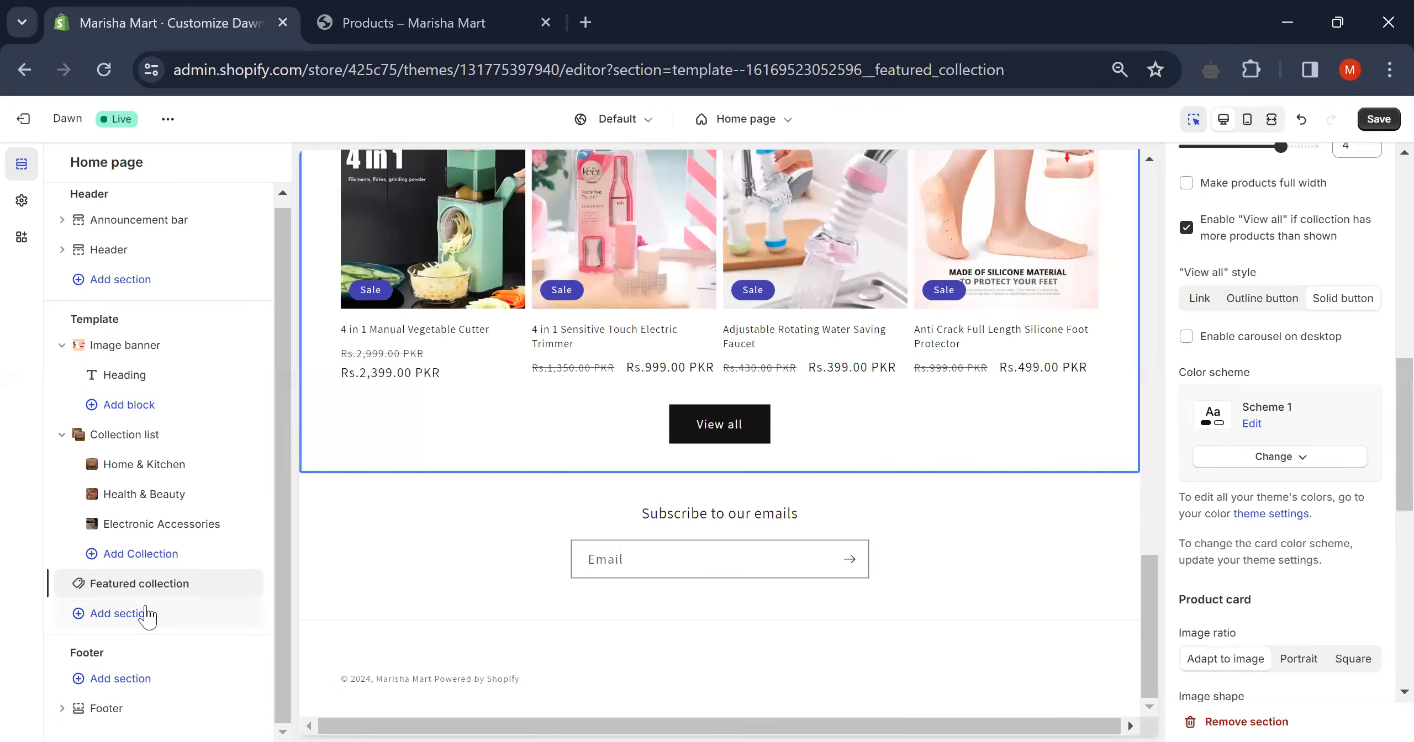
- Add a Multicolumn section below Featured products and select its first column
{"action": "left_click", "coordinate": [148, 615]}
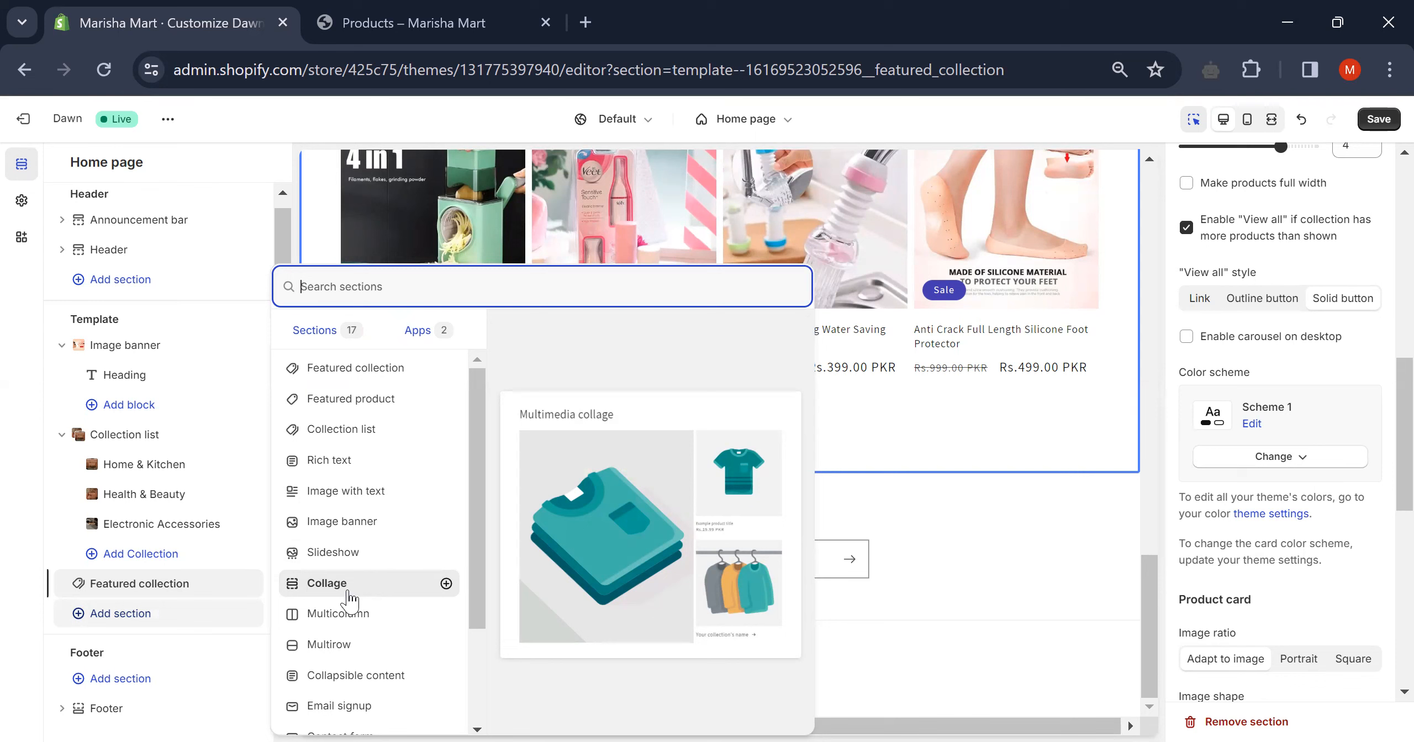
{"action": "scroll", "coordinate": [350, 597], "scroll_direction": "down", "scroll_amount": 2}
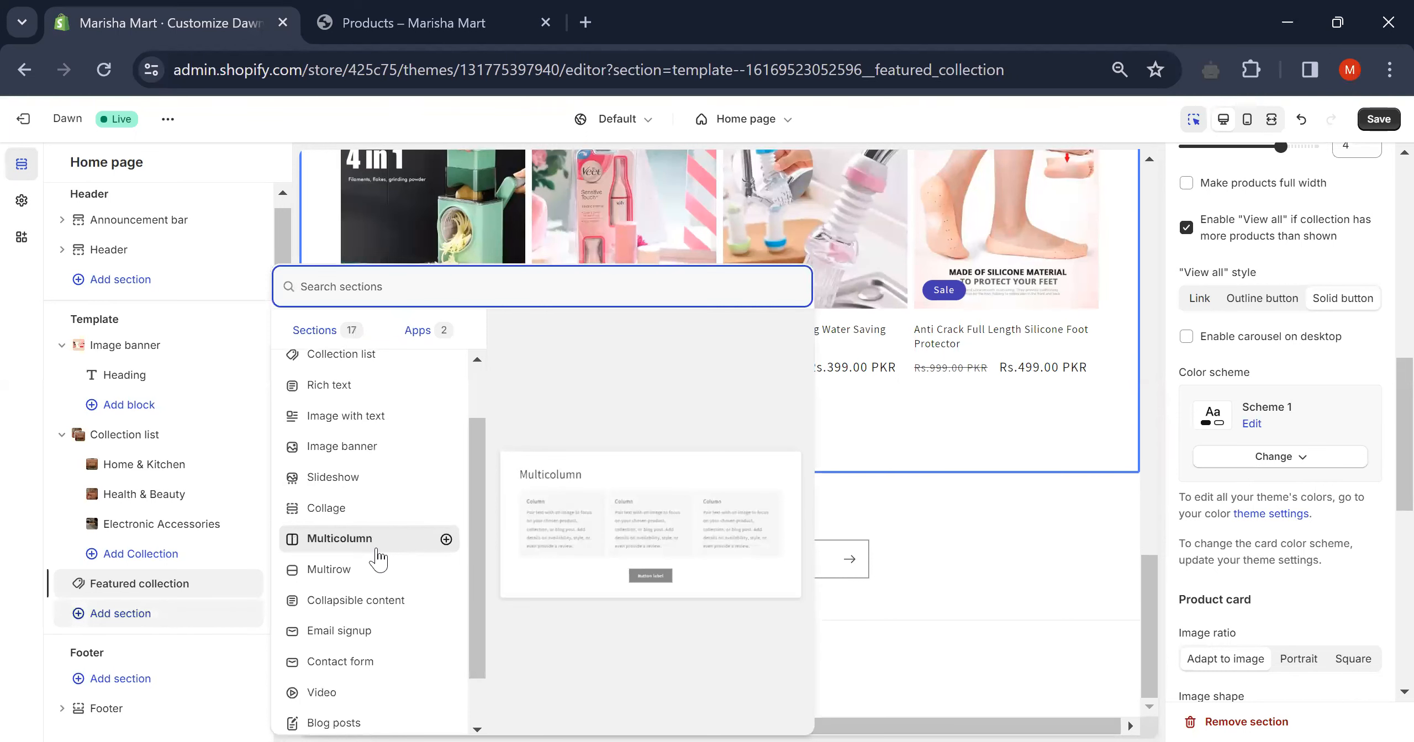
{"action": "key", "text": "Escape"}
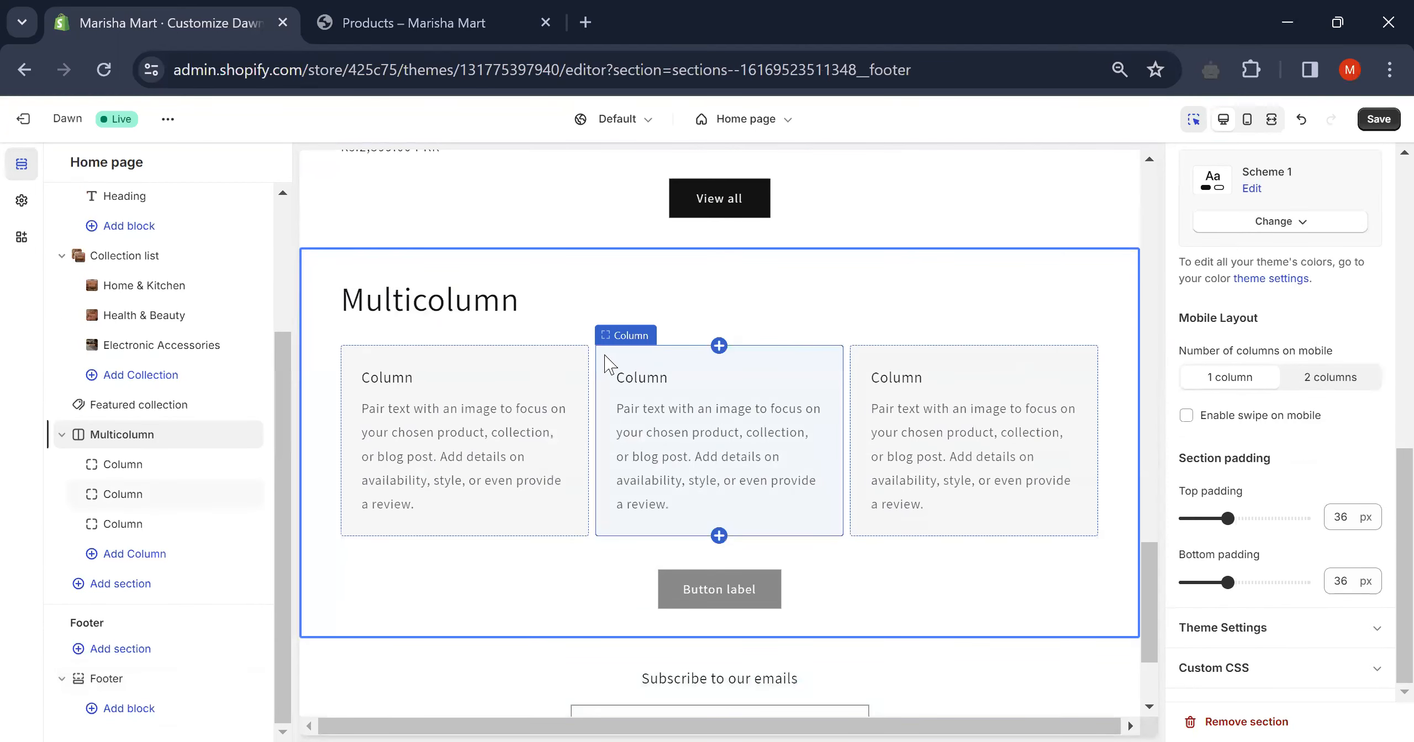
{"action": "left_click", "coordinate": [498, 304]}
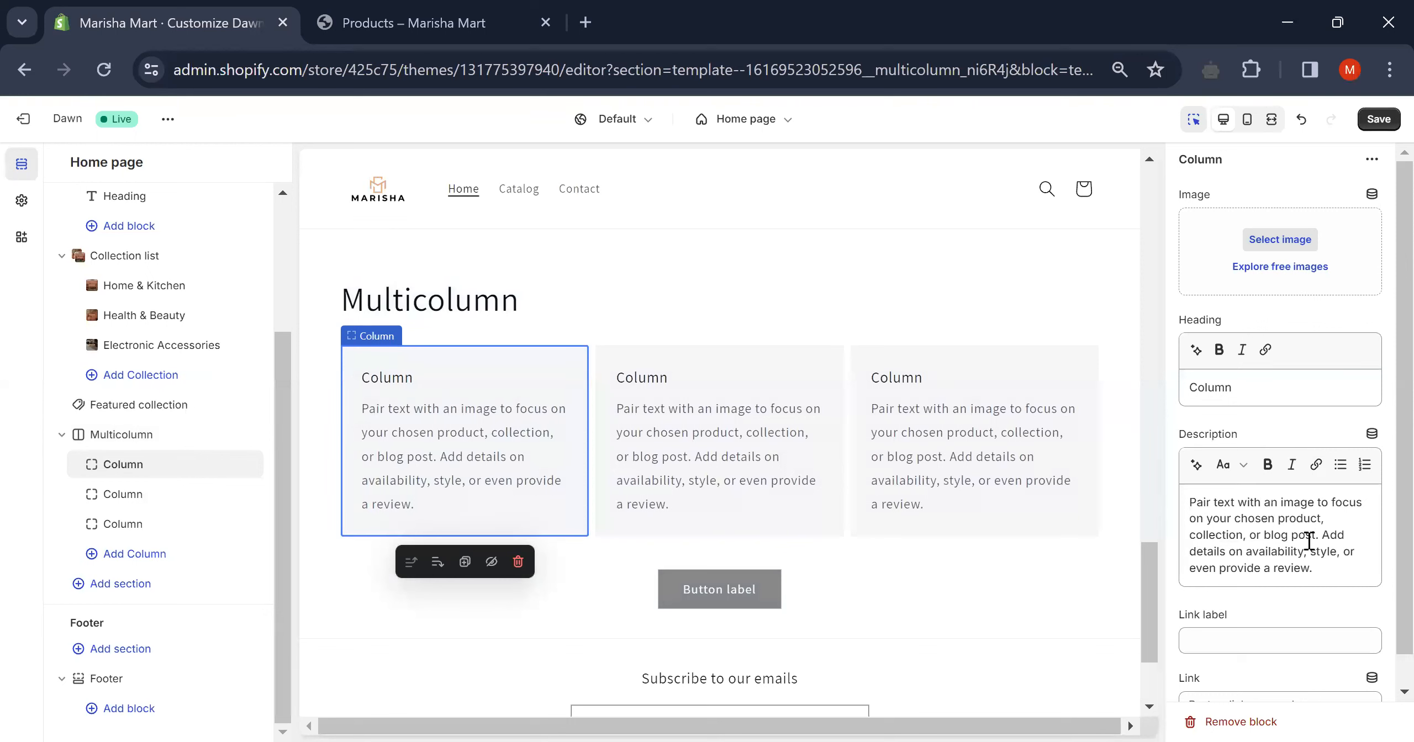
- Replace the first column's 'Column' heading with a person's name and delete the description's final period
{"action": "left_click", "coordinate": [1248, 388]}
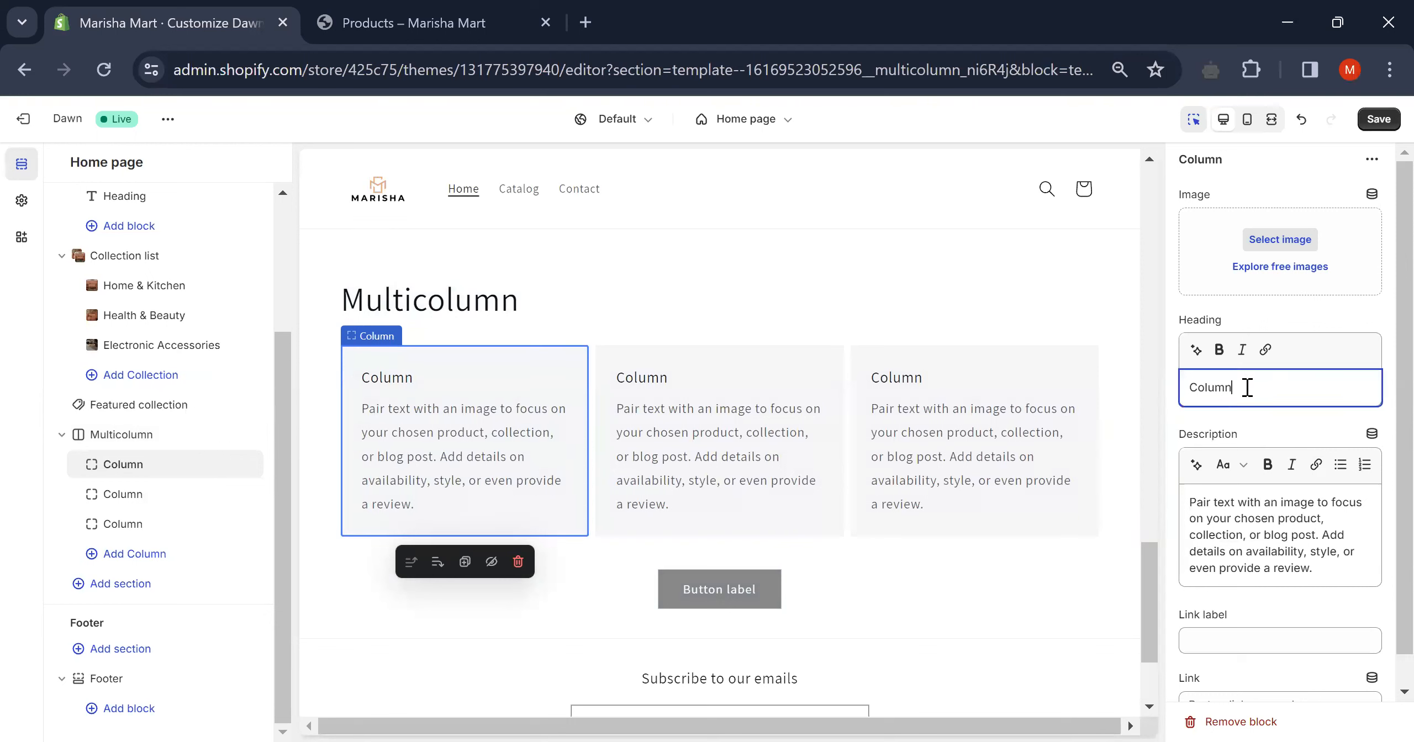
{"action": "key", "text": "BackSpace"}
{"action": "key", "text": "BackSpace"}
{"action": "key", "text": "BackSpace"}
{"action": "key", "text": "BackSpace"}
{"action": "key", "text": "BackSpace"}
{"action": "key", "text": "BackSpace"}
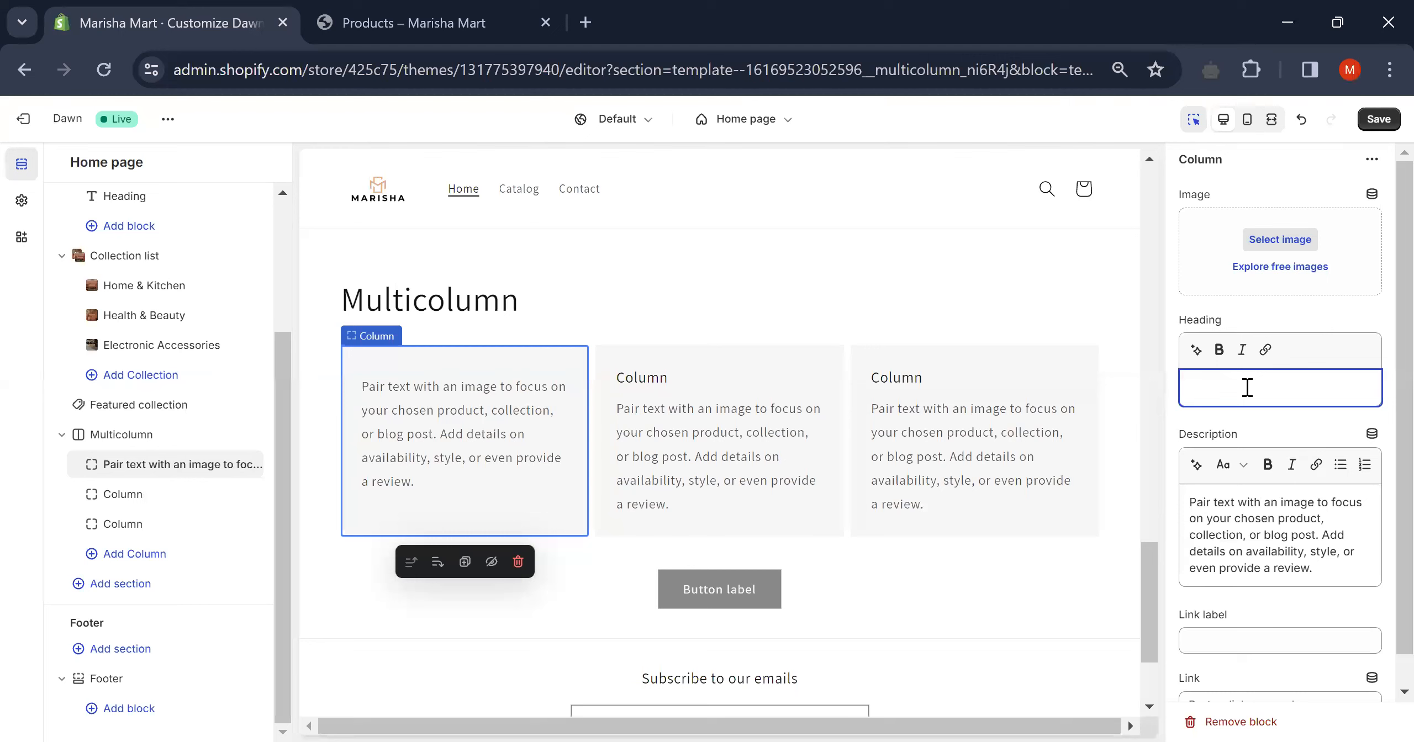
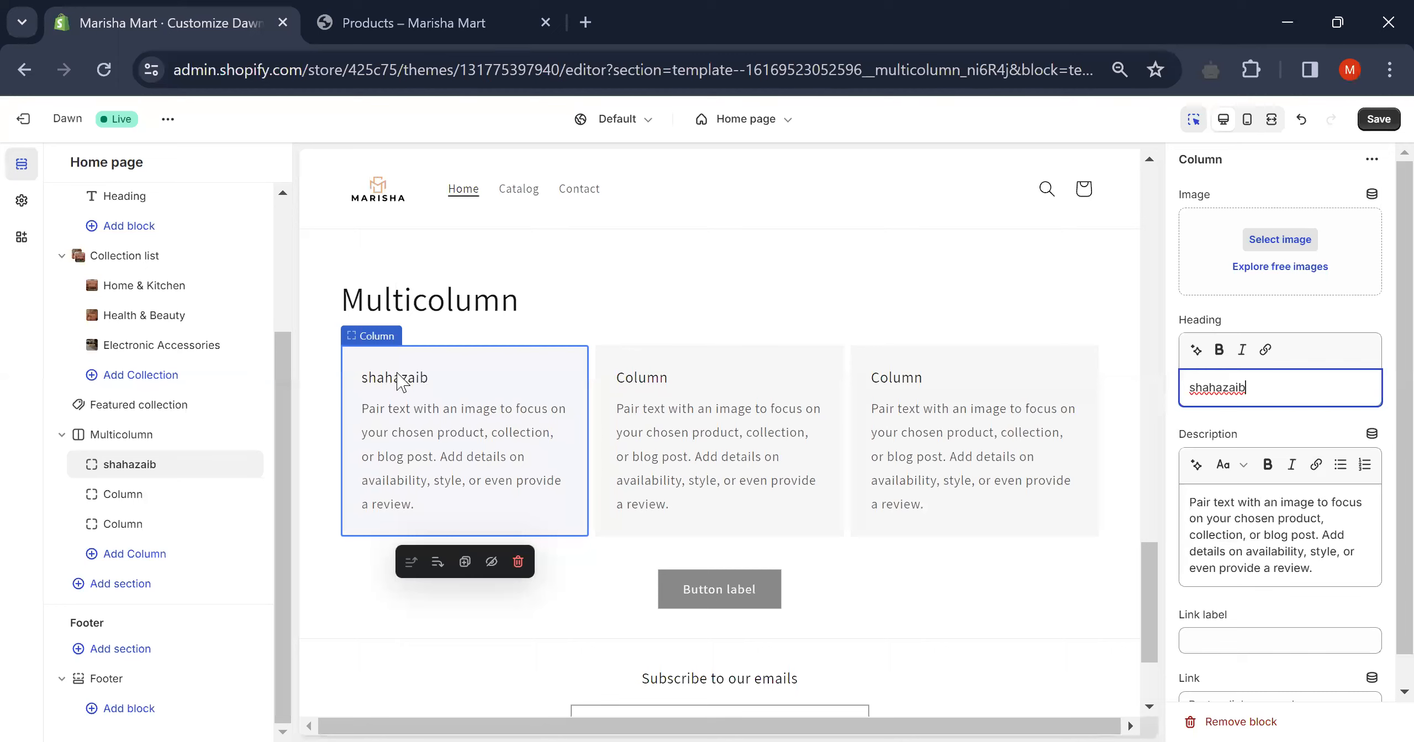
{"action": "left_click", "coordinate": [1221, 384]}
{"action": "key", "text": "BackSpace"}
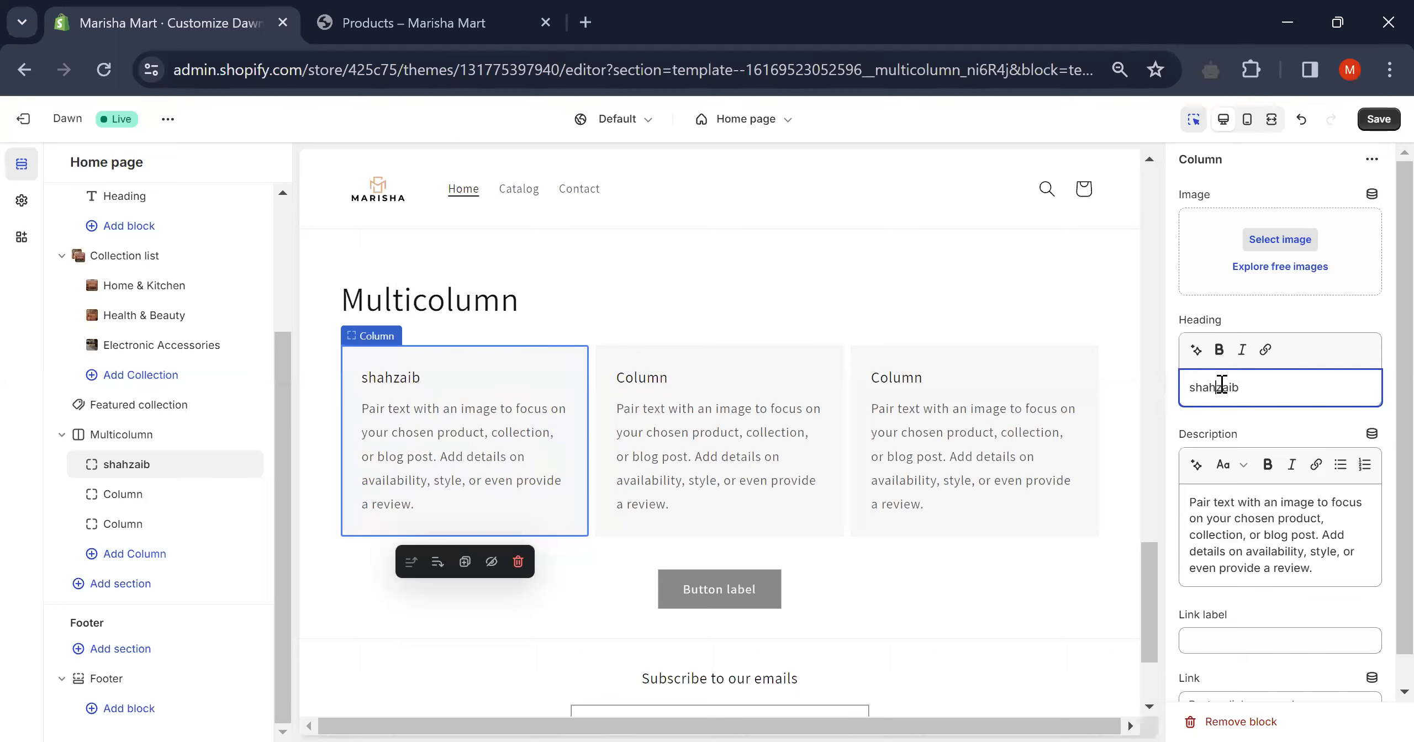
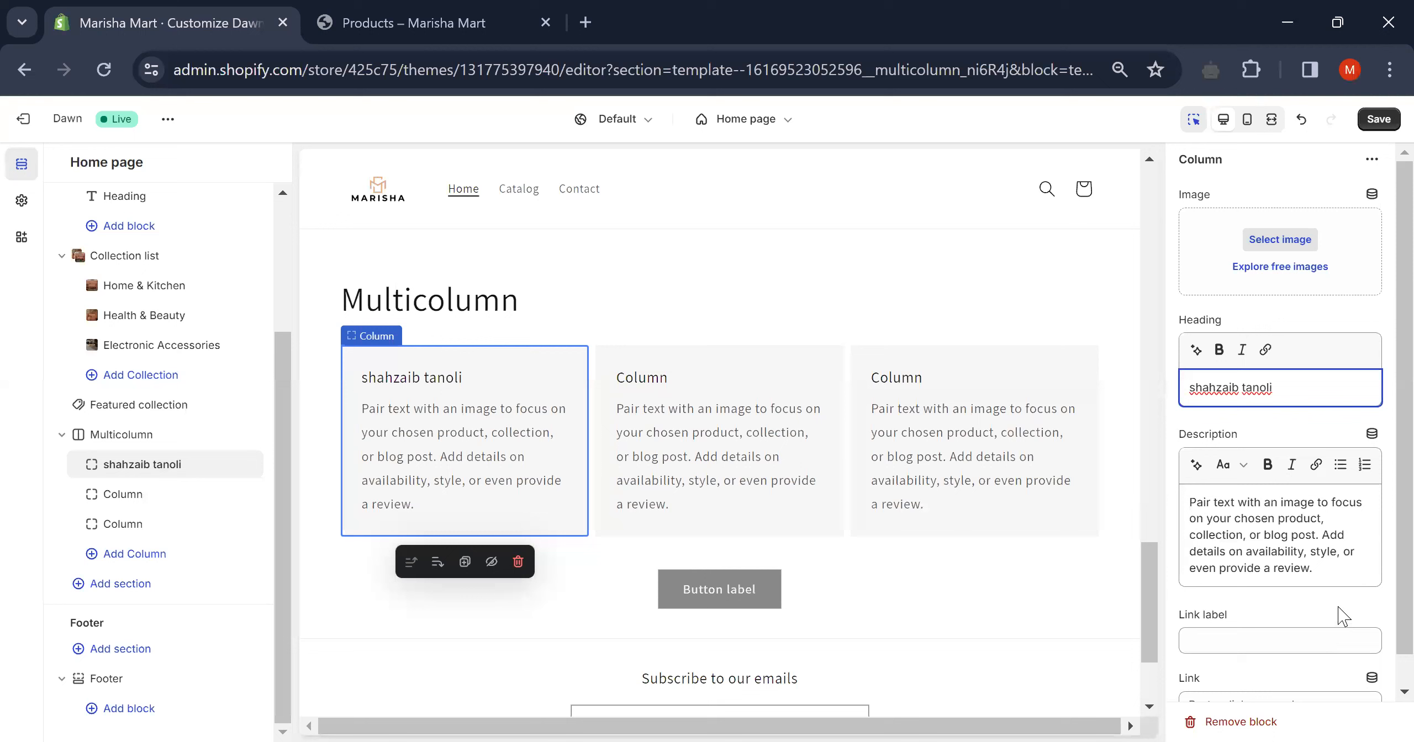
{"action": "left_click", "coordinate": [1325, 569]}
{"action": "key", "text": "BackSpace"}
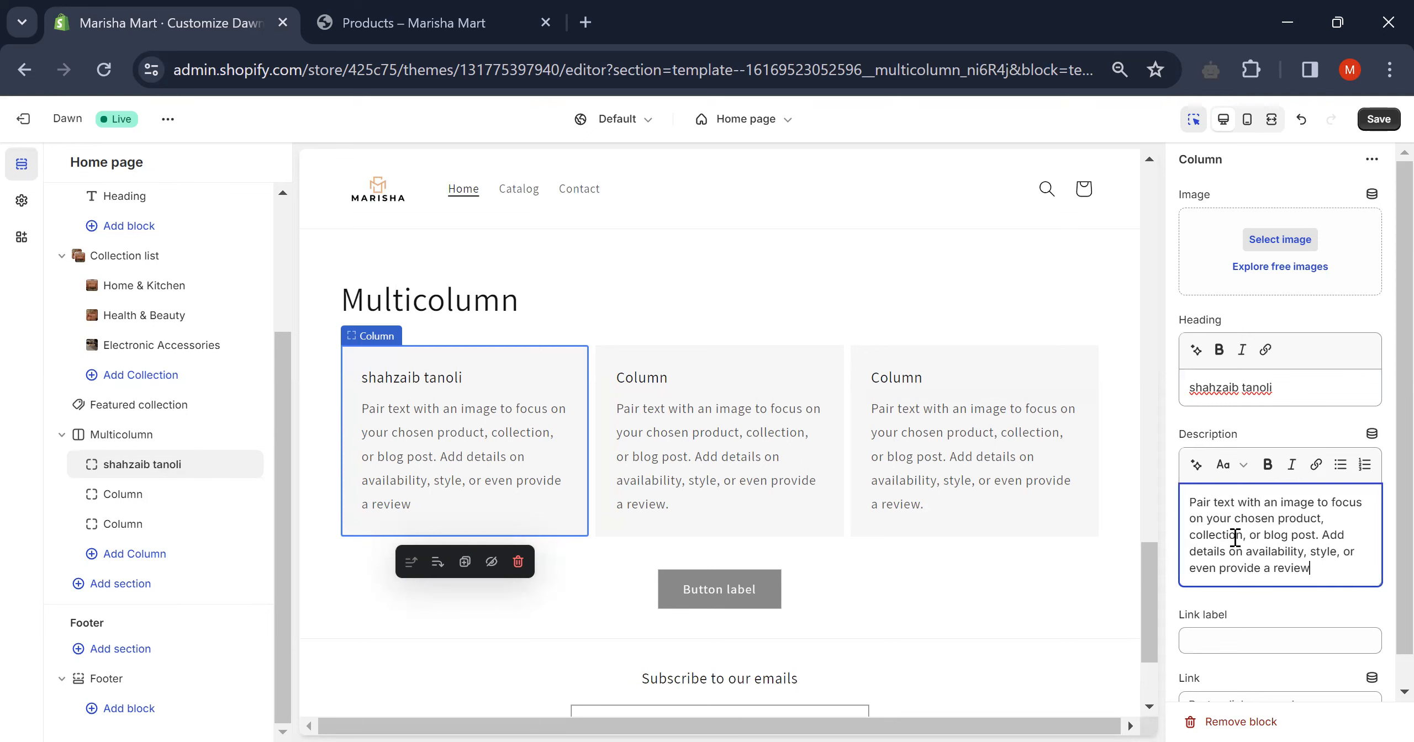
- Replace the first column's placeholder description with 'recomended seller', correcting typos along the way
{"action": "key", "text": "BackSpace"}
{"action": "key", "text": "BackSpace"}
{"action": "key", "text": "BackSpace"}
{"action": "key", "text": "BackSpace"}
{"action": "key", "text": "BackSpace"}
{"action": "key", "text": "BackSpace"}
{"action": "key", "text": "BackSpace"}
{"action": "key", "text": "BackSpace"}
{"action": "key", "text": "BackSpace"}
{"action": "key", "text": "BackSpace"}
{"action": "key", "text": "BackSpace"}
{"action": "key", "text": "BackSpace"}
{"action": "key", "text": "BackSpace"}
{"action": "key", "text": "BackSpace"}
{"action": "key", "text": "BackSpace"}
{"action": "key", "text": "BackSpace"}
{"action": "key", "text": "BackSpace"}
{"action": "key", "text": "BackSpace"}
{"action": "key", "text": "BackSpace"}
{"action": "key", "text": "BackSpace"}
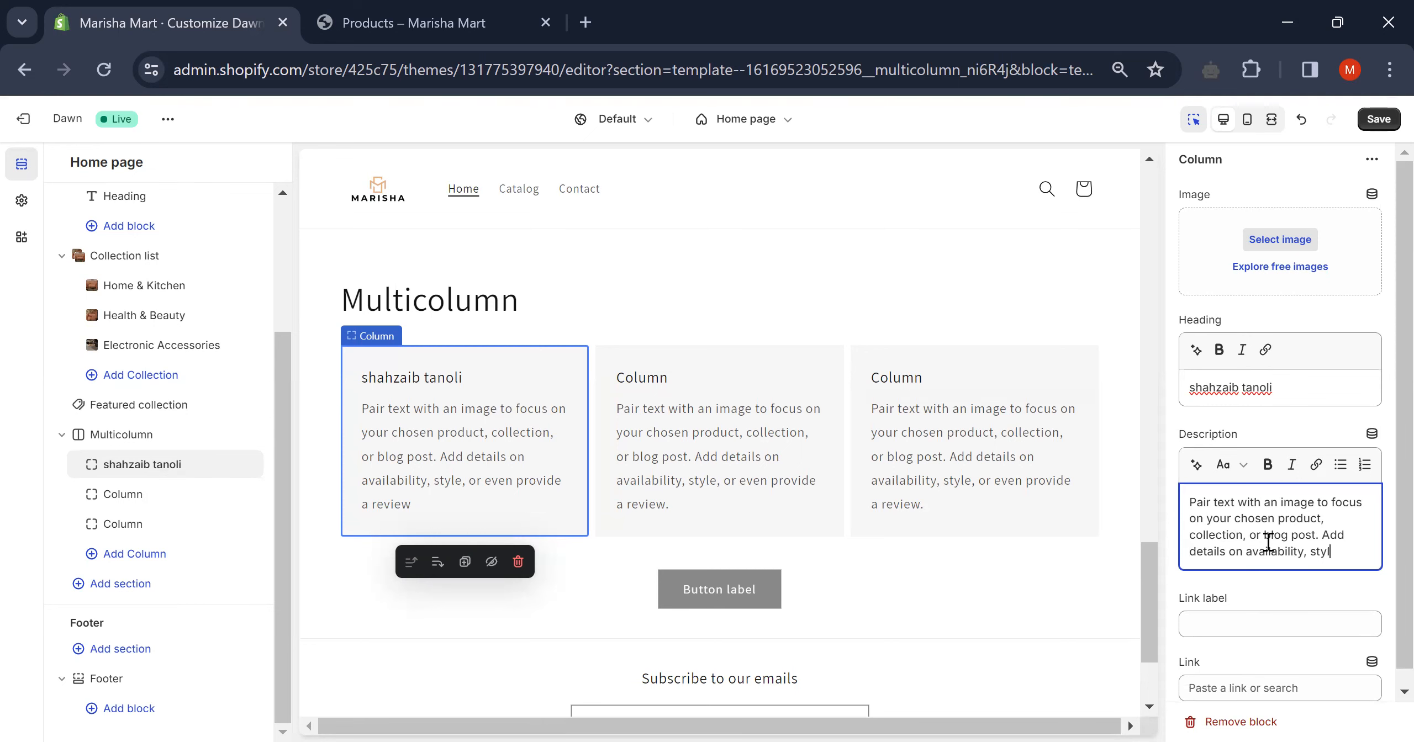
{"action": "key", "text": "BackSpace"}
{"action": "key", "text": "BackSpace"}
{"action": "key", "text": "BackSpace"}
{"action": "key", "text": "BackSpace"}
{"action": "key", "text": "BackSpace"}
{"action": "key", "text": "BackSpace"}
{"action": "key", "text": "BackSpace"}
{"action": "key", "text": "BackSpace"}
{"action": "key", "text": "BackSpace"}
{"action": "key", "text": "BackSpace"}
{"action": "key", "text": "BackSpace"}
{"action": "key", "text": "BackSpace"}
{"action": "key", "text": "BackSpace"}
{"action": "key", "text": "BackSpace"}
{"action": "key", "text": "BackSpace"}
{"action": "key", "text": "BackSpace"}
{"action": "key", "text": "BackSpace"}
{"action": "key", "text": "BackSpace"}
{"action": "key", "text": "BackSpace"}
{"action": "key", "text": "BackSpace"}
{"action": "key", "text": "ctrl+a"}
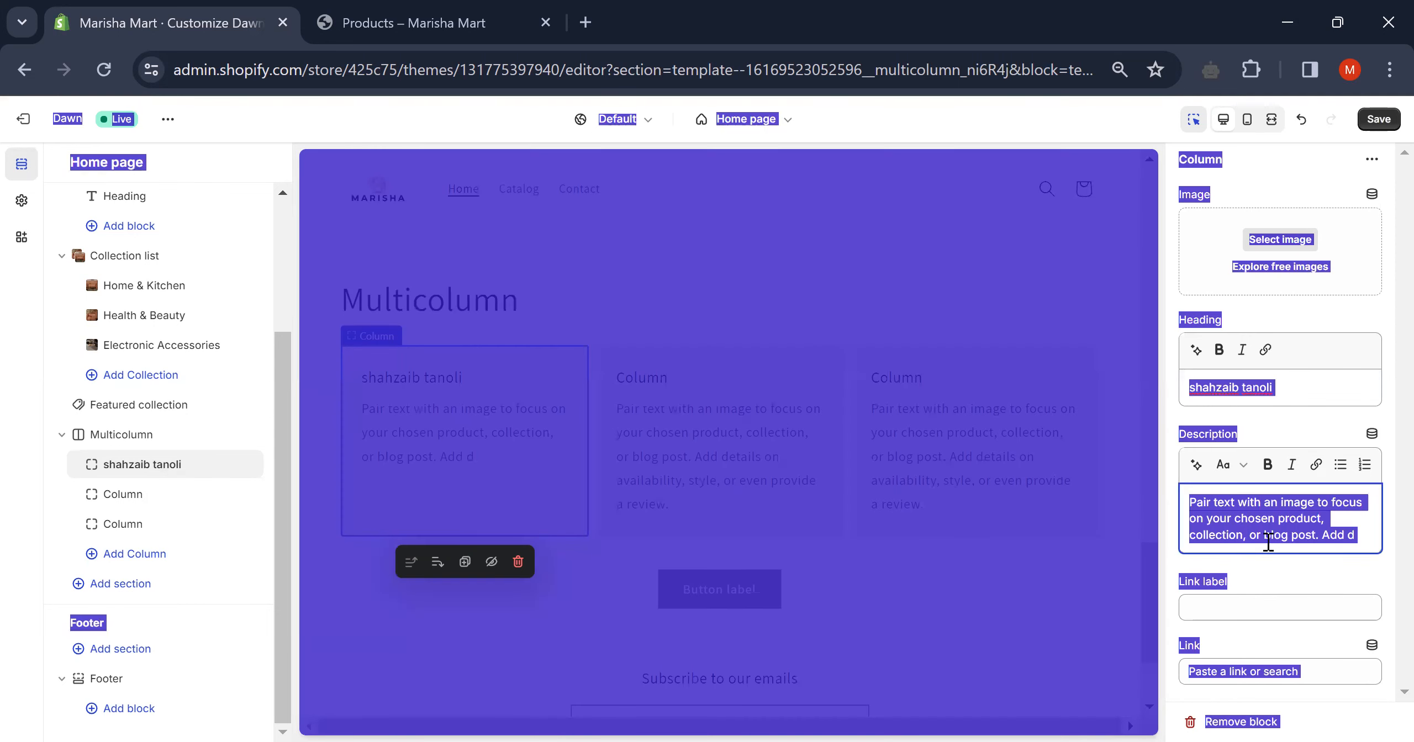
{"action": "left_click", "coordinate": [1348, 532]}
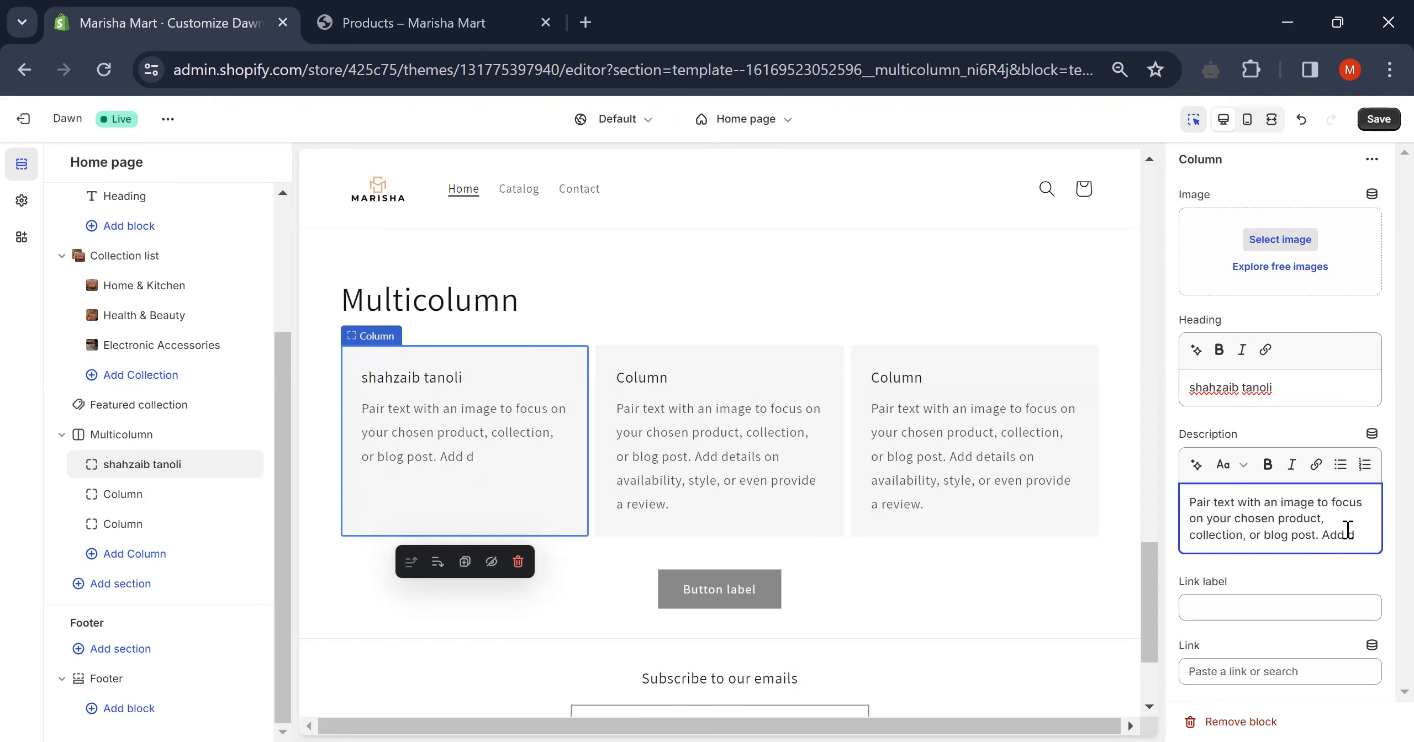
{"action": "key", "text": "BackSpace"}
{"action": "key", "text": "BackSpace"}
{"action": "key", "text": "BackSpace"}
{"action": "key", "text": "BackSpace"}
{"action": "key", "text": "BackSpace"}
{"action": "key", "text": "BackSpace"}
{"action": "key", "text": "BackSpace"}
{"action": "key", "text": "BackSpace"}
{"action": "key", "text": "BackSpace"}
{"action": "key", "text": "BackSpace"}
{"action": "key", "text": "BackSpace"}
{"action": "key", "text": "BackSpace"}
{"action": "key", "text": "BackSpace"}
{"action": "key", "text": "BackSpace"}
{"action": "key", "text": "BackSpace"}
{"action": "key", "text": "BackSpace"}
{"action": "key", "text": "BackSpace"}
{"action": "key", "text": "BackSpace"}
{"action": "key", "text": "BackSpace"}
{"action": "key", "text": "BackSpace"}
{"action": "key", "text": "BackSpace"}
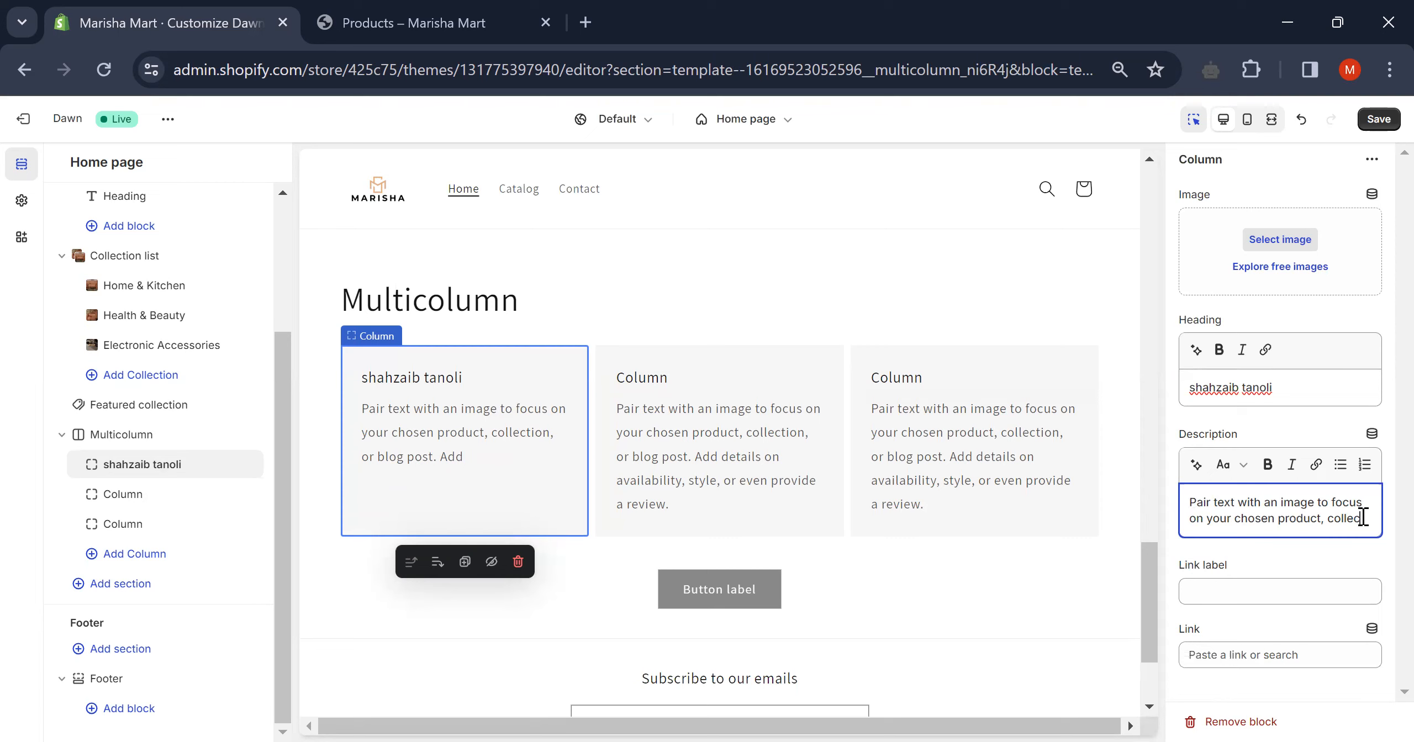
{"action": "key", "text": "BackSpace"}
{"action": "key", "text": "BackSpace"}
{"action": "key", "text": "BackSpace"}
{"action": "key", "text": "BackSpace"}
{"action": "key", "text": "BackSpace"}
{"action": "key", "text": "BackSpace"}
{"action": "key", "text": "BackSpace"}
{"action": "key", "text": "BackSpace"}
{"action": "key", "text": "BackSpace"}
{"action": "key", "text": "BackSpace"}
{"action": "key", "text": "BackSpace"}
{"action": "key", "text": "BackSpace"}
{"action": "key", "text": "BackSpace"}
{"action": "key", "text": "BackSpace"}
{"action": "key", "text": "BackSpace"}
{"action": "key", "text": "BackSpace"}
{"action": "key", "text": "BackSpace"}
{"action": "key", "text": "BackSpace"}
{"action": "key", "text": "BackSpace"}
{"action": "key", "text": "BackSpace"}
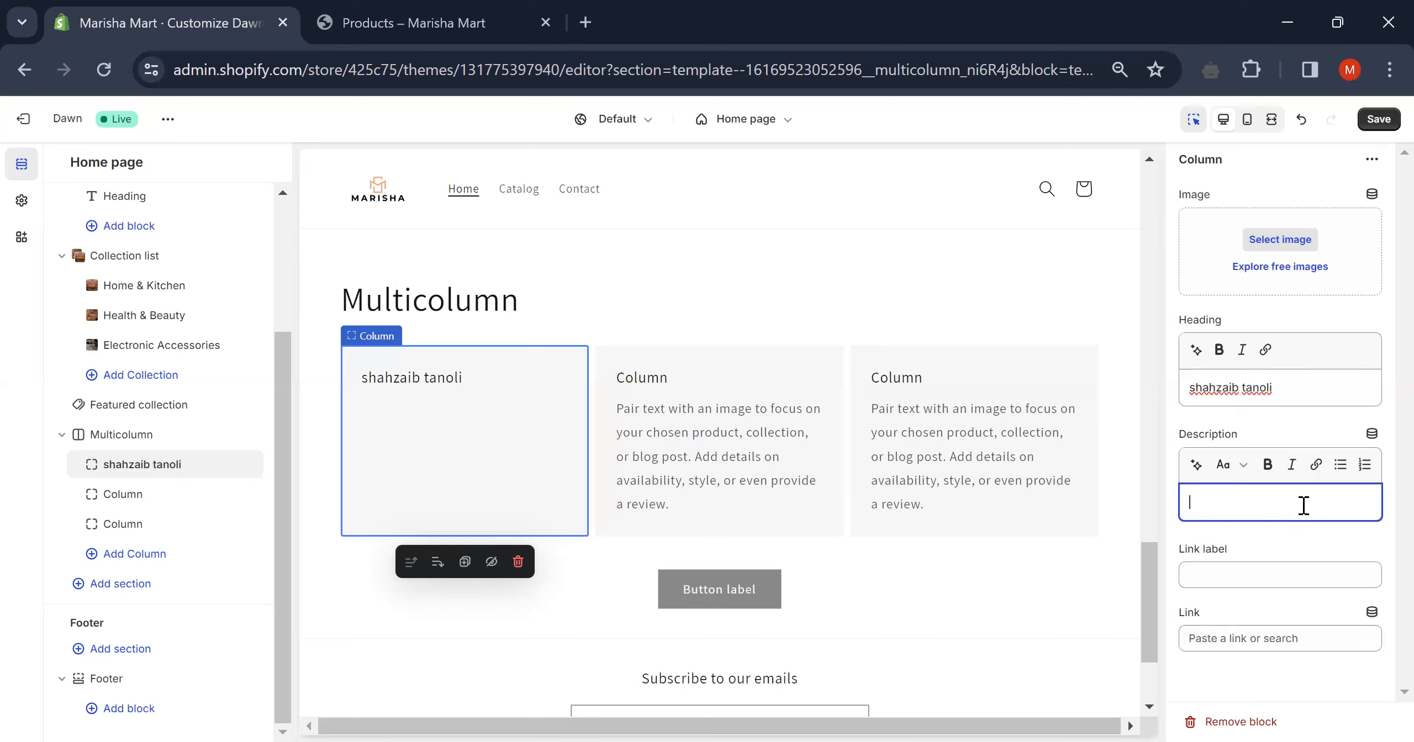
{"action": "type", "text": "recomended "}
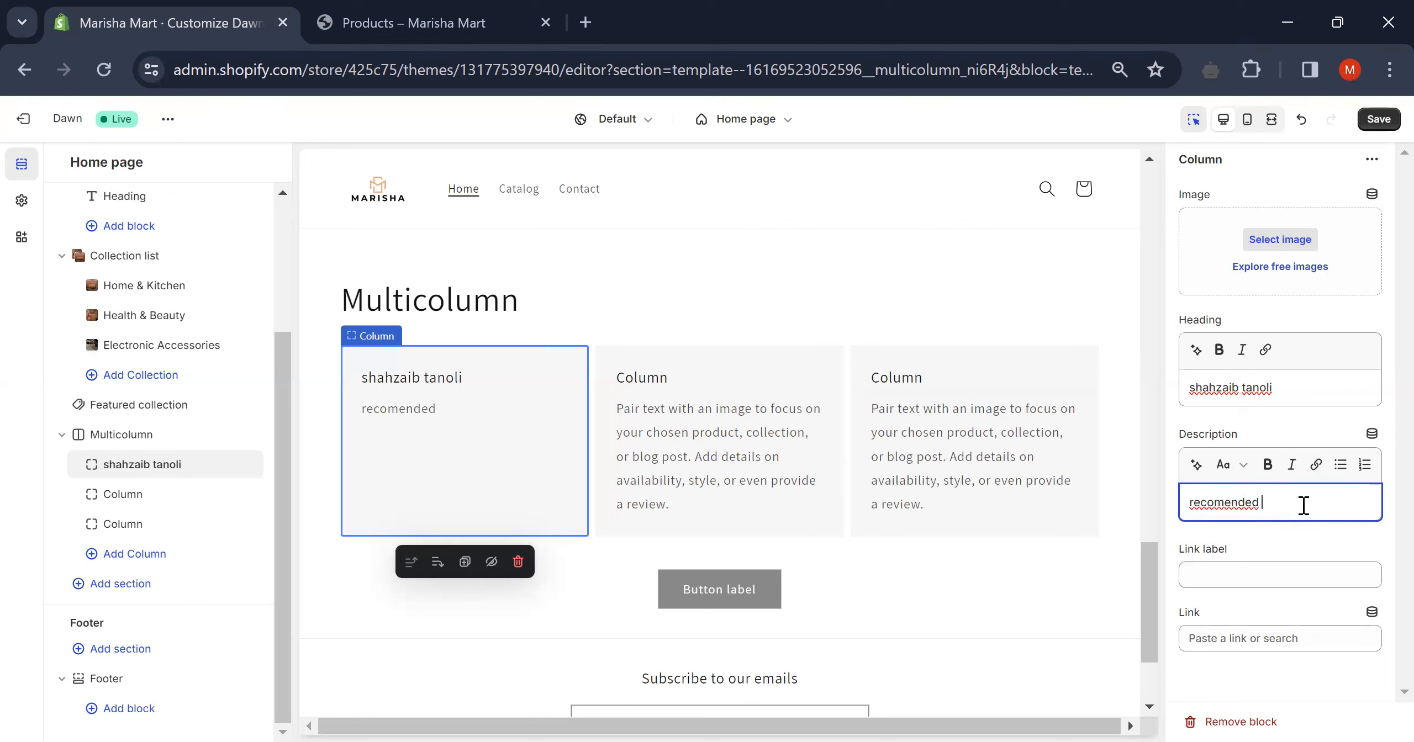
{"action": "type", "text": "se"}
{"action": "type", "text": "kk"}
{"action": "key", "text": "BackSpace"}
{"action": "key", "text": "BackSpace"}
{"action": "key", "text": "BackSpace"}
{"action": "type", "text": "ller"}
{"action": "left_click", "coordinate": [1270, 503]}
{"action": "type", "text": "e"}
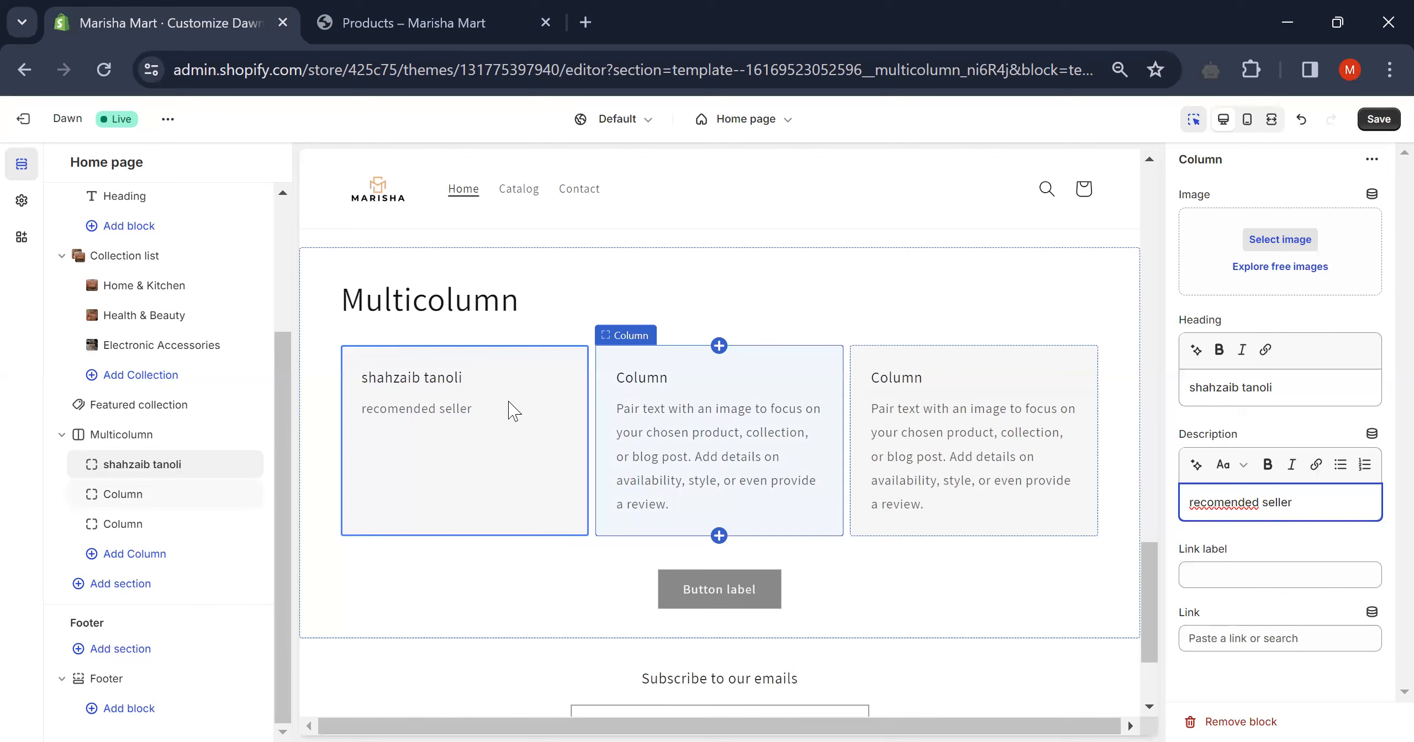
{"action": "mouse_move", "coordinate": [527, 418]}
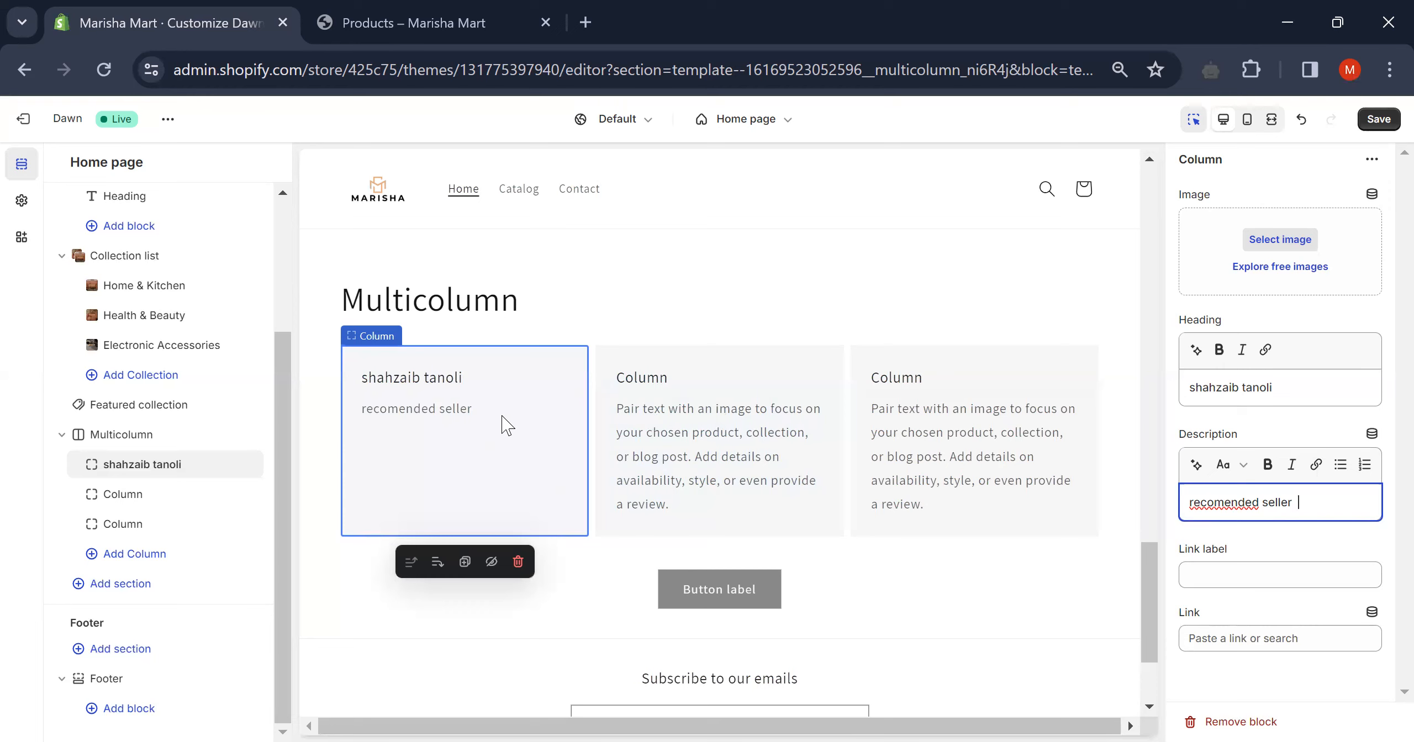
- Reopen the Featured collection settings and review them: heading 'Featured products', collection 'all'
{"action": "left_click", "coordinate": [103, 558]}
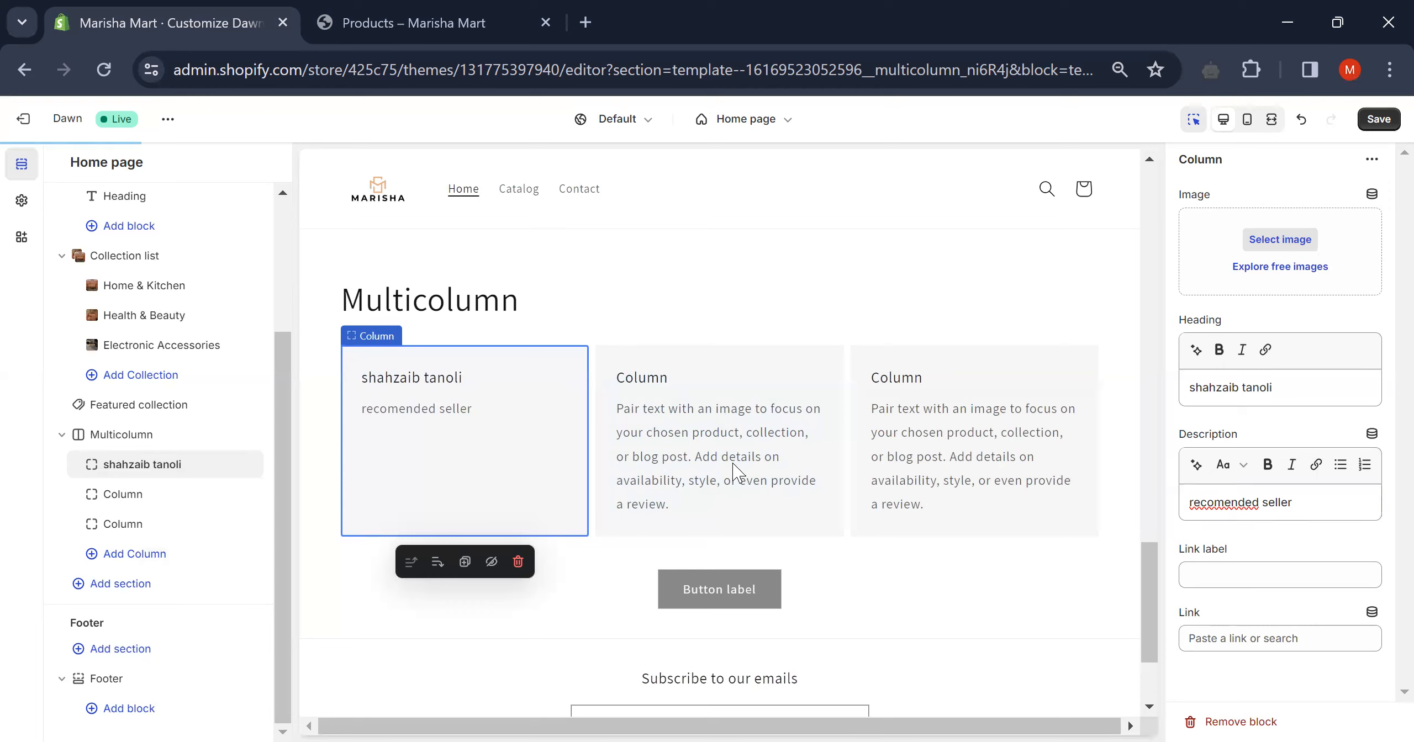
{"action": "scroll", "coordinate": [752, 462], "scroll_direction": "down", "scroll_amount": 3}
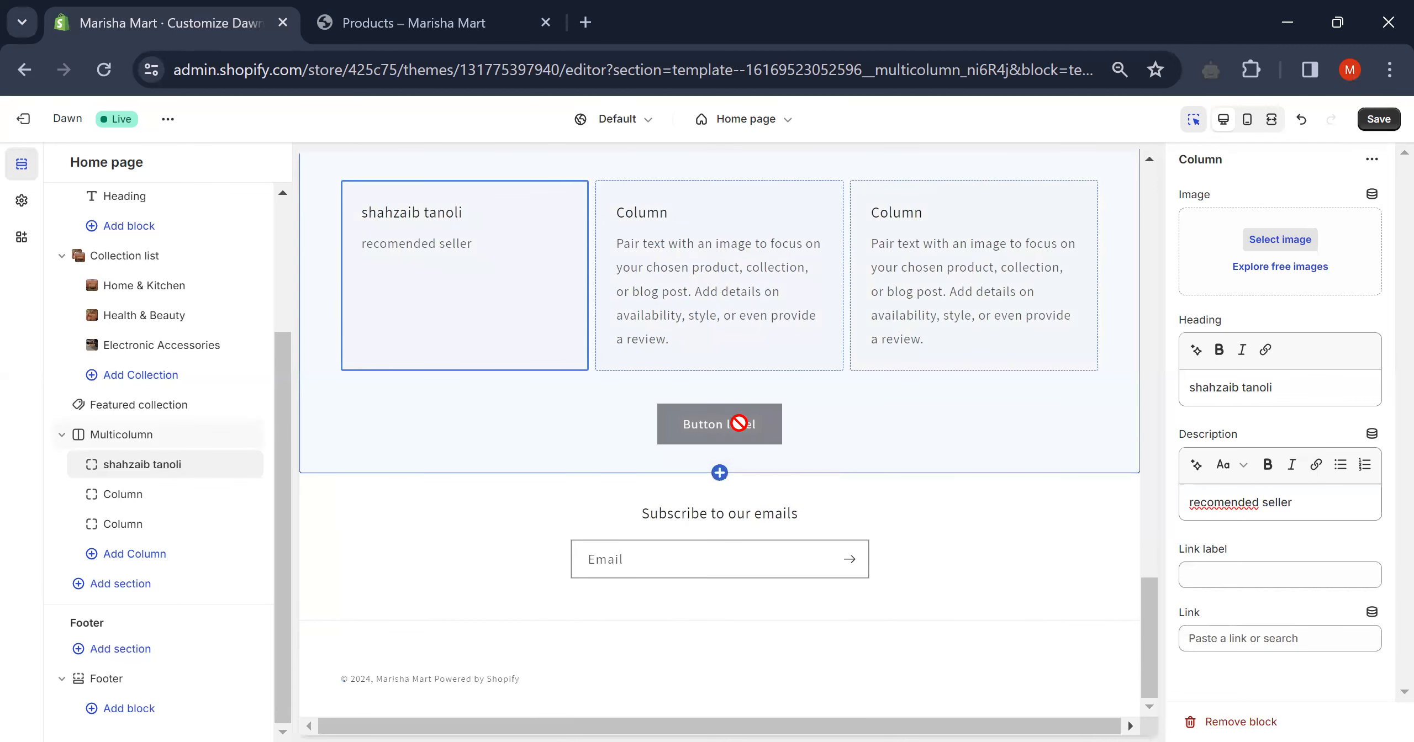
{"action": "scroll", "coordinate": [744, 424], "scroll_direction": "up", "scroll_amount": 6}
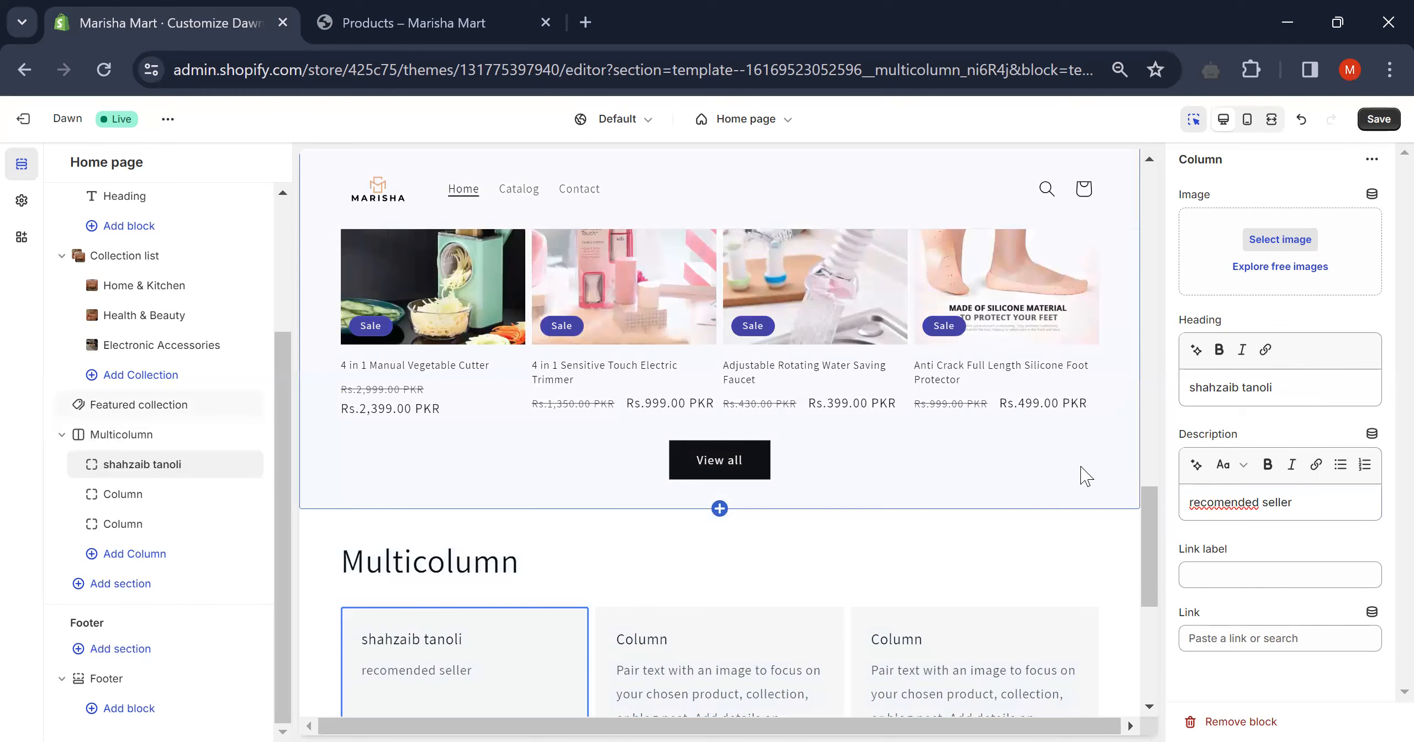
{"action": "left_click", "coordinate": [1086, 476]}
{"action": "scroll", "coordinate": [1273, 332], "scroll_direction": "down", "scroll_amount": 8}
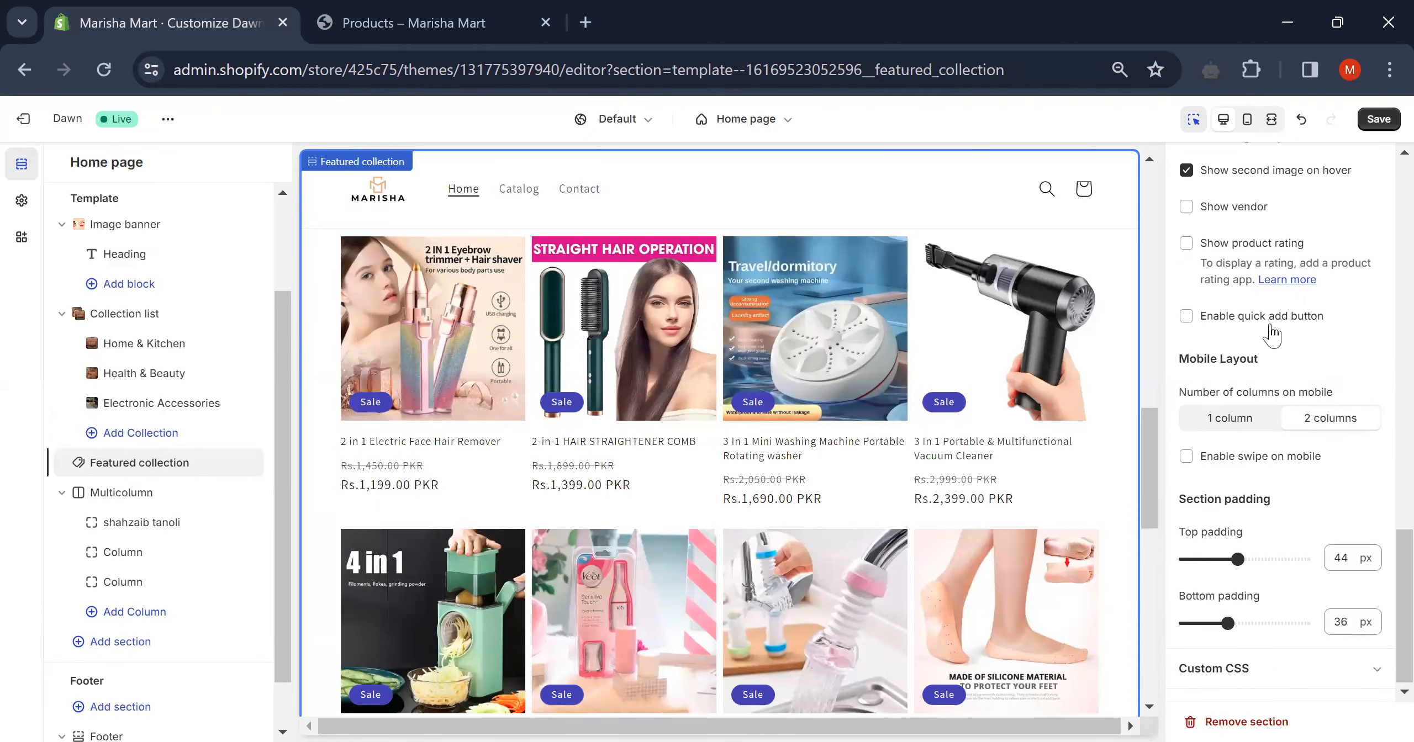
{"action": "scroll", "coordinate": [1273, 331], "scroll_direction": "up", "scroll_amount": 10}
{"action": "scroll", "coordinate": [1273, 334], "scroll_direction": "up", "scroll_amount": 10}
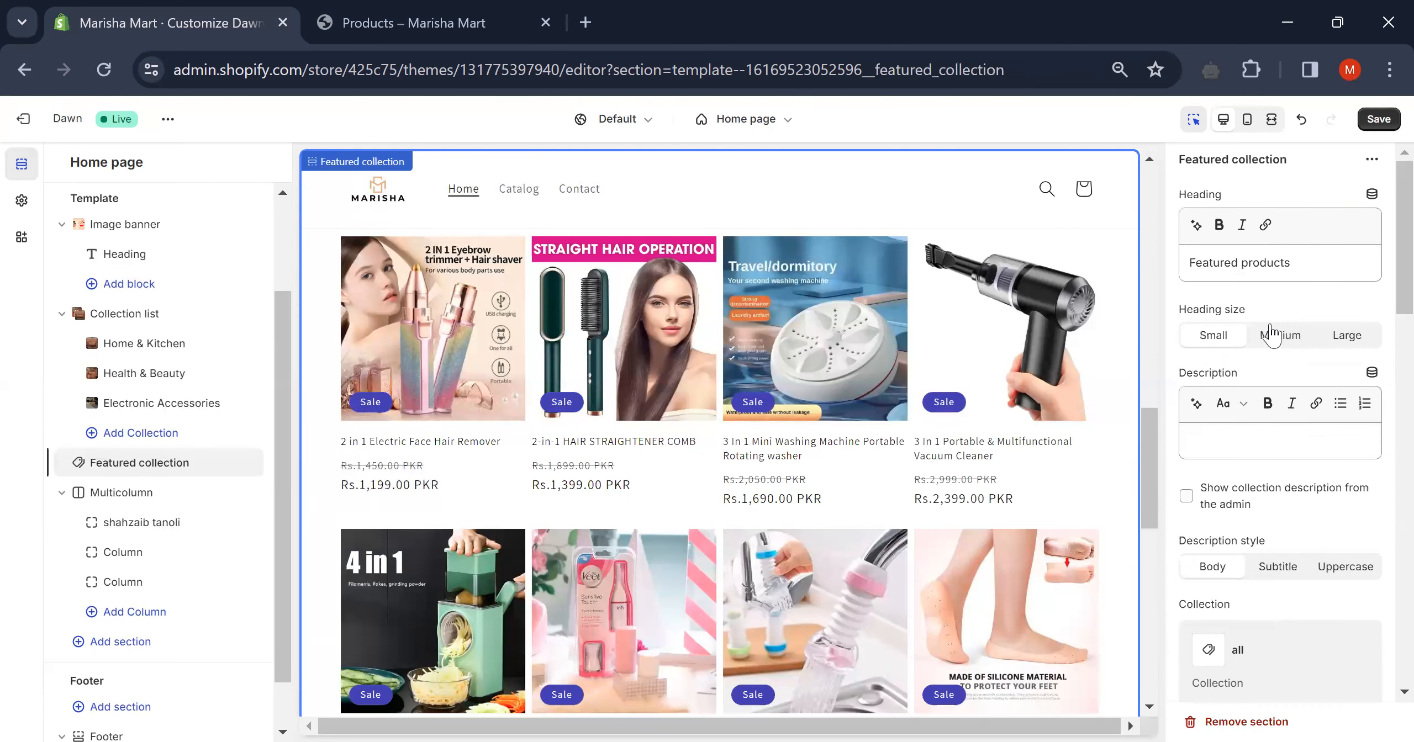
{"action": "scroll", "coordinate": [1271, 335], "scroll_direction": "down", "scroll_amount": 5}
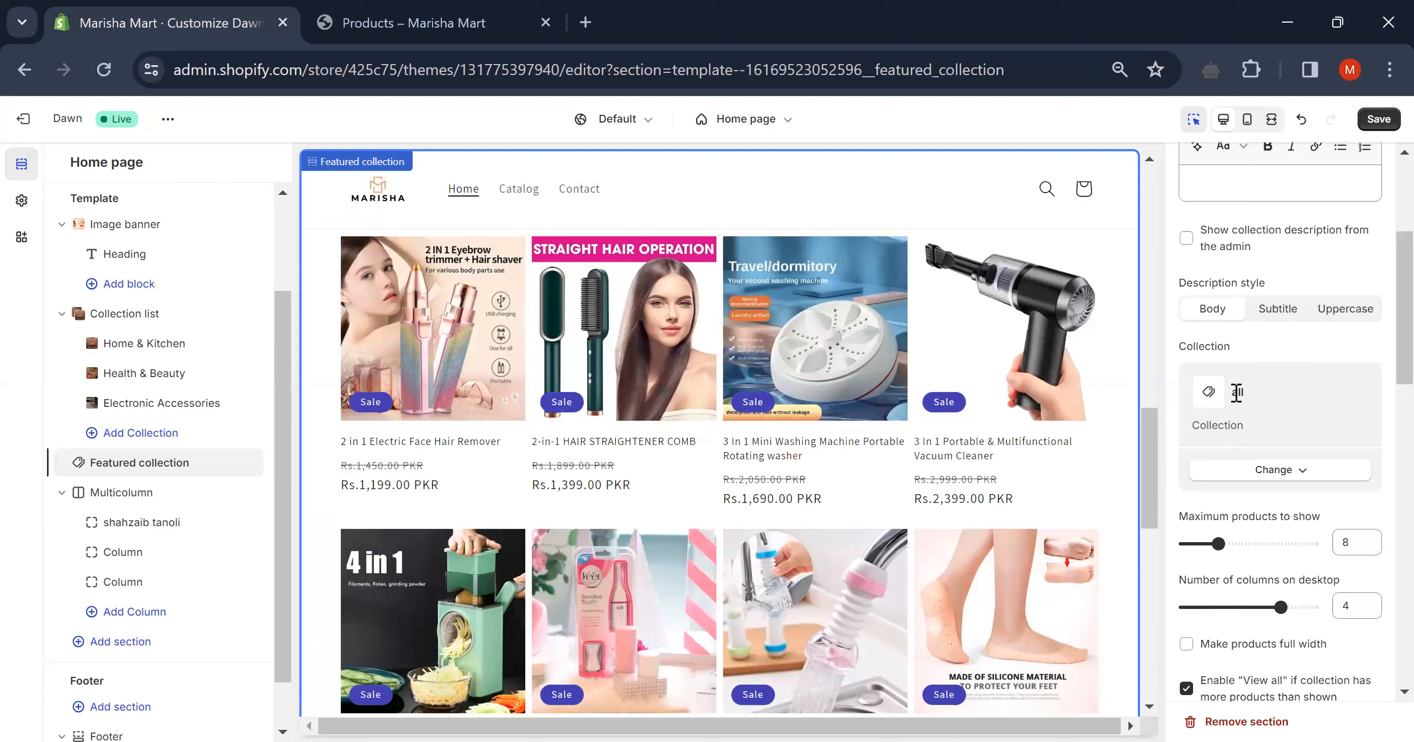
{"action": "scroll", "coordinate": [1273, 434], "scroll_direction": "down", "scroll_amount": 2}
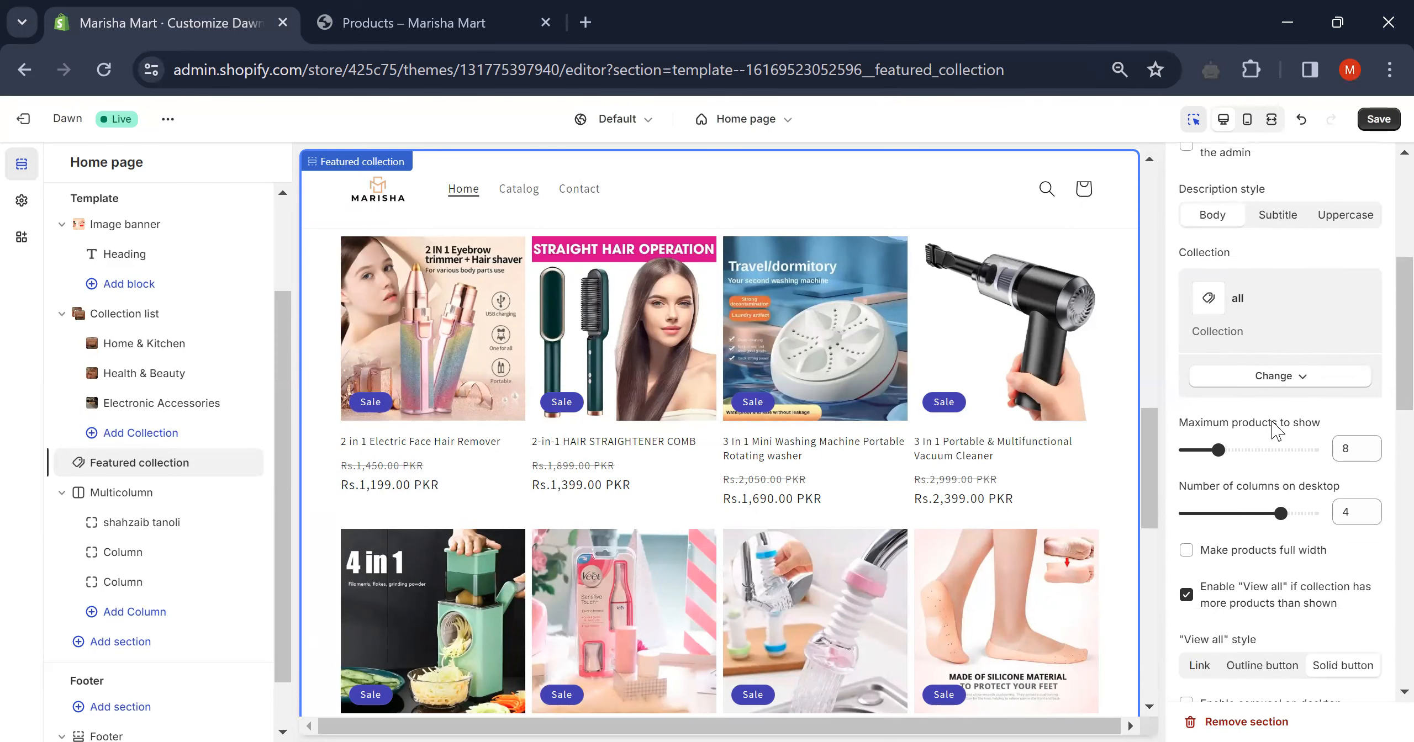
{"action": "scroll", "coordinate": [1274, 431], "scroll_direction": "up", "scroll_amount": 6}
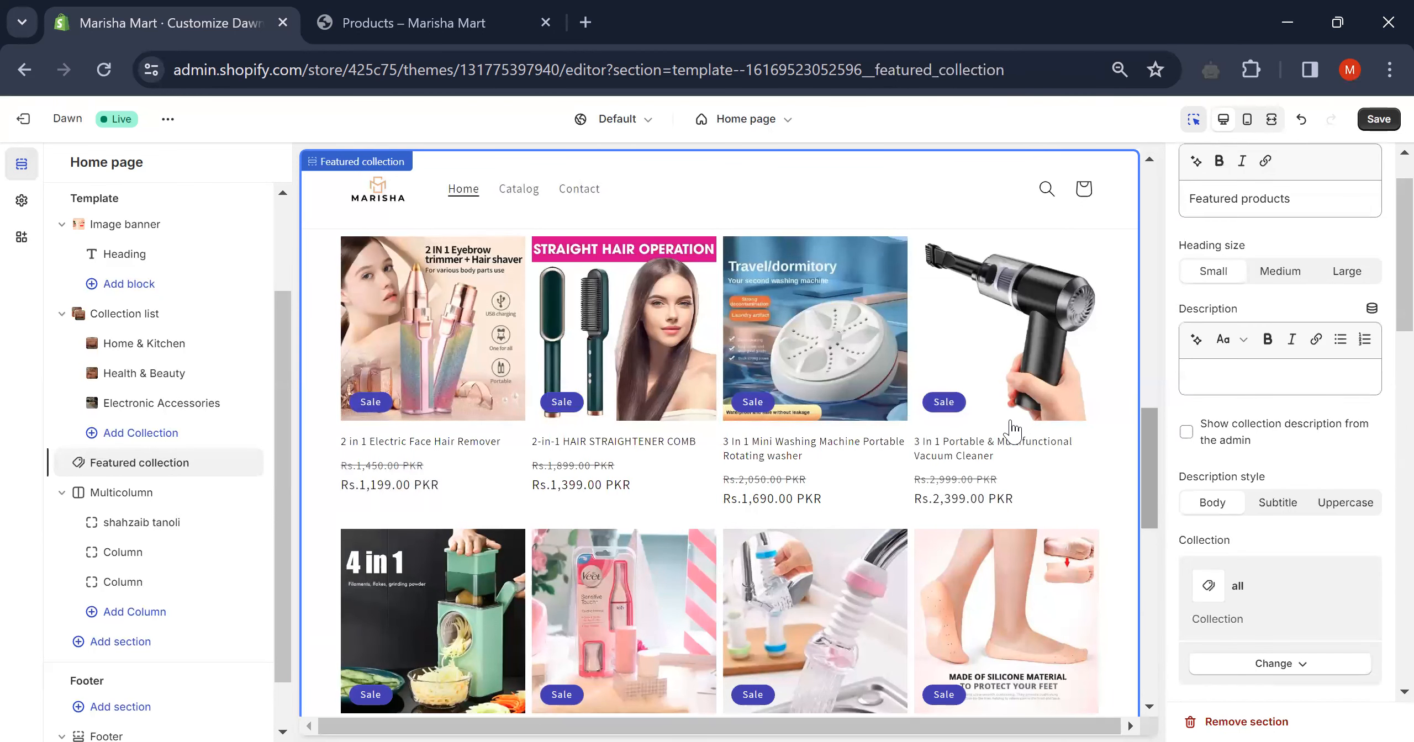
{"action": "scroll", "coordinate": [906, 442], "scroll_direction": "down", "scroll_amount": 8}
{"action": "scroll", "coordinate": [718, 436], "scroll_direction": "up", "scroll_amount": 3}
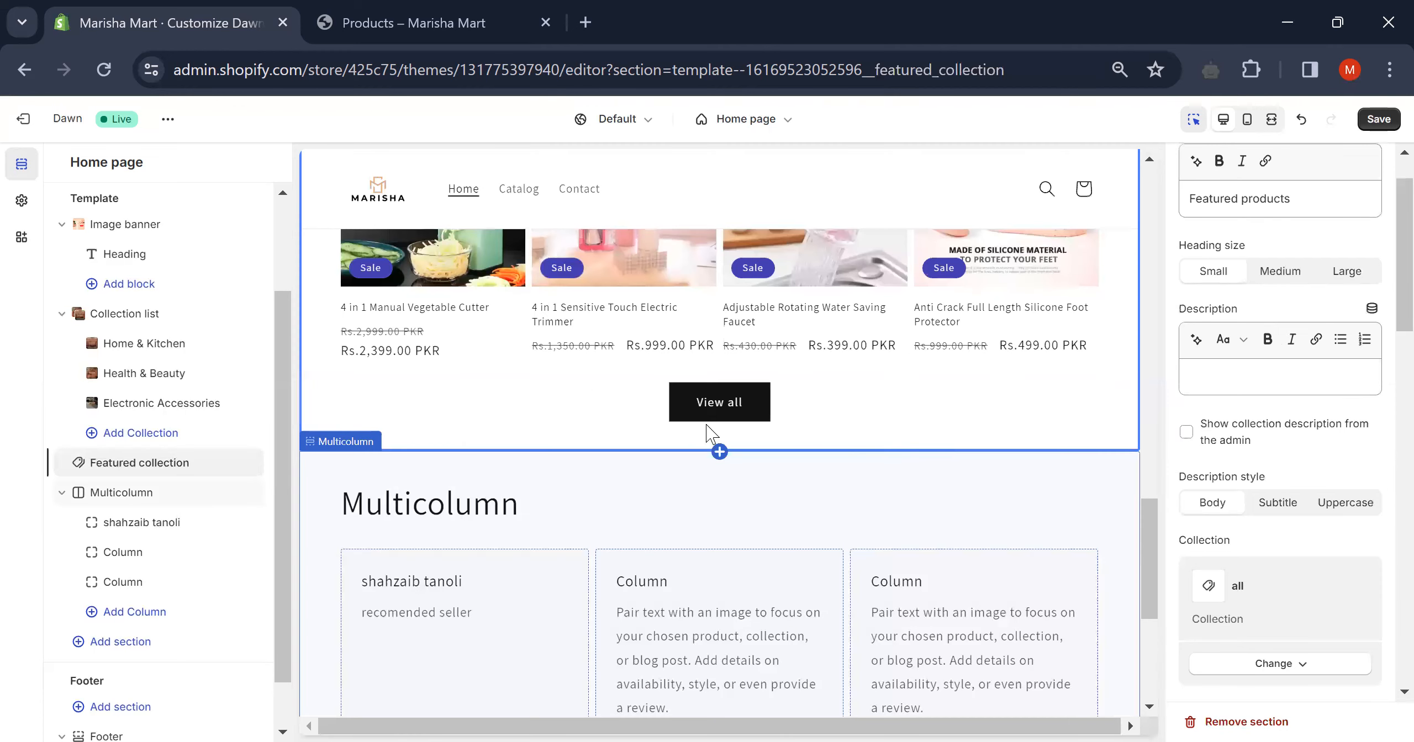
- Preview the full catalog page with 30 products via View all
{"action": "left_click", "coordinate": [720, 400]}
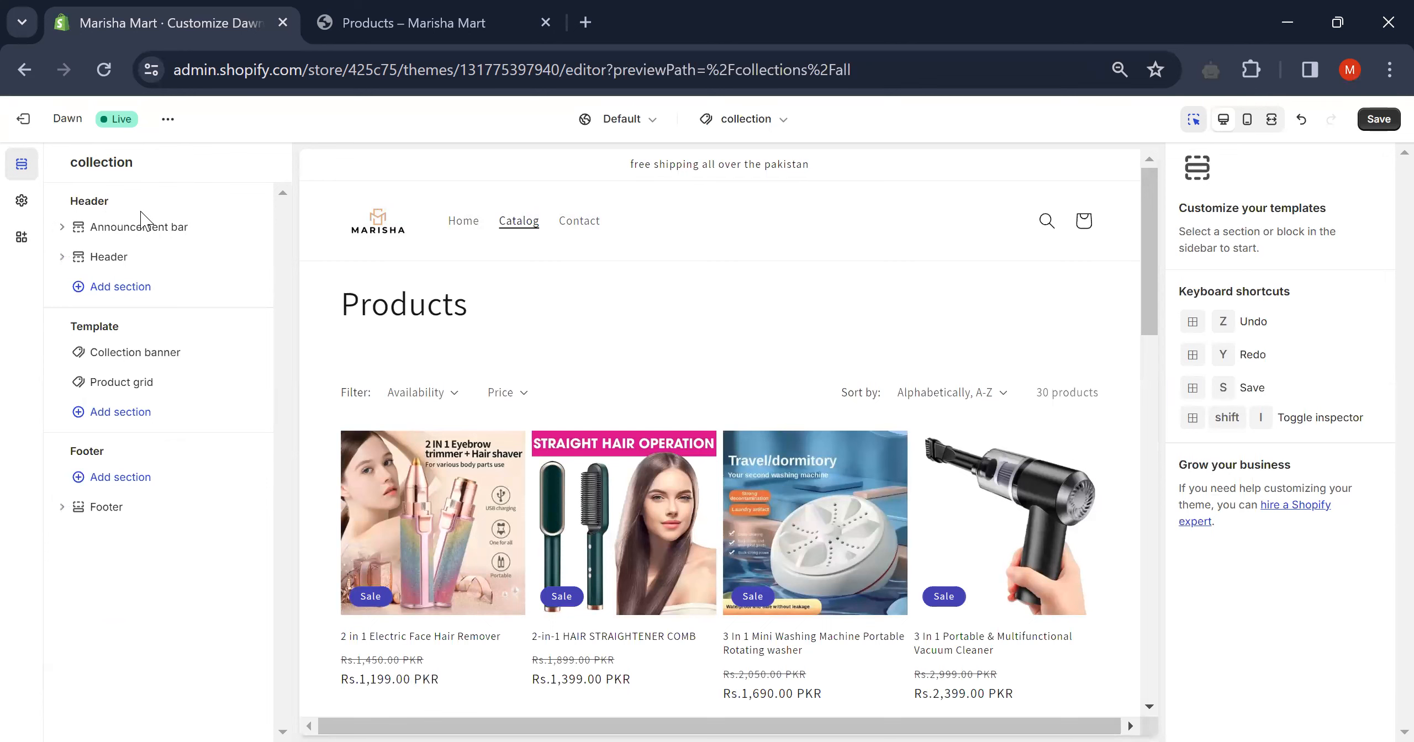
{"action": "scroll", "coordinate": [641, 320], "scroll_direction": "down", "scroll_amount": 1}
{"action": "scroll", "coordinate": [641, 319], "scroll_direction": "up", "scroll_amount": 1}
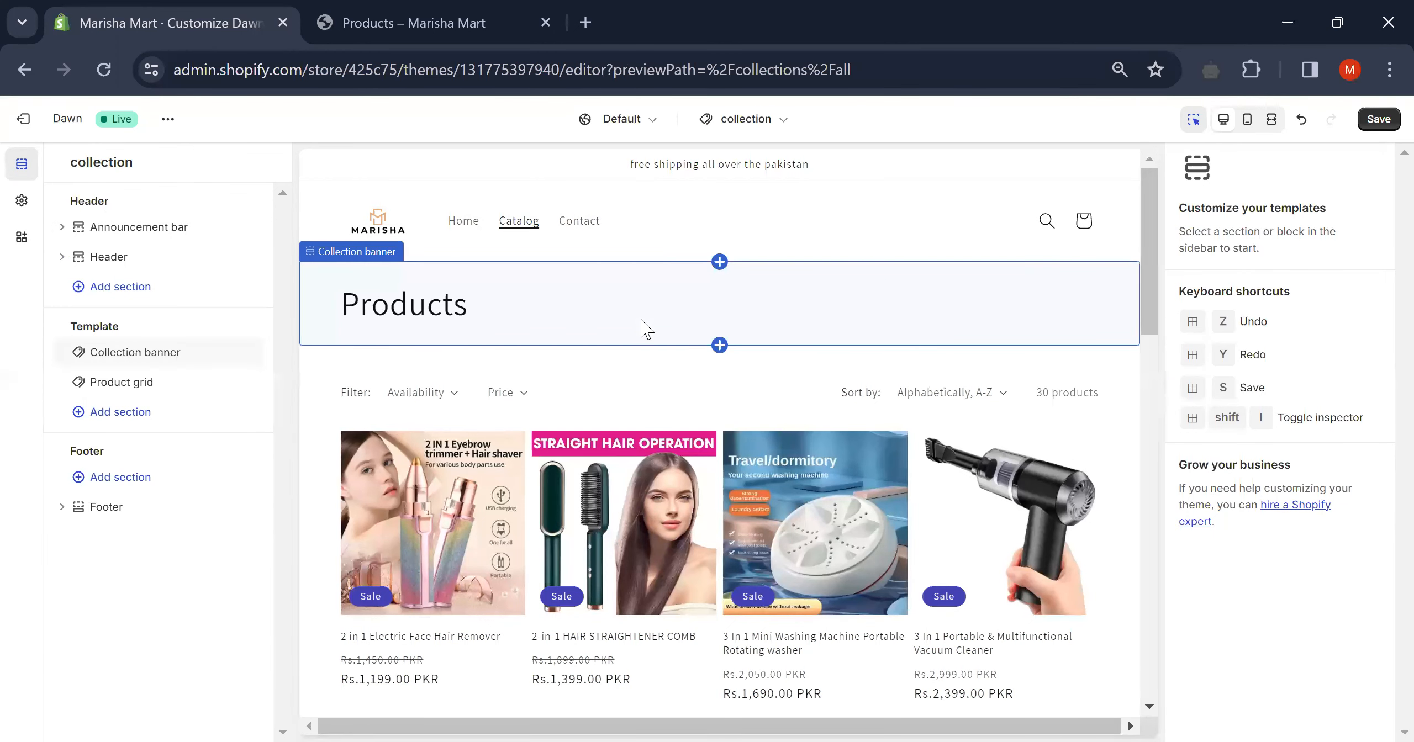
- Switch the editor back to the Home page template
{"action": "left_click", "coordinate": [772, 132]}
{"action": "left_click", "coordinate": [713, 206]}
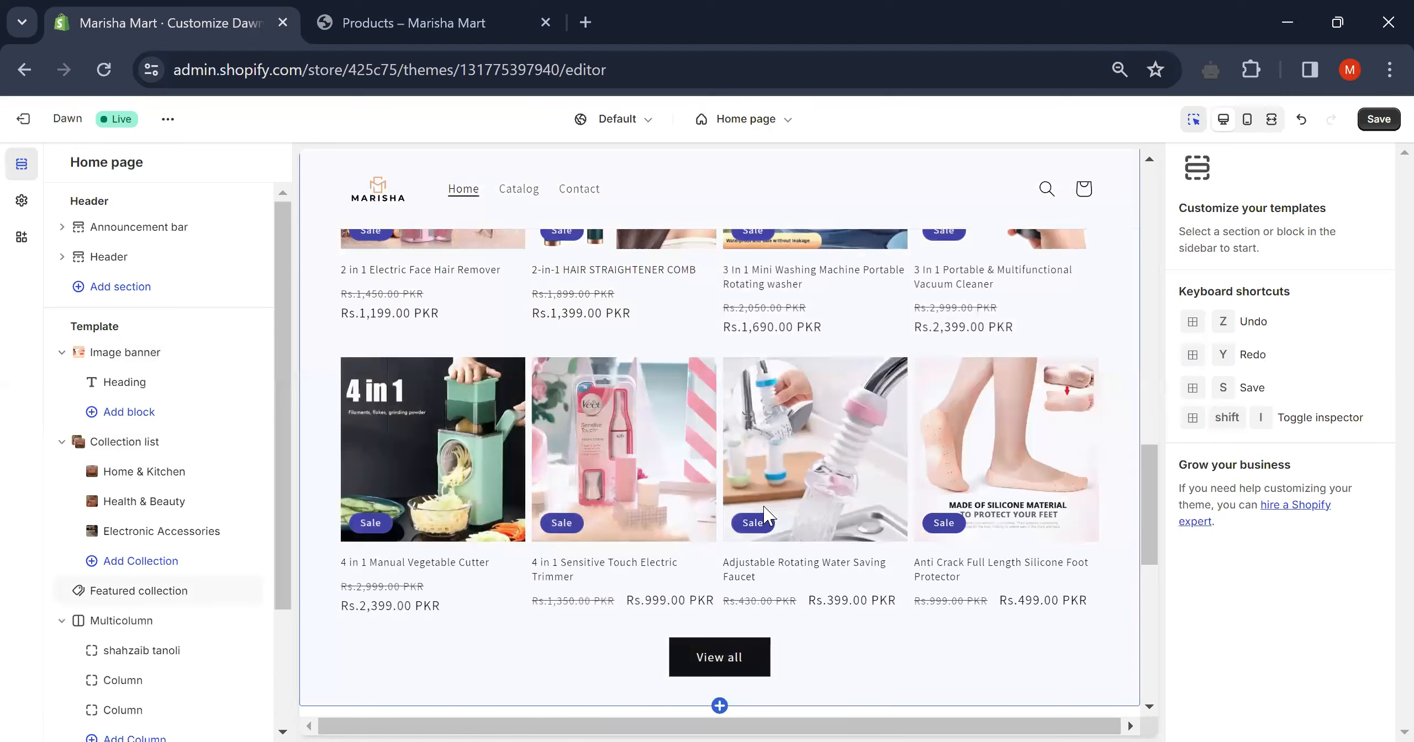
{"action": "scroll", "coordinate": [764, 516], "scroll_direction": "down", "scroll_amount": 2}
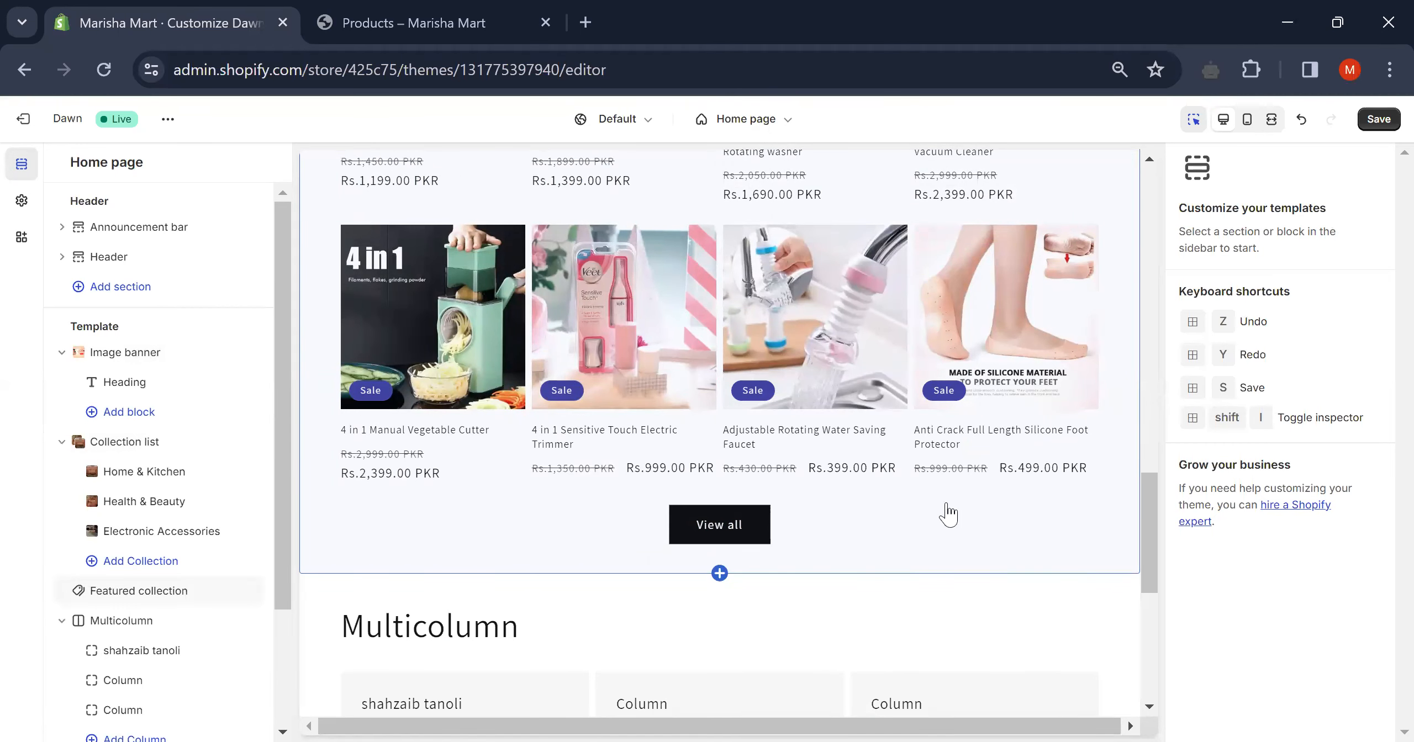
- Open the Featured collection section's settings and scroll down through them
{"action": "left_click", "coordinate": [948, 513]}
{"action": "scroll", "coordinate": [1263, 486], "scroll_direction": "down", "scroll_amount": 5}
{"action": "scroll", "coordinate": [1265, 489], "scroll_direction": "up", "scroll_amount": 3}
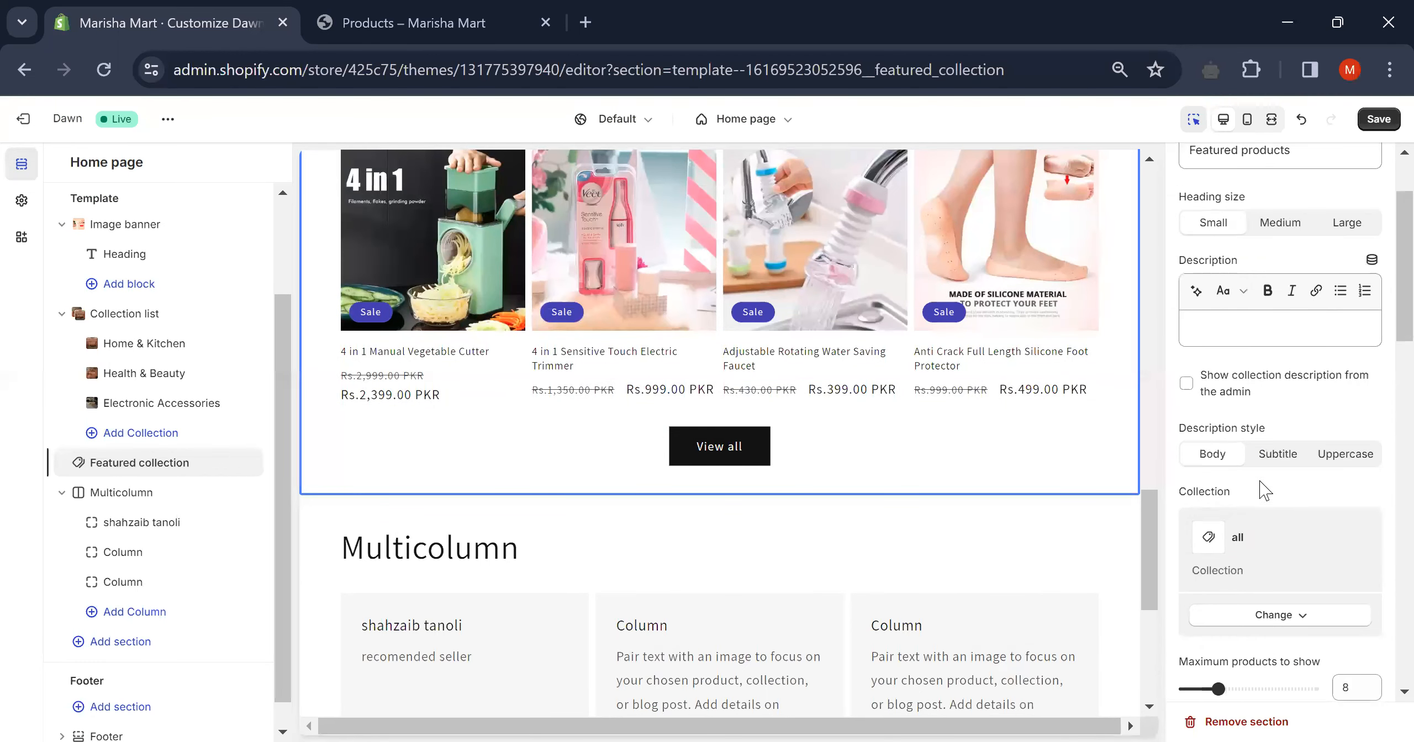
{"action": "scroll", "coordinate": [1265, 490], "scroll_direction": "up", "scroll_amount": 2}
{"action": "scroll", "coordinate": [1265, 490], "scroll_direction": "down", "scroll_amount": 4}
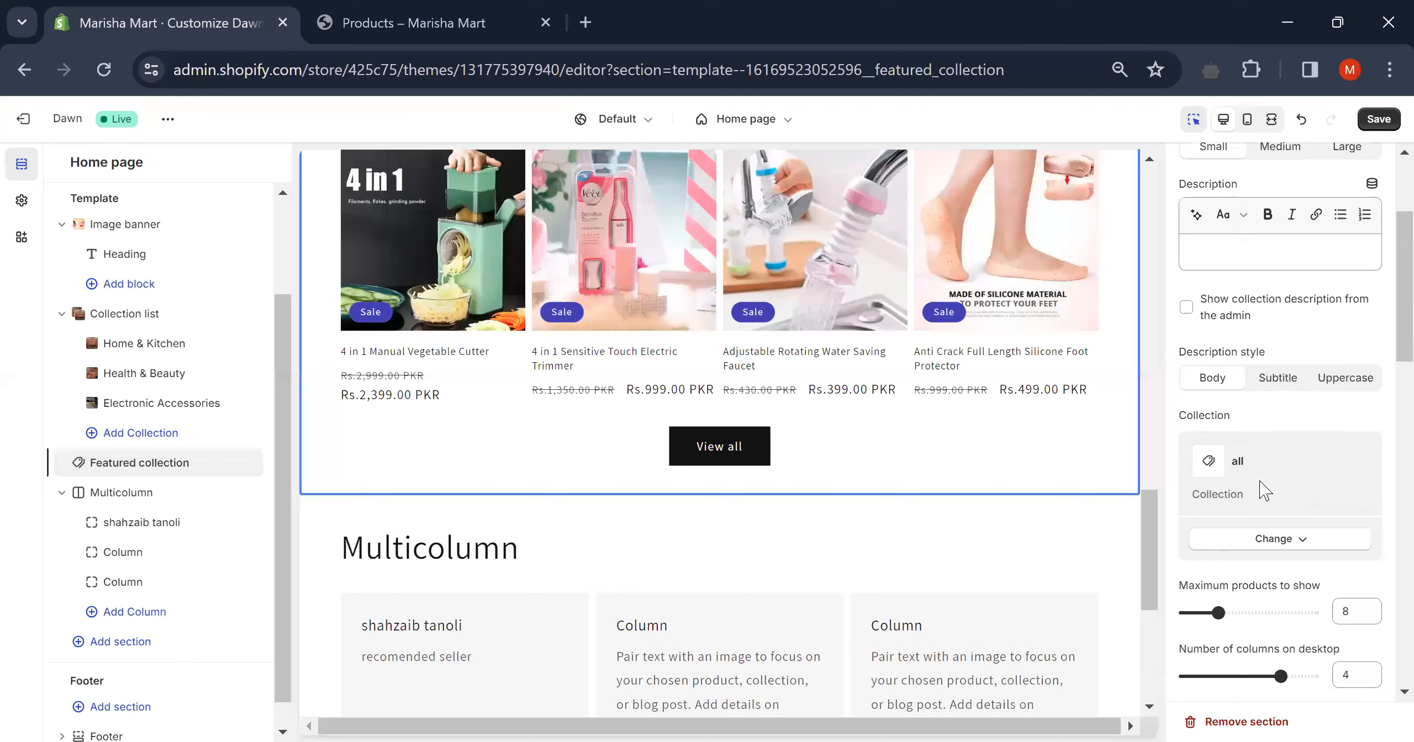
{"action": "scroll", "coordinate": [1265, 491], "scroll_direction": "down", "scroll_amount": 7}
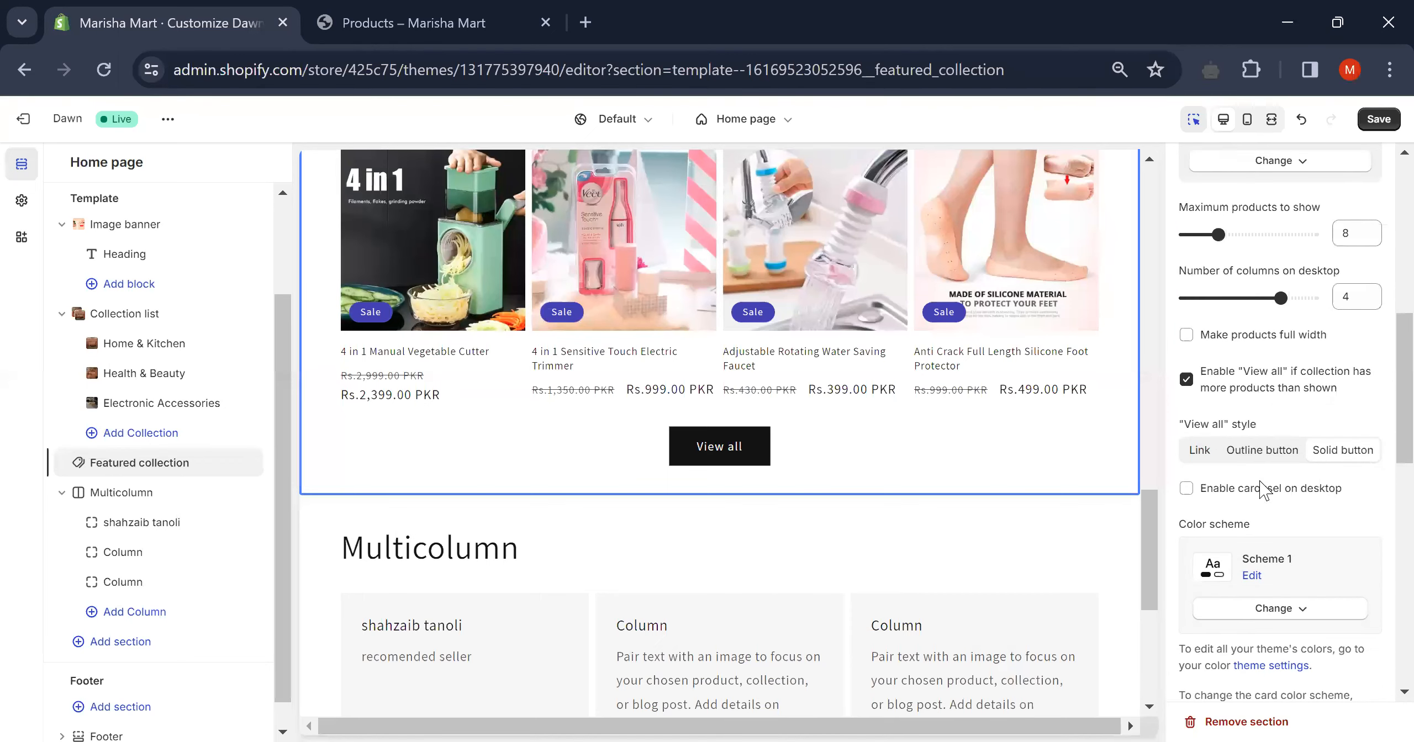
{"action": "scroll", "coordinate": [1265, 491], "scroll_direction": "down", "scroll_amount": 10}
{"action": "scroll", "coordinate": [1265, 491], "scroll_direction": "down", "scroll_amount": 4}
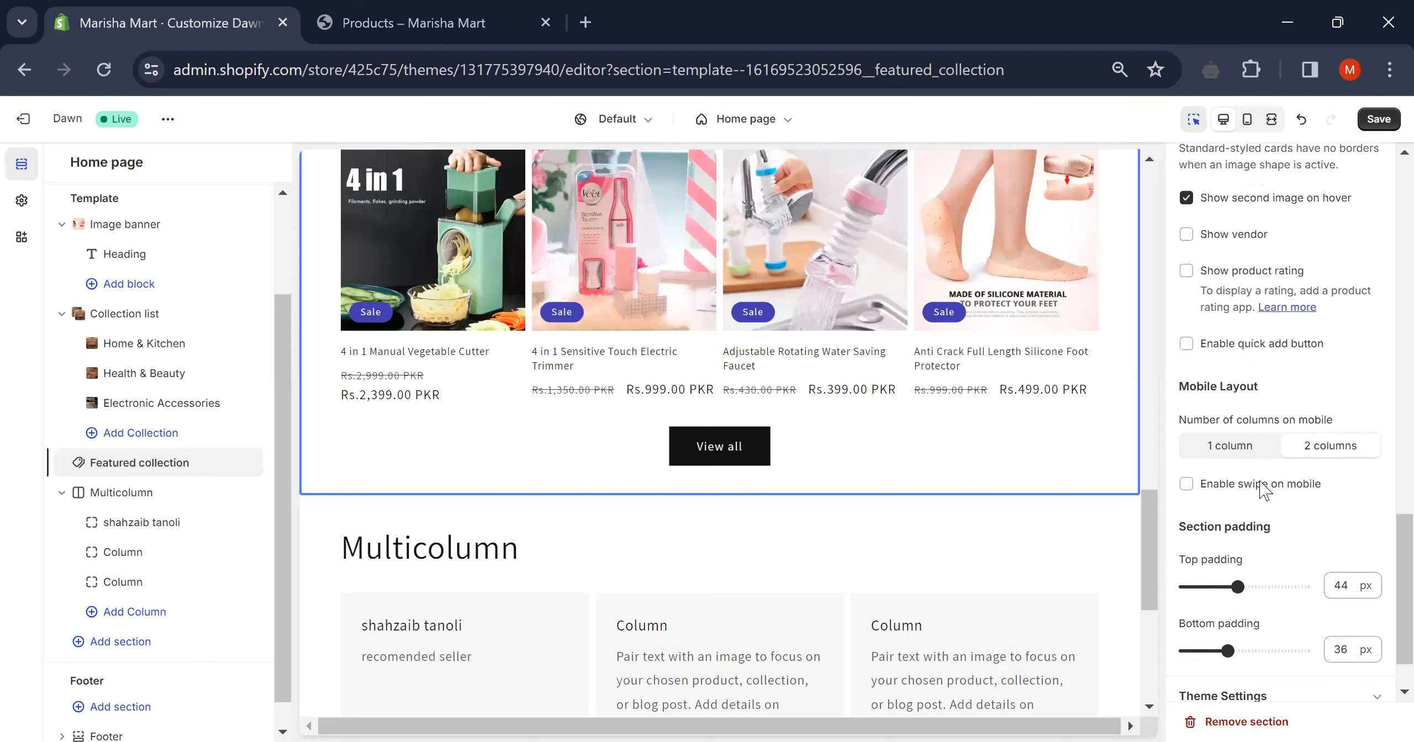
{"action": "scroll", "coordinate": [1265, 490], "scroll_direction": "down", "scroll_amount": 1}
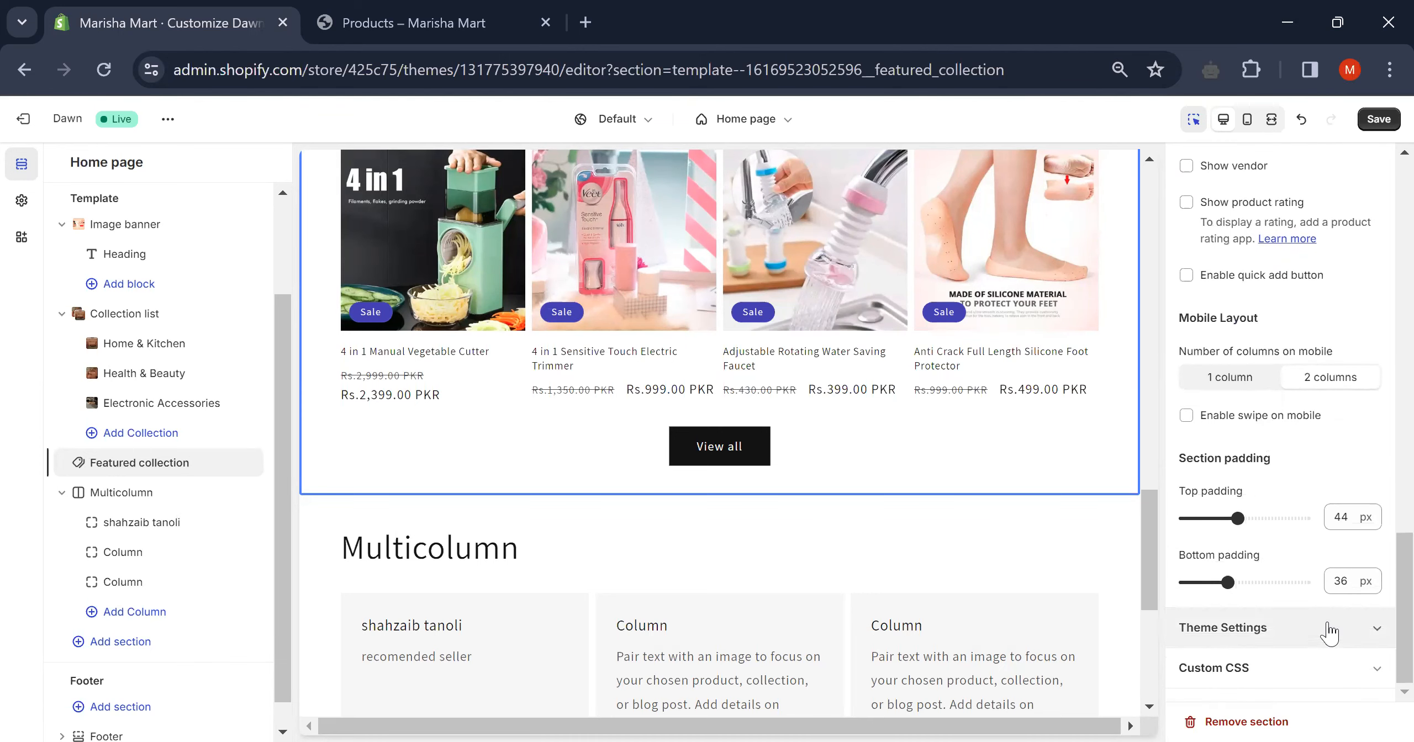
- Expand Theme Settings to show Scheme 2, 1200 px page width, and Scheme 5 sale badges
{"action": "left_click", "coordinate": [1329, 630]}
{"action": "scroll", "coordinate": [1310, 571], "scroll_direction": "down", "scroll_amount": 7}
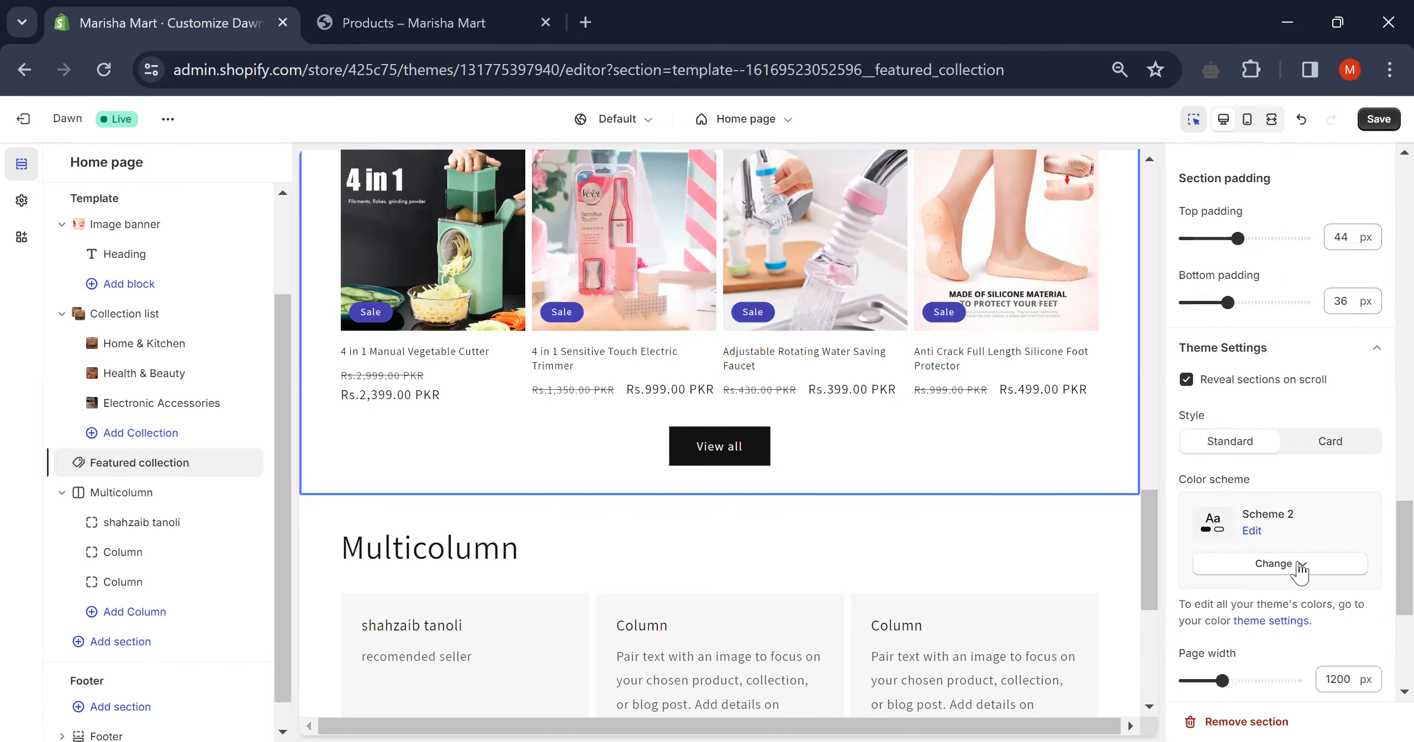
{"action": "scroll", "coordinate": [1271, 539], "scroll_direction": "down", "scroll_amount": 3}
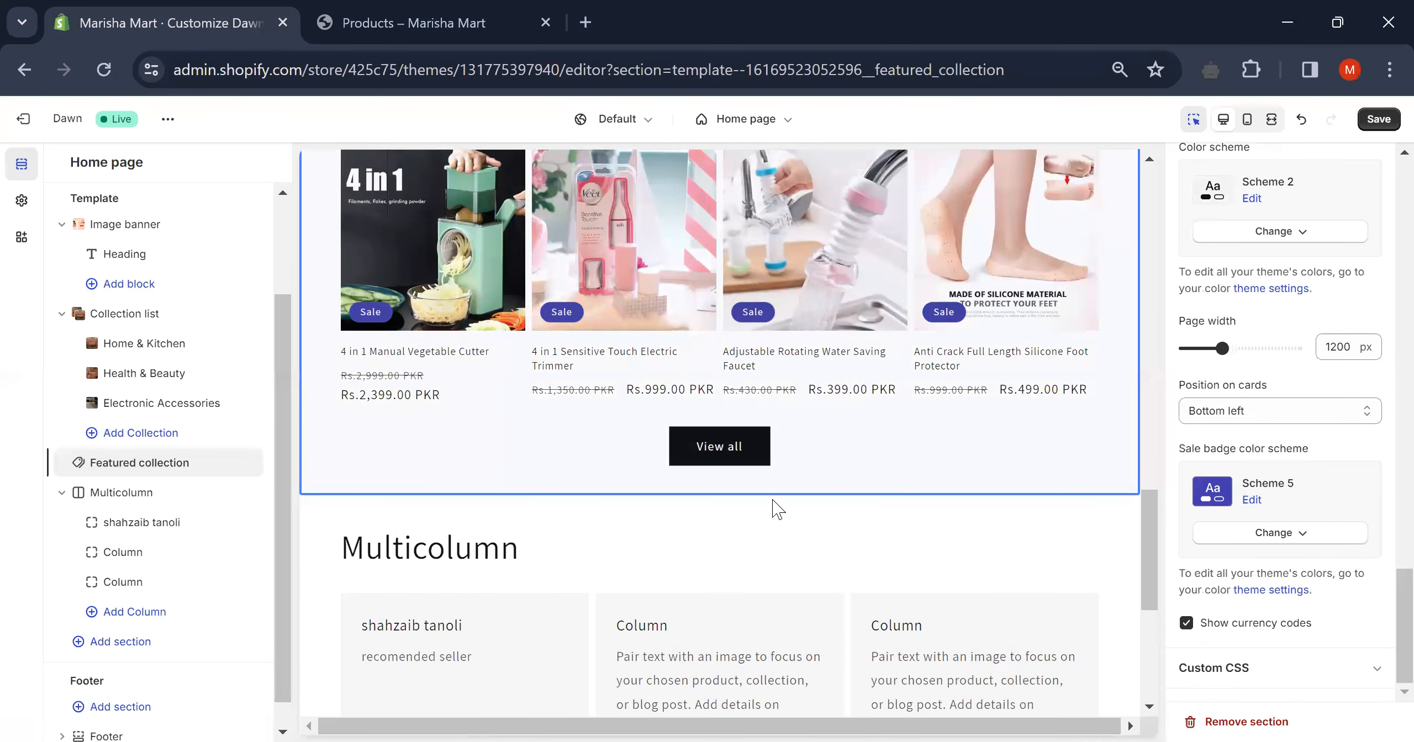
{"action": "scroll", "coordinate": [778, 504], "scroll_direction": "down", "scroll_amount": 5}
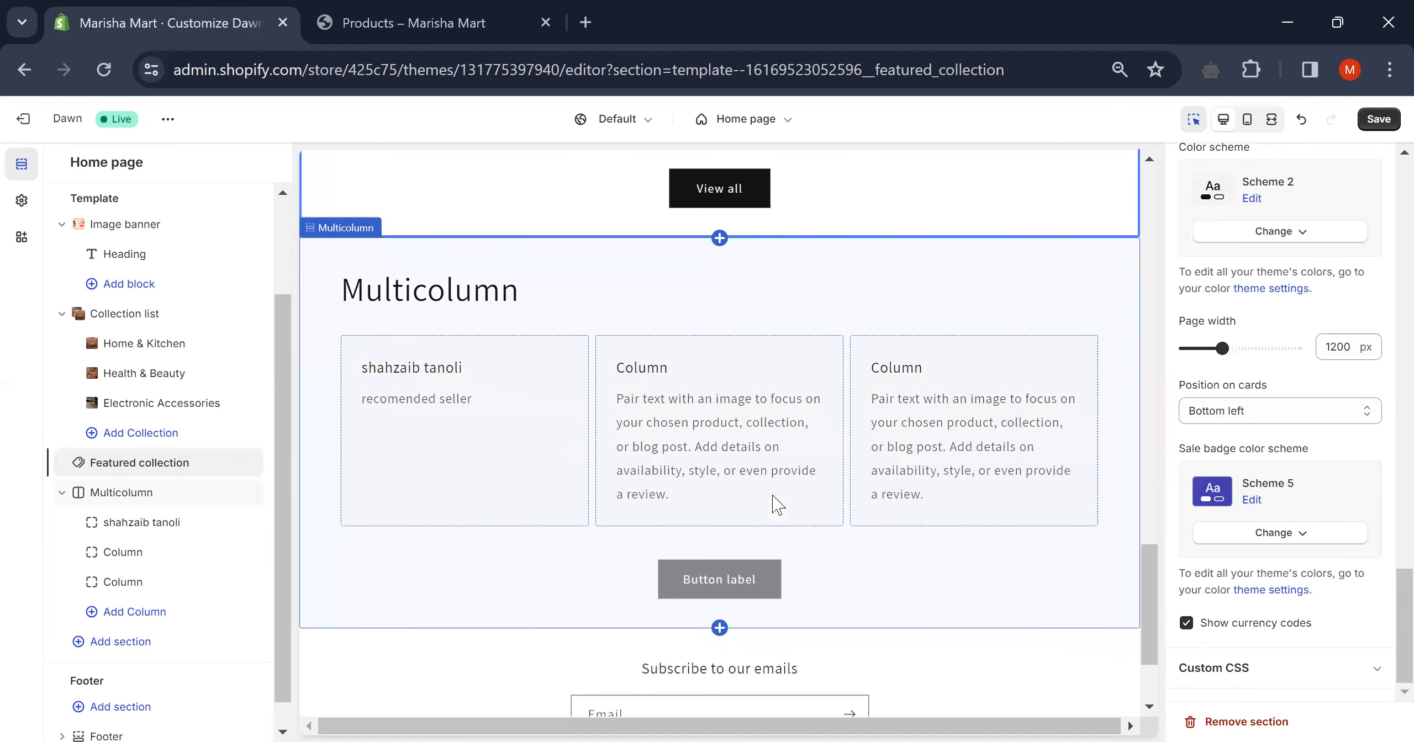
{"action": "scroll", "coordinate": [778, 504], "scroll_direction": "up", "scroll_amount": 4}
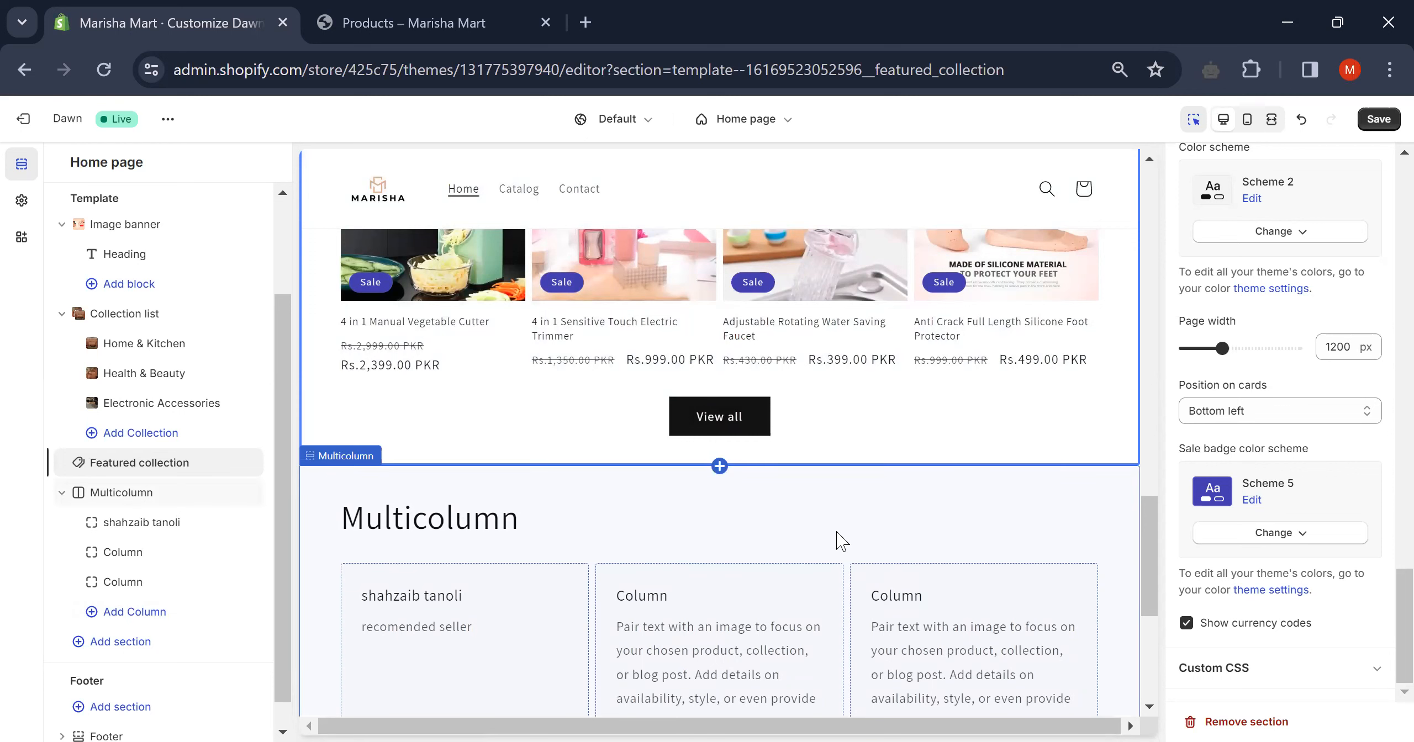
- Open the Add section picker under Template and browse its 17 available sections
{"action": "left_click", "coordinate": [110, 643]}
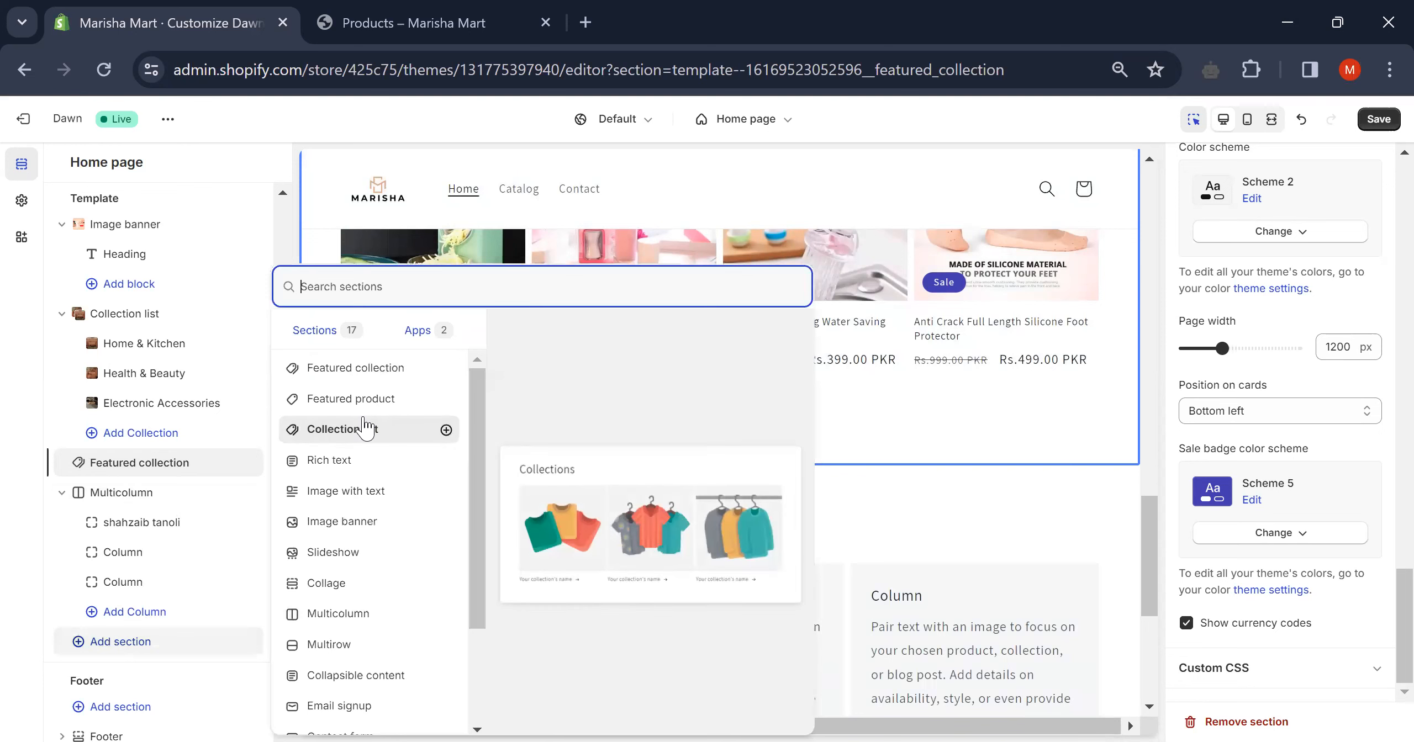
{"action": "scroll", "coordinate": [364, 428], "scroll_direction": "down", "scroll_amount": 3}
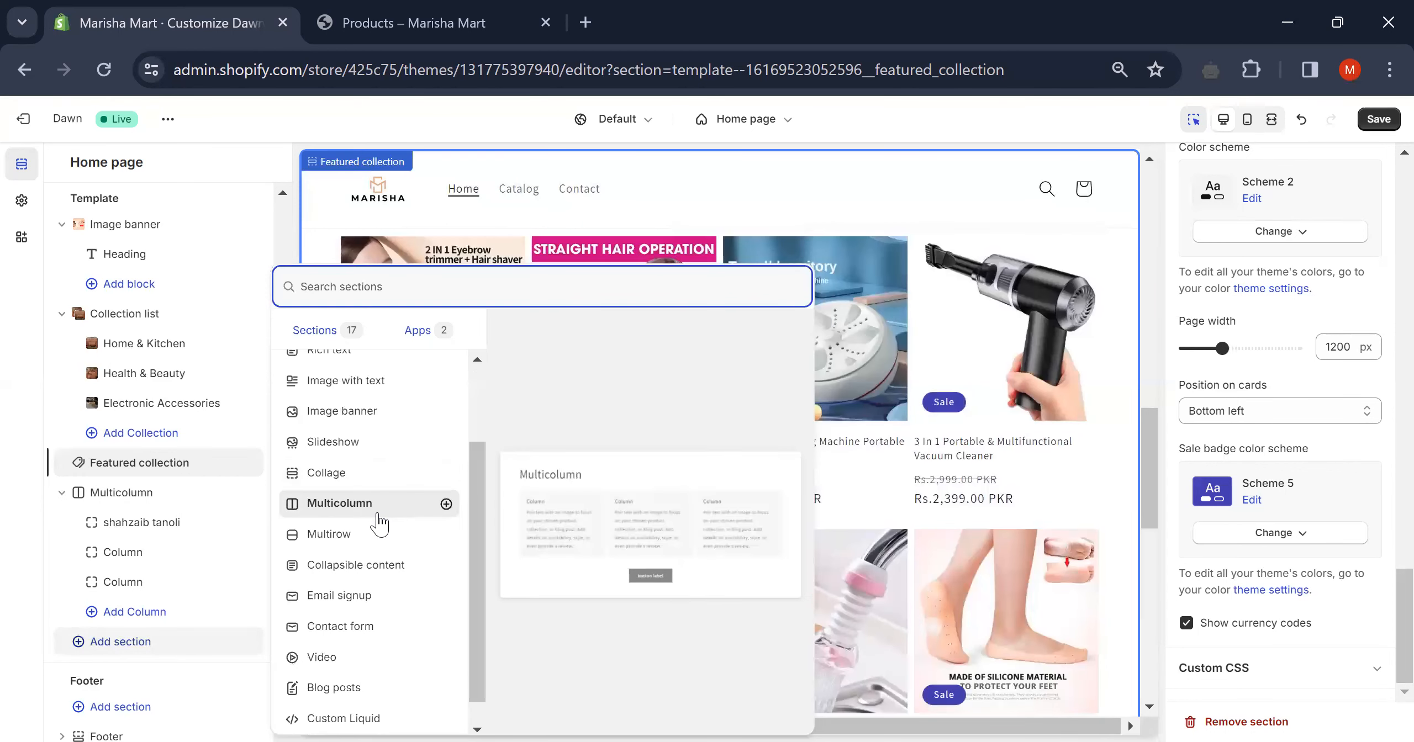
{"action": "scroll", "coordinate": [379, 524], "scroll_direction": "down", "scroll_amount": 1}
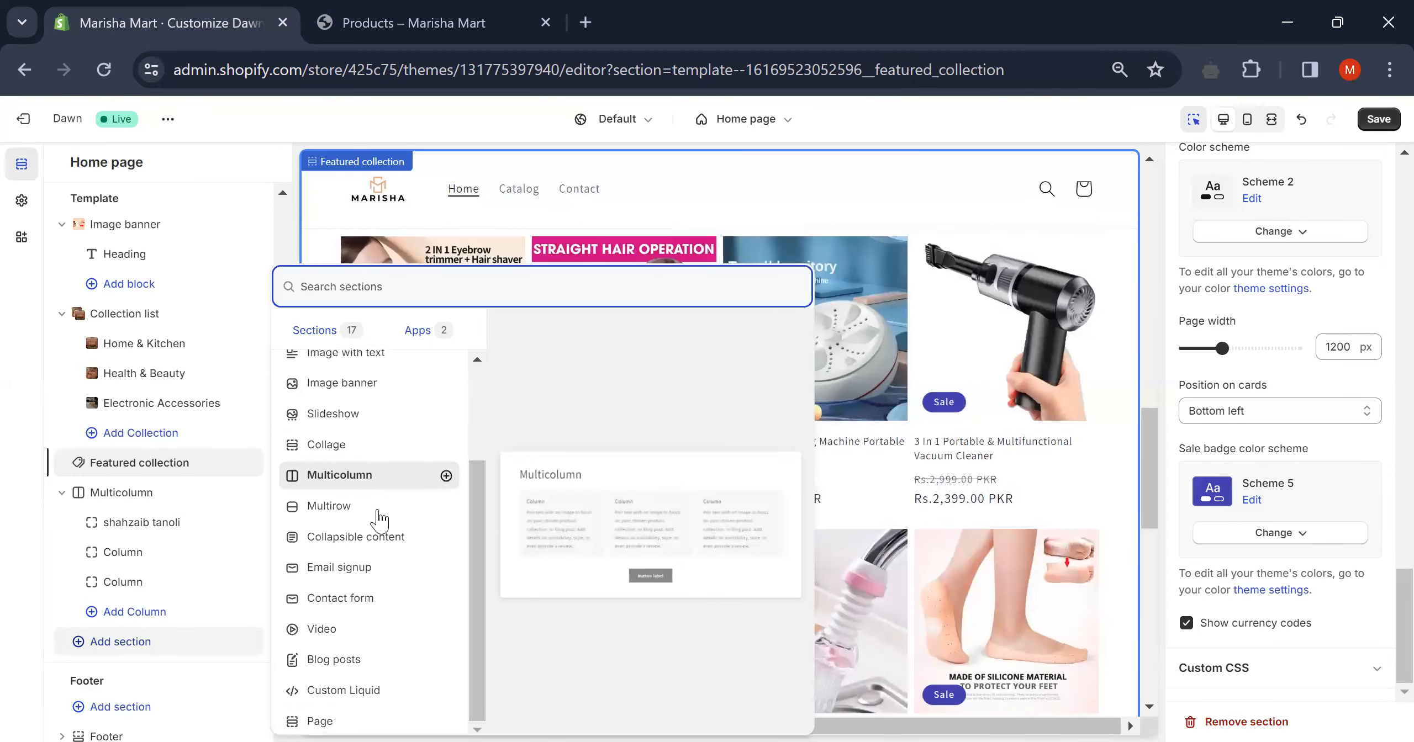
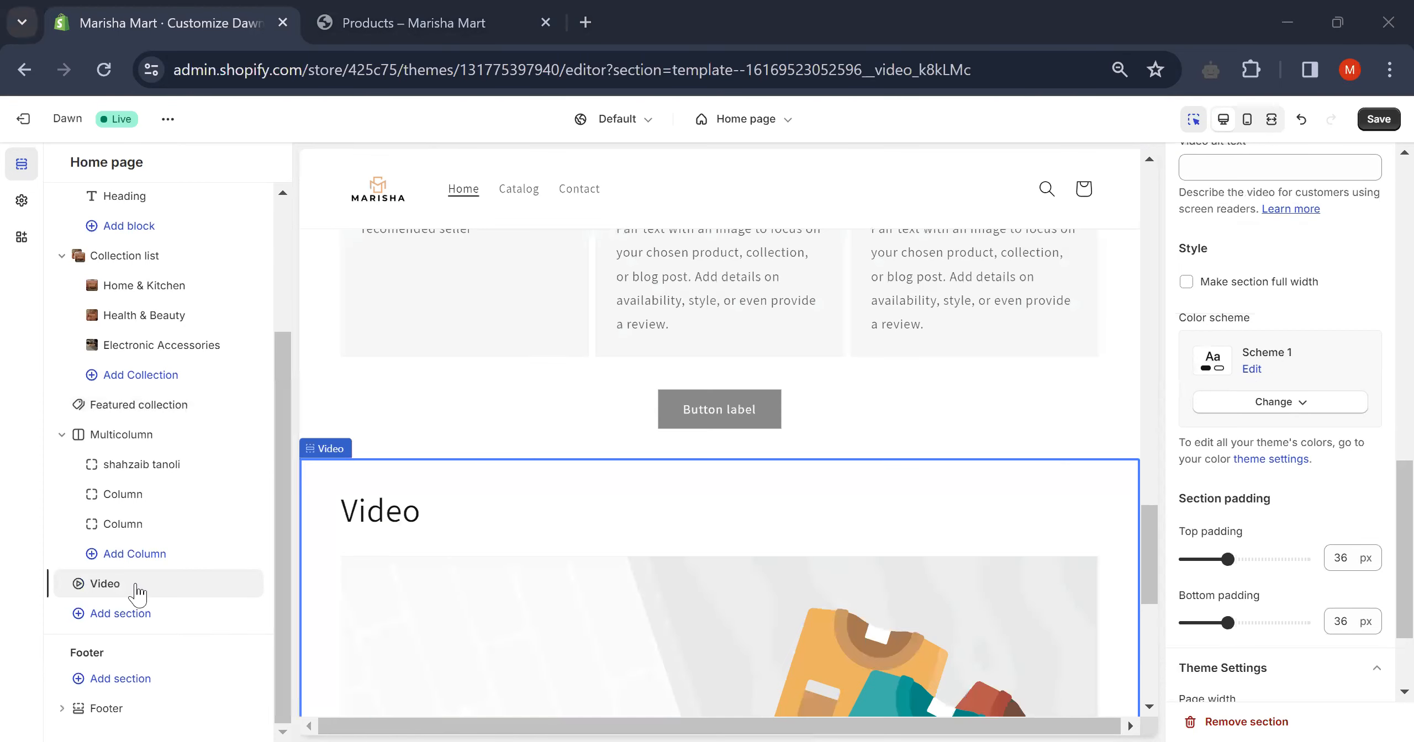
- Delete the Video section from the Dawn home page template
{"action": "mouse_move", "coordinate": [190, 585]}
{"action": "left_click", "coordinate": [229, 584]}
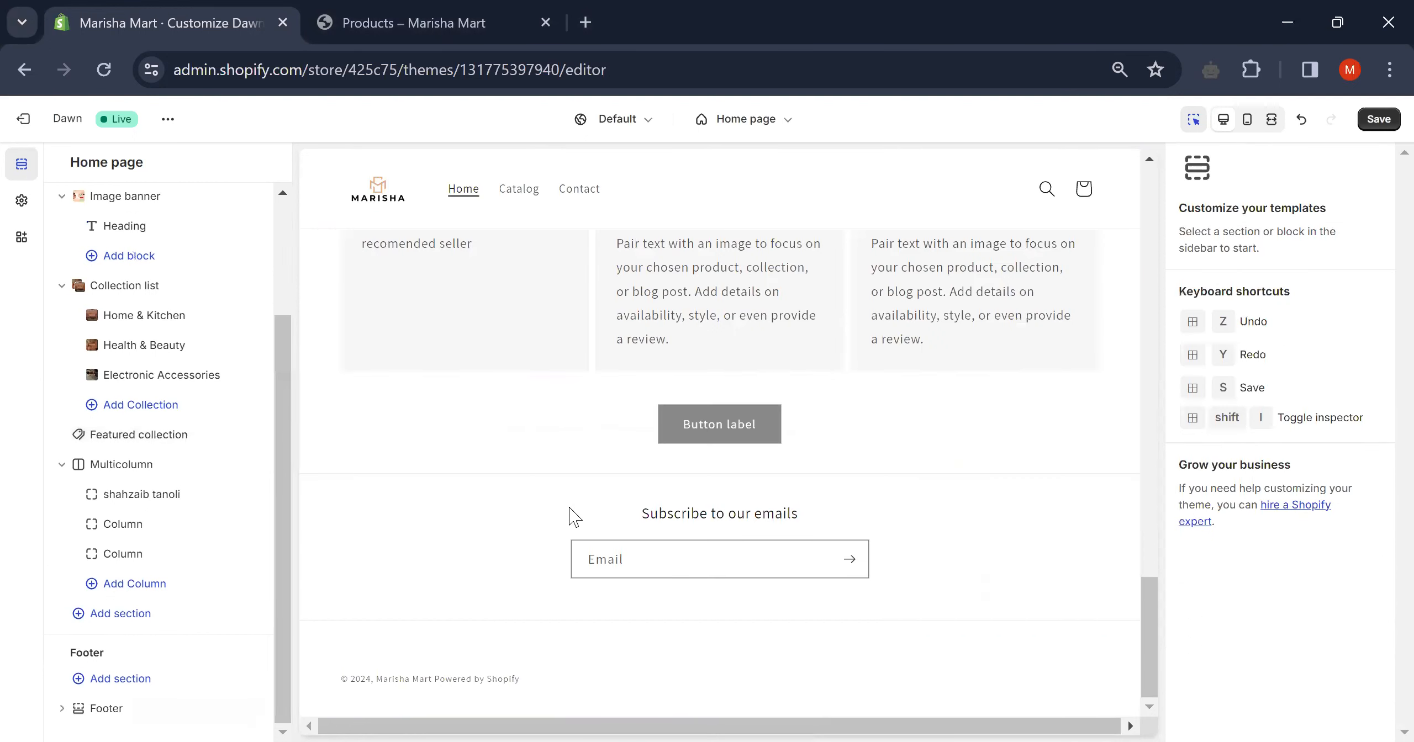
{"action": "scroll", "coordinate": [574, 516], "scroll_direction": "up", "scroll_amount": 3}
{"action": "scroll", "coordinate": [575, 517], "scroll_direction": "down", "scroll_amount": 1}
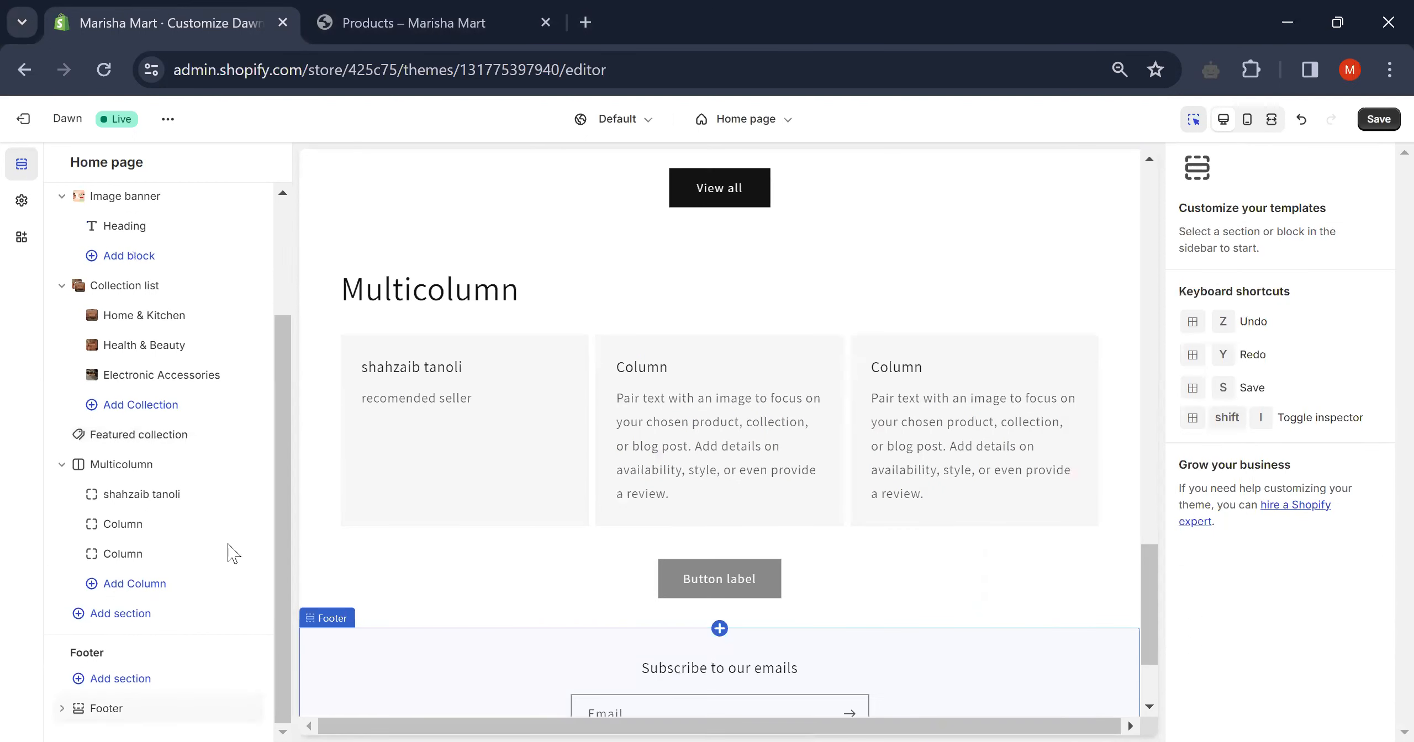
- Add an Email signup section to the home page, then delete it again
{"action": "left_click", "coordinate": [133, 615]}
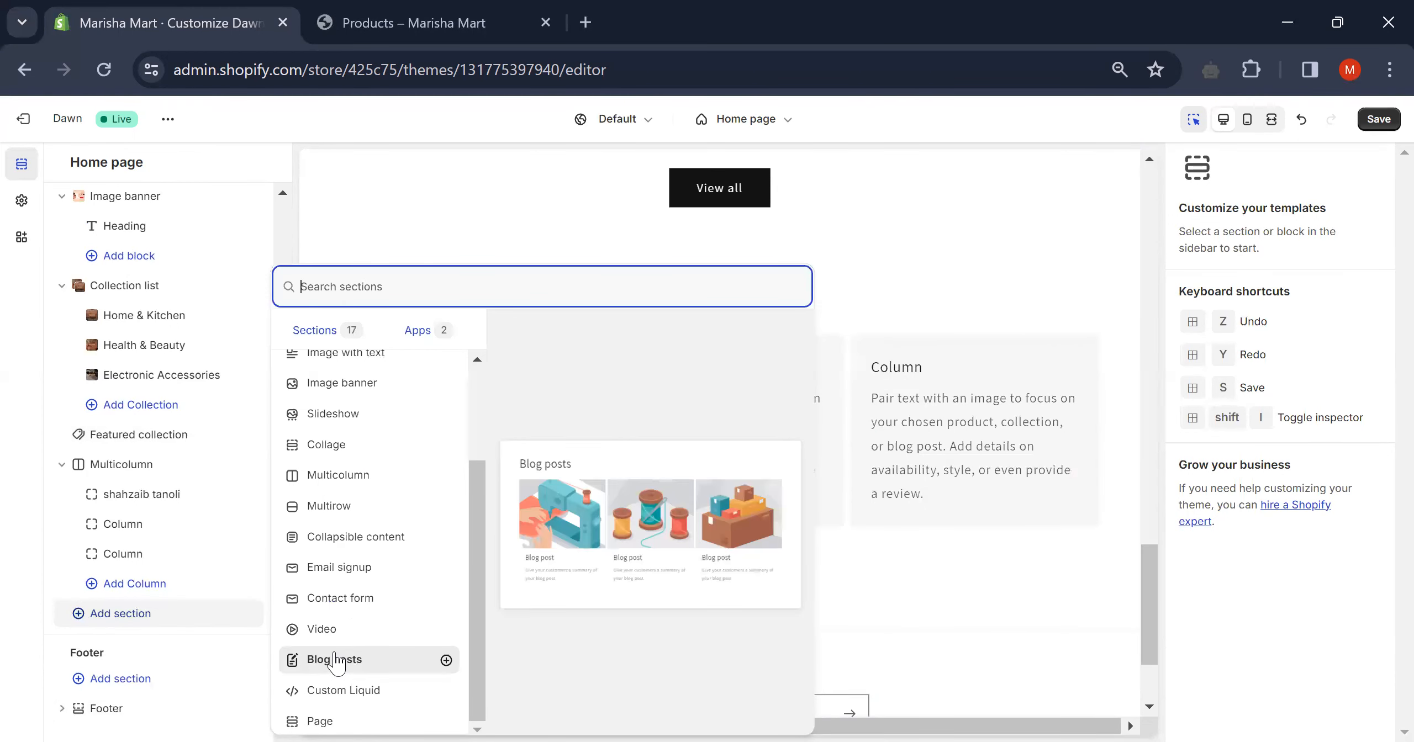
{"action": "key", "text": "Down"}
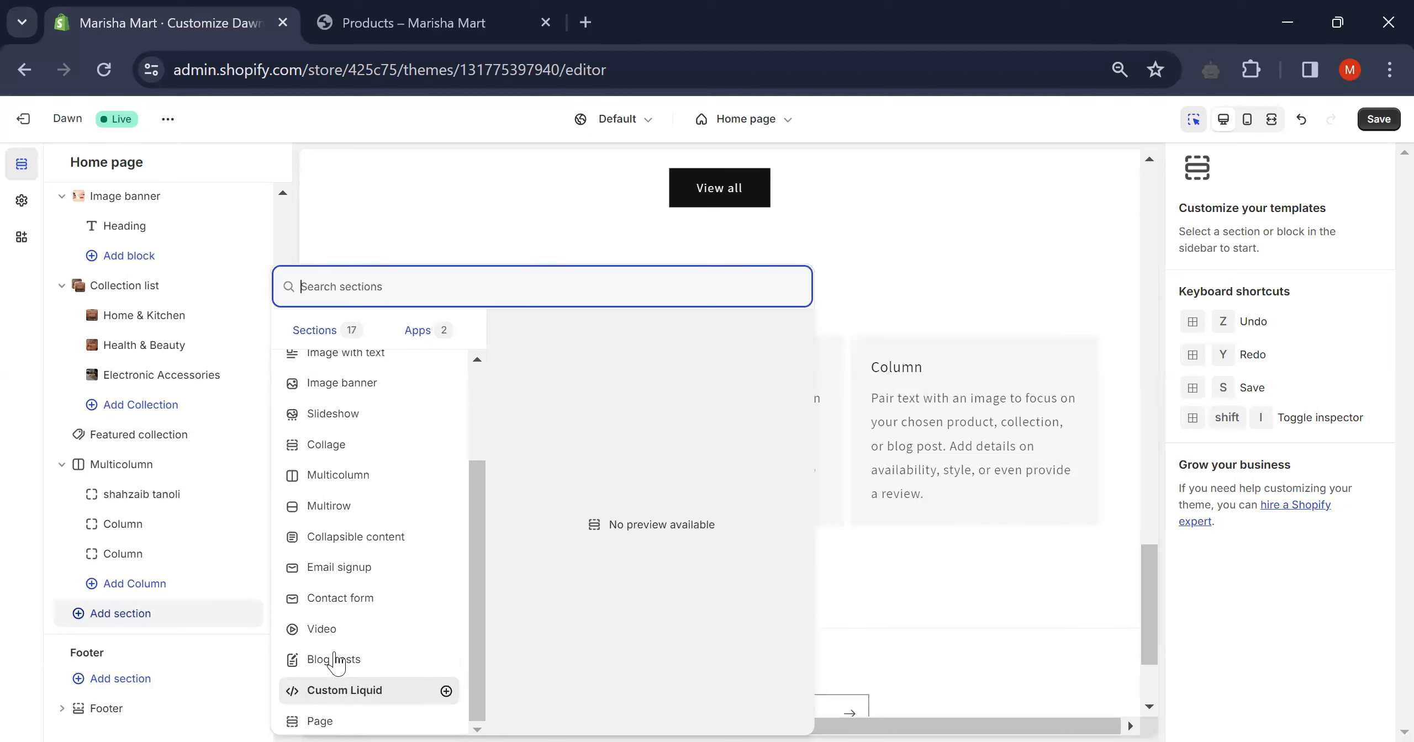
{"action": "key", "text": "Up"}
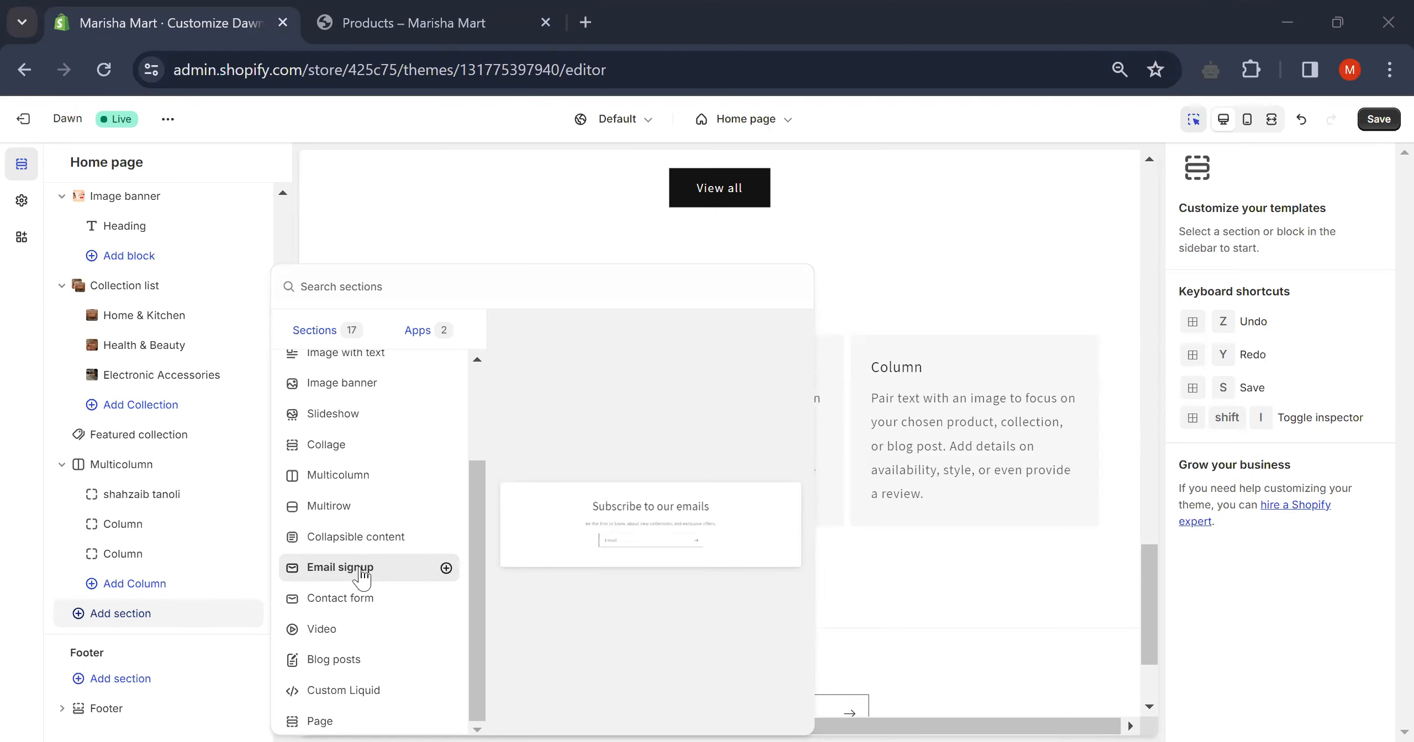
{"action": "left_click", "coordinate": [577, 575]}
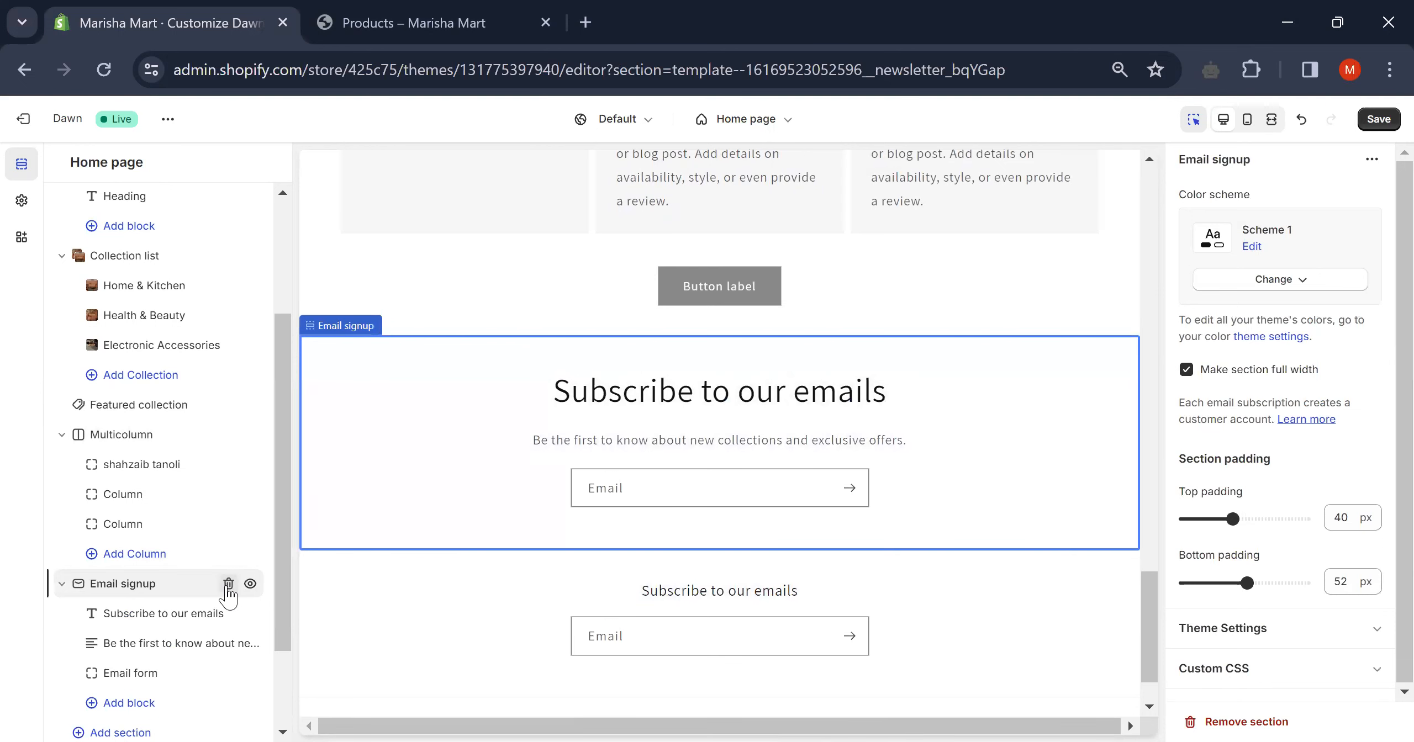
{"action": "left_click", "coordinate": [229, 585]}
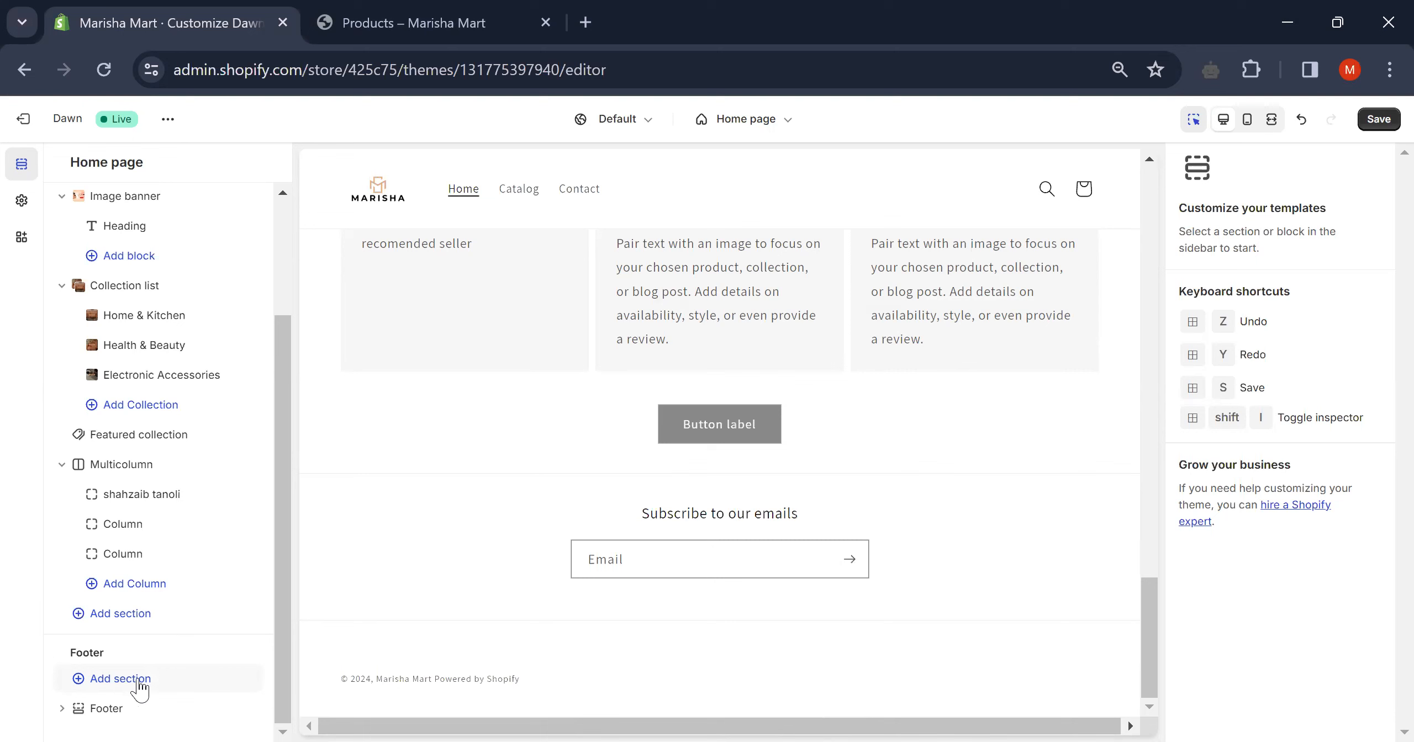
- Add a Quick links menu block to the Footer section and review its heading settings
{"action": "left_click", "coordinate": [108, 710]}
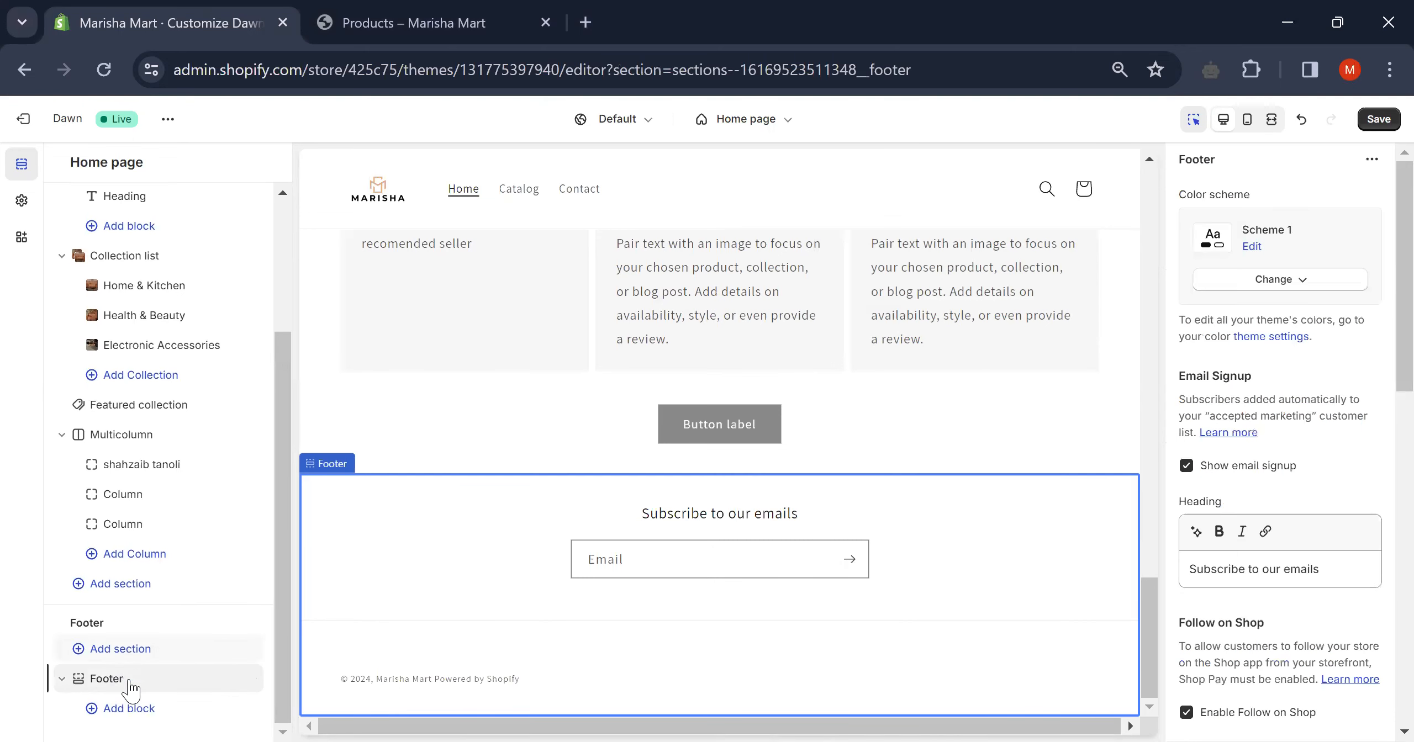
{"action": "left_click", "coordinate": [141, 712]}
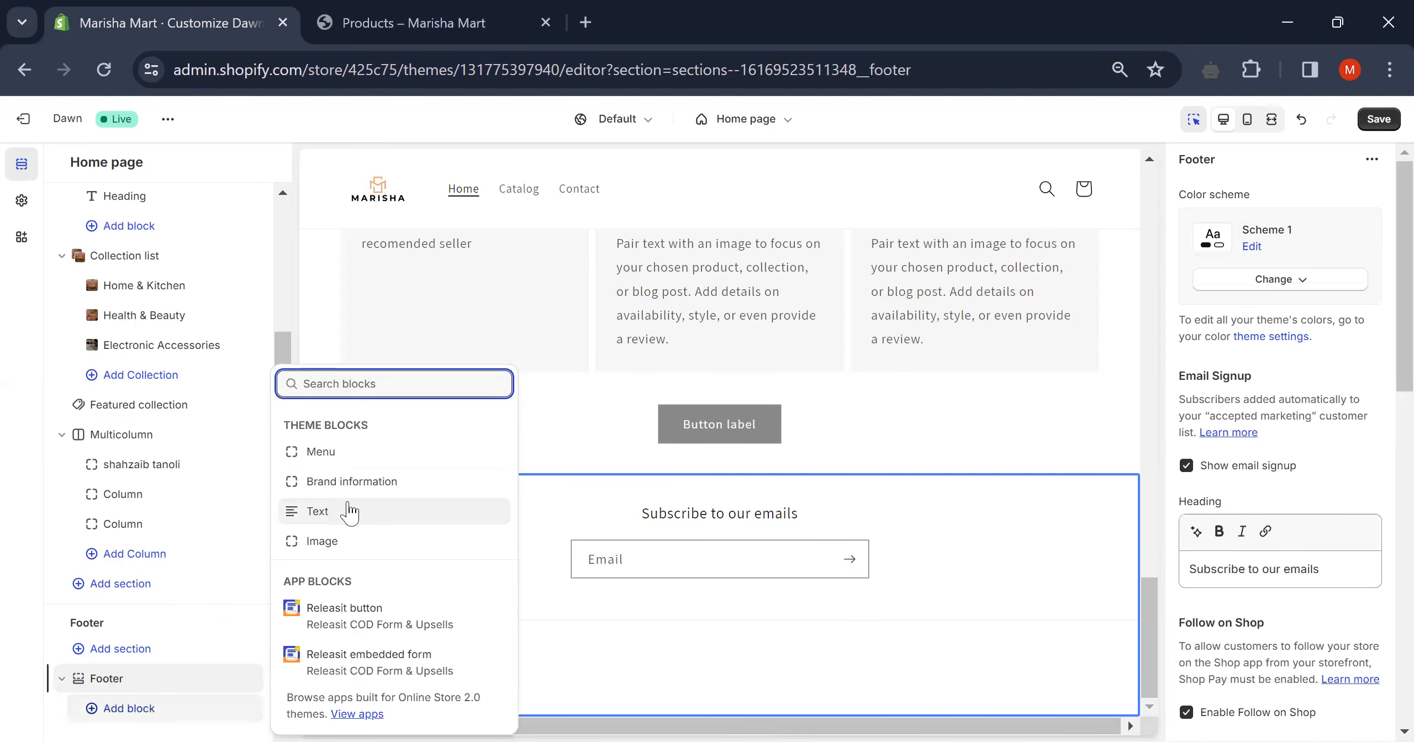
{"action": "left_click", "coordinate": [367, 456]}
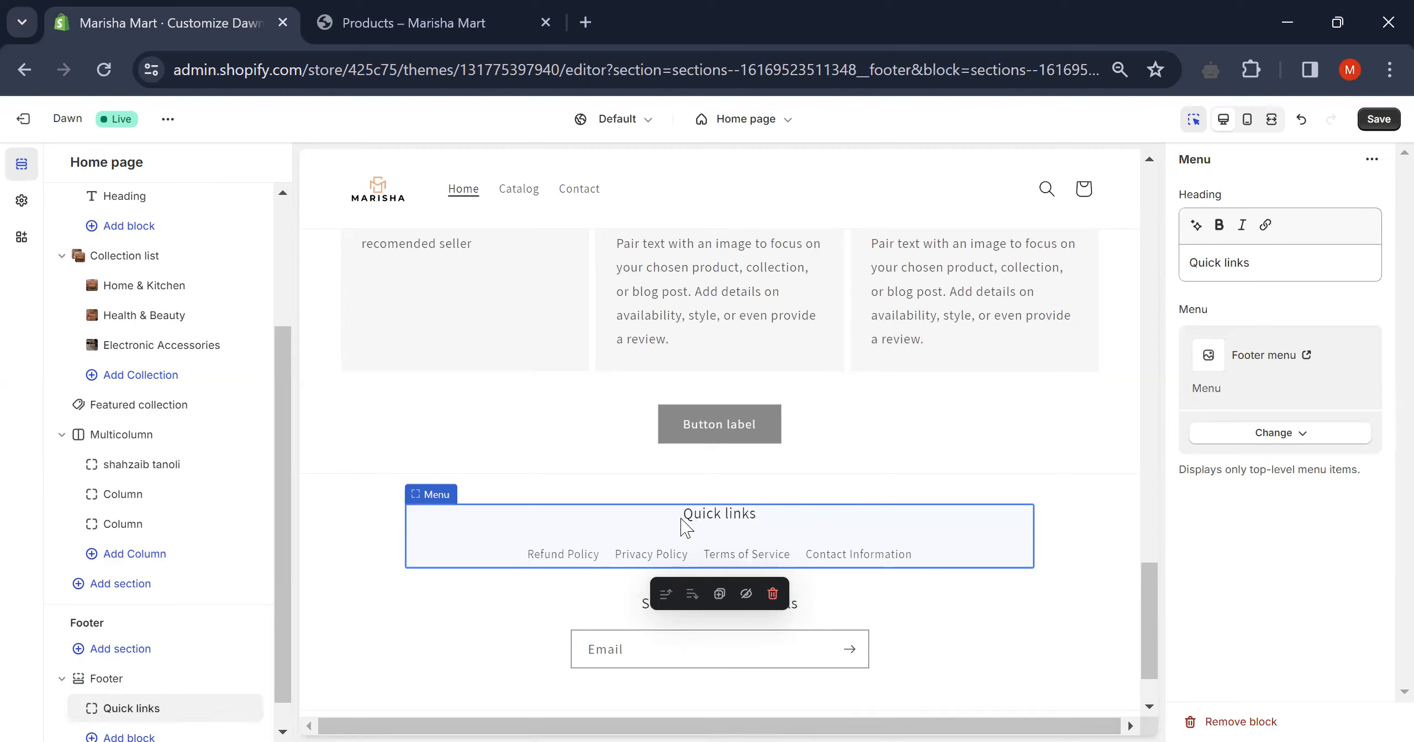
{"action": "left_click", "coordinate": [1257, 267]}
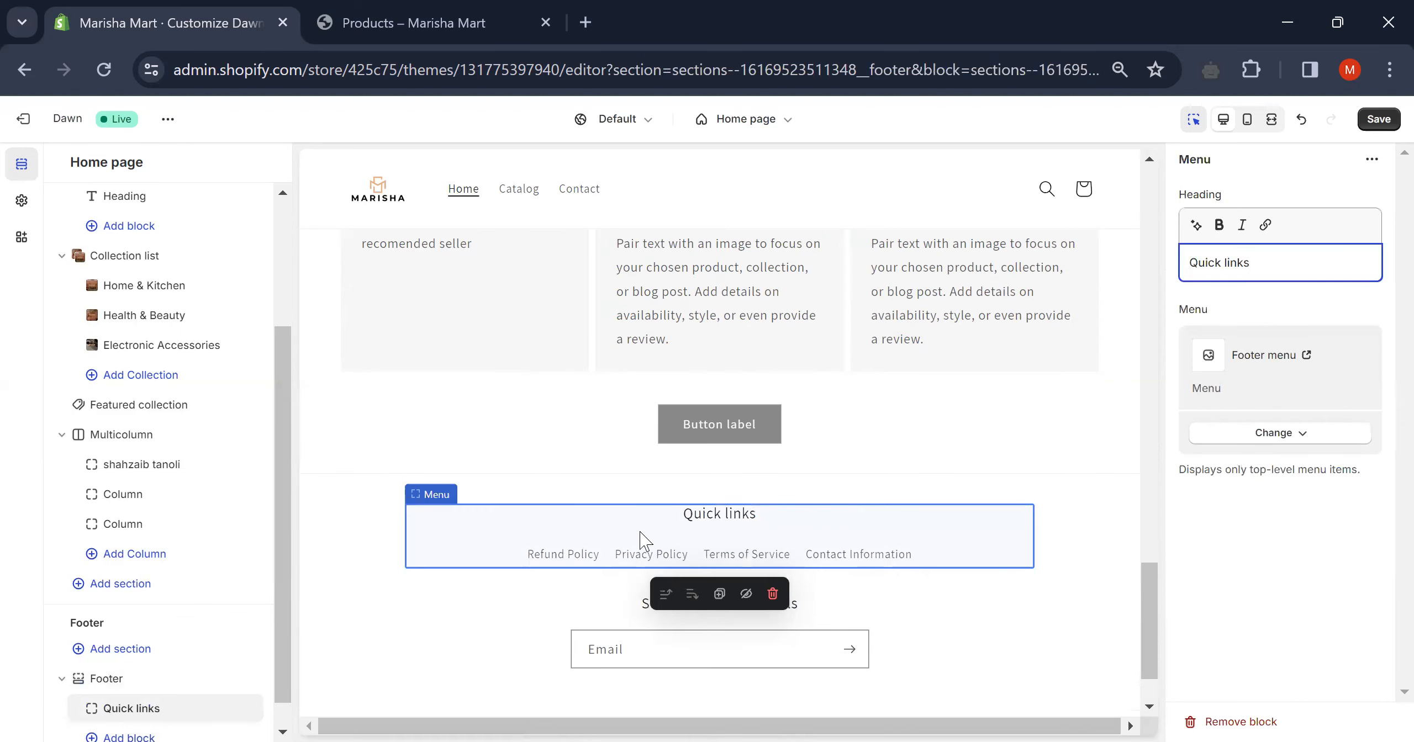
{"action": "left_click", "coordinate": [105, 710]}
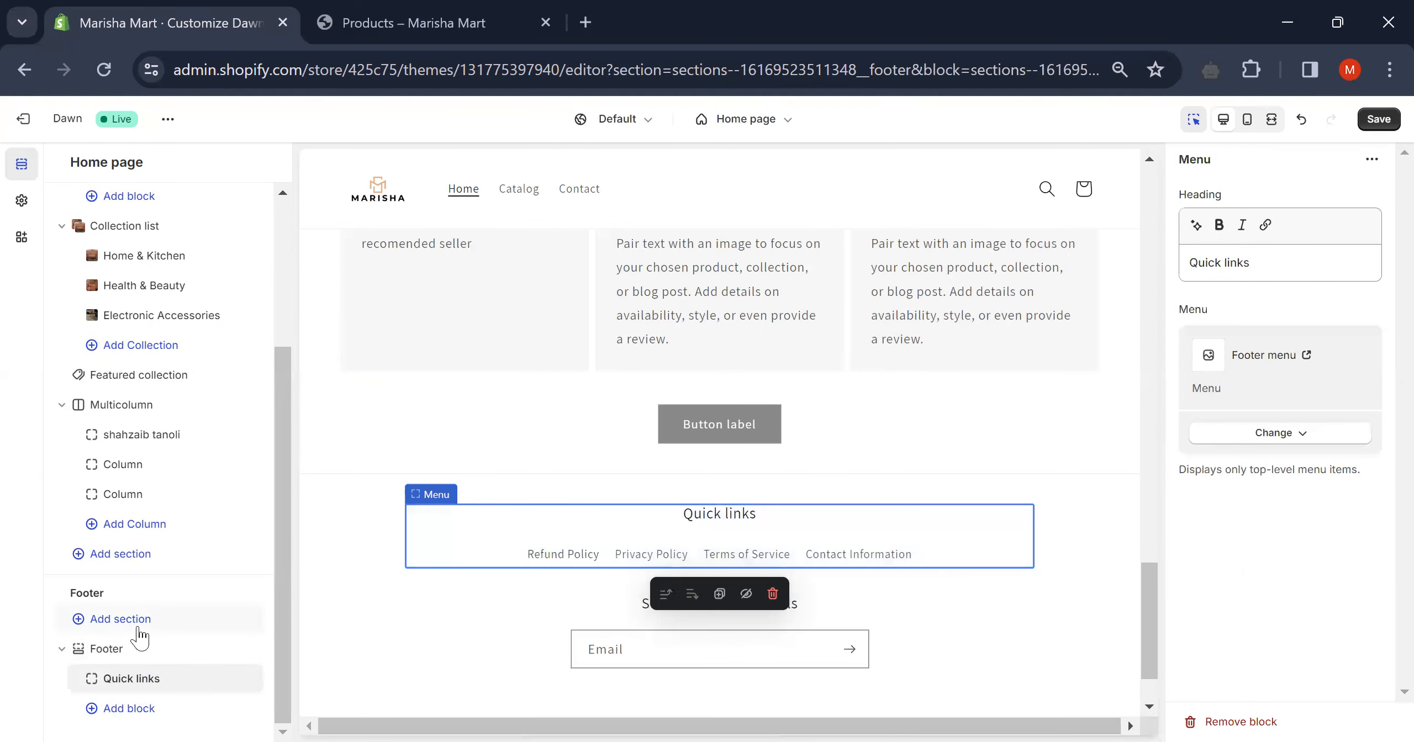
{"action": "scroll", "coordinate": [685, 549], "scroll_direction": "down", "scroll_amount": 2}
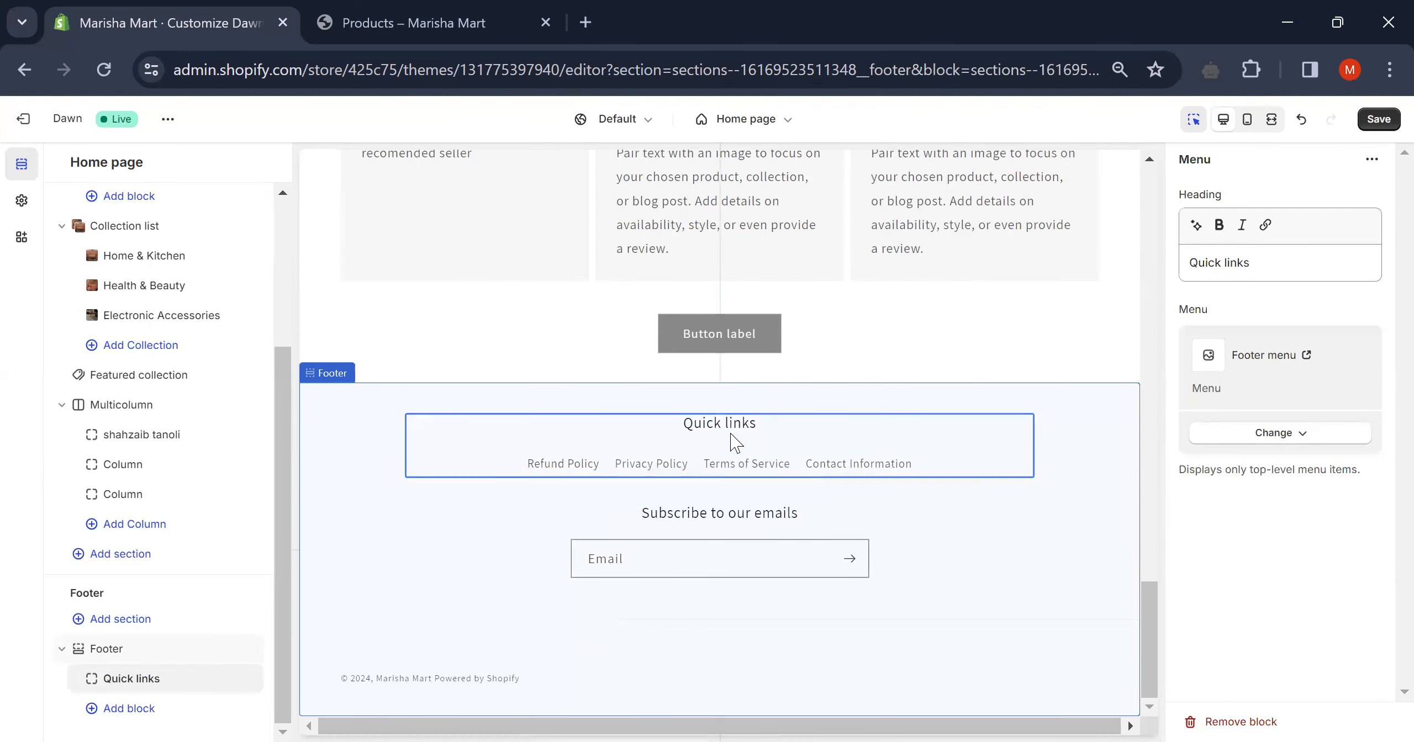
{"action": "left_click", "coordinate": [663, 554]}
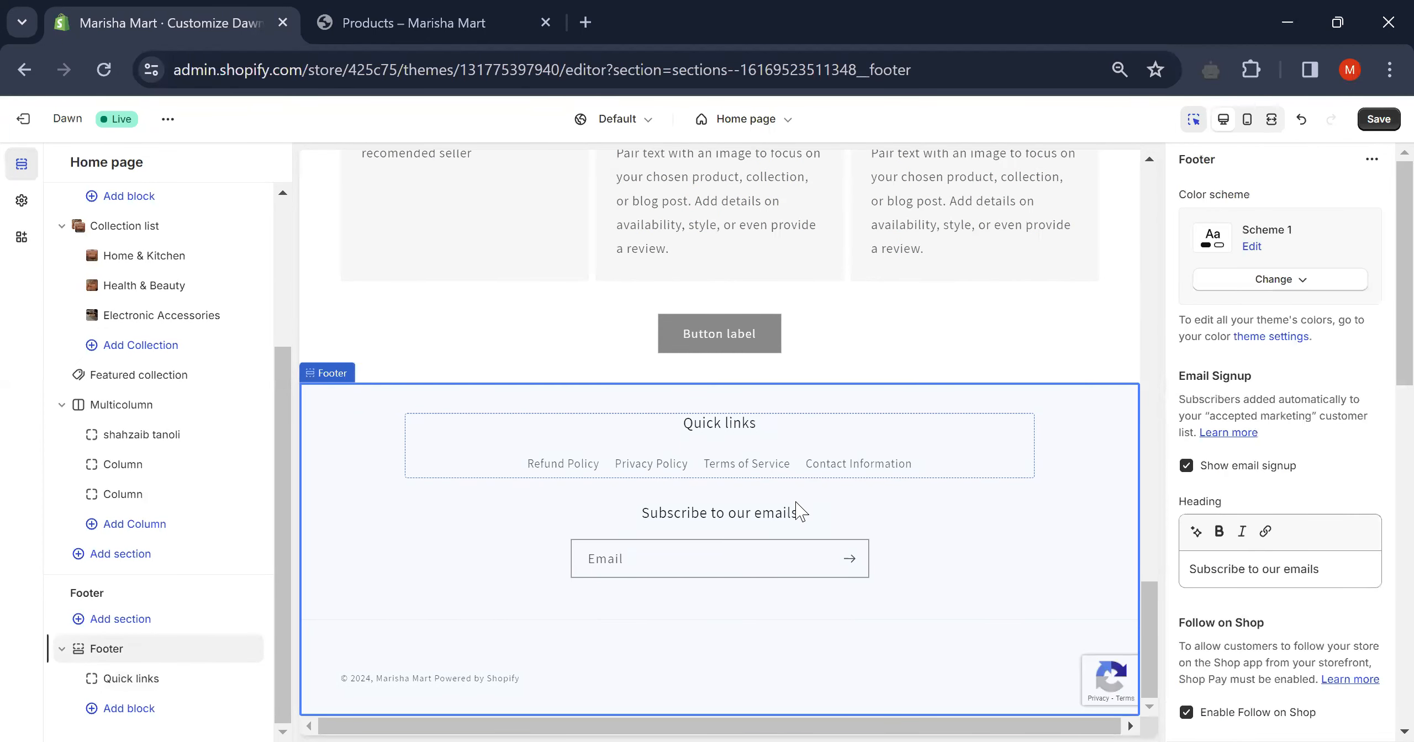
{"action": "left_click", "coordinate": [126, 709]}
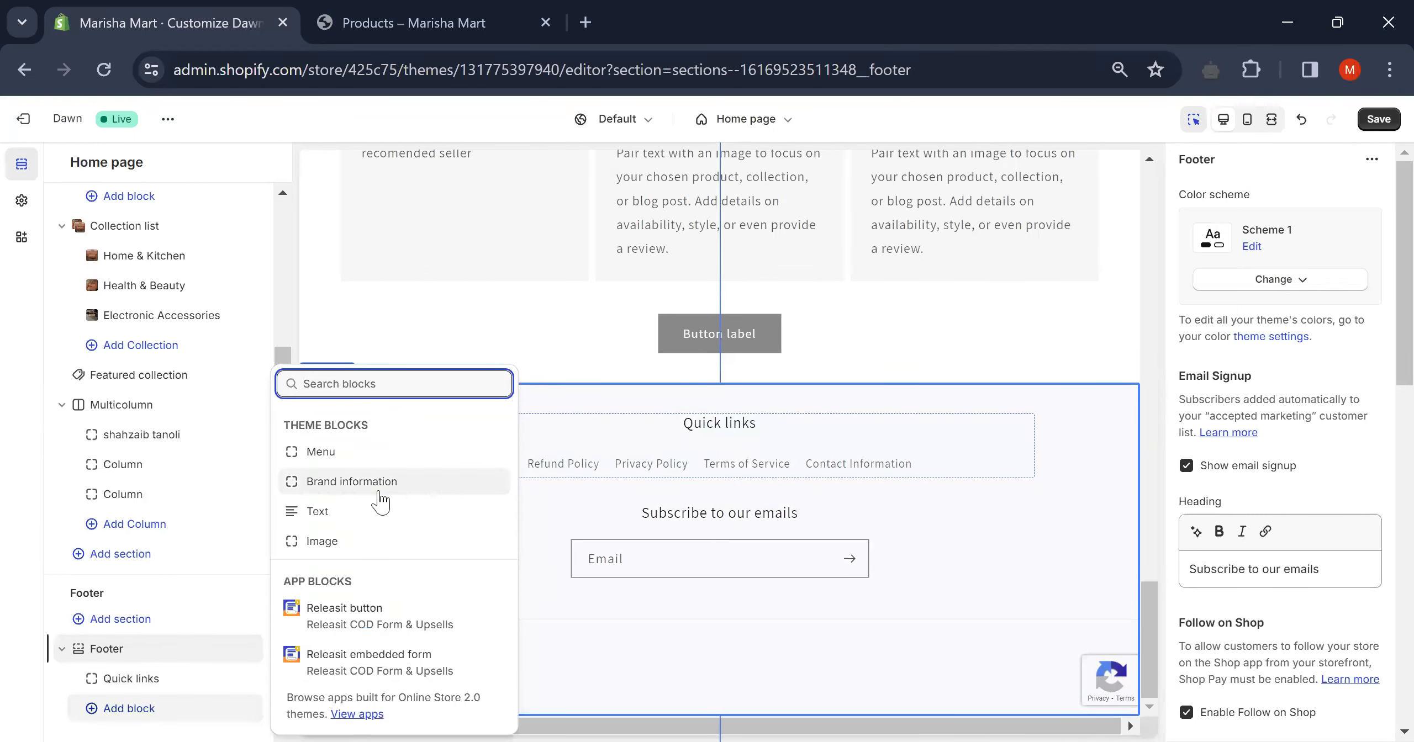
{"action": "left_click", "coordinate": [366, 459]}
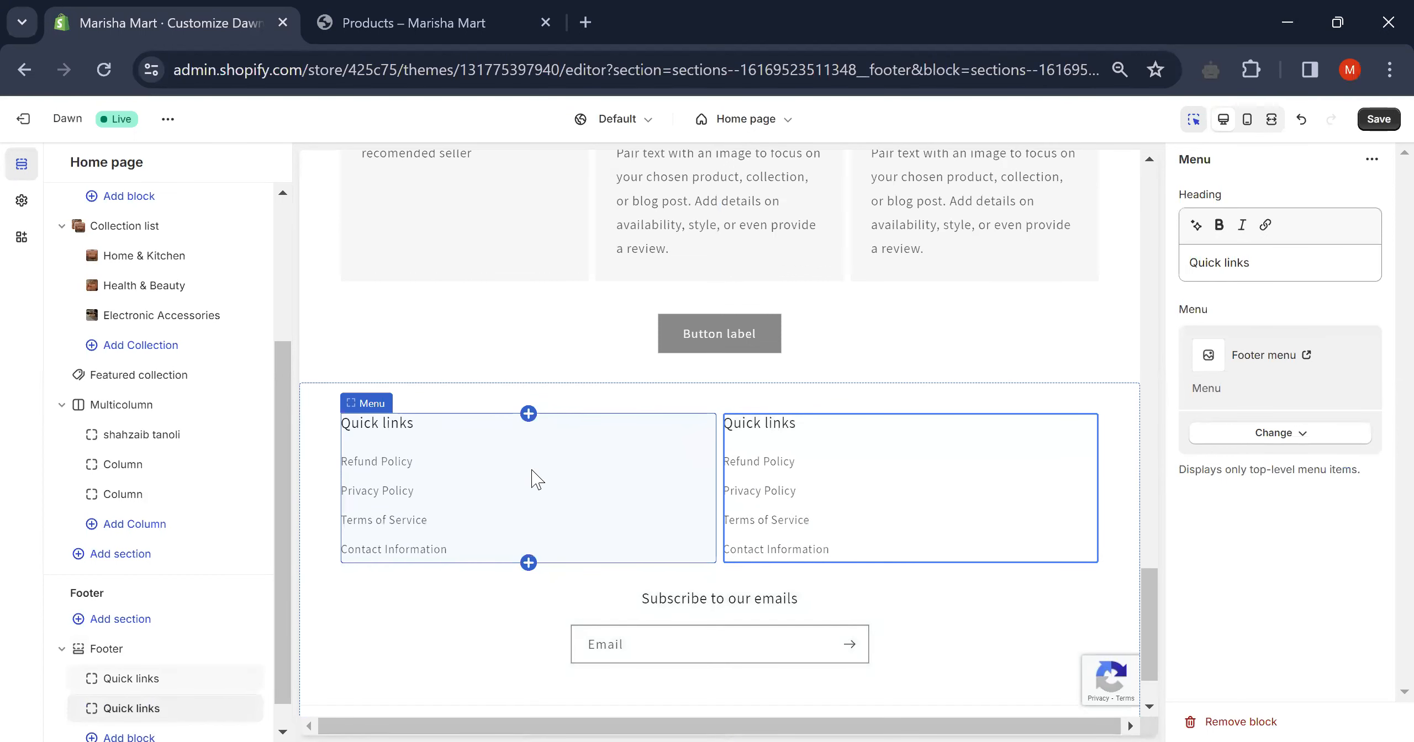
{"action": "scroll", "coordinate": [126, 690], "scroll_direction": "down", "scroll_amount": 2}
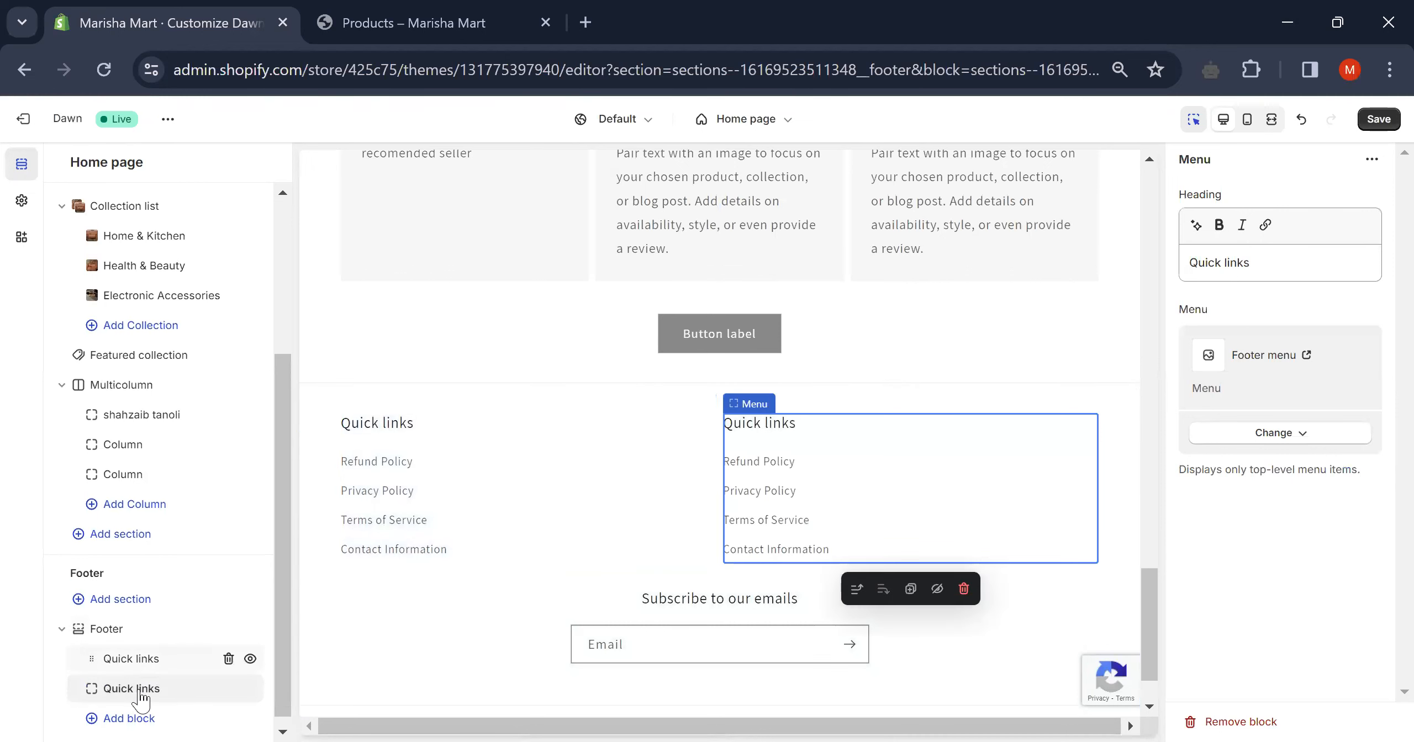
{"action": "left_click", "coordinate": [127, 711]}
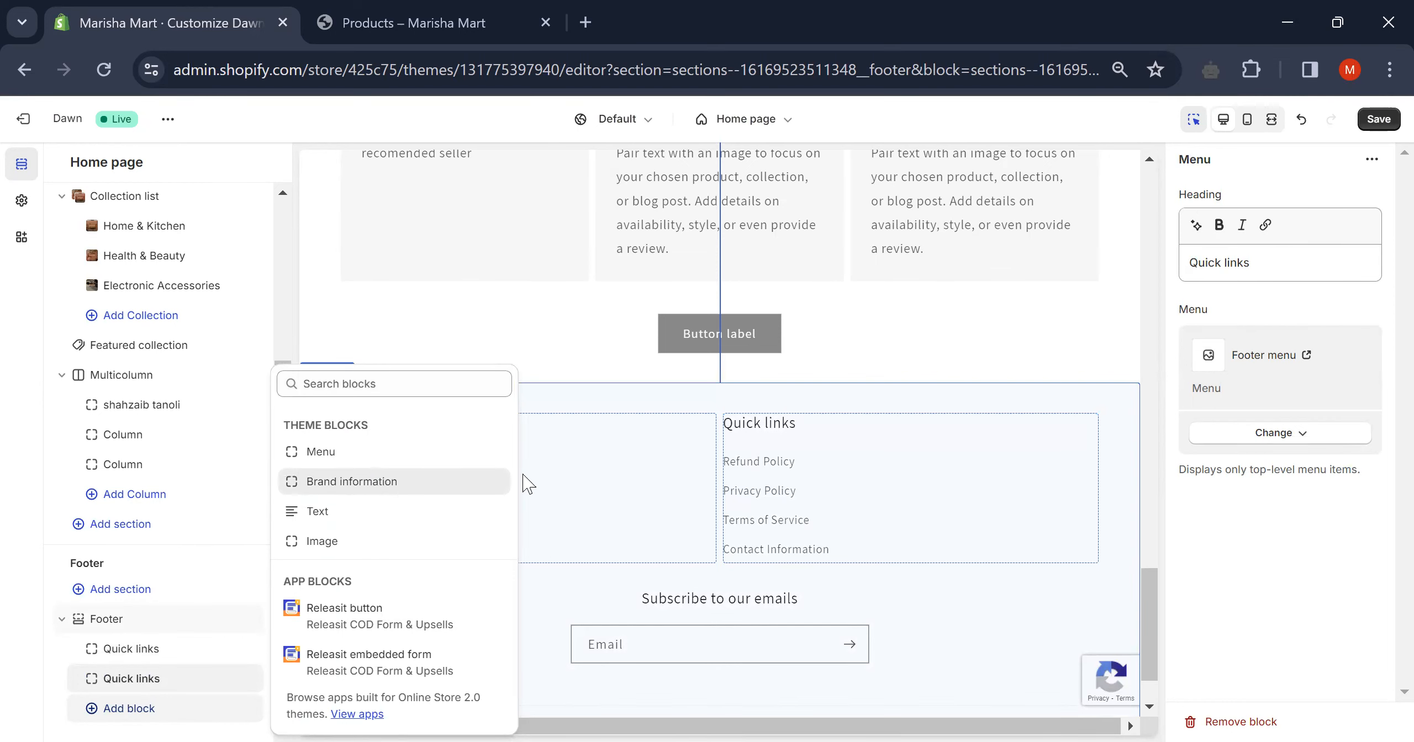
{"action": "left_click", "coordinate": [374, 480]}
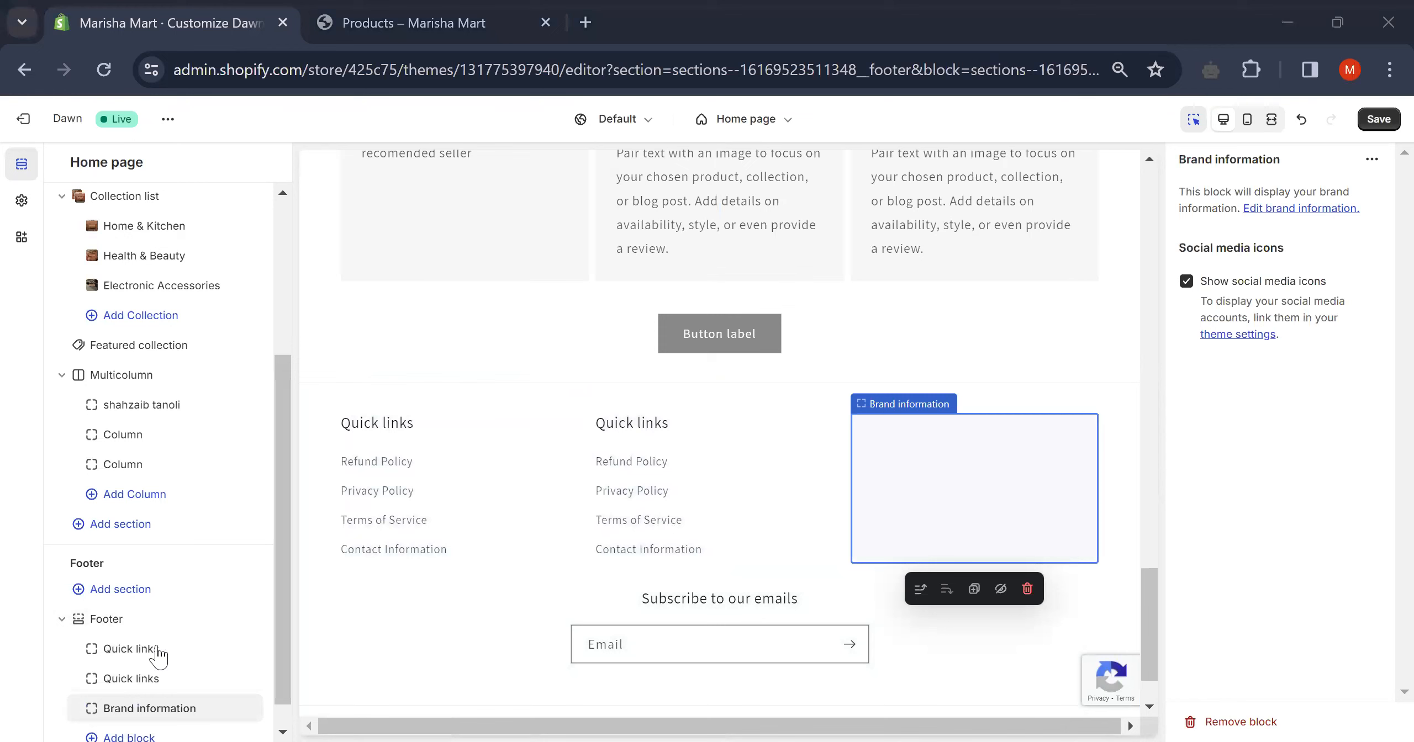
{"action": "scroll", "coordinate": [160, 655], "scroll_direction": "down", "scroll_amount": 1}
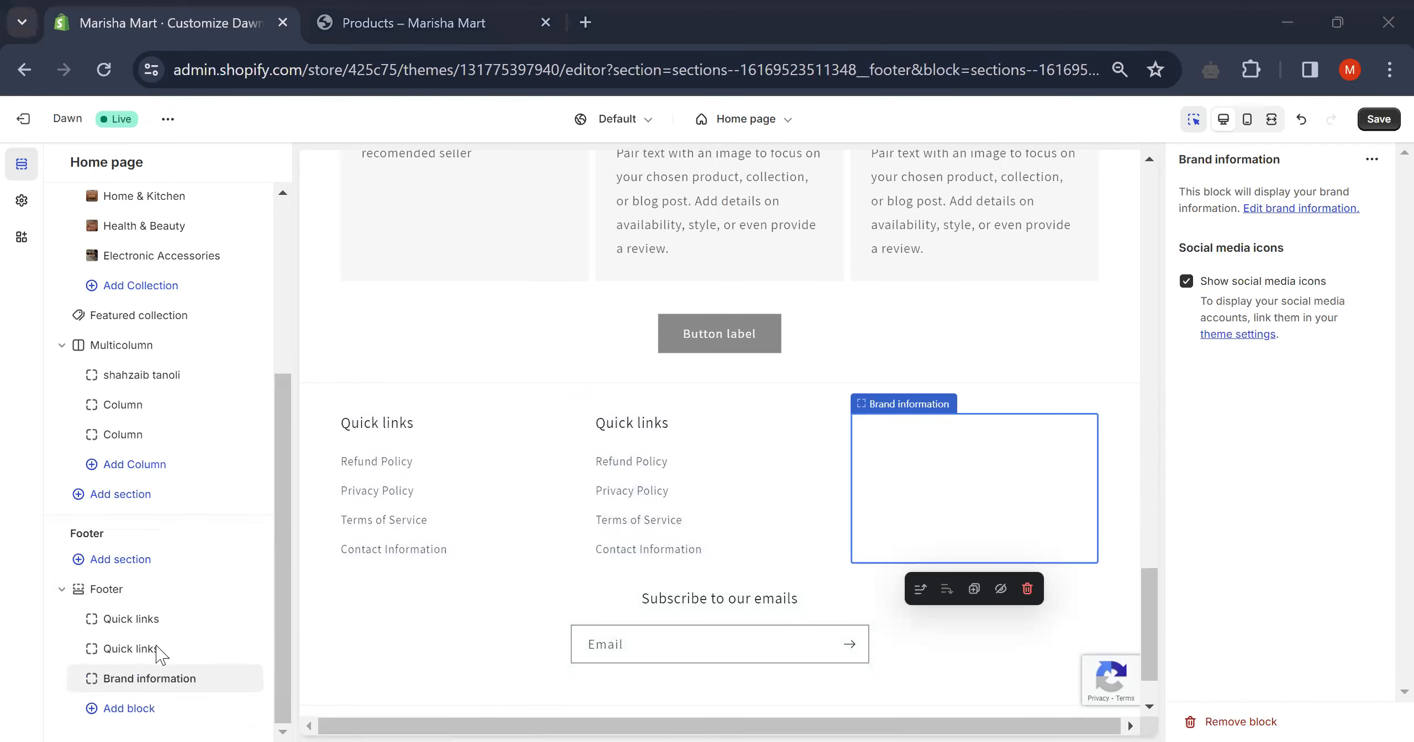
{"action": "left_click", "coordinate": [229, 678]}
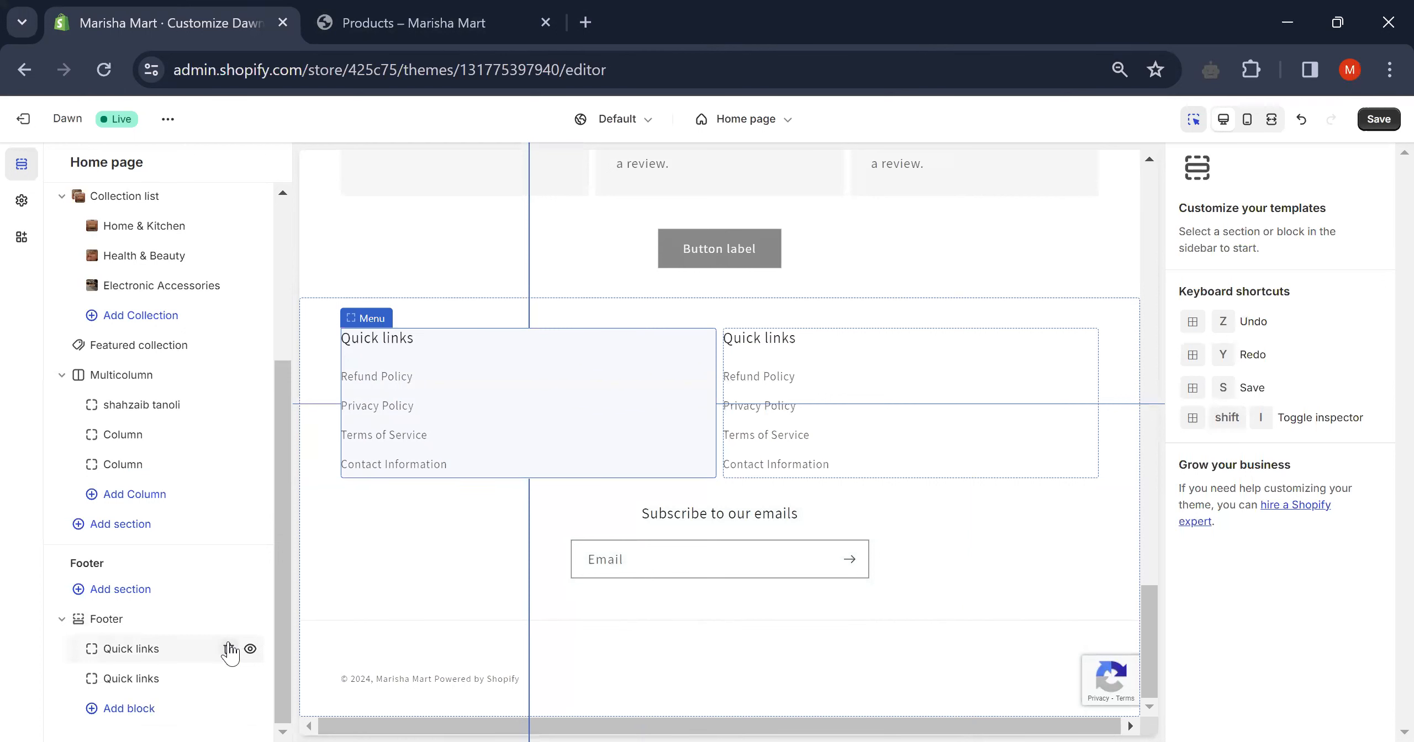
{"action": "left_click", "coordinate": [228, 650]}
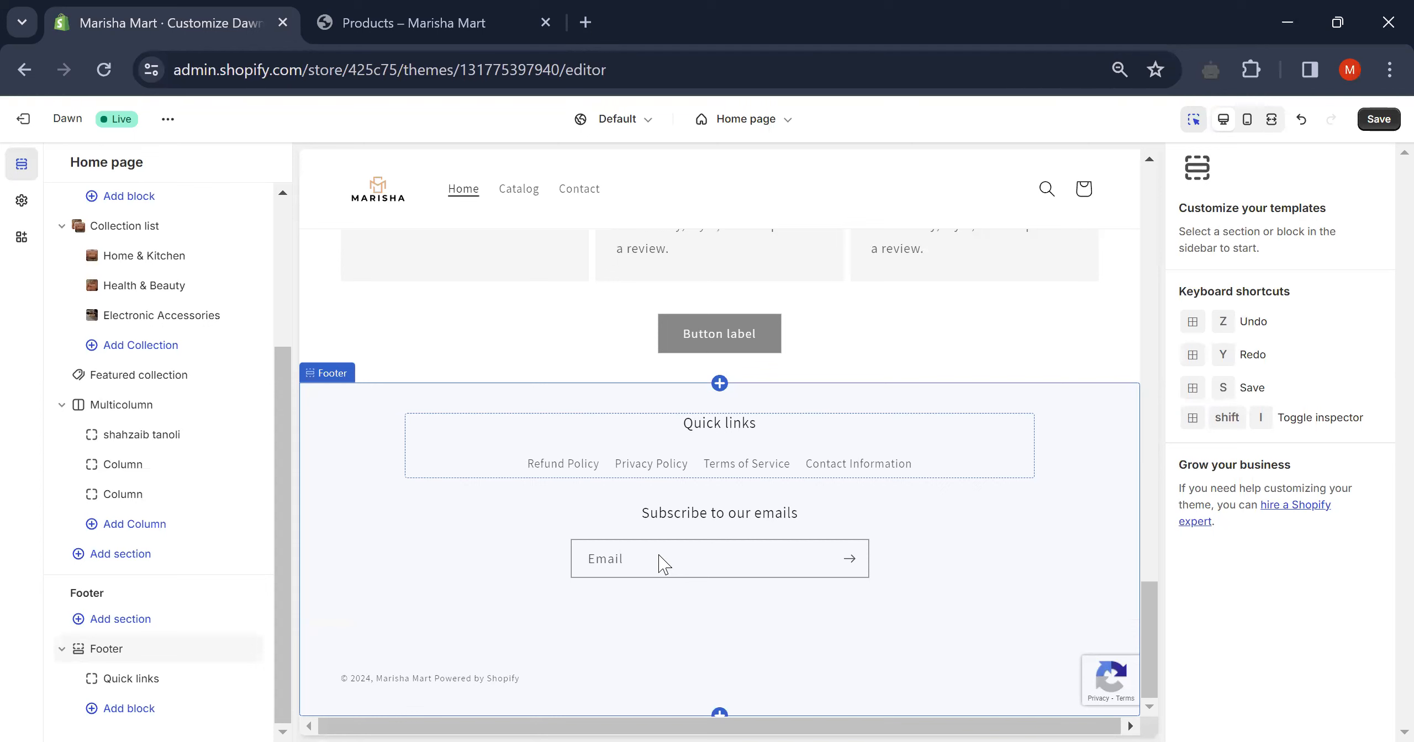
{"action": "left_click", "coordinate": [458, 687]}
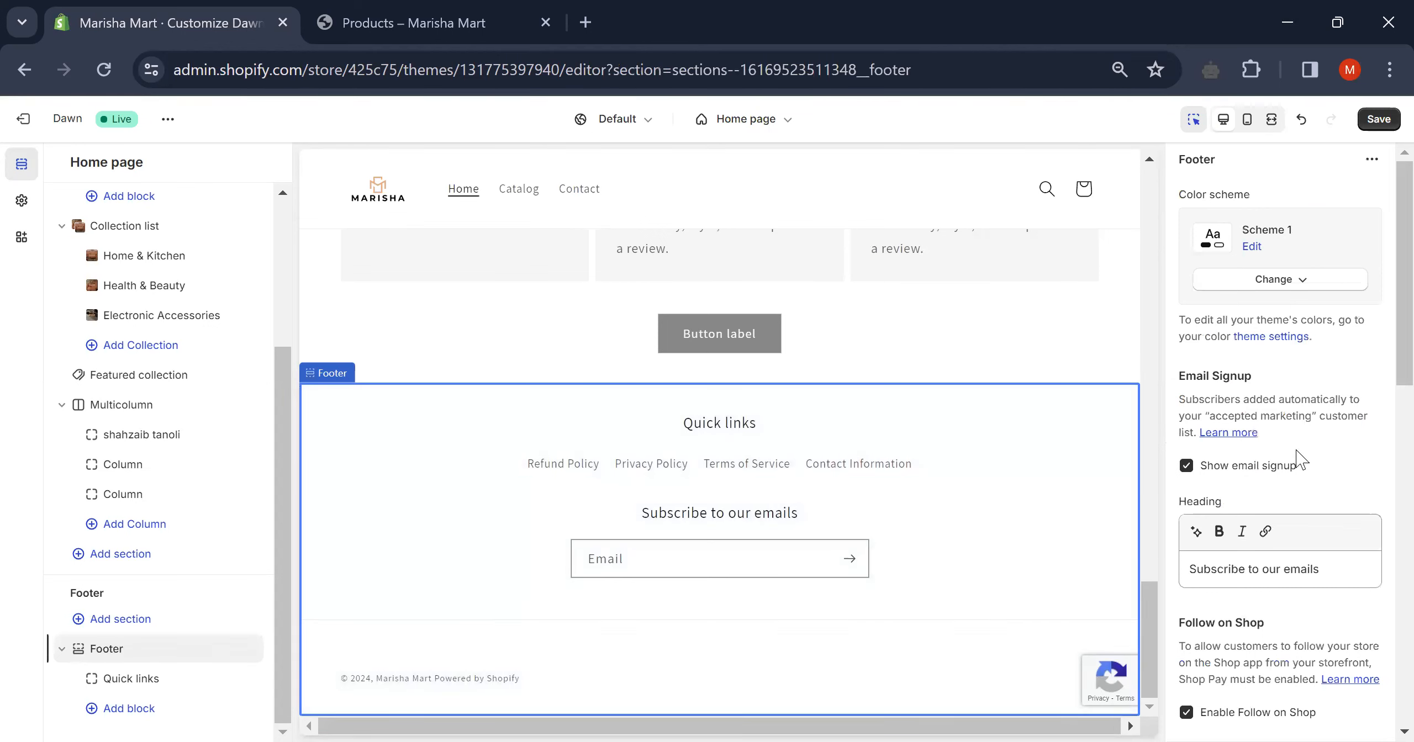
{"action": "scroll", "coordinate": [1297, 459], "scroll_direction": "down", "scroll_amount": 4}
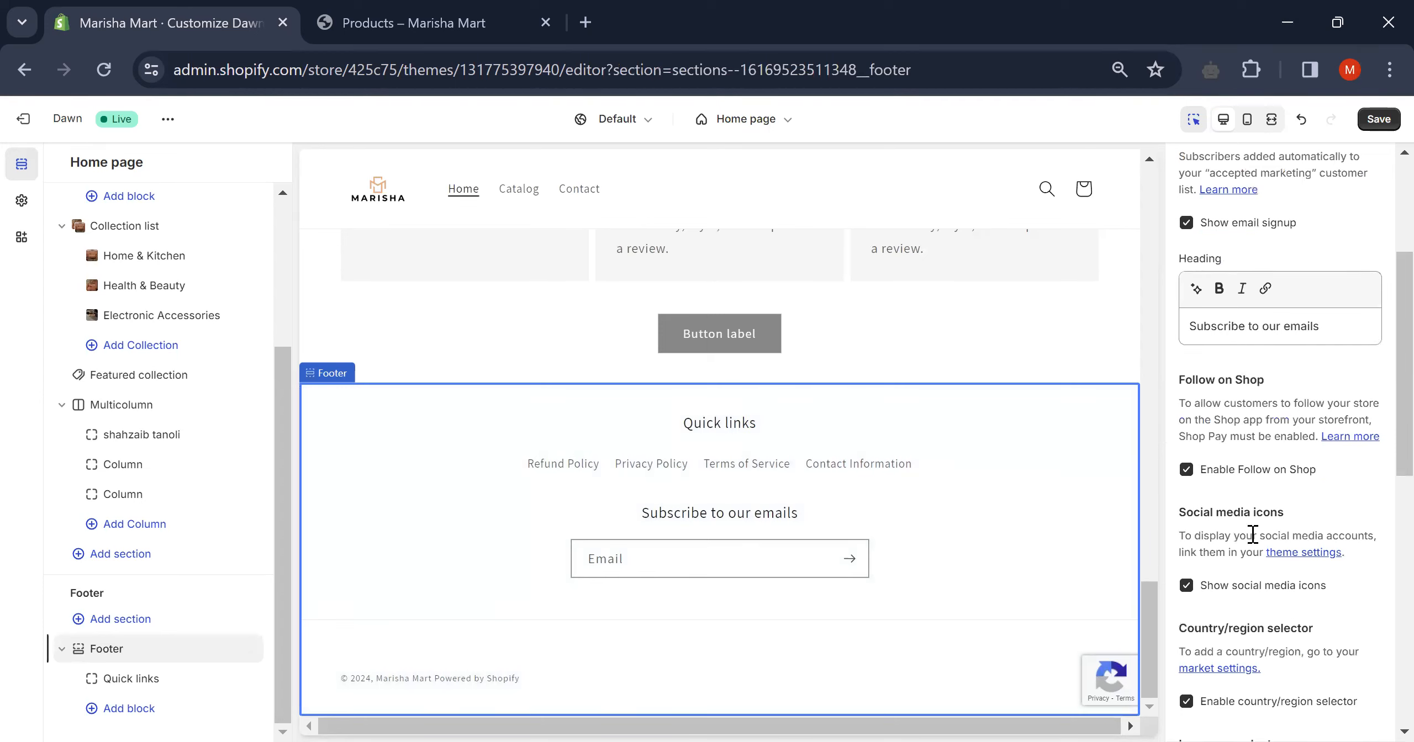
{"action": "scroll", "coordinate": [1254, 534], "scroll_direction": "down", "scroll_amount": 8}
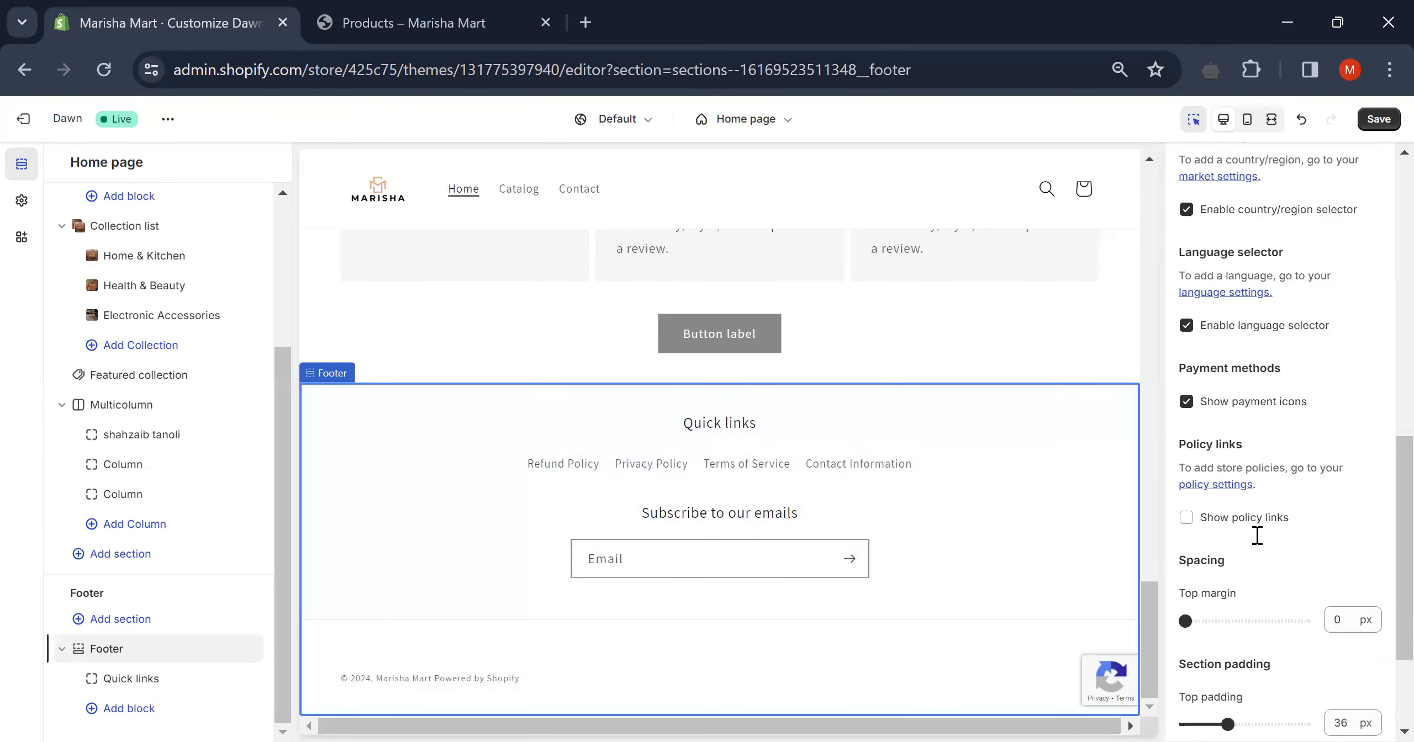
{"action": "scroll", "coordinate": [1257, 535], "scroll_direction": "down", "scroll_amount": 3}
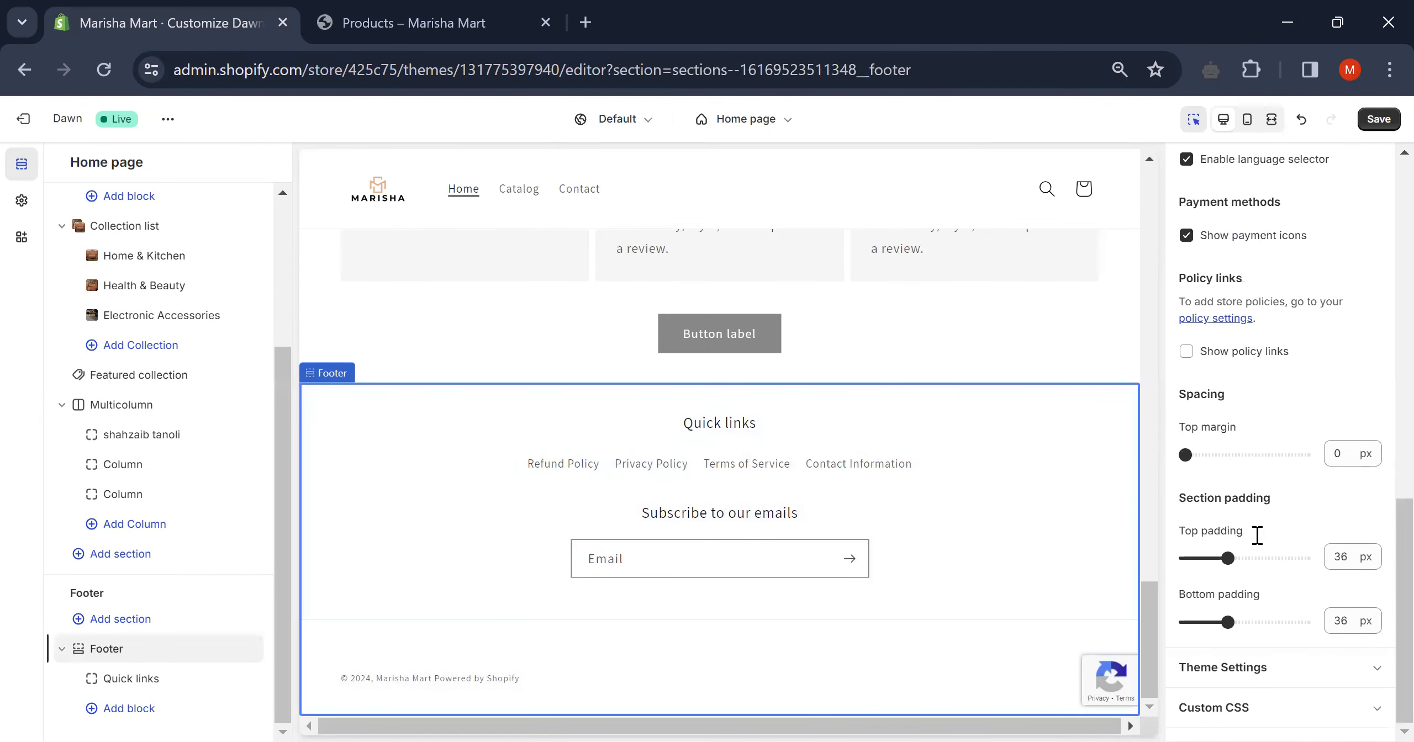
{"action": "left_click", "coordinate": [1306, 666]}
{"action": "scroll", "coordinate": [1293, 626], "scroll_direction": "down", "scroll_amount": 15}
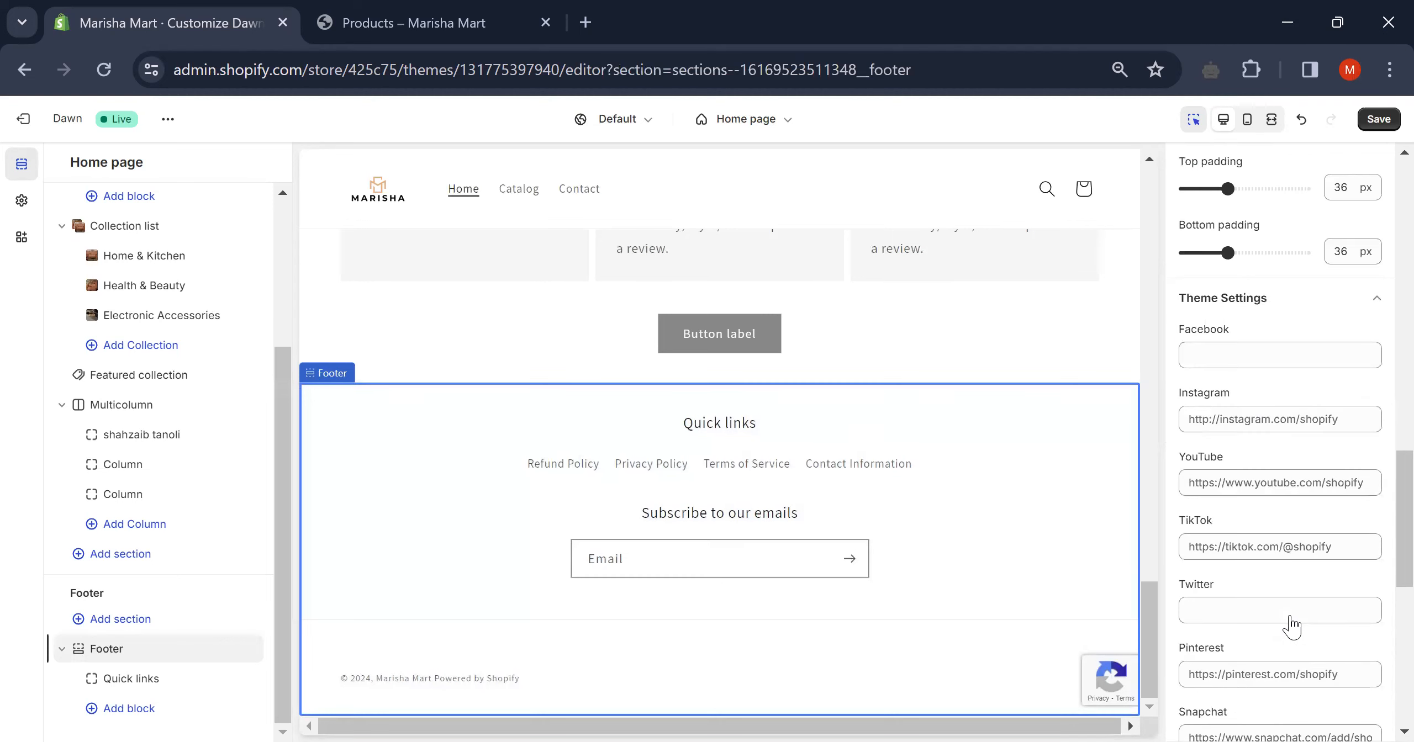
{"action": "scroll", "coordinate": [1293, 626], "scroll_direction": "down", "scroll_amount": 1}
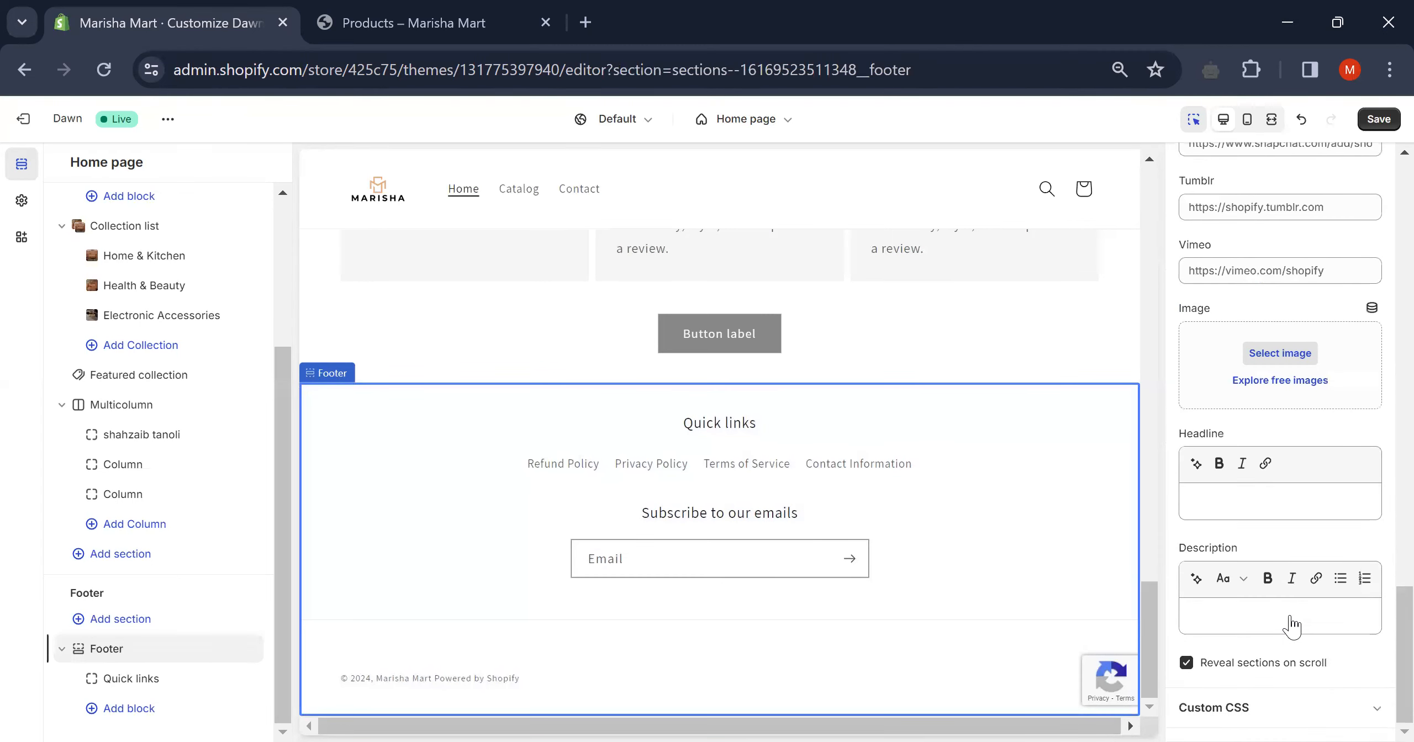
{"action": "scroll", "coordinate": [1292, 626], "scroll_direction": "up", "scroll_amount": 3}
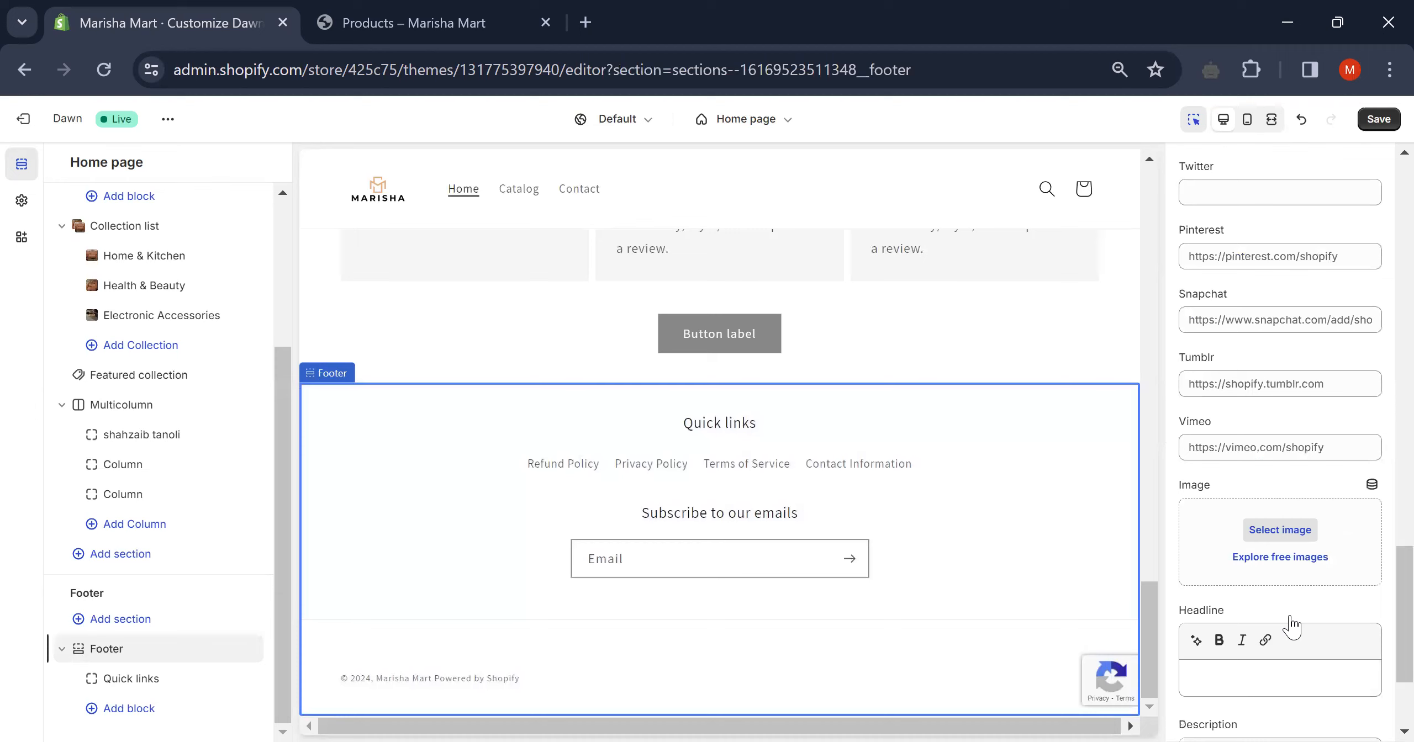
{"action": "scroll", "coordinate": [1292, 626], "scroll_direction": "up", "scroll_amount": 4}
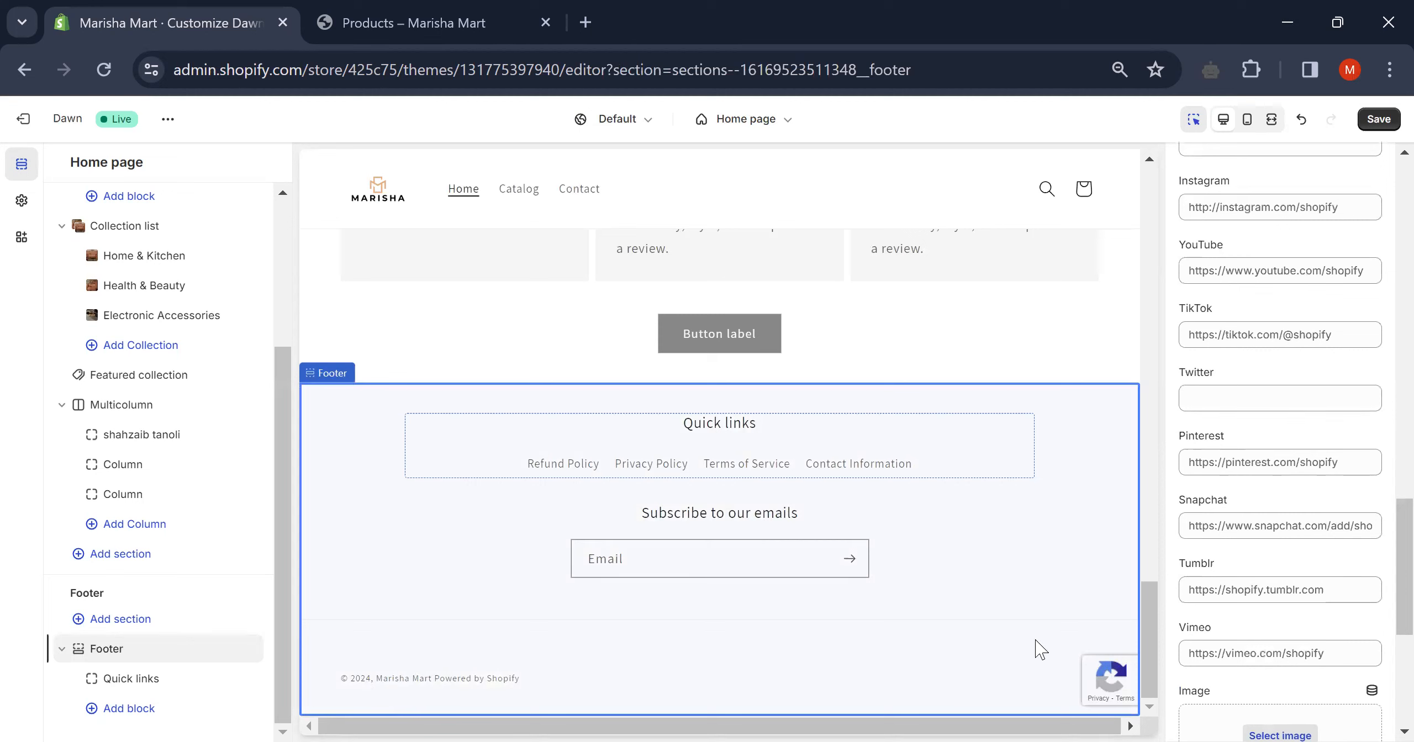
{"action": "scroll", "coordinate": [1237, 505], "scroll_direction": "up", "scroll_amount": 10}
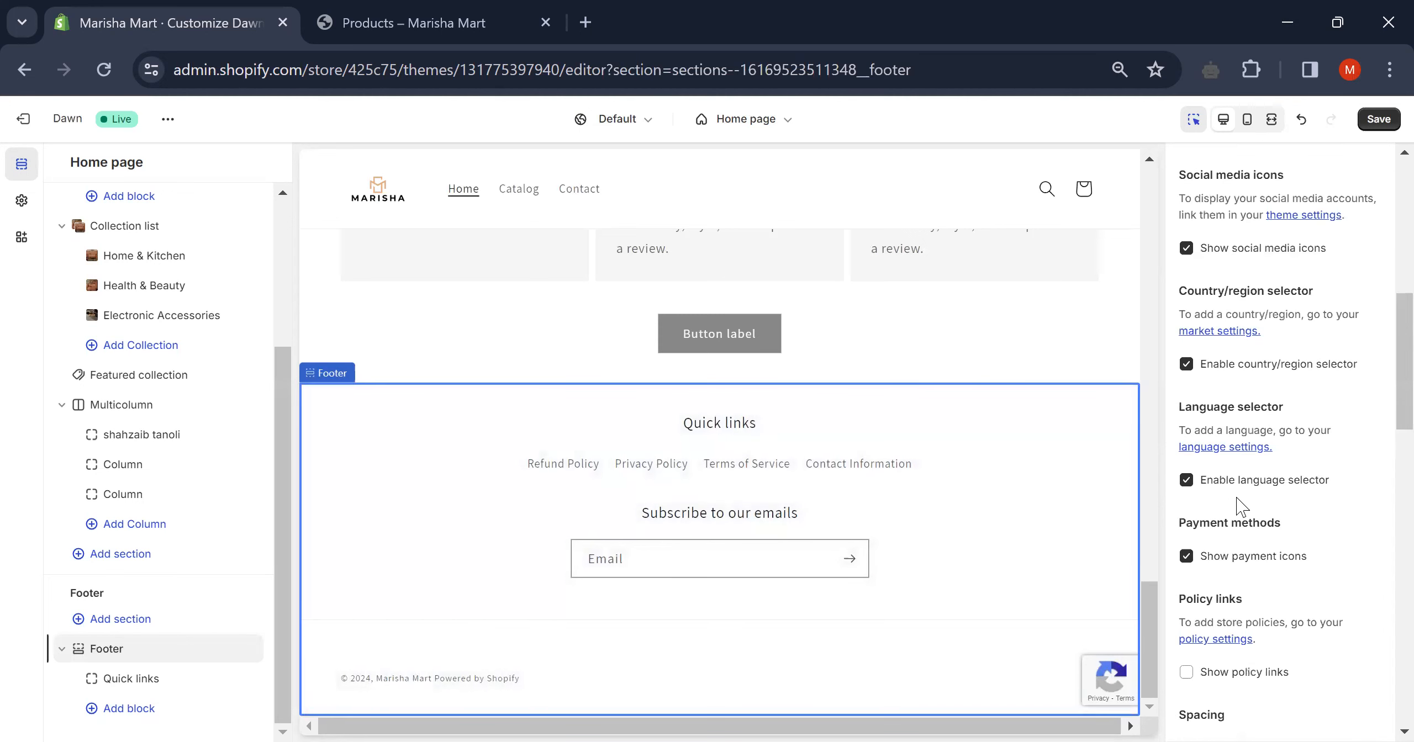
{"action": "scroll", "coordinate": [1237, 505], "scroll_direction": "up", "scroll_amount": 5}
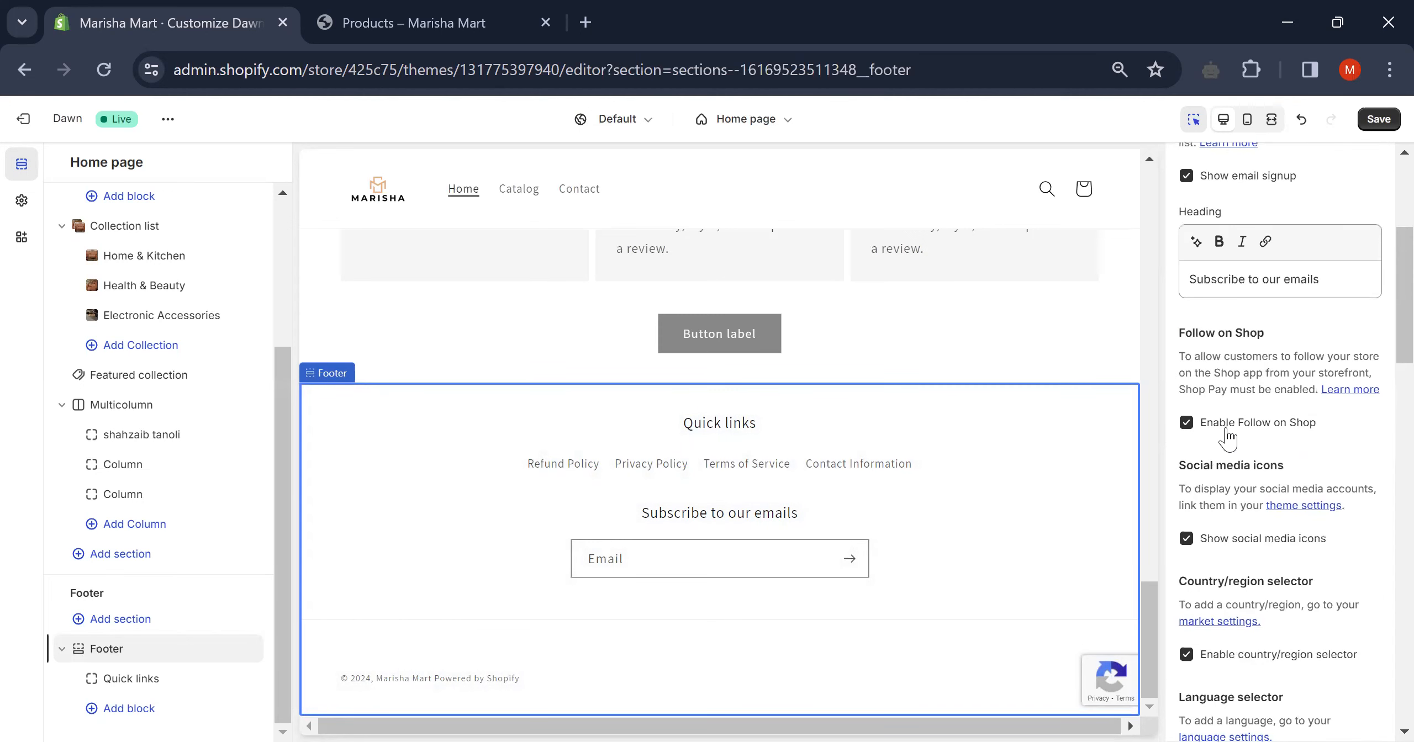
{"action": "scroll", "coordinate": [1194, 555], "scroll_direction": "down", "scroll_amount": 3}
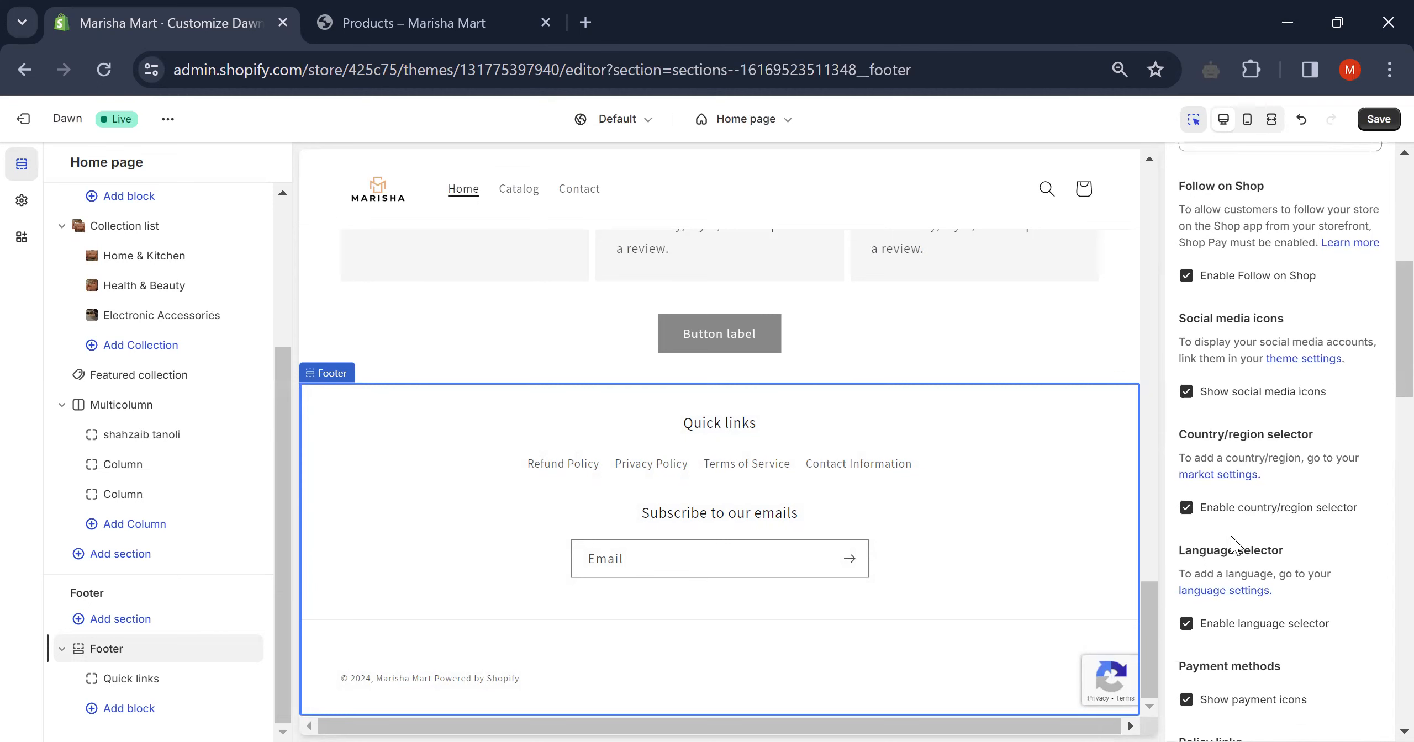
{"action": "scroll", "coordinate": [1221, 607], "scroll_direction": "down", "scroll_amount": 4}
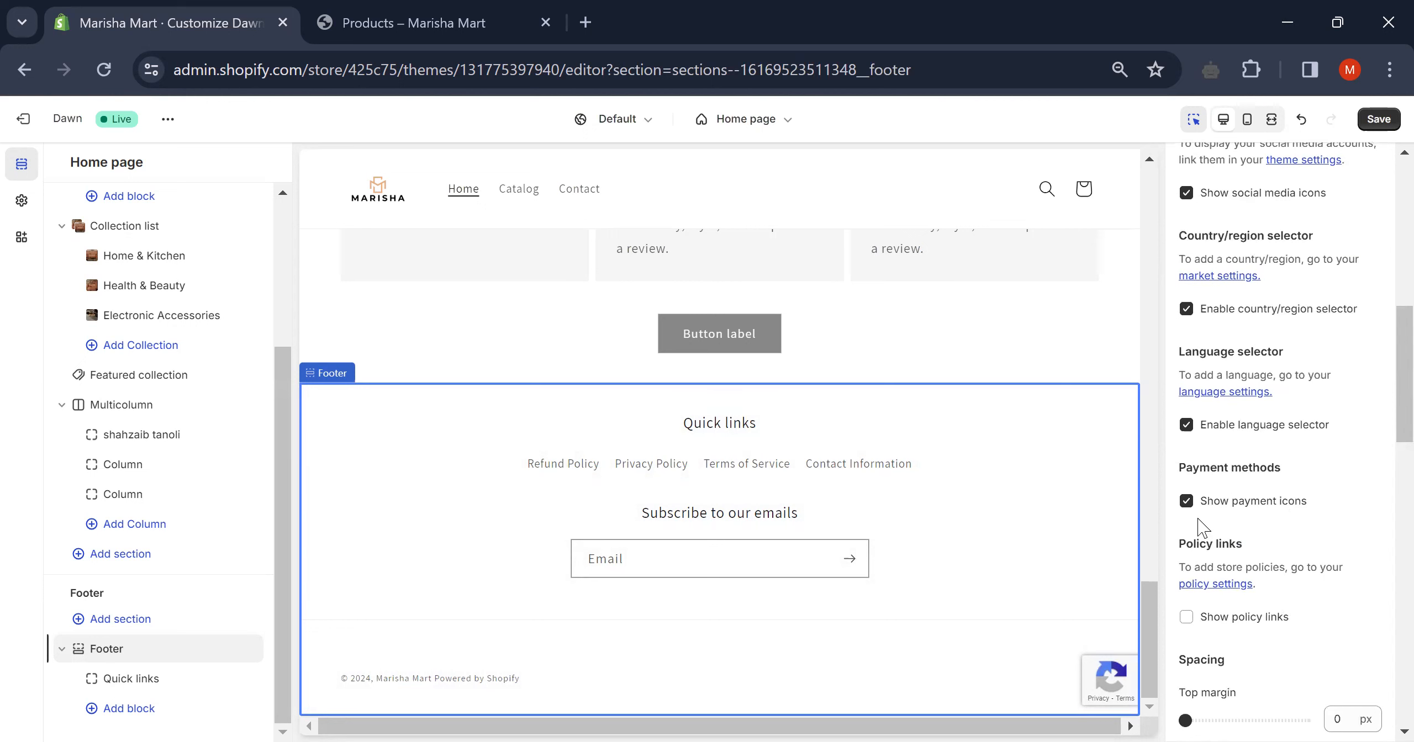
{"action": "scroll", "coordinate": [1202, 527], "scroll_direction": "down", "scroll_amount": 6}
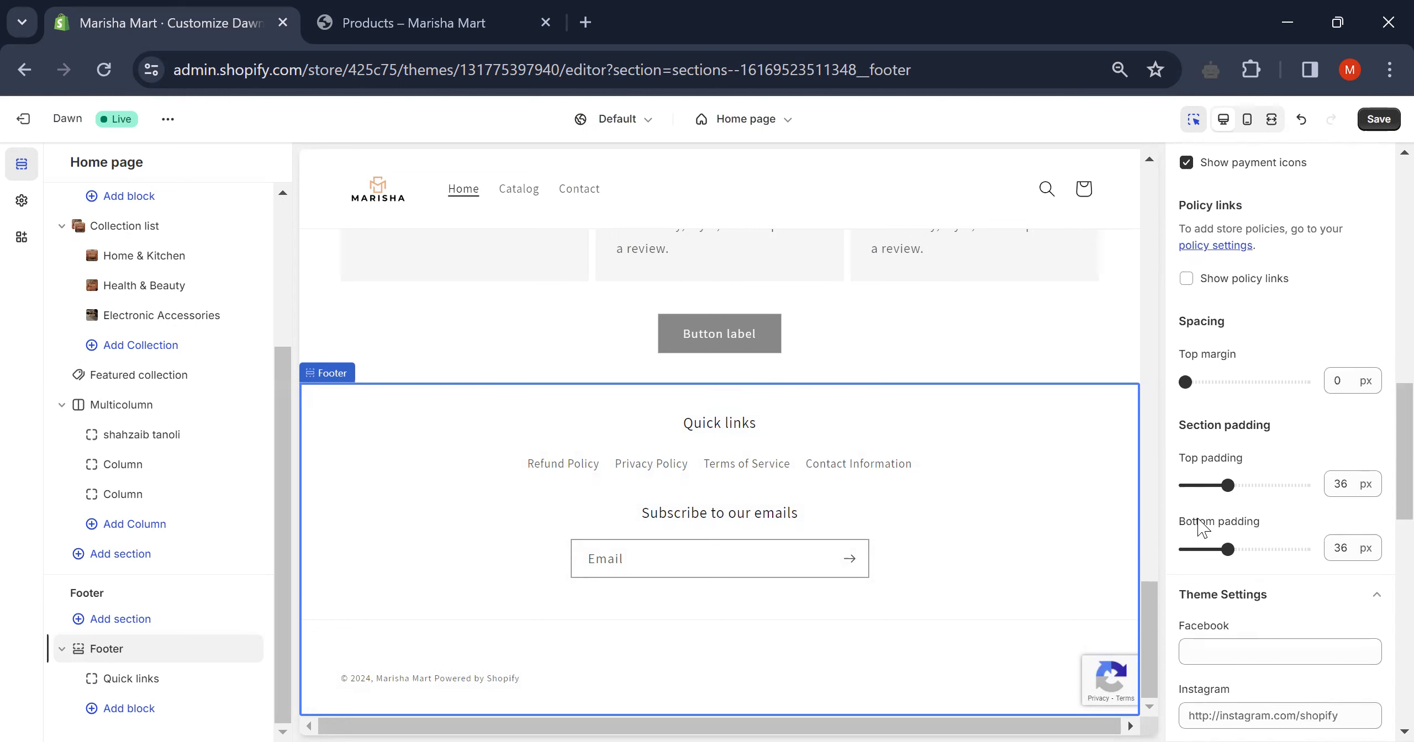
{"action": "scroll", "coordinate": [1231, 660], "scroll_direction": "down", "scroll_amount": 9}
{"action": "scroll", "coordinate": [1230, 659], "scroll_direction": "up", "scroll_amount": 15}
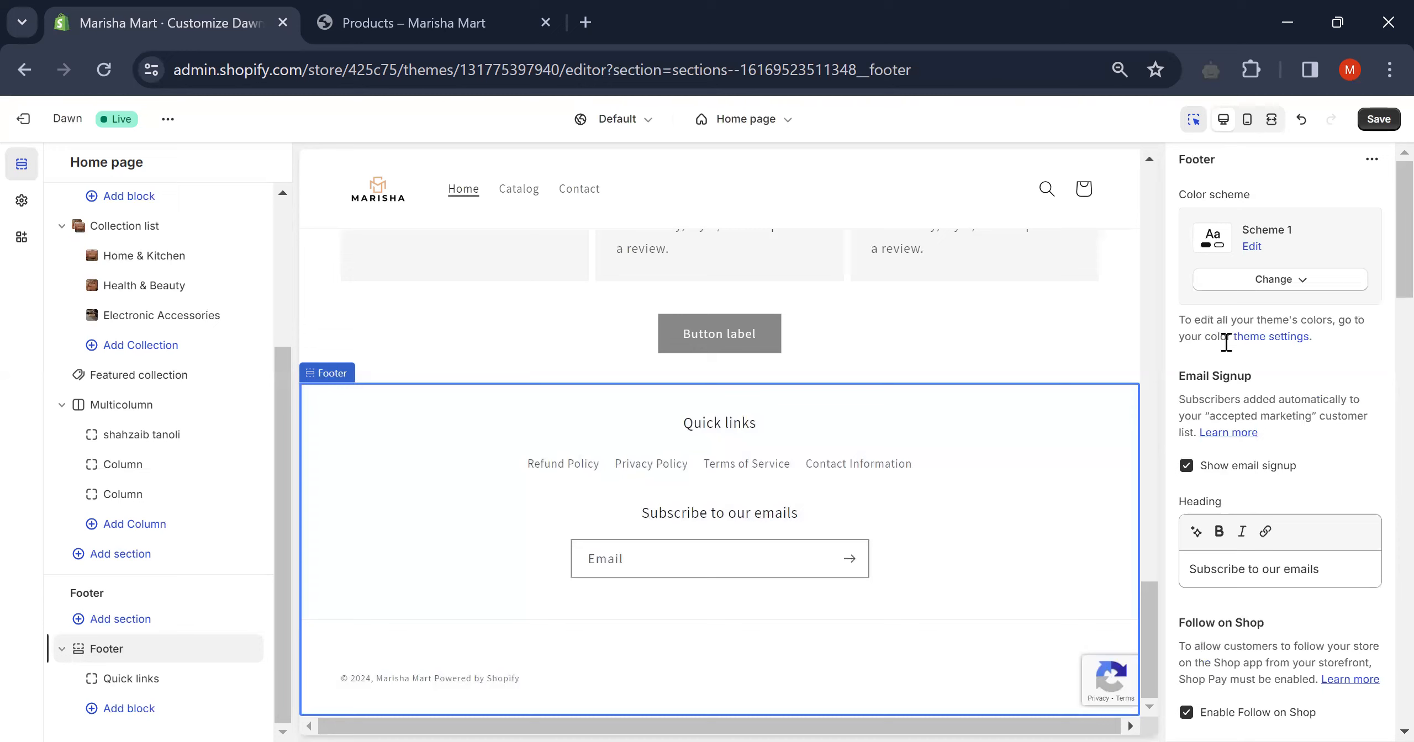
{"action": "left_click", "coordinate": [1372, 161]}
{"action": "left_click", "coordinate": [1280, 172]}
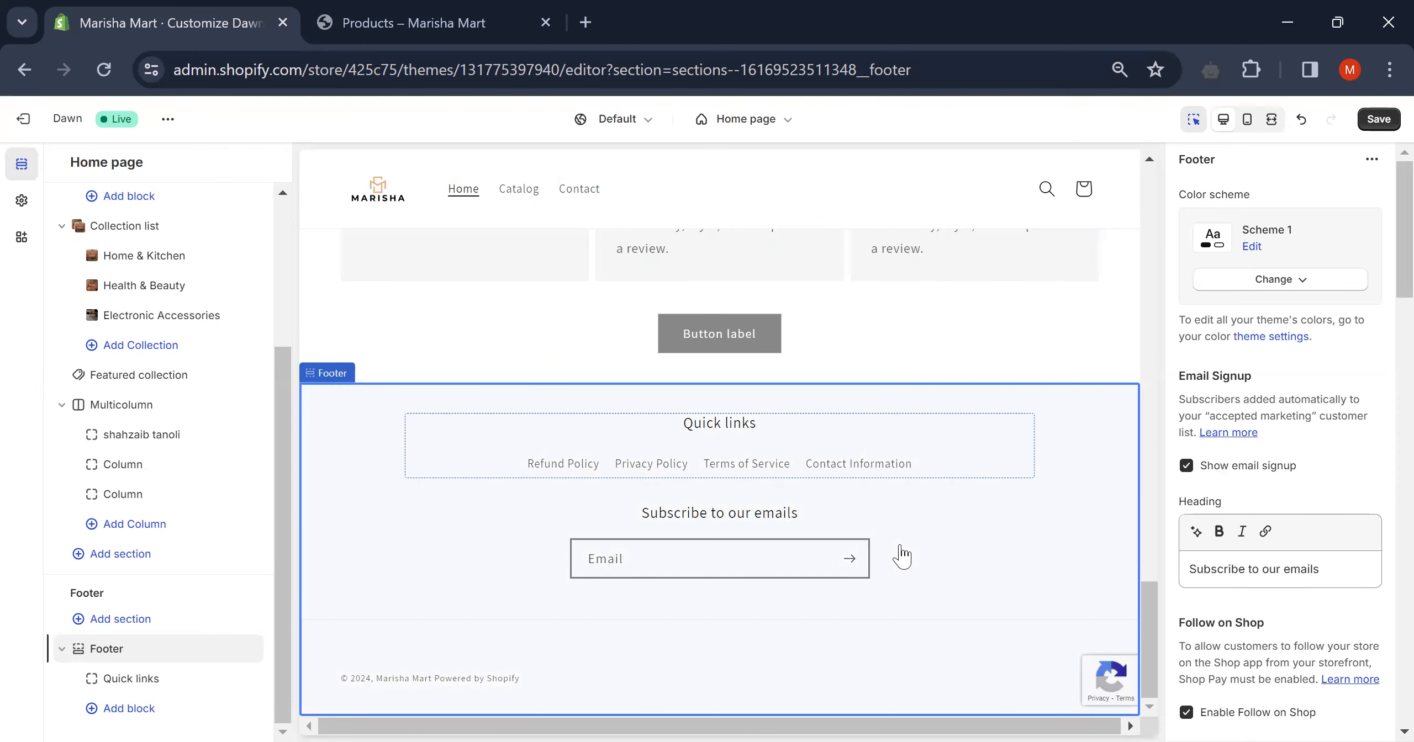
{"action": "scroll", "coordinate": [902, 557], "scroll_direction": "up", "scroll_amount": 5}
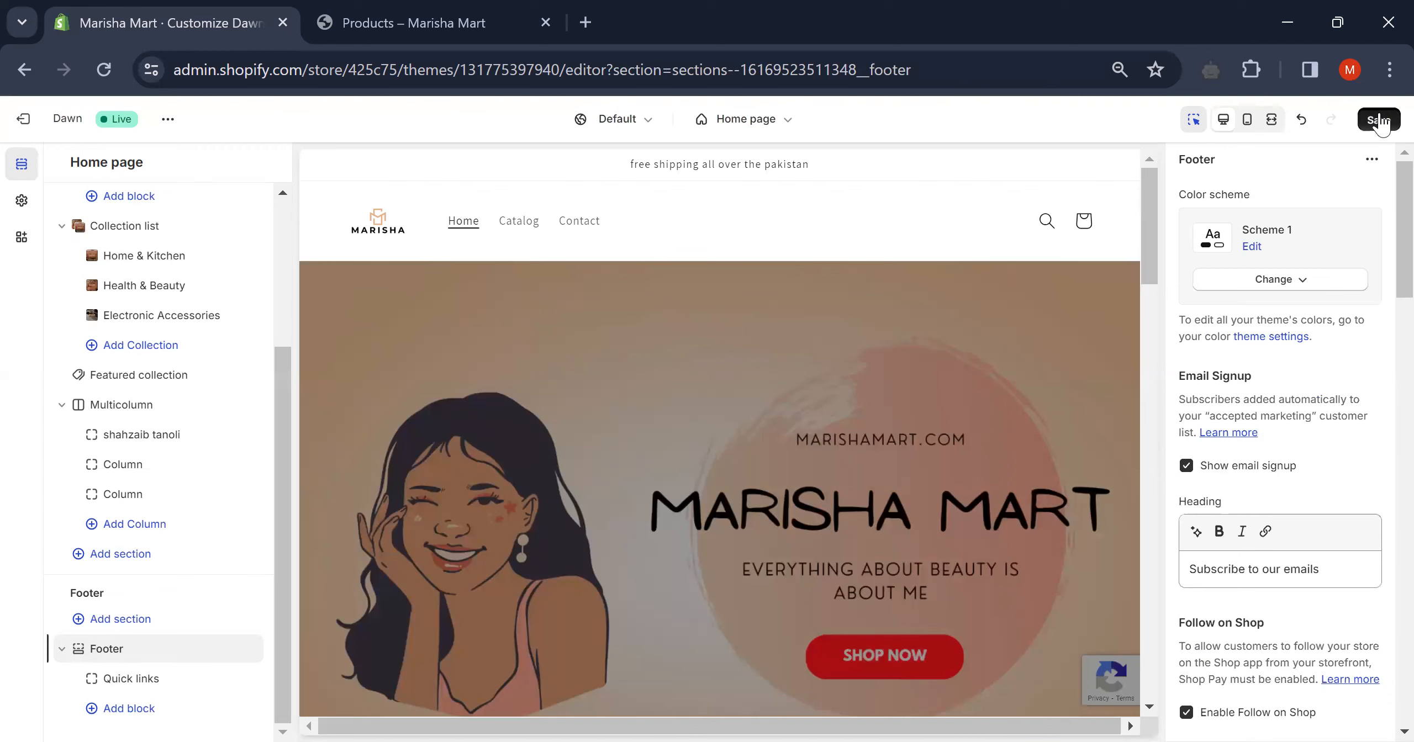
- Save the theme edits and reload the storefront Products page in the other tab
{"action": "left_click", "coordinate": [1379, 120]}
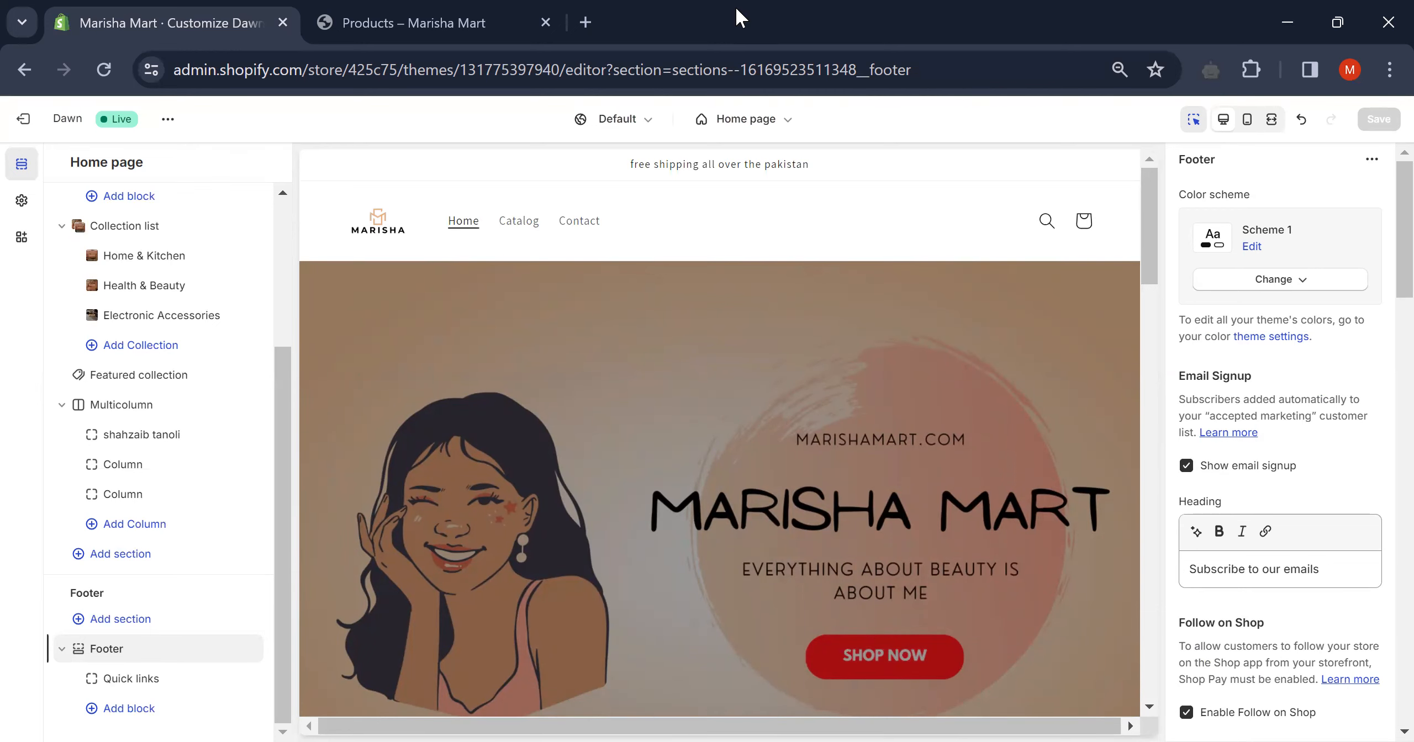
{"action": "left_click", "coordinate": [387, 22]}
{"action": "left_click", "coordinate": [105, 70]}
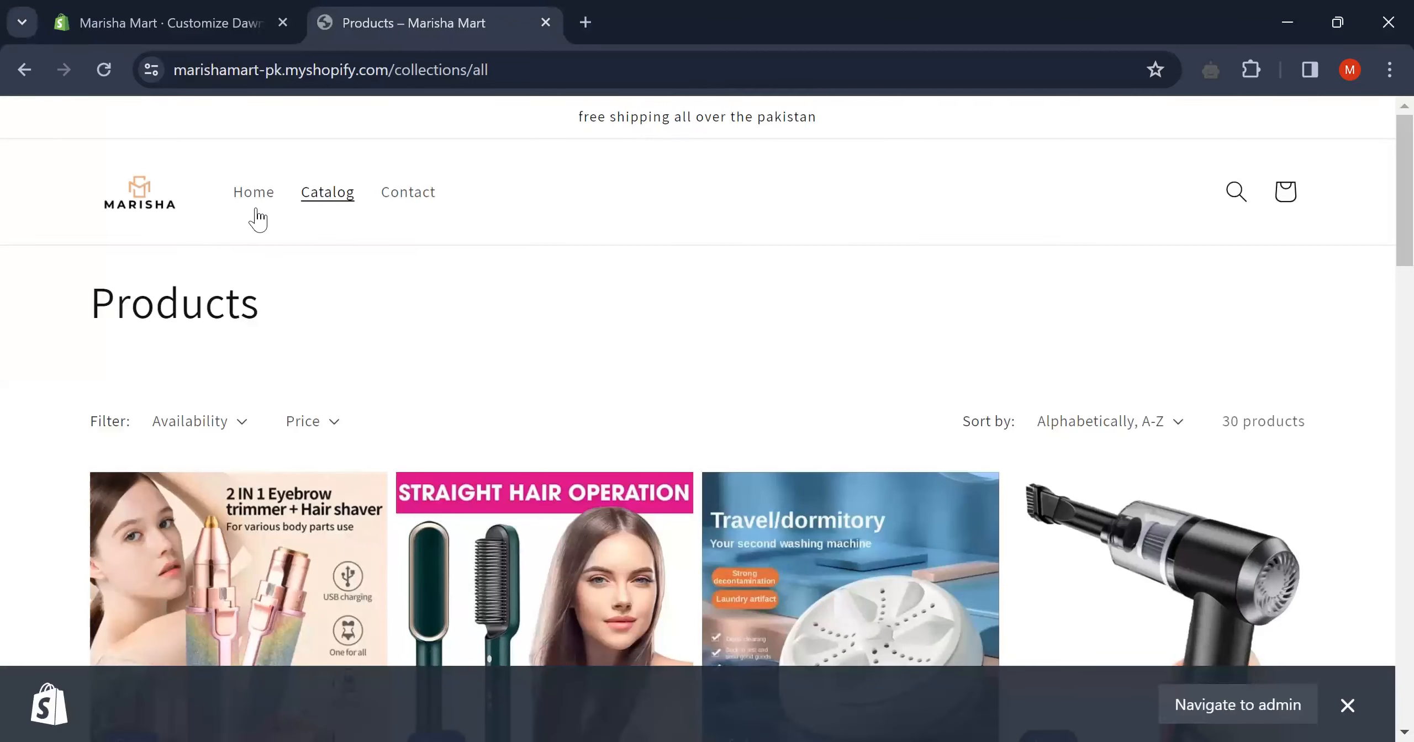
- View the storefront home page with the saved Quick links, then return to the theme editor
{"action": "left_click", "coordinate": [268, 195]}
{"action": "left_click", "coordinate": [273, 194]}
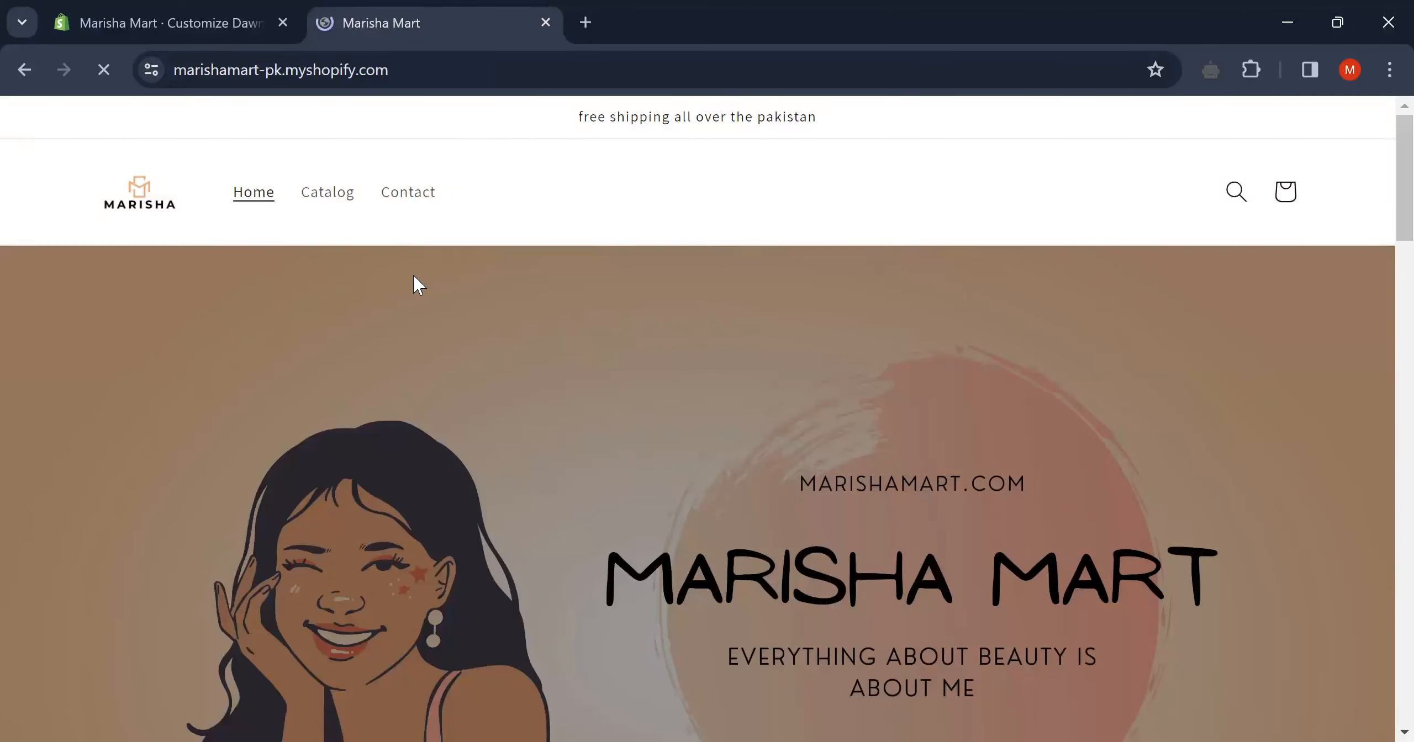
{"action": "scroll", "coordinate": [413, 274], "scroll_direction": "down", "scroll_amount": 4}
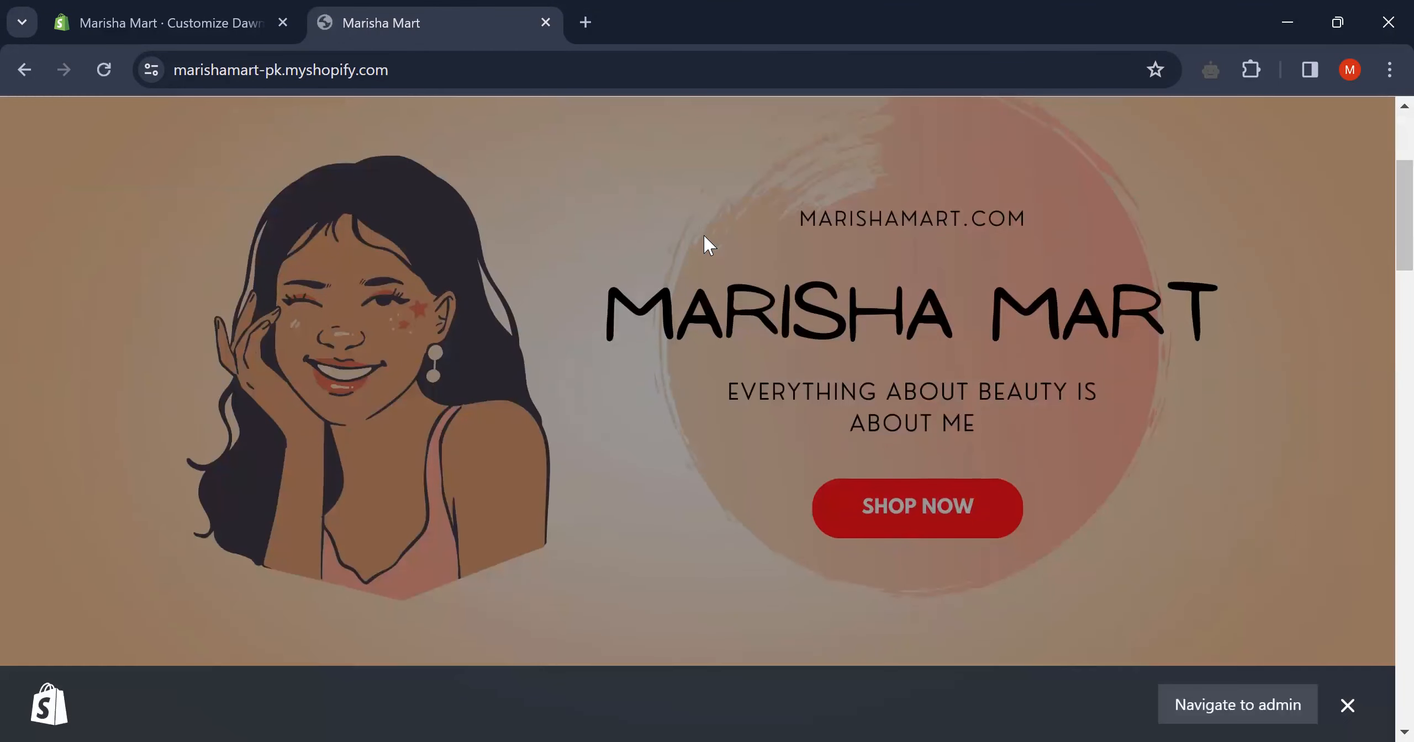
{"action": "scroll", "coordinate": [704, 236], "scroll_direction": "down", "scroll_amount": 7}
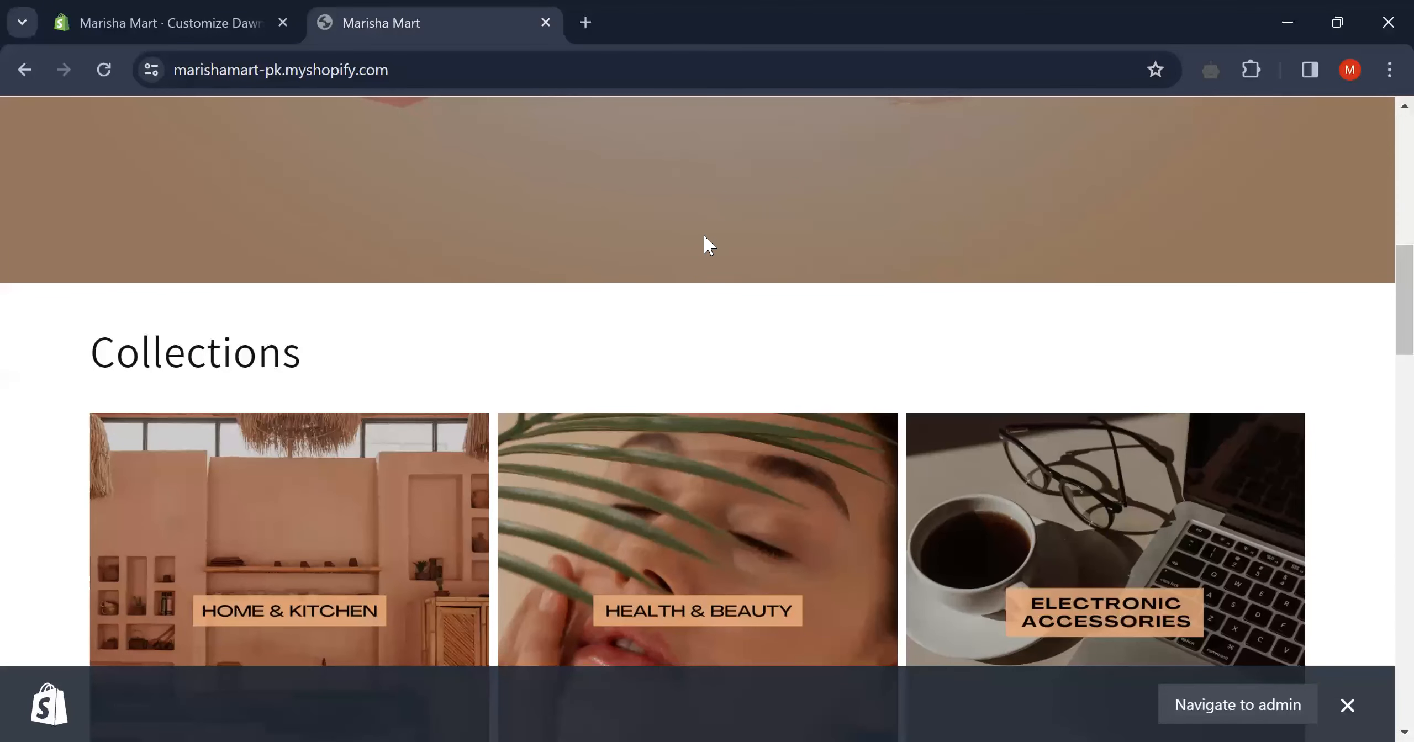
{"action": "scroll", "coordinate": [705, 238], "scroll_direction": "down", "scroll_amount": 5}
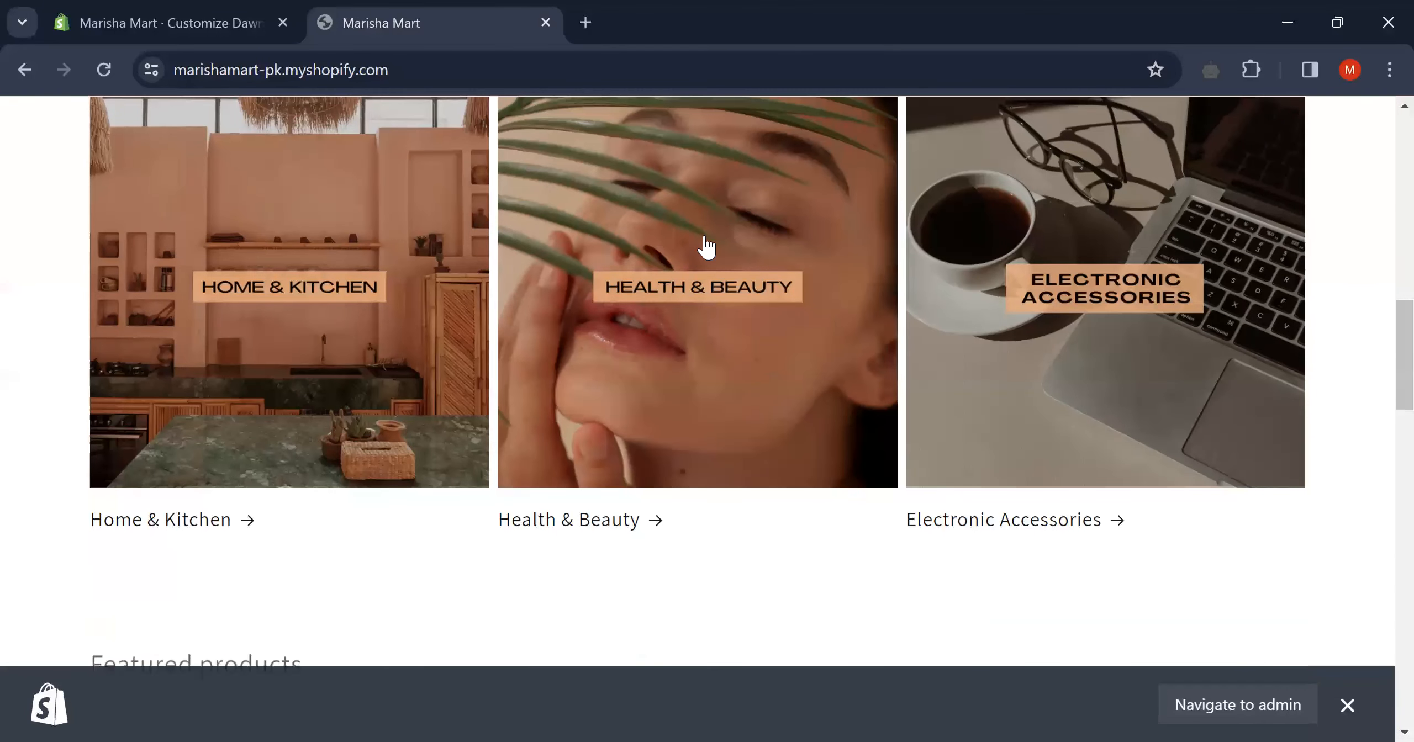
{"action": "scroll", "coordinate": [705, 236], "scroll_direction": "up", "scroll_amount": 4}
{"action": "scroll", "coordinate": [704, 236], "scroll_direction": "down", "scroll_amount": 7}
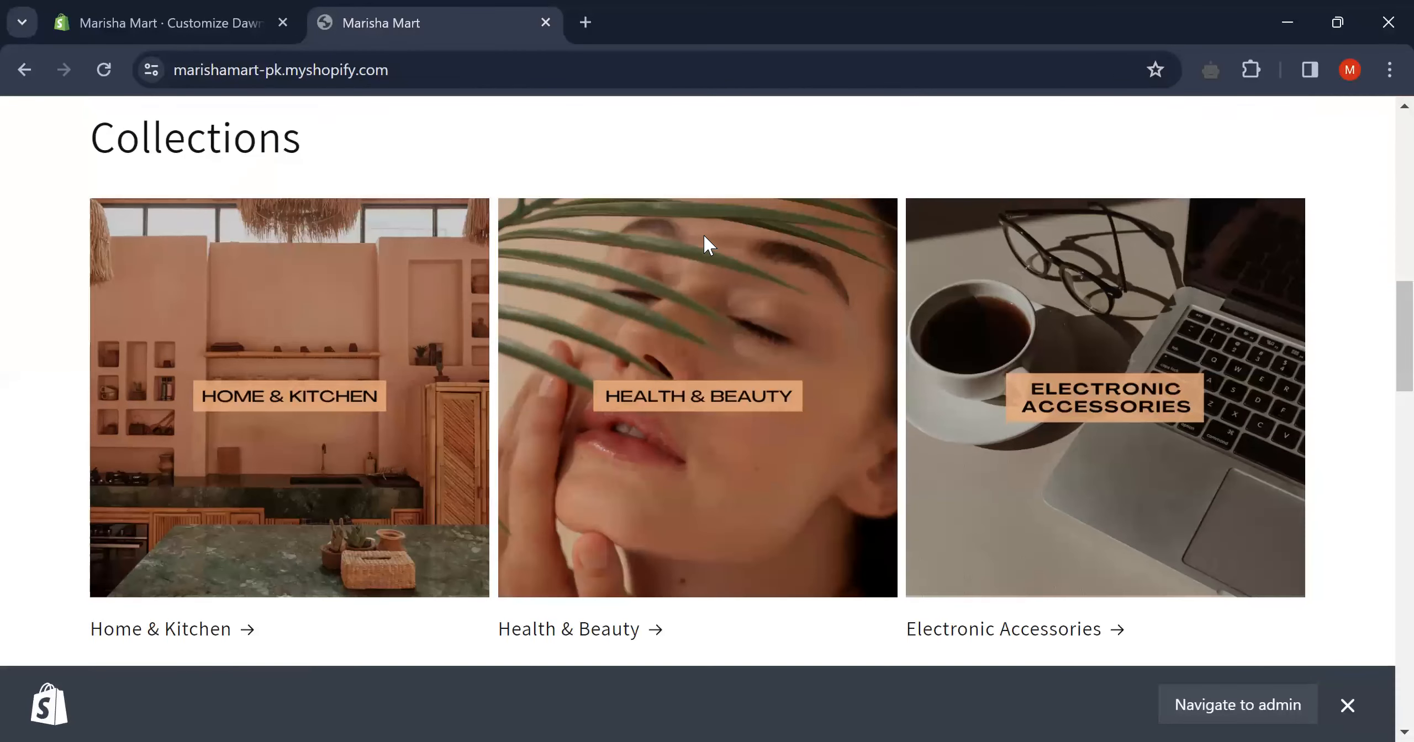
{"action": "scroll", "coordinate": [705, 243], "scroll_direction": "down", "scroll_amount": 5}
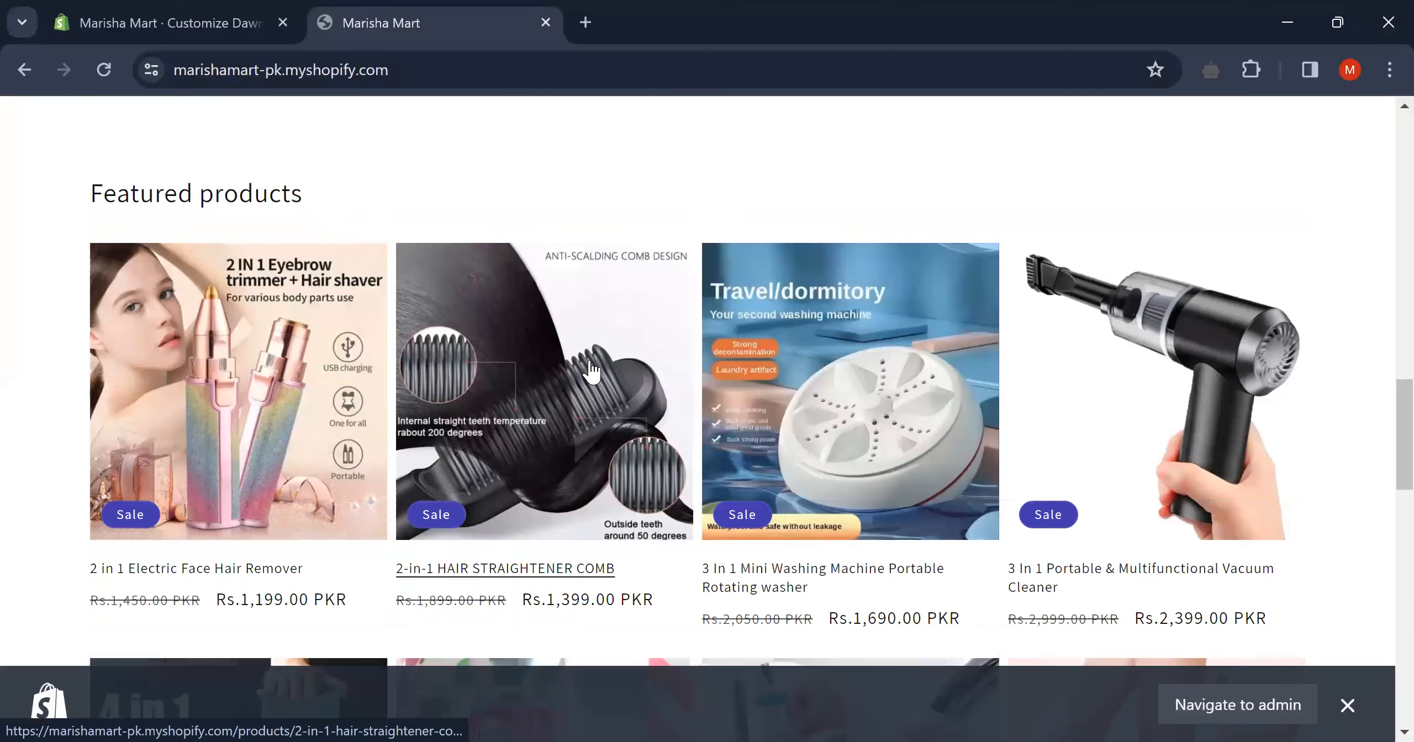
{"action": "scroll", "coordinate": [738, 511], "scroll_direction": "down", "scroll_amount": 6}
{"action": "scroll", "coordinate": [739, 511], "scroll_direction": "down", "scroll_amount": 3}
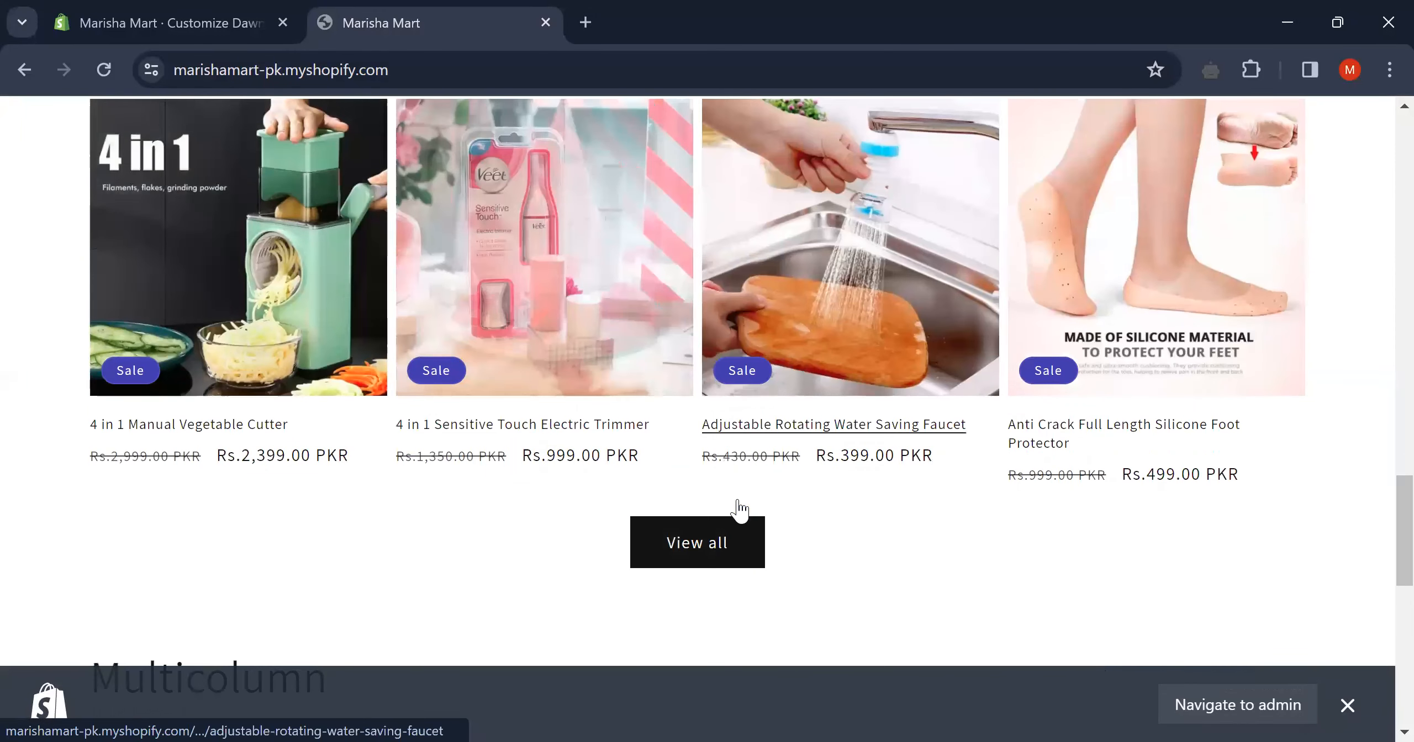
{"action": "scroll", "coordinate": [735, 508], "scroll_direction": "down", "scroll_amount": 6}
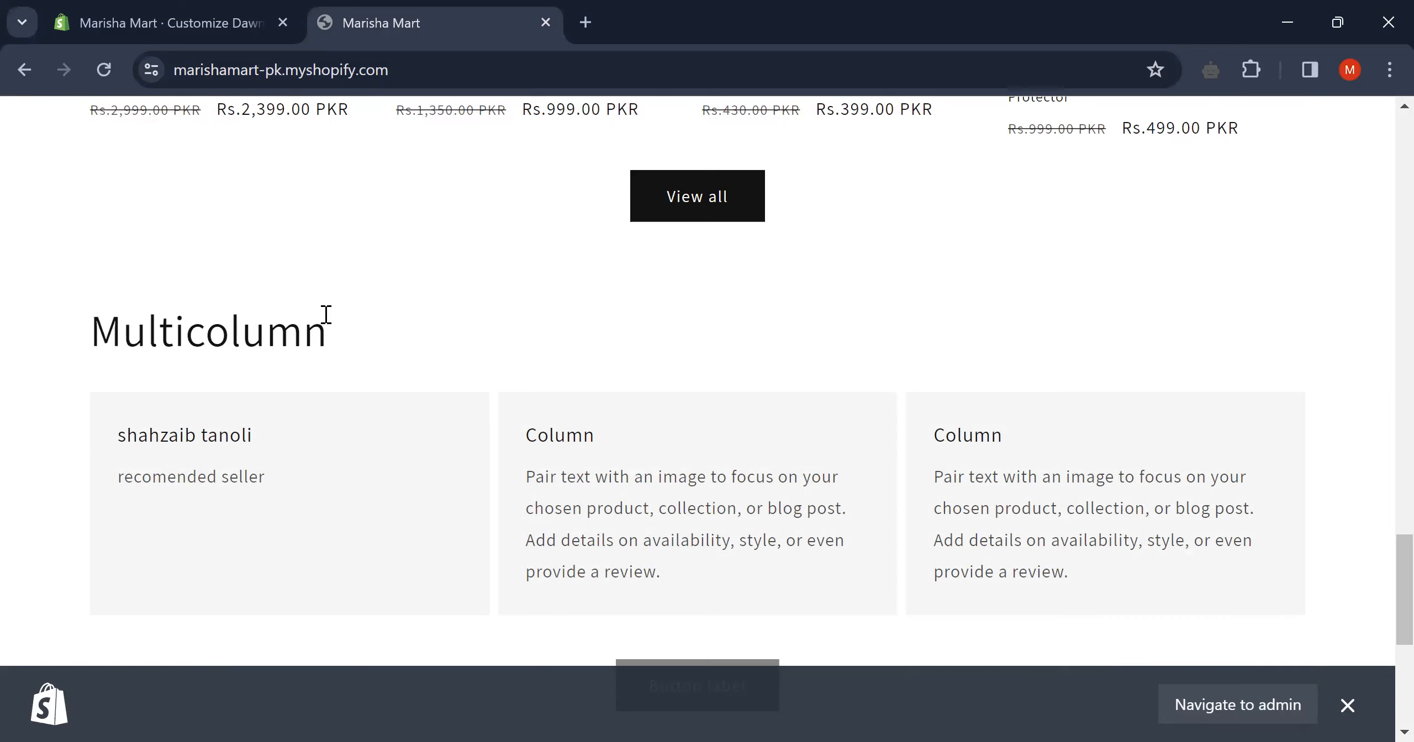
{"action": "scroll", "coordinate": [468, 348], "scroll_direction": "down", "scroll_amount": 6}
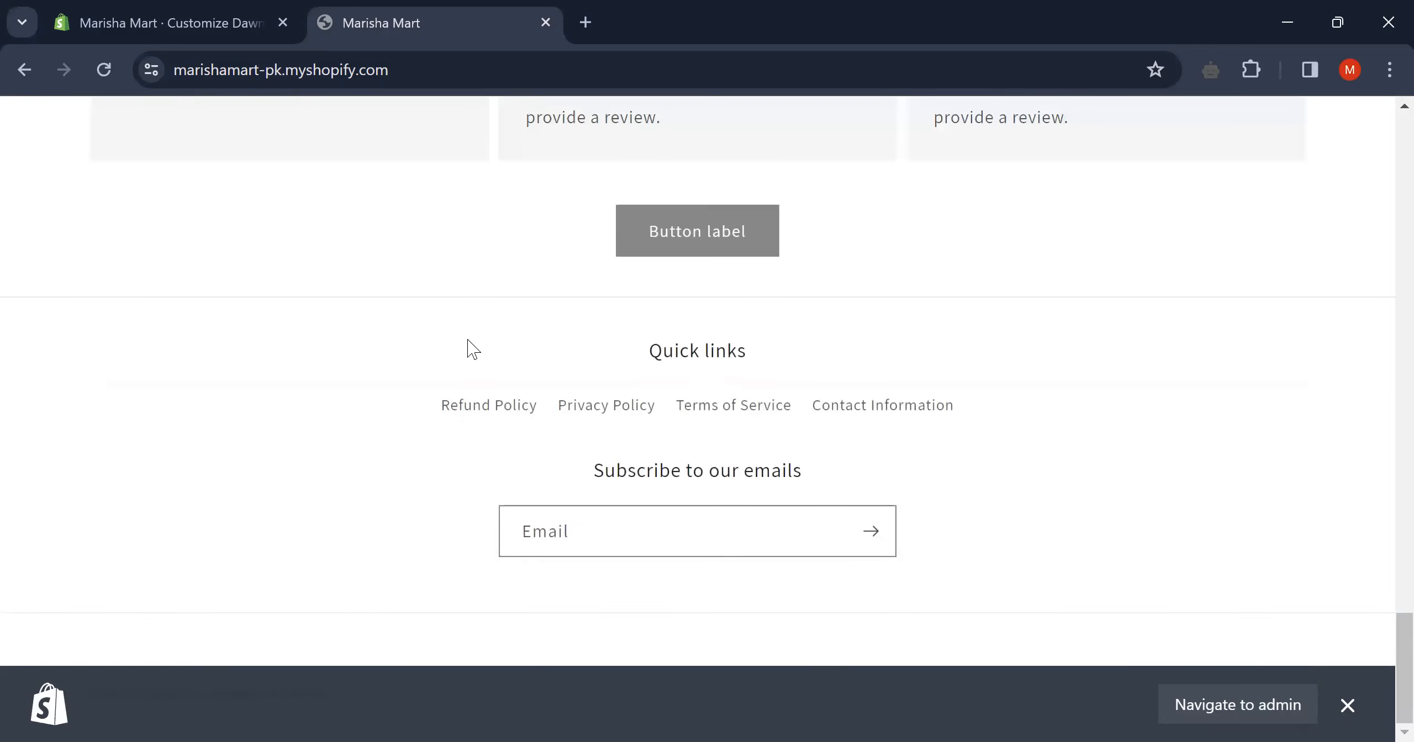
{"action": "scroll", "coordinate": [740, 275], "scroll_direction": "up", "scroll_amount": 15}
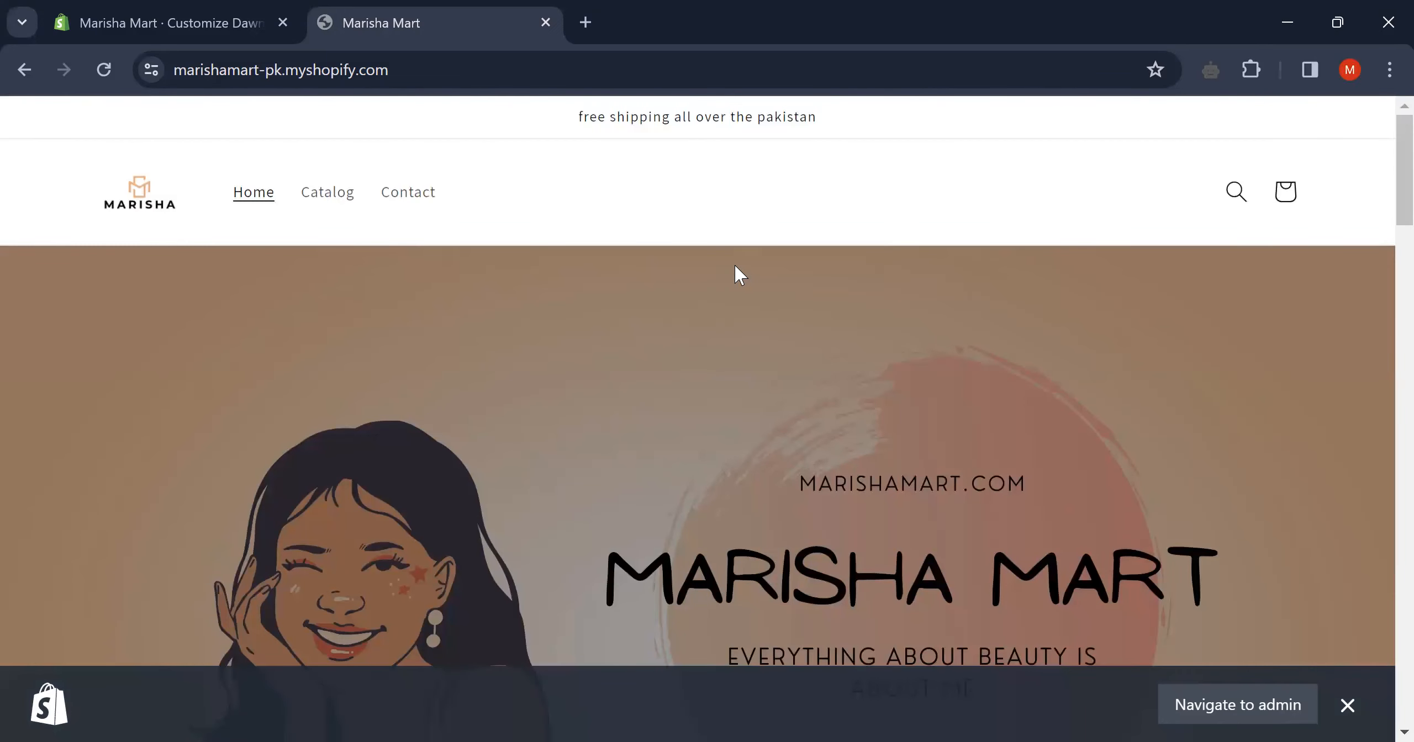
{"action": "left_click", "coordinate": [83, 11]}
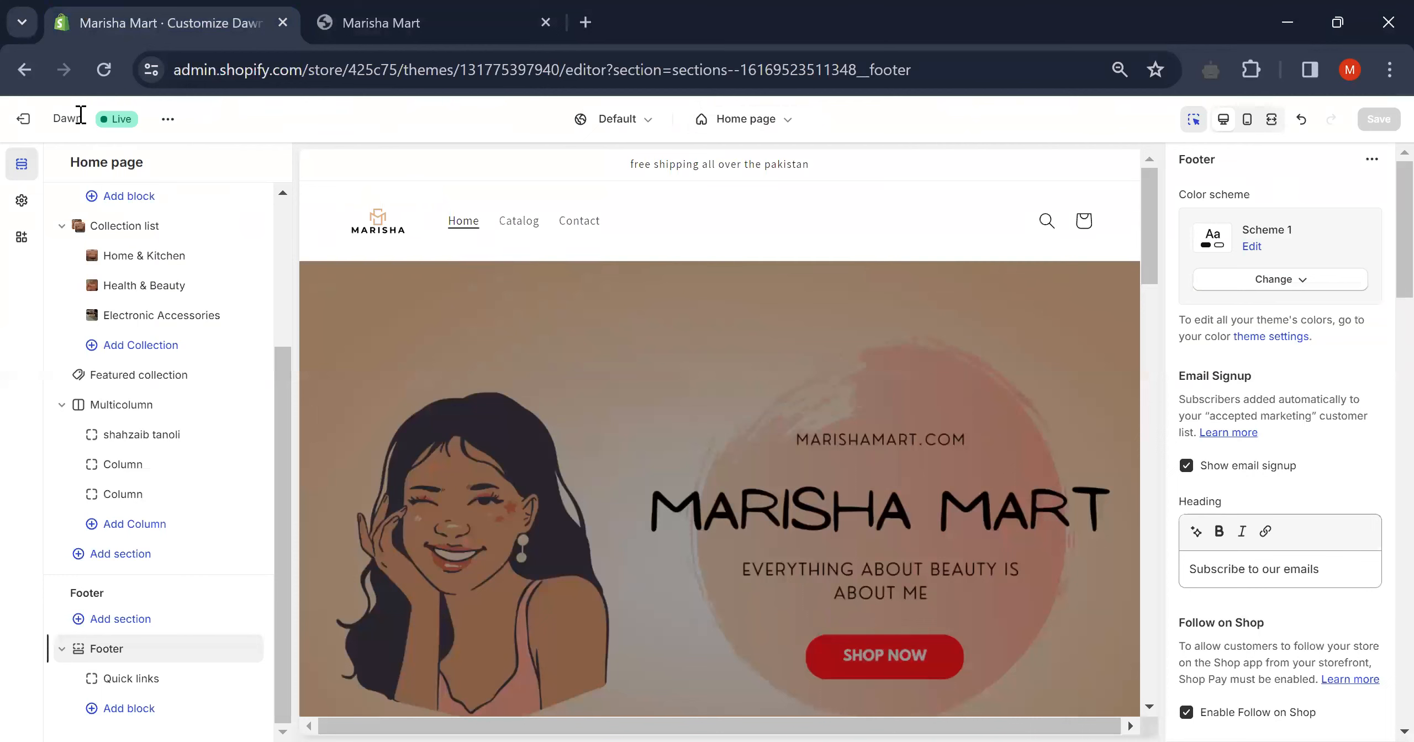
- Publish the Debutify demo theme from the Themes page, replacing Dawn as the live theme
{"action": "left_click", "coordinate": [26, 119]}
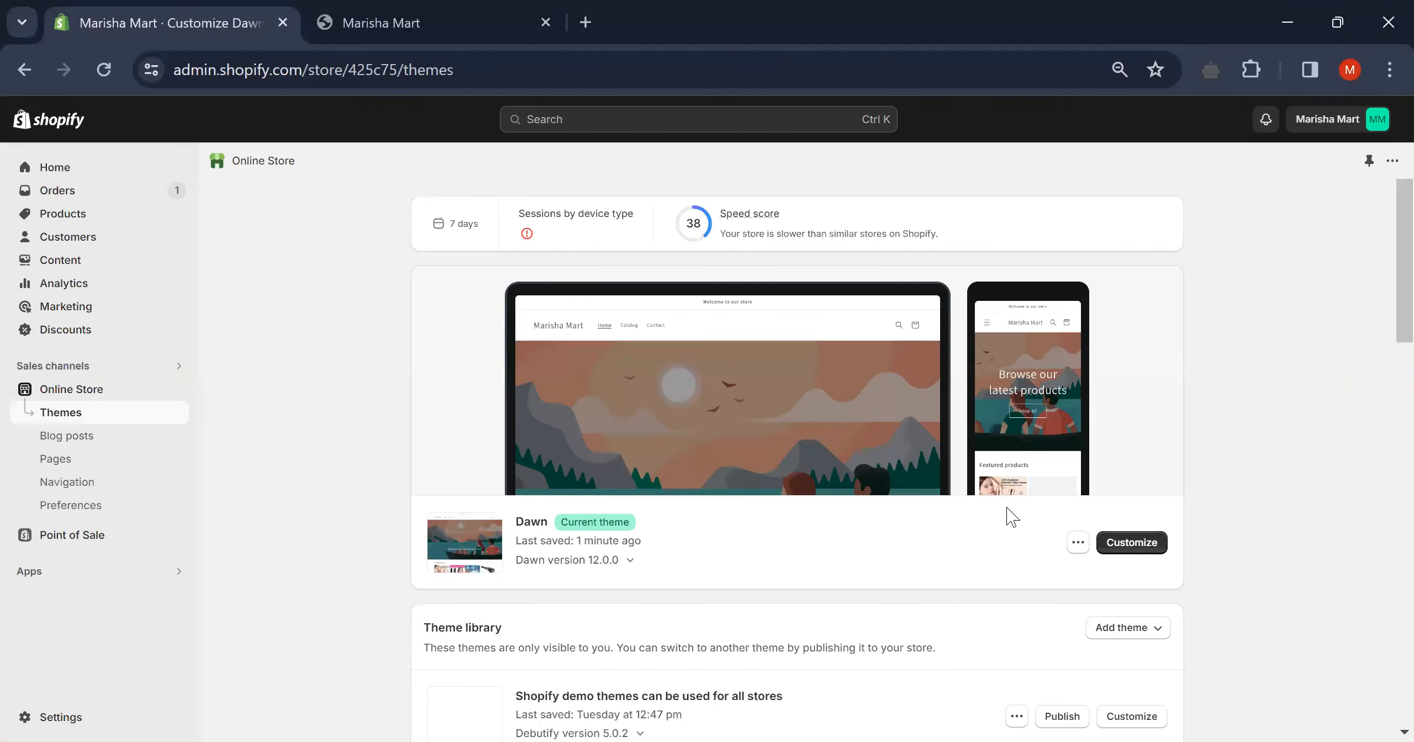
{"action": "scroll", "coordinate": [1011, 517], "scroll_direction": "down", "scroll_amount": 4}
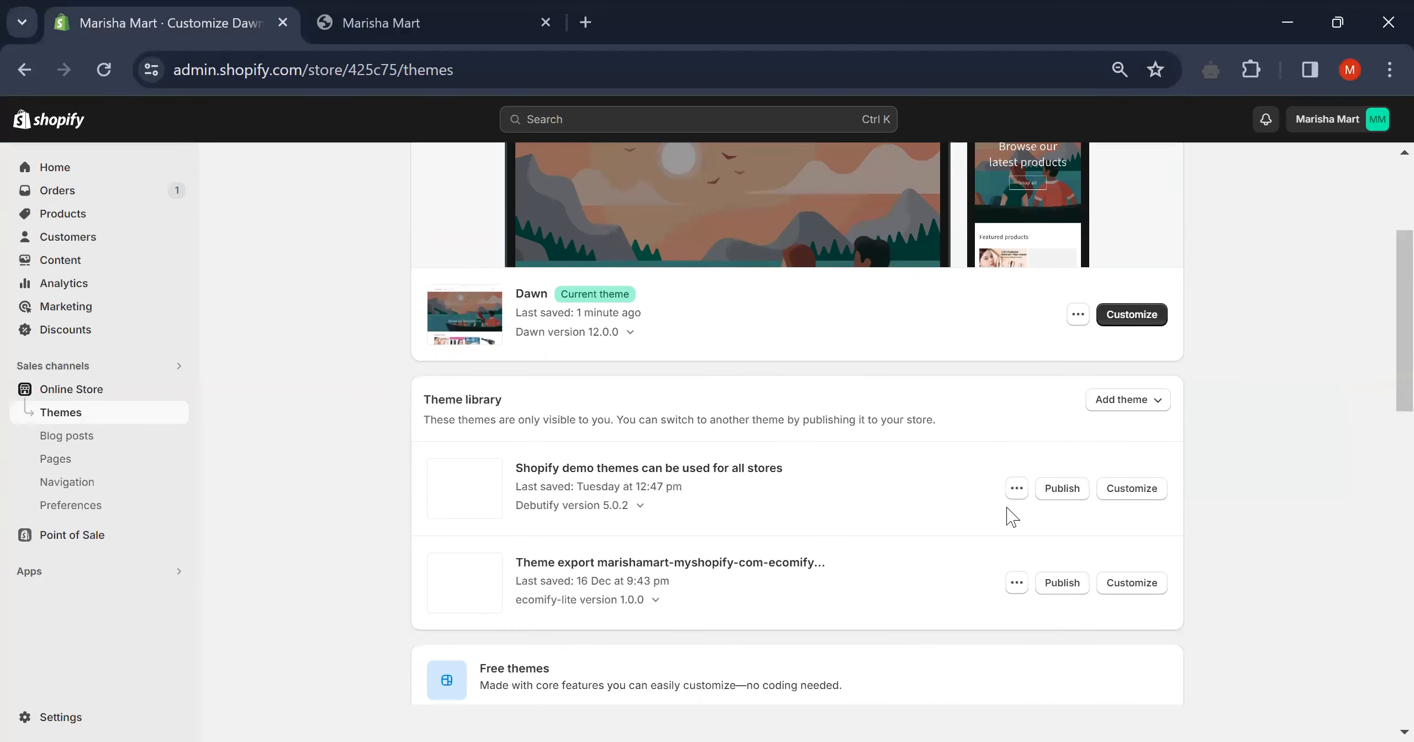
{"action": "left_click", "coordinate": [1063, 489]}
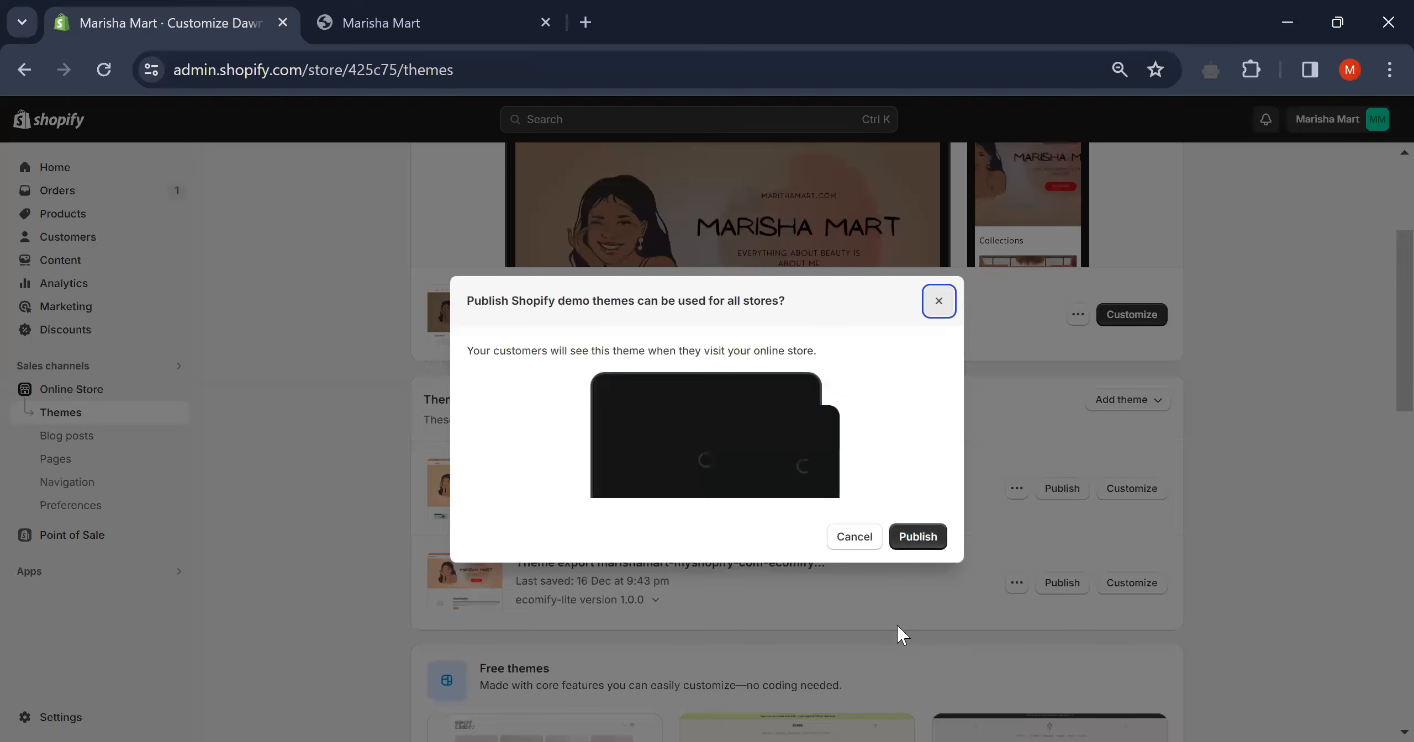
{"action": "left_click", "coordinate": [898, 625]}
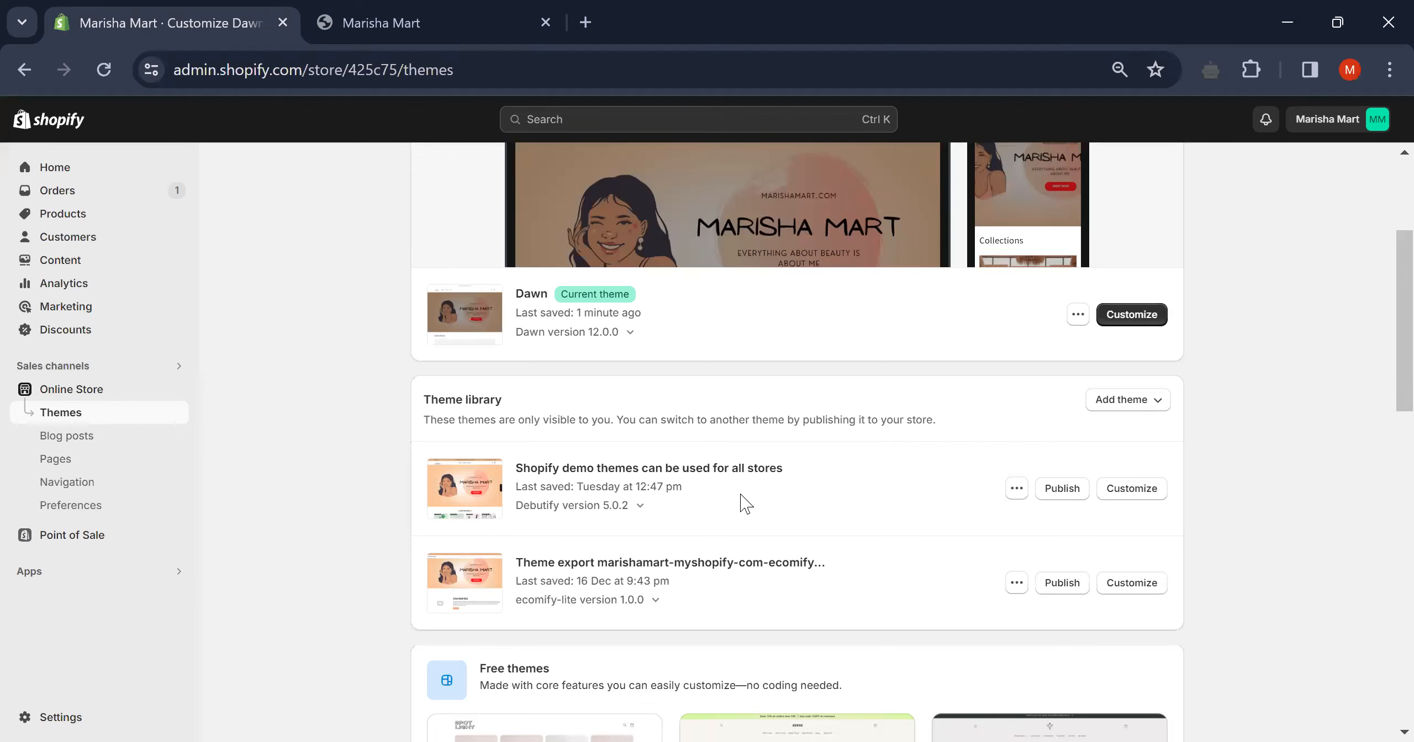
{"action": "left_click", "coordinate": [1075, 489]}
{"action": "left_click", "coordinate": [928, 538]}
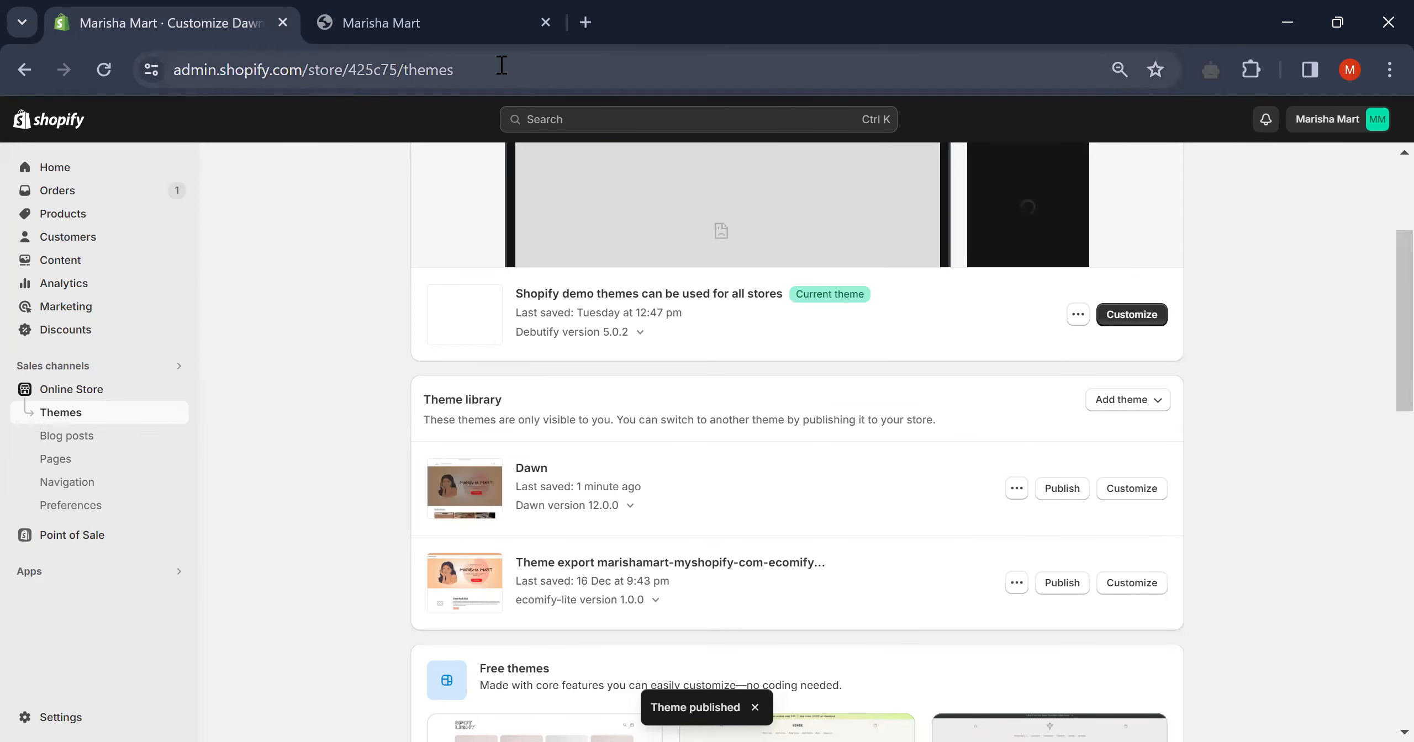
- Reload the live storefront and scroll through the Debutify homepage down to its newsletter footer
{"action": "left_click", "coordinate": [452, 19]}
{"action": "left_click", "coordinate": [103, 71]}
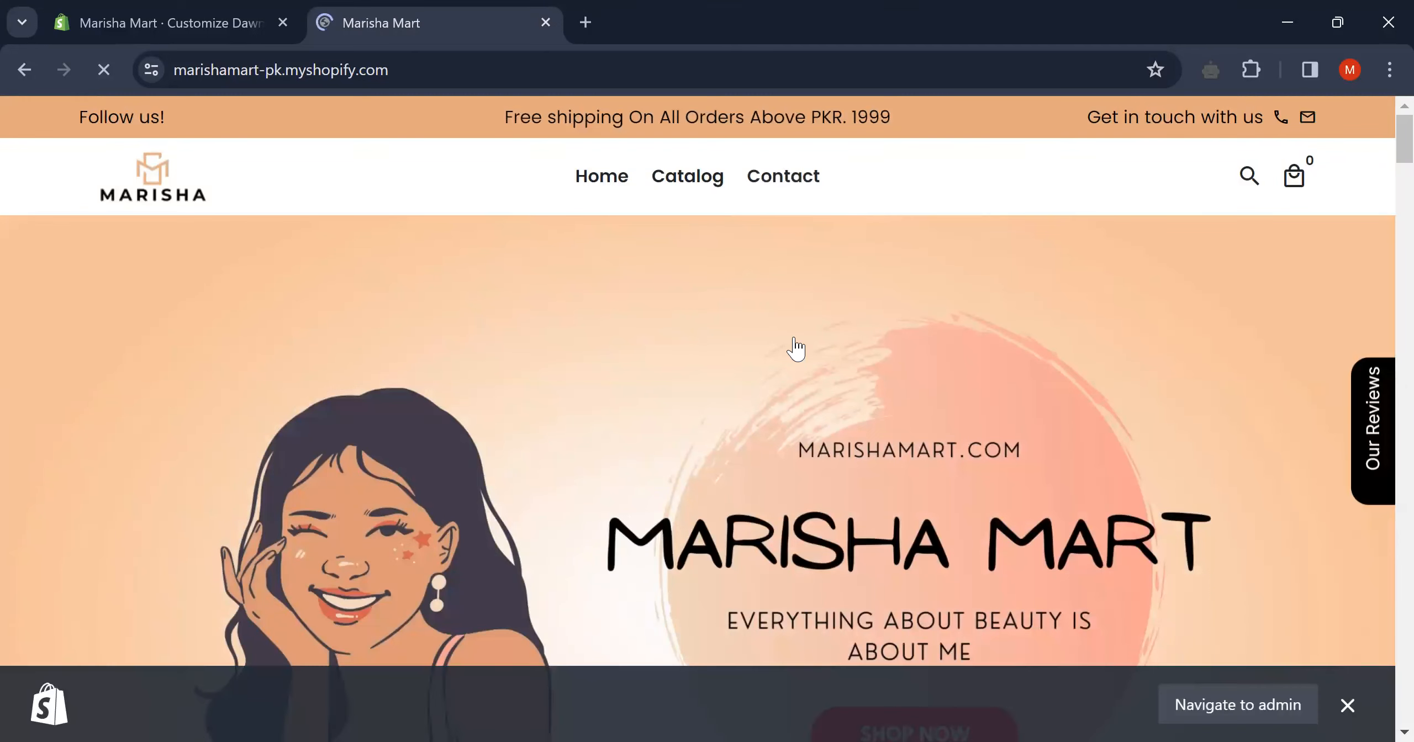
{"action": "scroll", "coordinate": [795, 349], "scroll_direction": "down", "scroll_amount": 4}
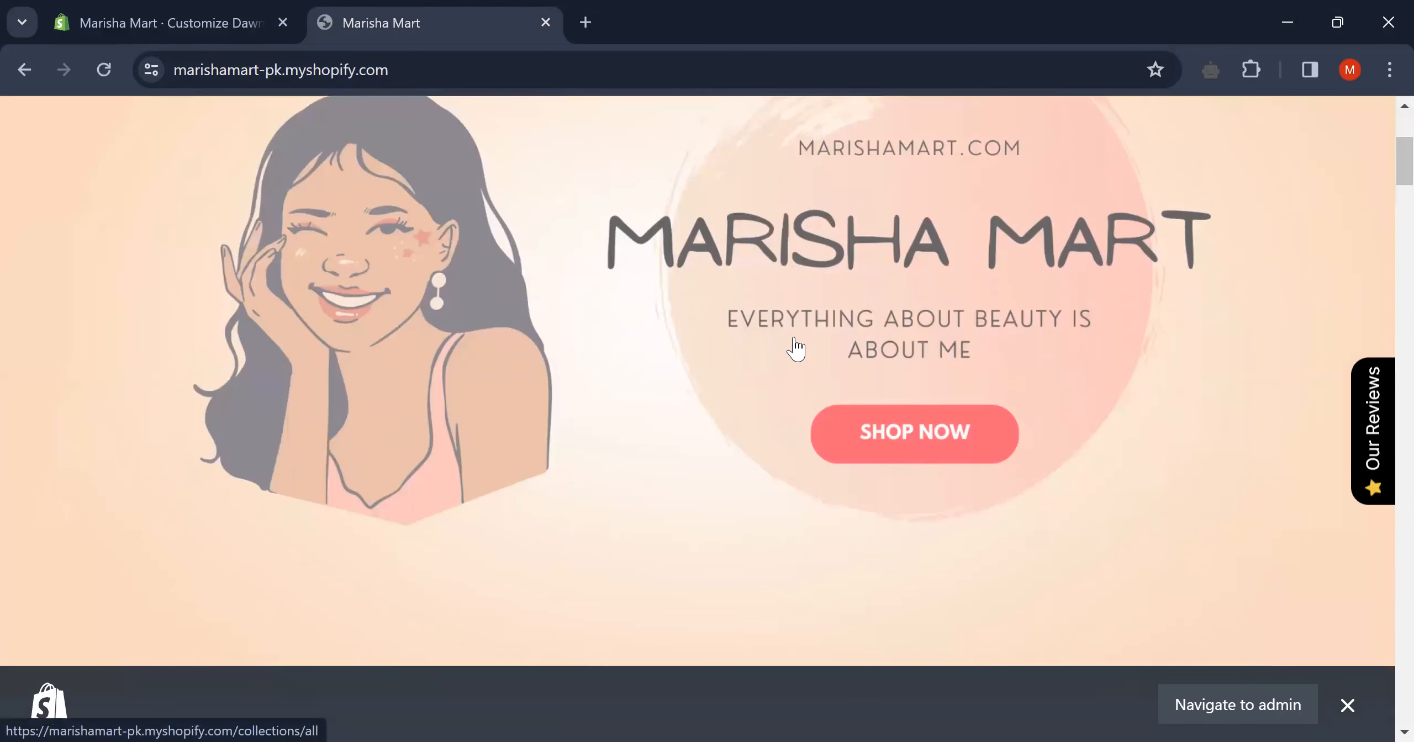
{"action": "scroll", "coordinate": [1054, 408], "scroll_direction": "down", "scroll_amount": 10}
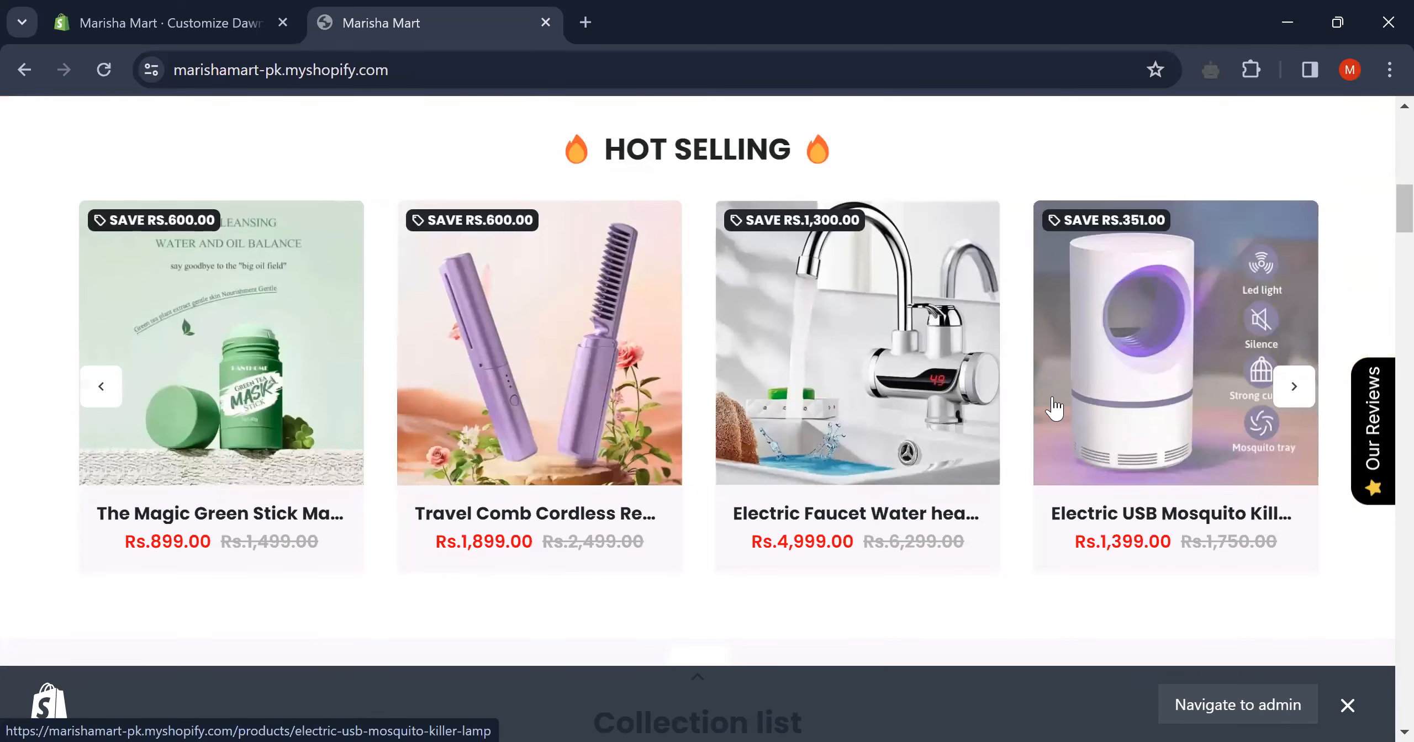
{"action": "scroll", "coordinate": [1054, 409], "scroll_direction": "down", "scroll_amount": 8}
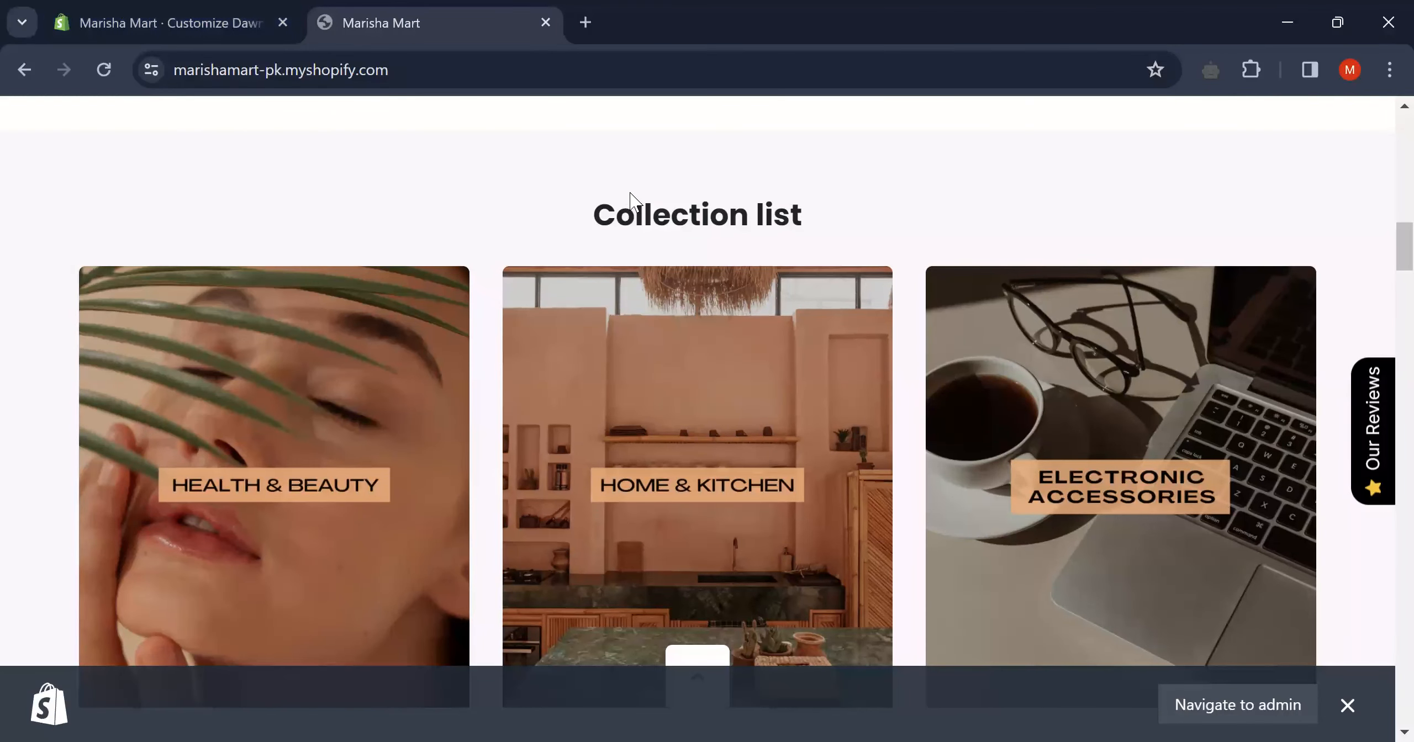
{"action": "scroll", "coordinate": [628, 201], "scroll_direction": "down", "scroll_amount": 6}
{"action": "scroll", "coordinate": [628, 200], "scroll_direction": "up", "scroll_amount": 8}
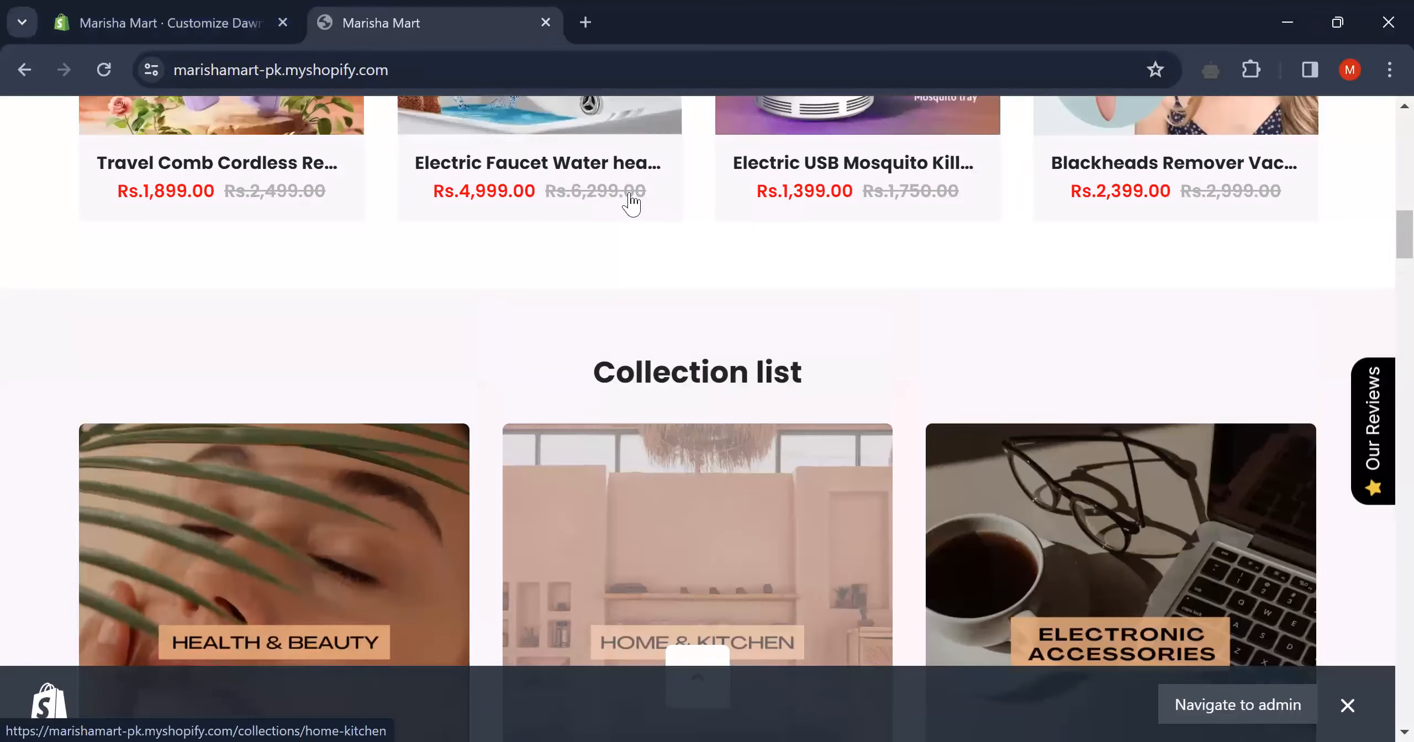
{"action": "scroll", "coordinate": [608, 337], "scroll_direction": "down", "scroll_amount": 4}
{"action": "scroll", "coordinate": [921, 307], "scroll_direction": "down", "scroll_amount": 6}
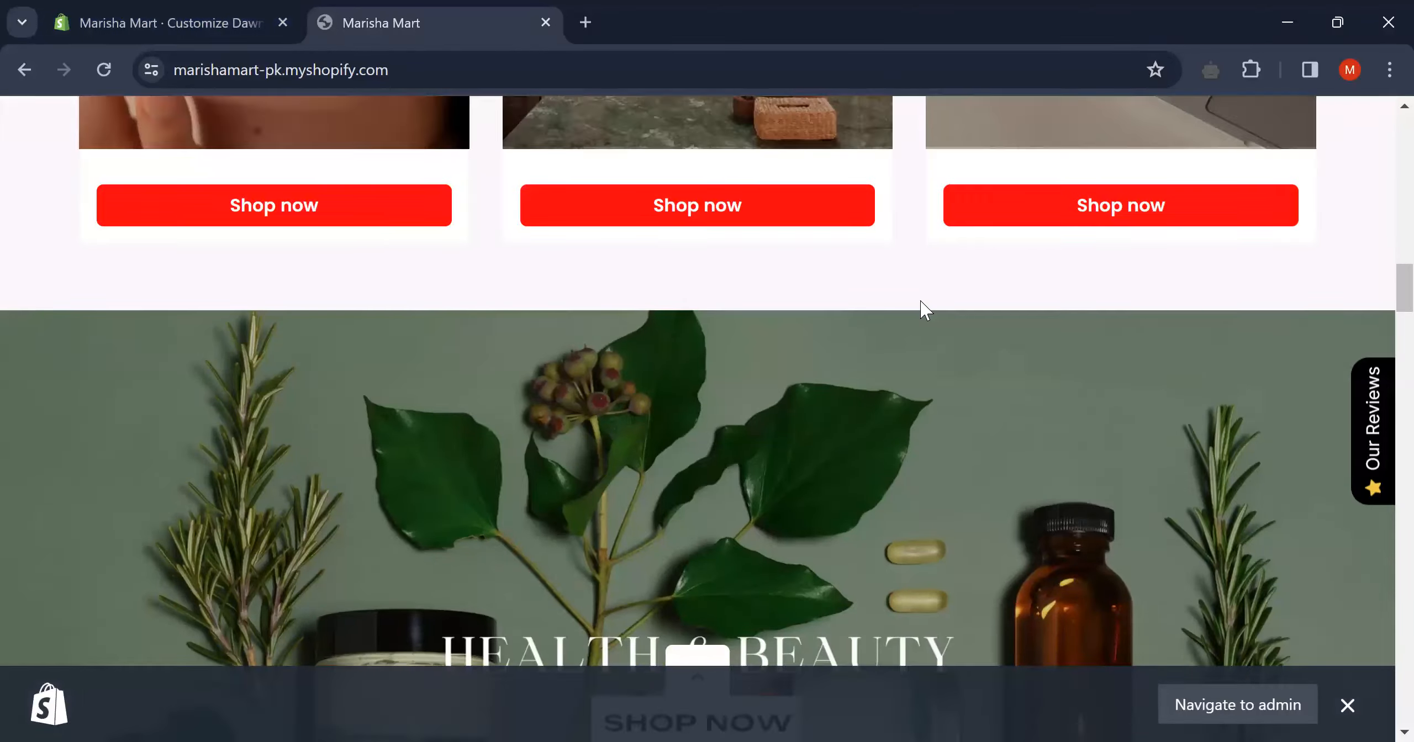
{"action": "scroll", "coordinate": [678, 362], "scroll_direction": "down", "scroll_amount": 4}
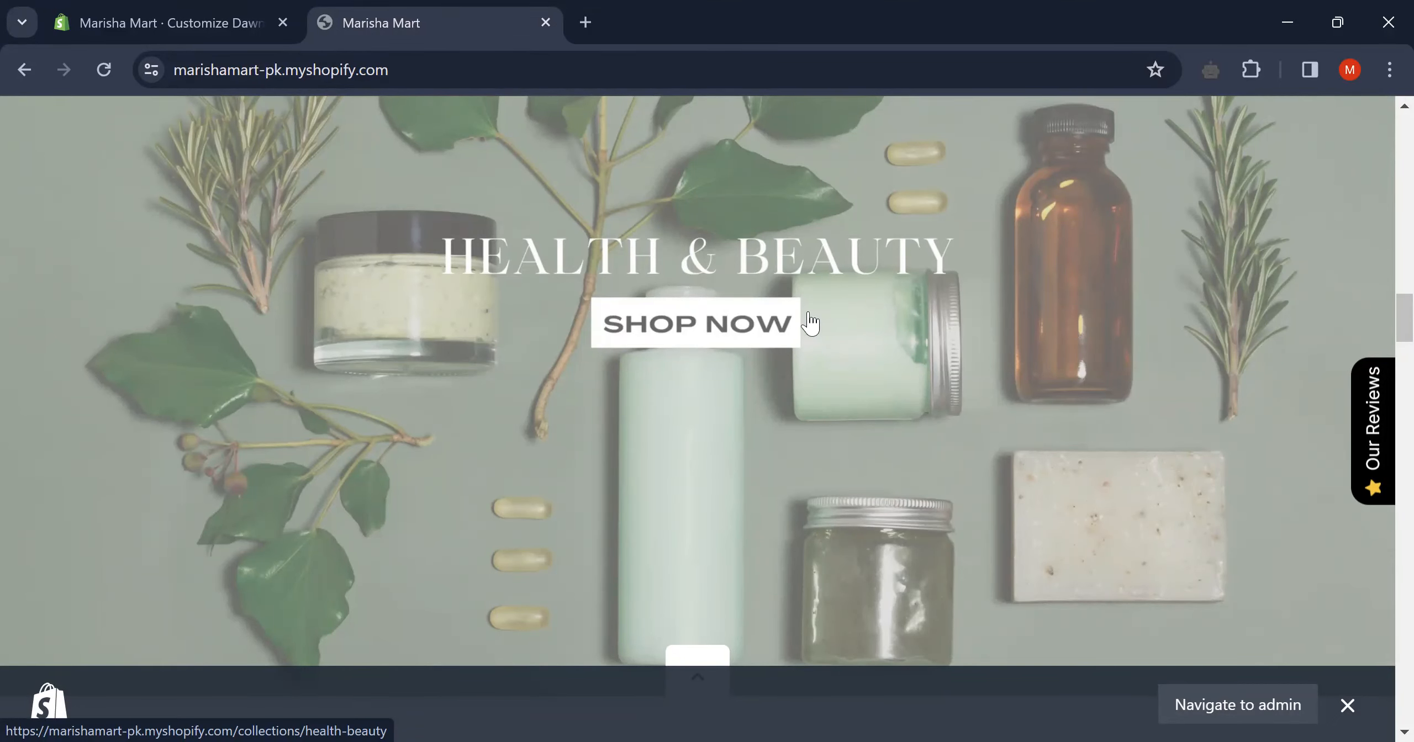
{"action": "scroll", "coordinate": [1083, 379], "scroll_direction": "down", "scroll_amount": 1}
{"action": "scroll", "coordinate": [1084, 379], "scroll_direction": "down", "scroll_amount": 10}
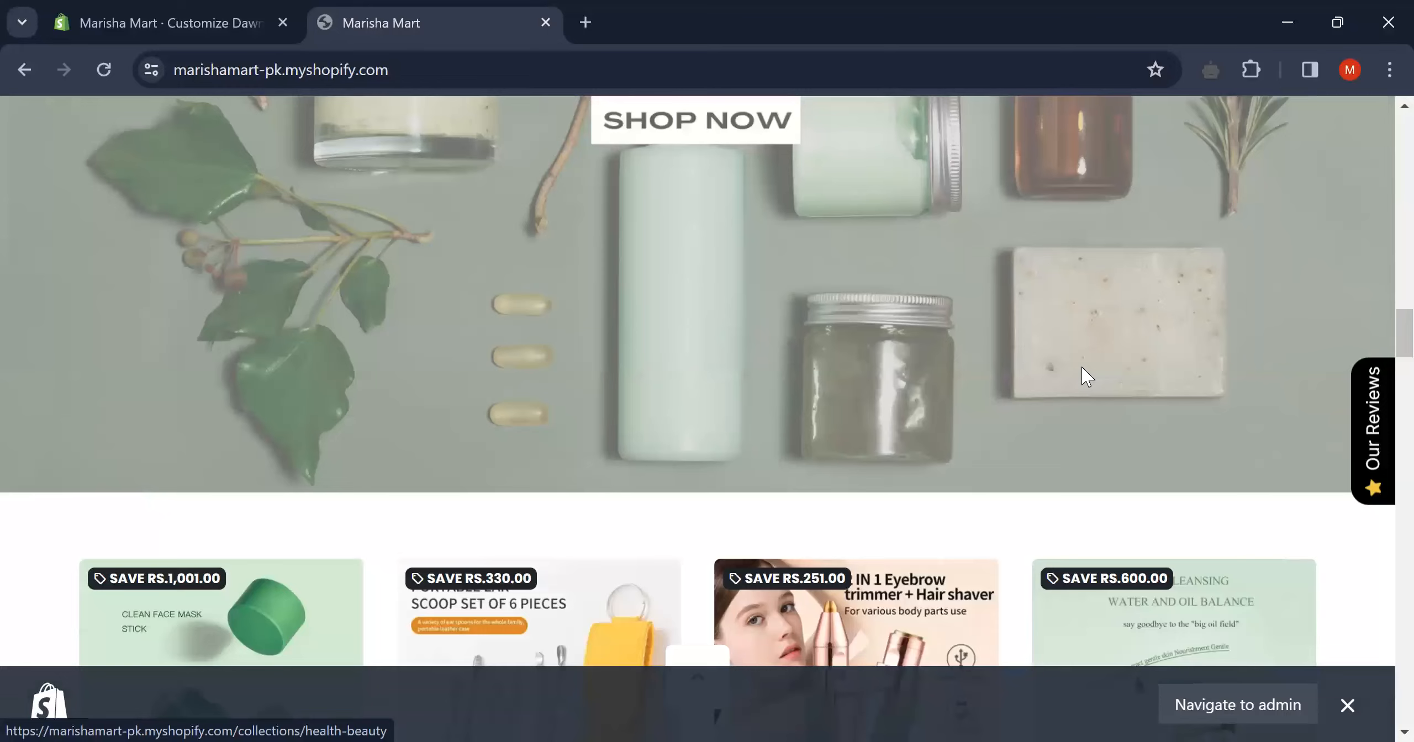
{"action": "scroll", "coordinate": [1084, 379], "scroll_direction": "down", "scroll_amount": 8}
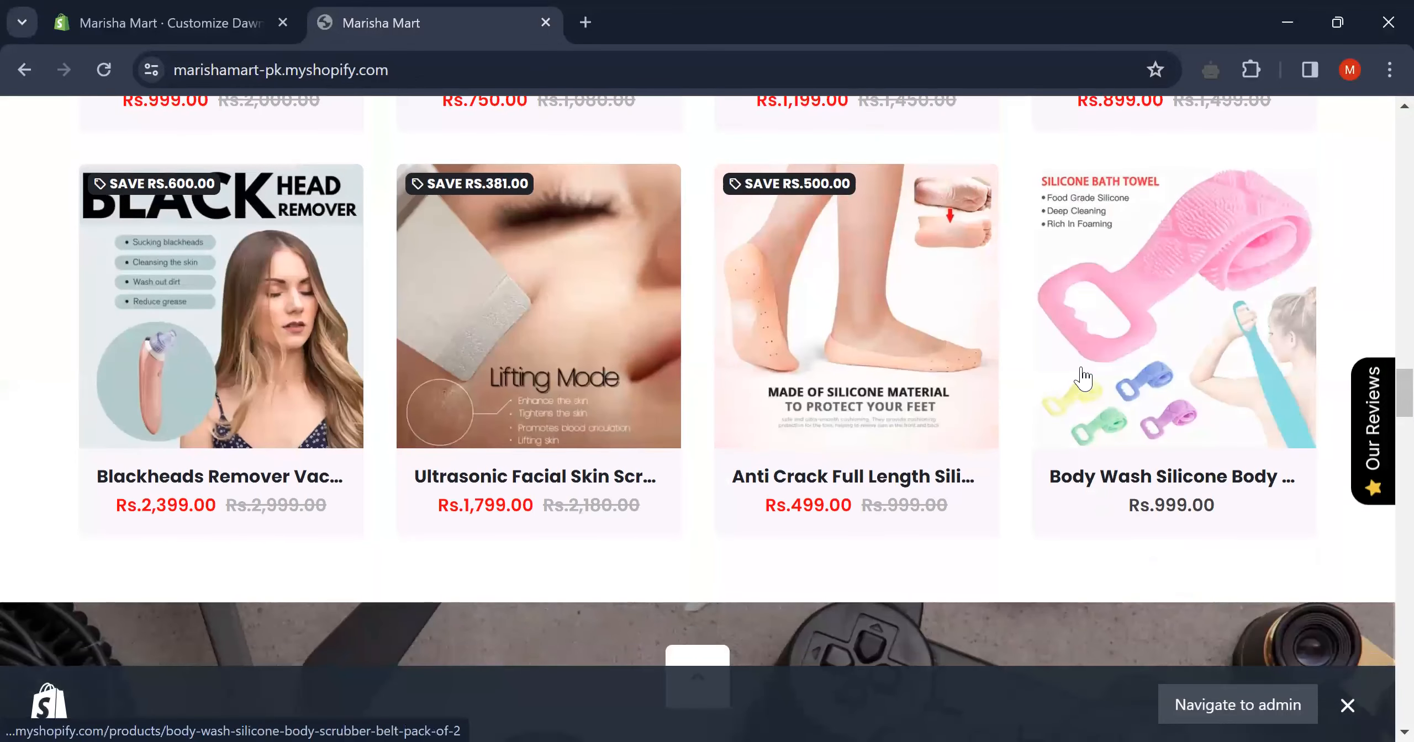
{"action": "scroll", "coordinate": [1084, 379], "scroll_direction": "down", "scroll_amount": 12}
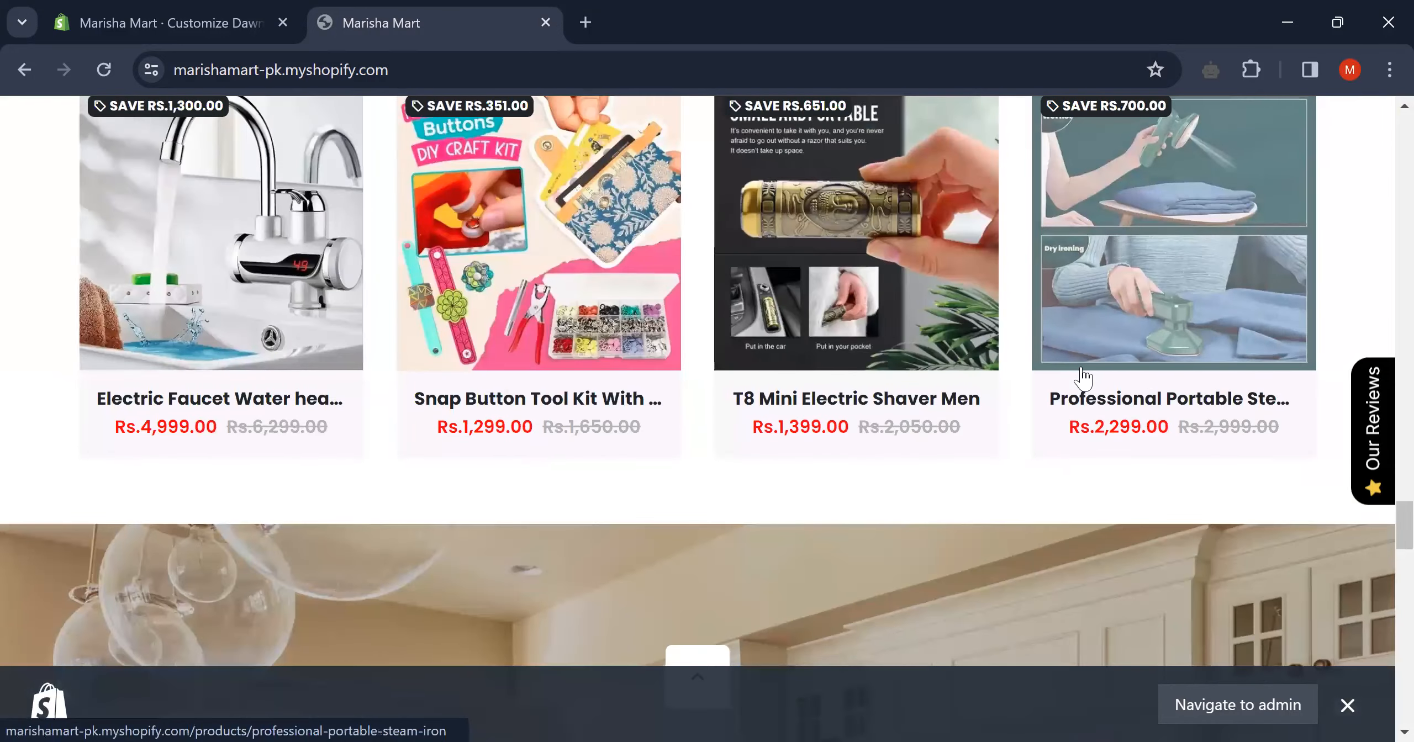
{"action": "scroll", "coordinate": [1083, 375], "scroll_direction": "down", "scroll_amount": 12}
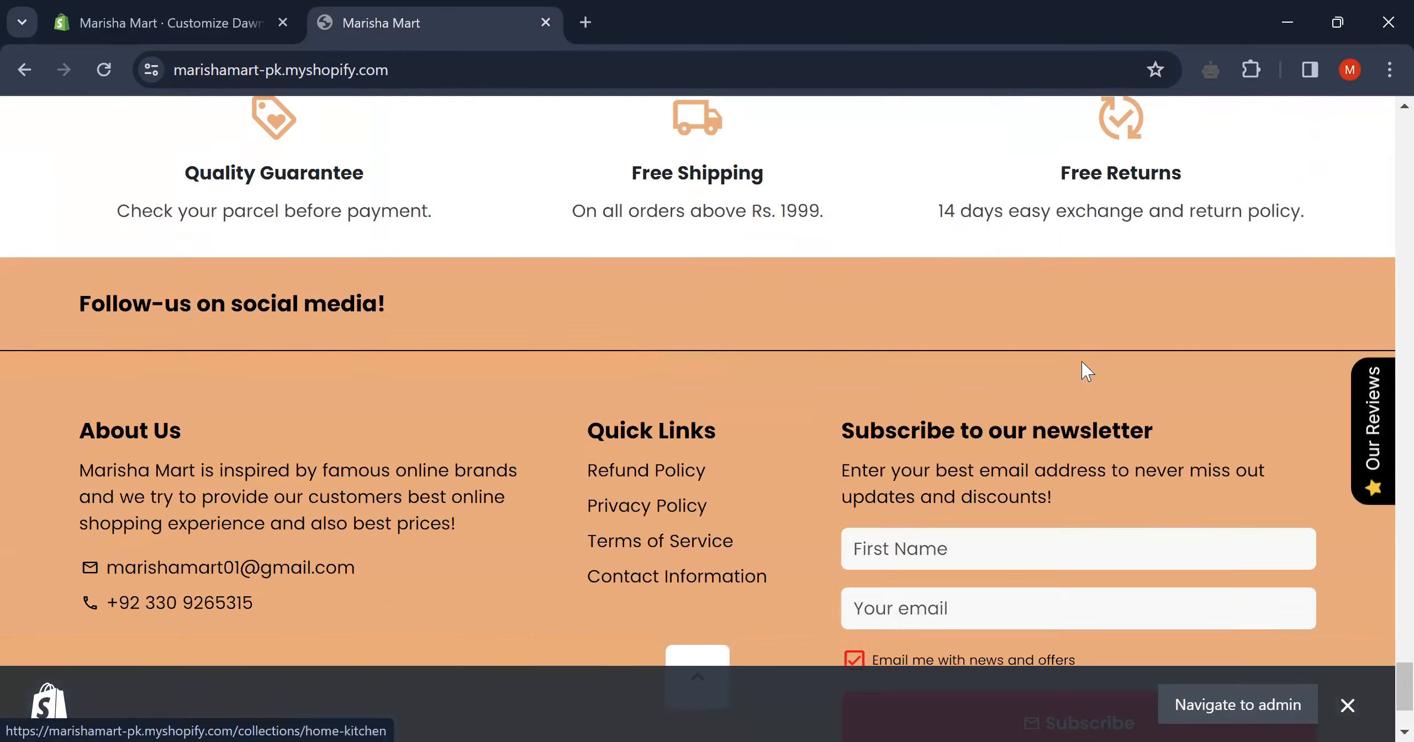
{"action": "scroll", "coordinate": [1082, 361], "scroll_direction": "up", "scroll_amount": 4}
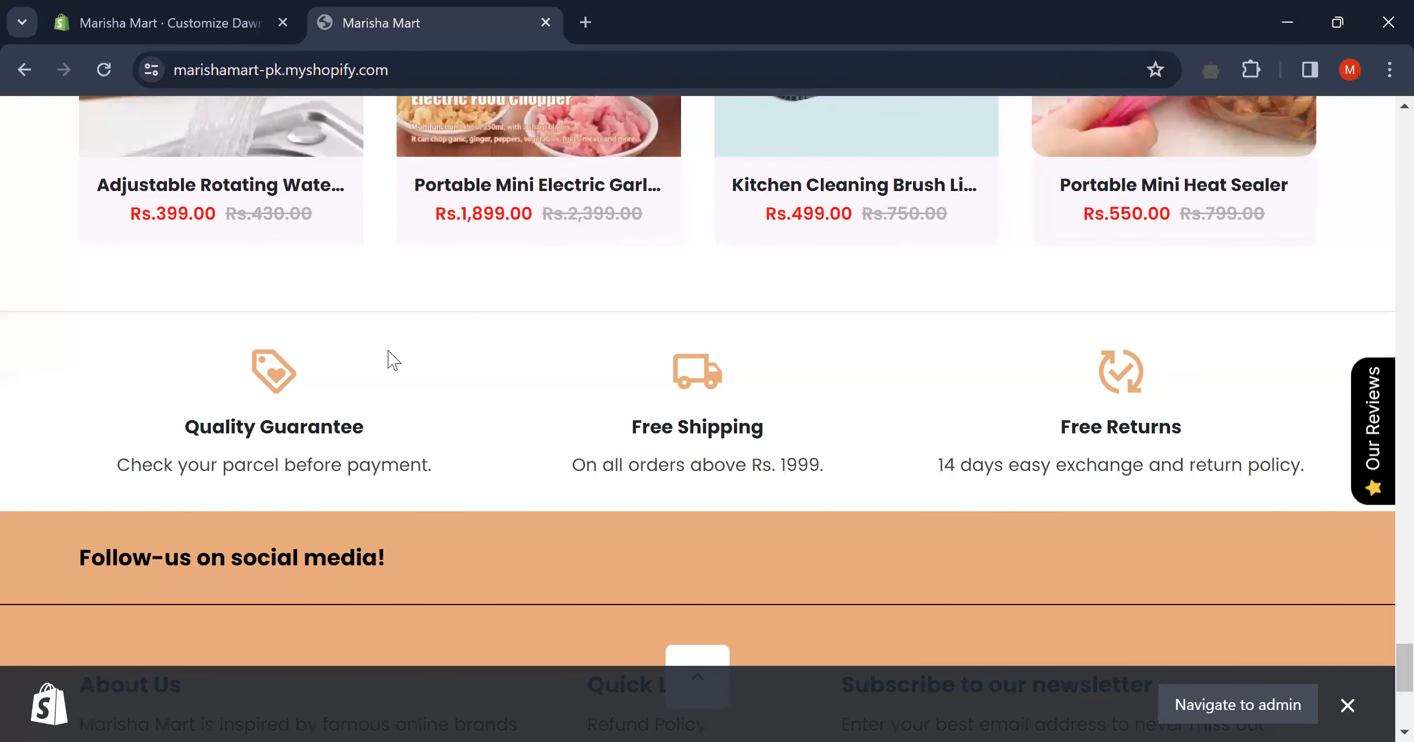
{"action": "scroll", "coordinate": [829, 395], "scroll_direction": "down", "scroll_amount": 3}
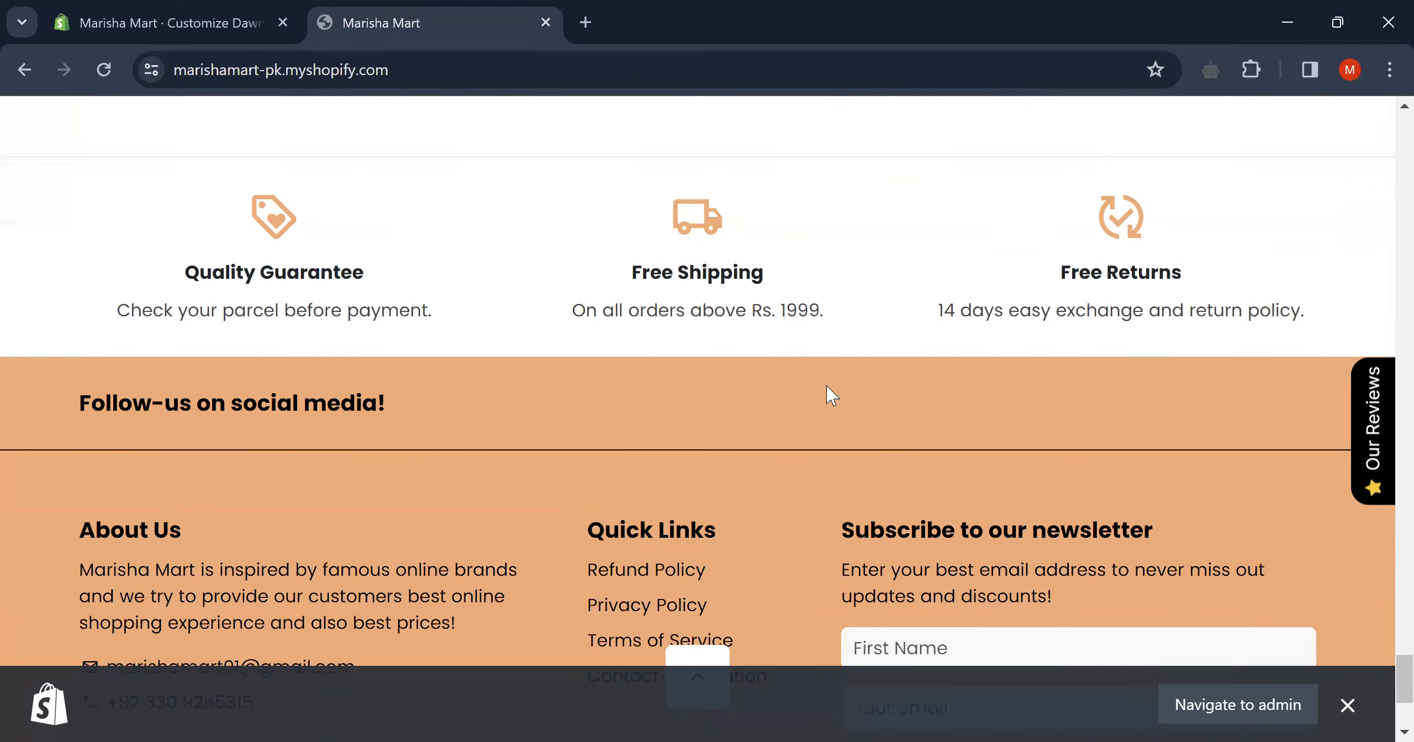
{"action": "scroll", "coordinate": [826, 386], "scroll_direction": "down", "scroll_amount": 3}
{"action": "scroll", "coordinate": [668, 443], "scroll_direction": "down", "scroll_amount": 2}
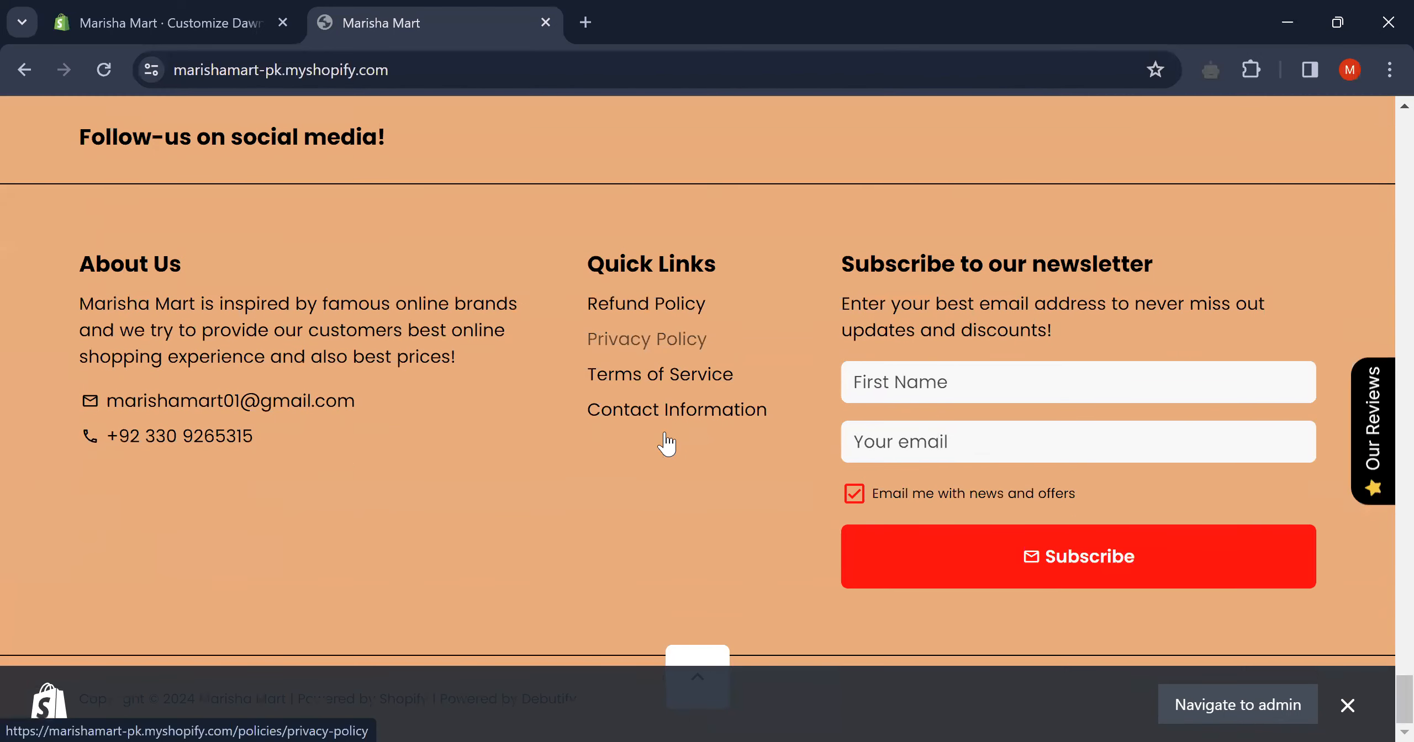
{"action": "scroll", "coordinate": [720, 471], "scroll_direction": "up", "scroll_amount": 1}
{"action": "scroll", "coordinate": [720, 471], "scroll_direction": "down", "scroll_amount": 1}
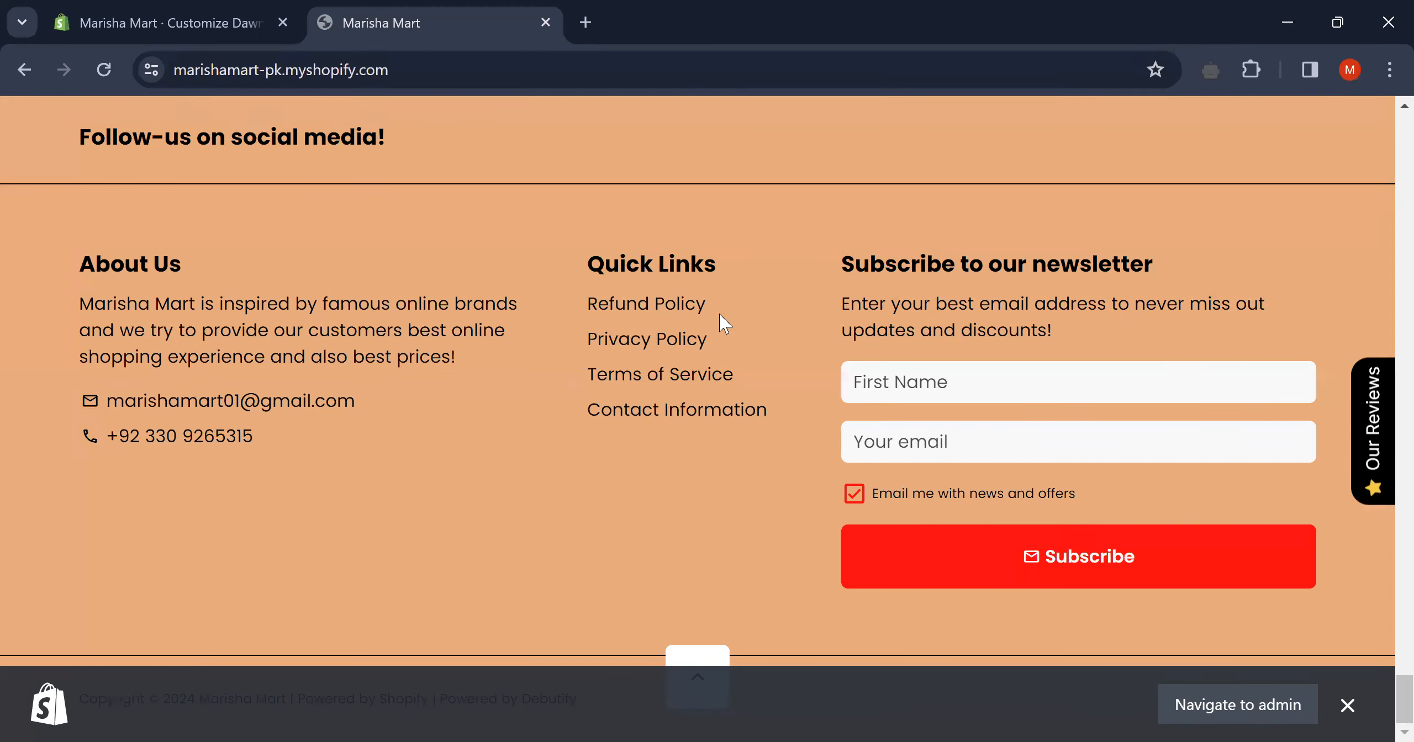
{"action": "scroll", "coordinate": [719, 313], "scroll_direction": "up", "scroll_amount": 5}
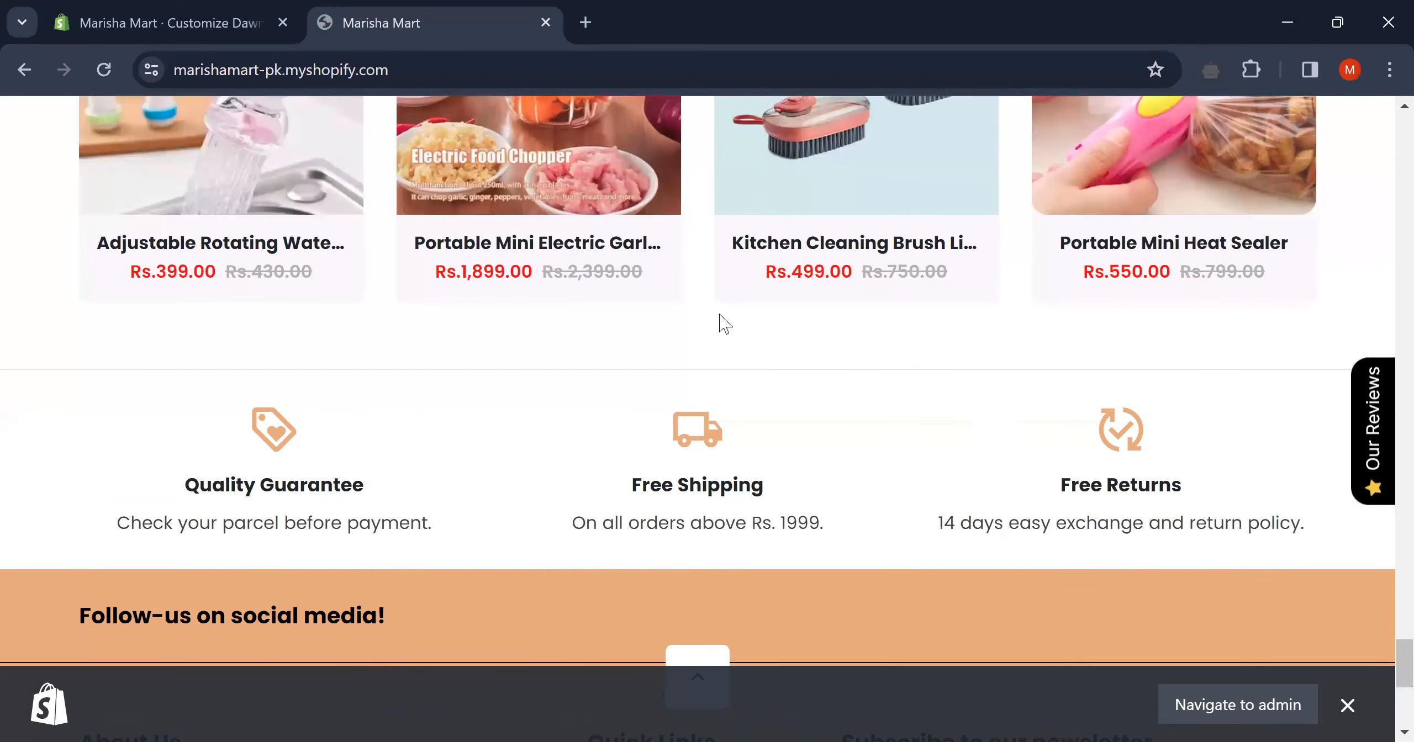
{"action": "scroll", "coordinate": [720, 314], "scroll_direction": "up", "scroll_amount": 5}
{"action": "scroll", "coordinate": [719, 322], "scroll_direction": "up", "scroll_amount": 6}
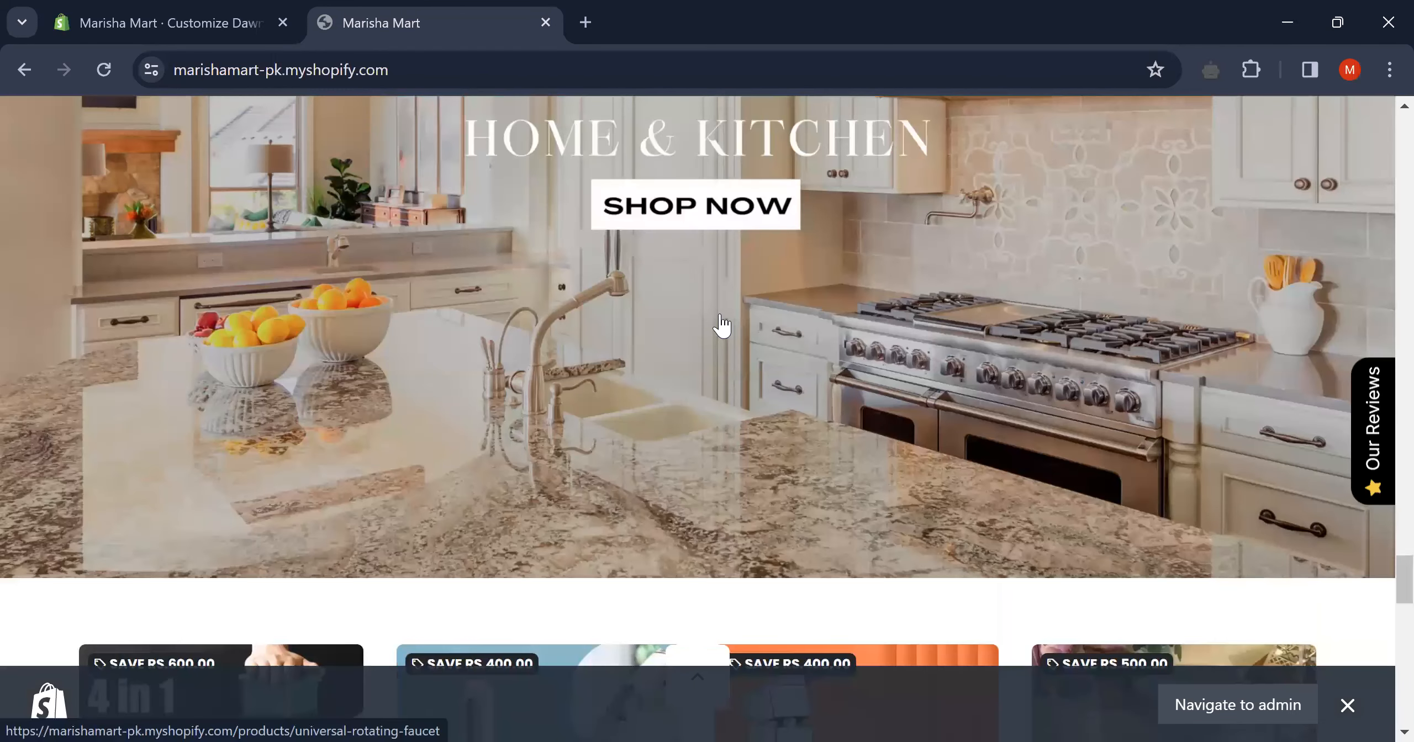
{"action": "scroll", "coordinate": [721, 326], "scroll_direction": "up", "scroll_amount": 15}
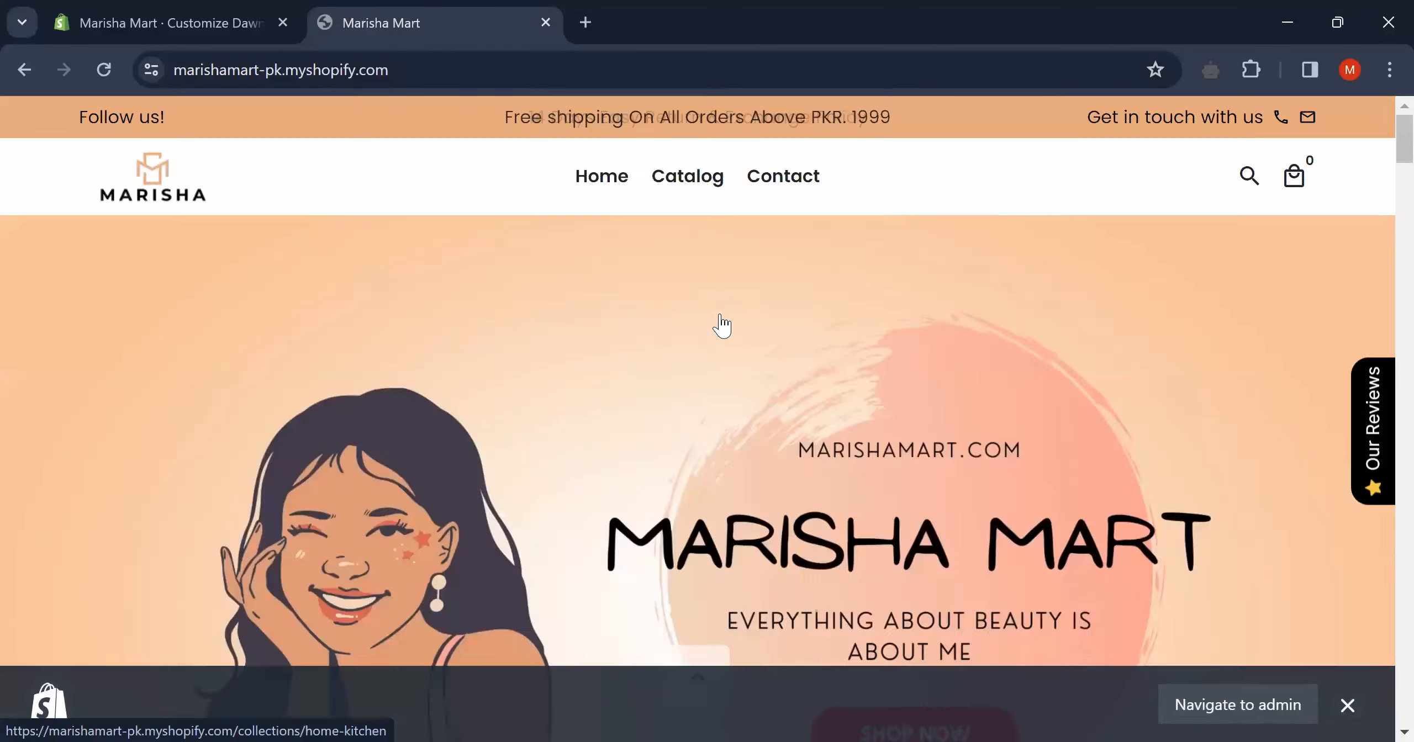